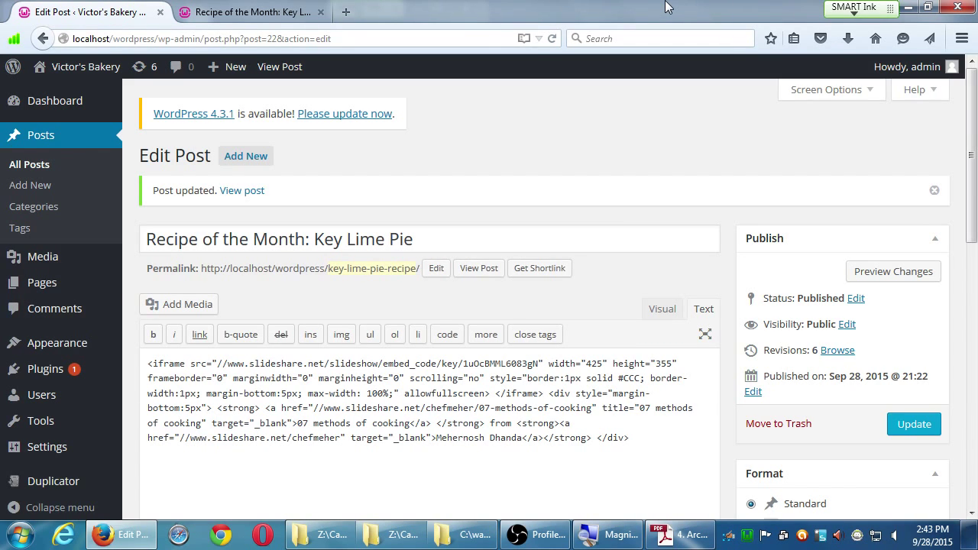
- Add a new category named "Pies" to the Key Lime Pie recipe post
scroll(634, 397, down, 1)
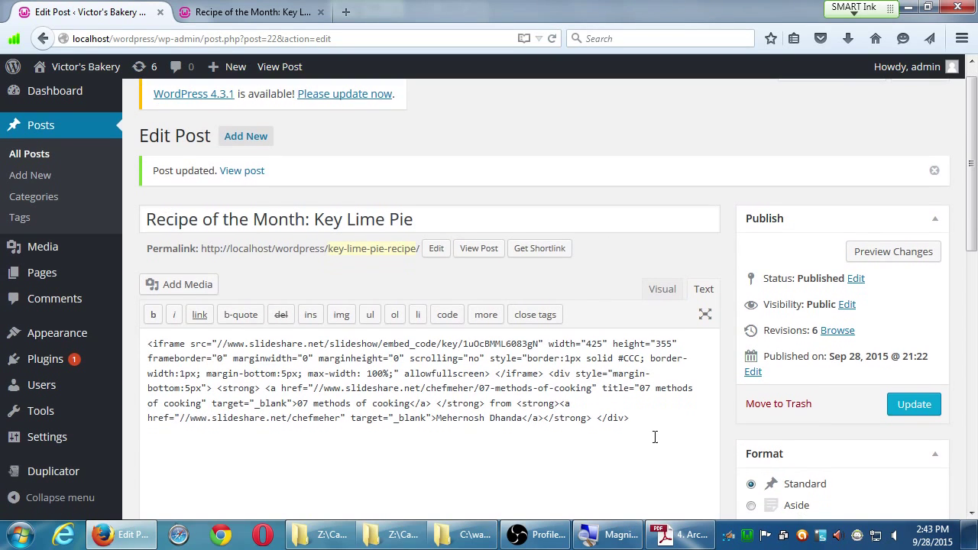
click(627, 430)
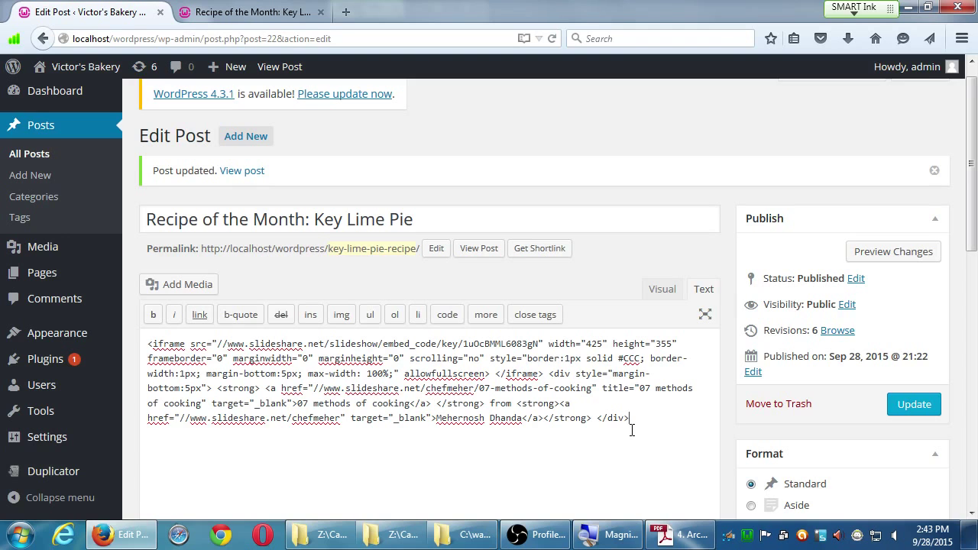
scroll(719, 401, down, 3)
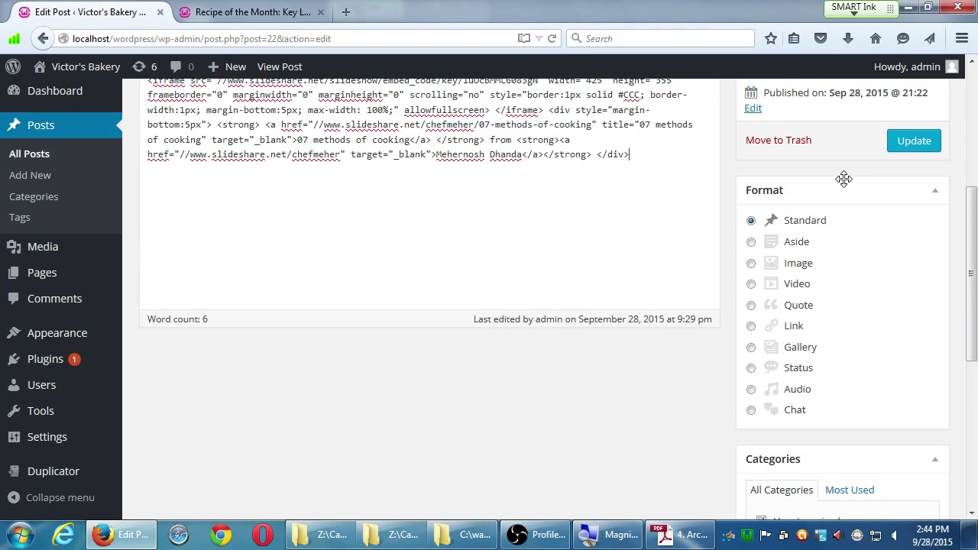
scroll(842, 200, down, 4)
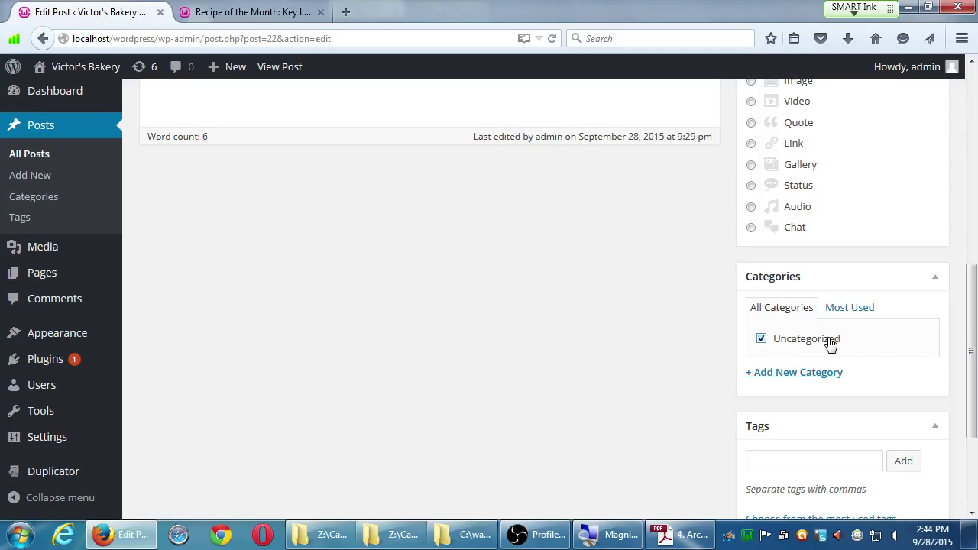
scroll(806, 403, down, 1)
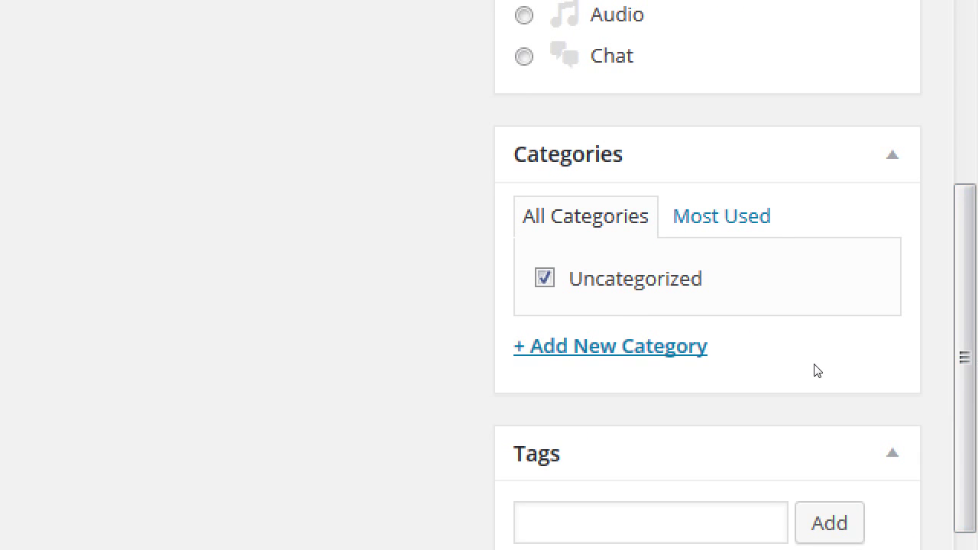
click(856, 299)
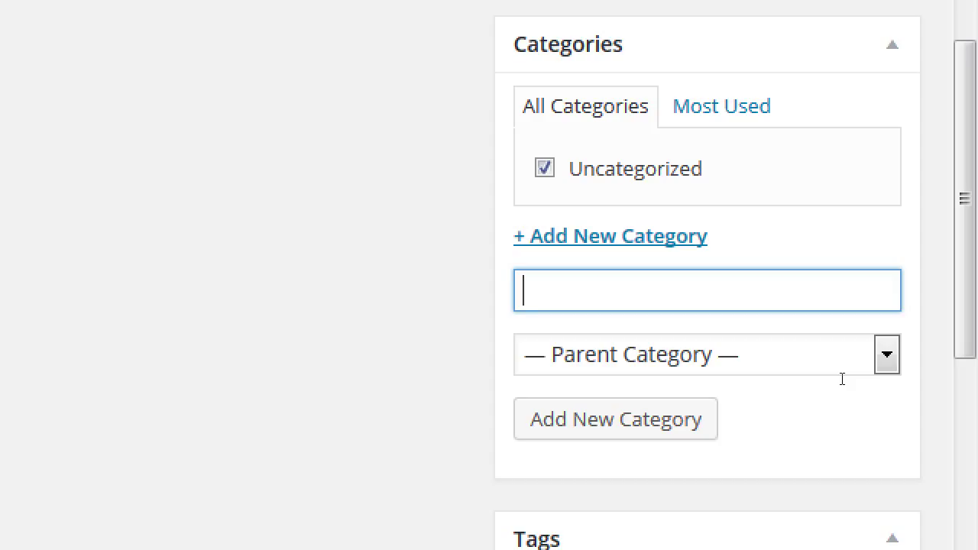
text(Pies)
key(Return)
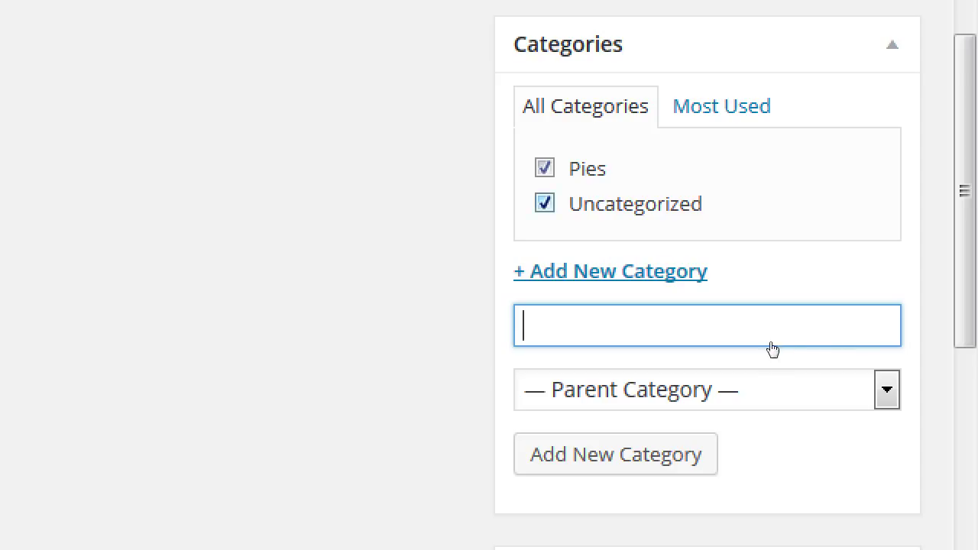
- Remove the post from the Uncategorized category and check the parent category choices without picking one
key(shift+Tab)
key(space)
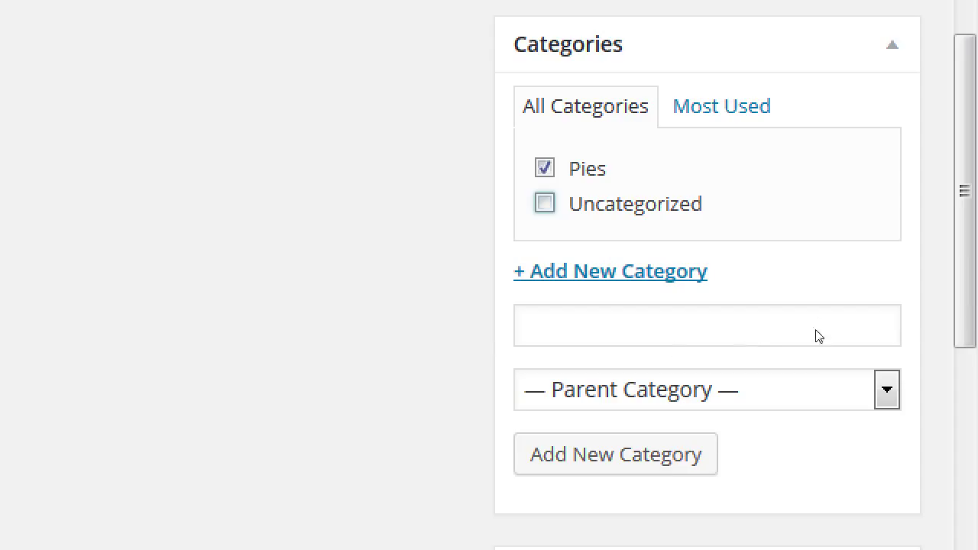
click(821, 401)
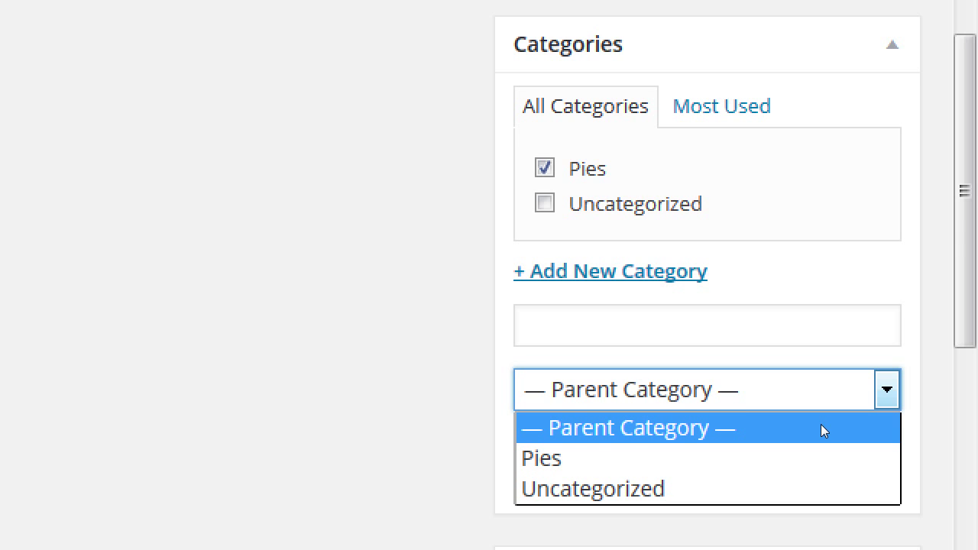
click(764, 403)
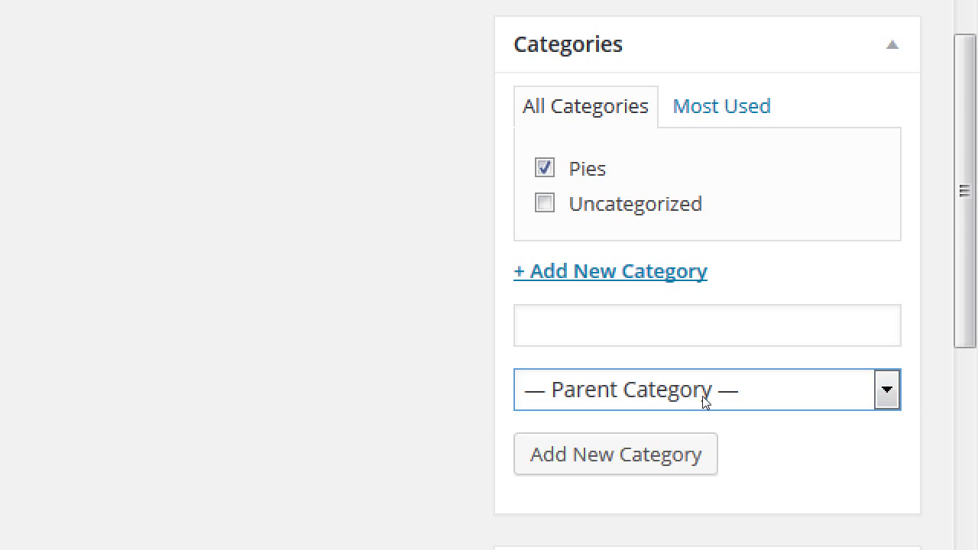
- Add the tag "gluten-free" to the post
scroll(723, 398, down, 4)
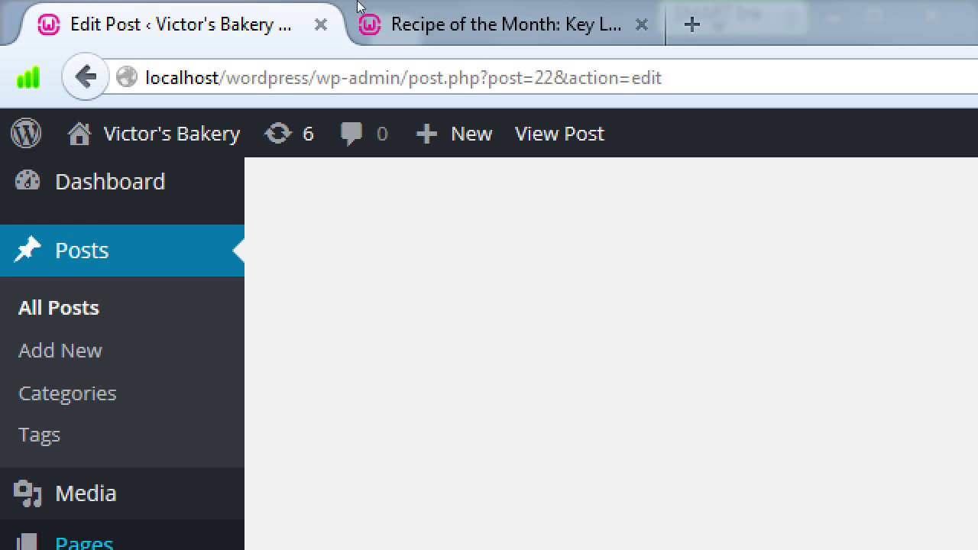
scroll(261, 212, up, 5)
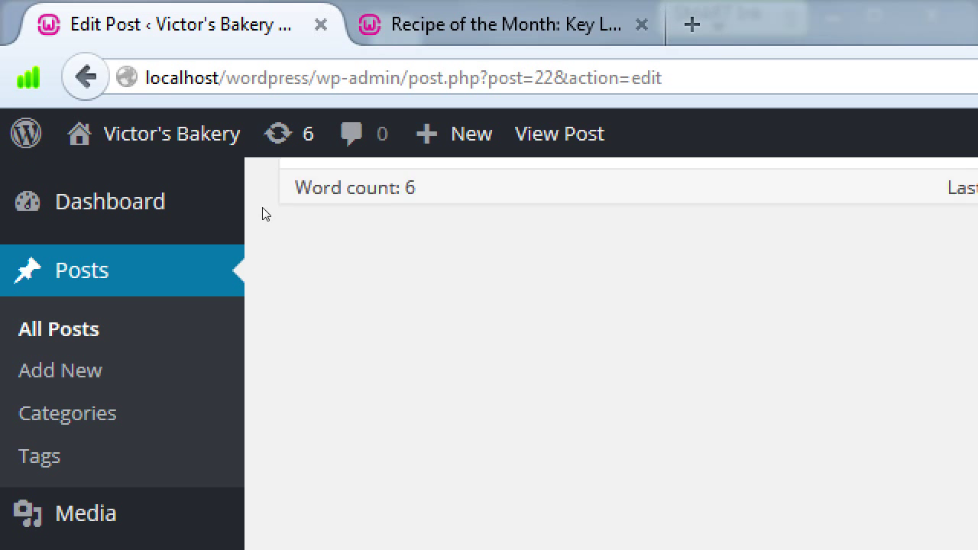
scroll(259, 213, up, 5)
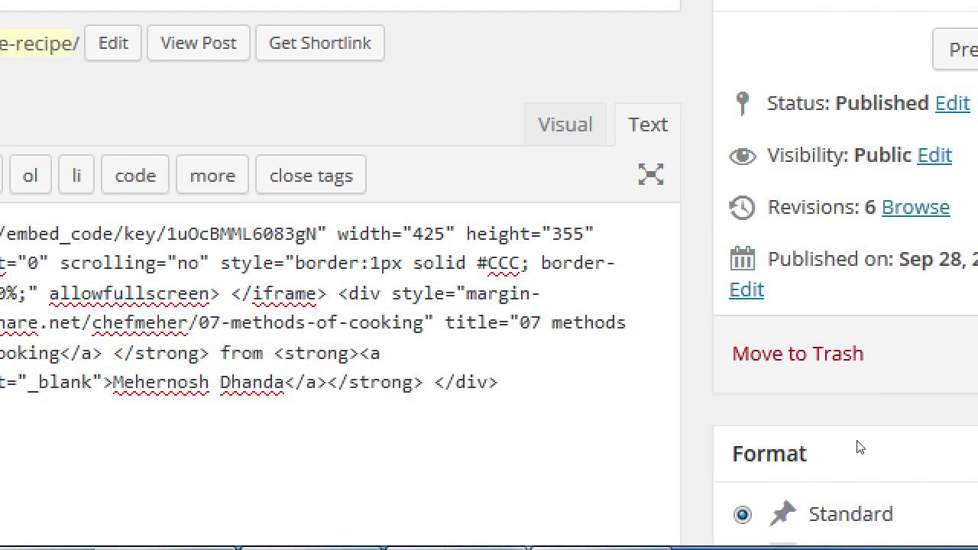
scroll(887, 467, down, 5)
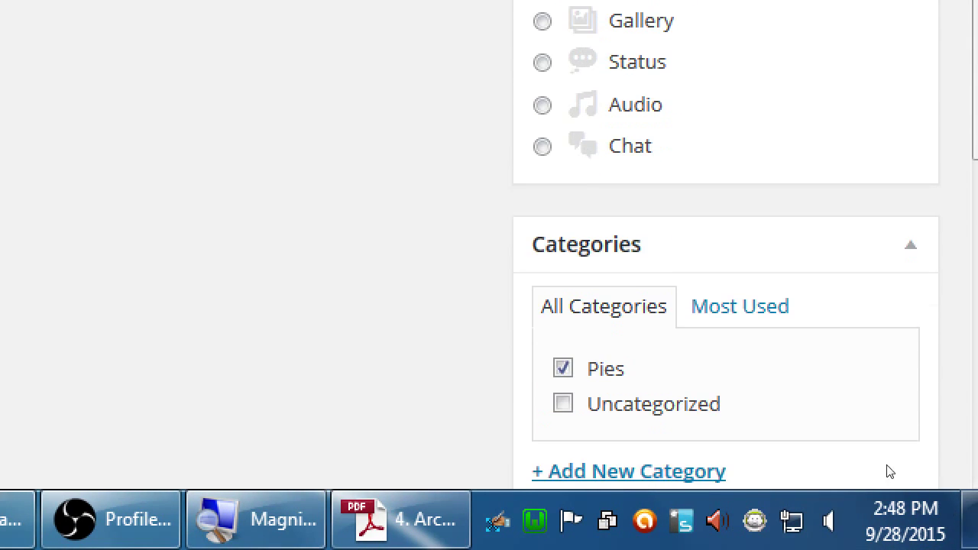
scroll(844, 464, down, 6)
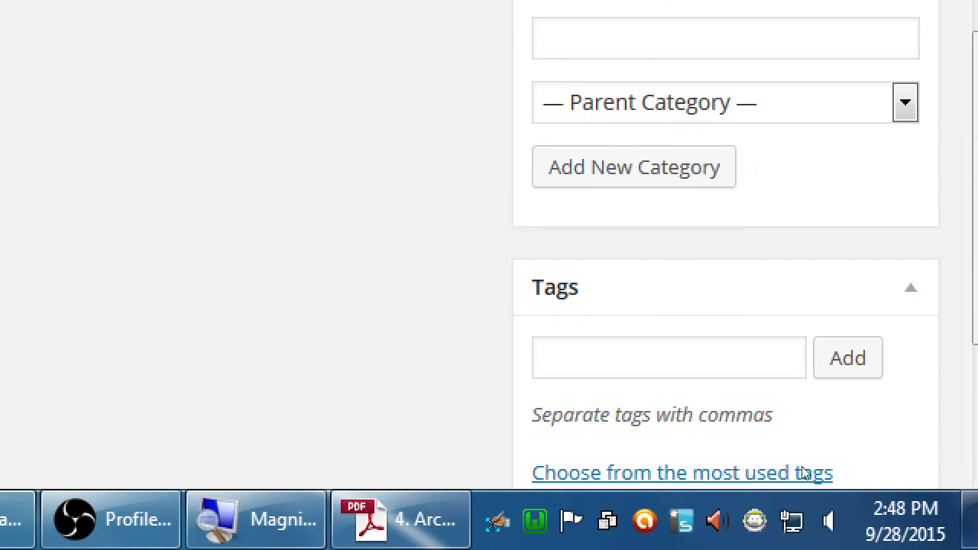
click(711, 370)
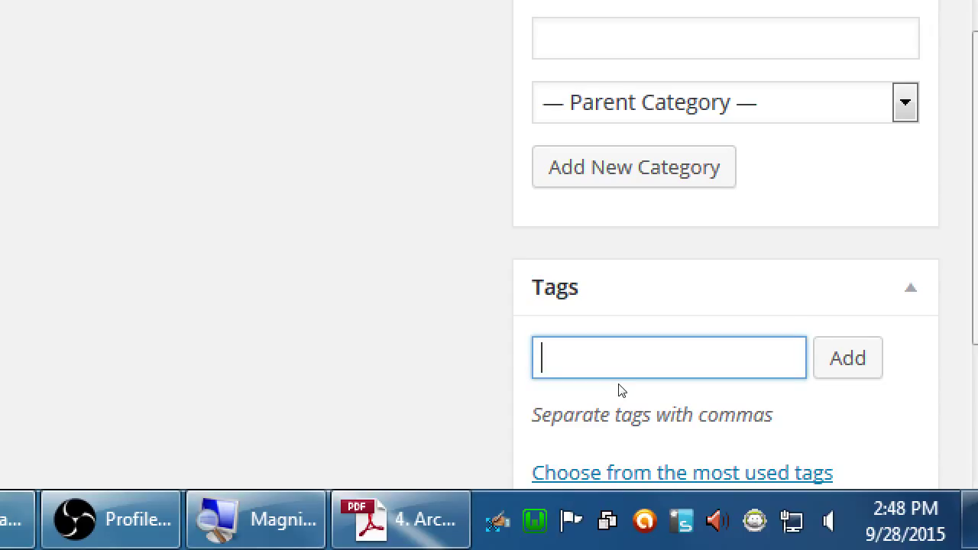
text(gluten-)
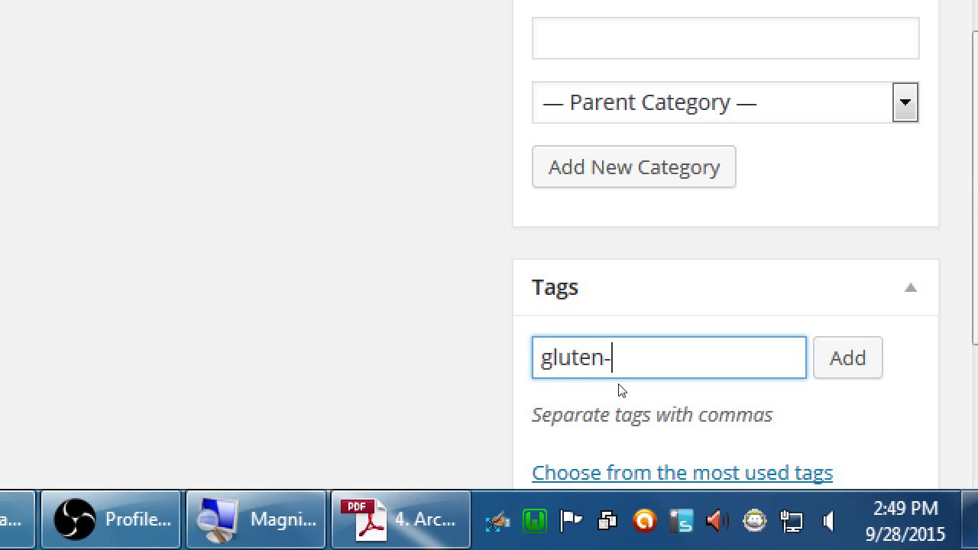
text(free)
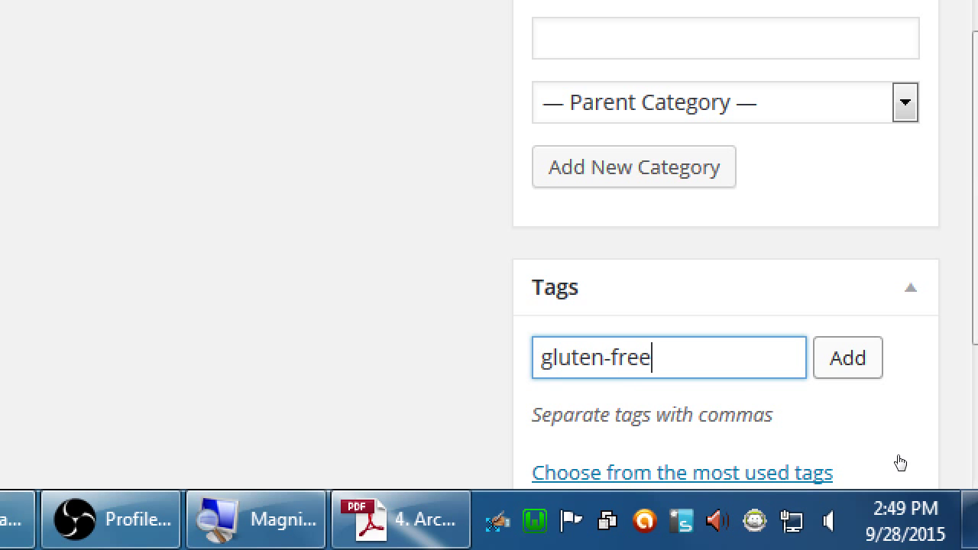
key(Return)
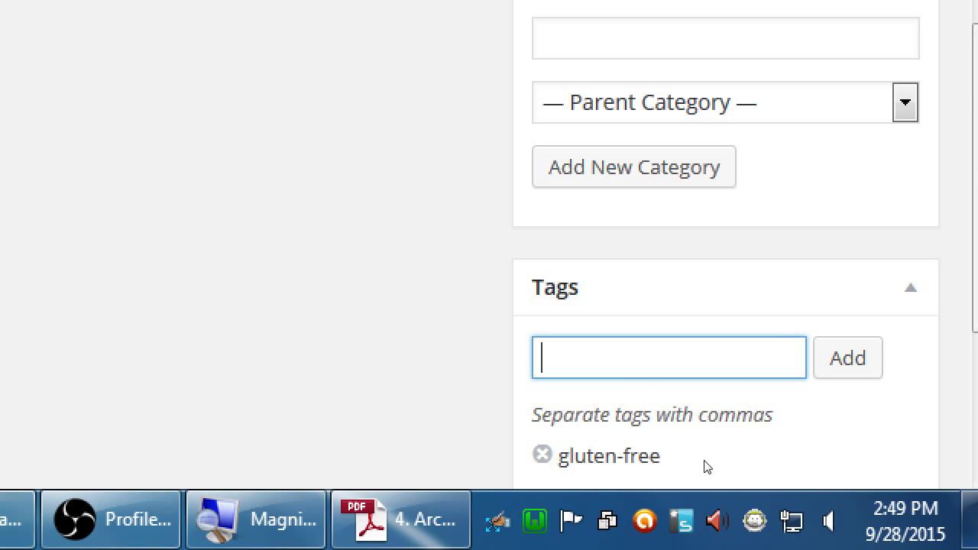
- Add the tags "sugar-free" and "traditional" to the post
scroll(699, 468, down, 2)
scroll(695, 472, down, 1)
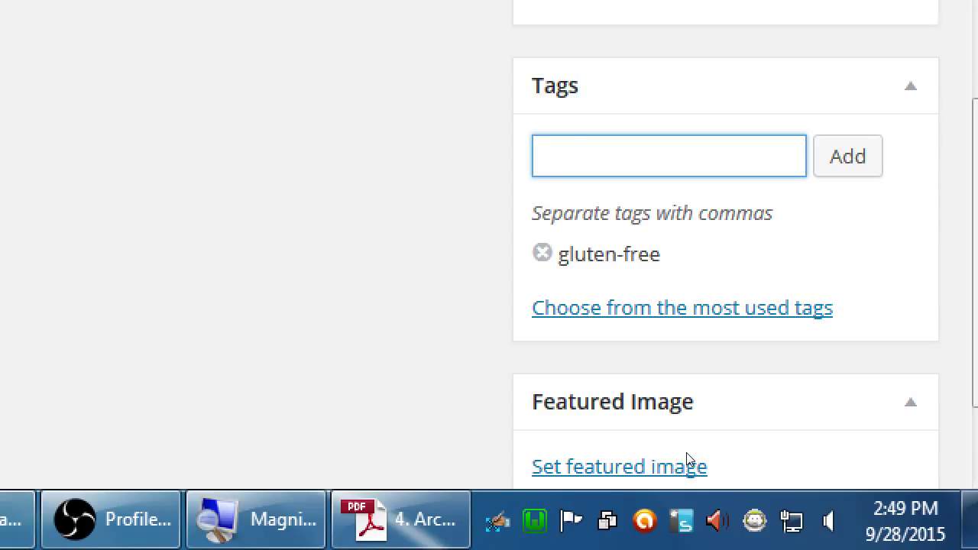
text(sugar-free)
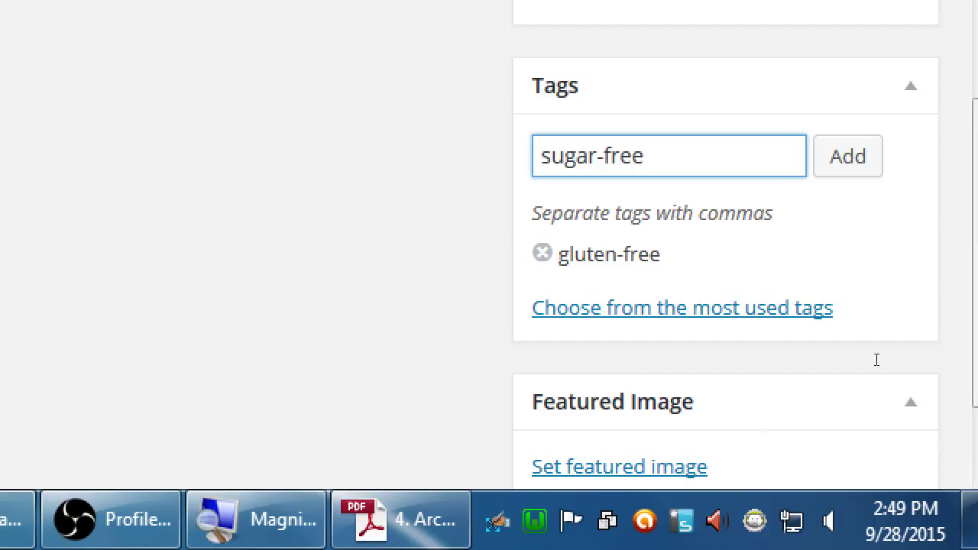
key(Tab)
key(Return)
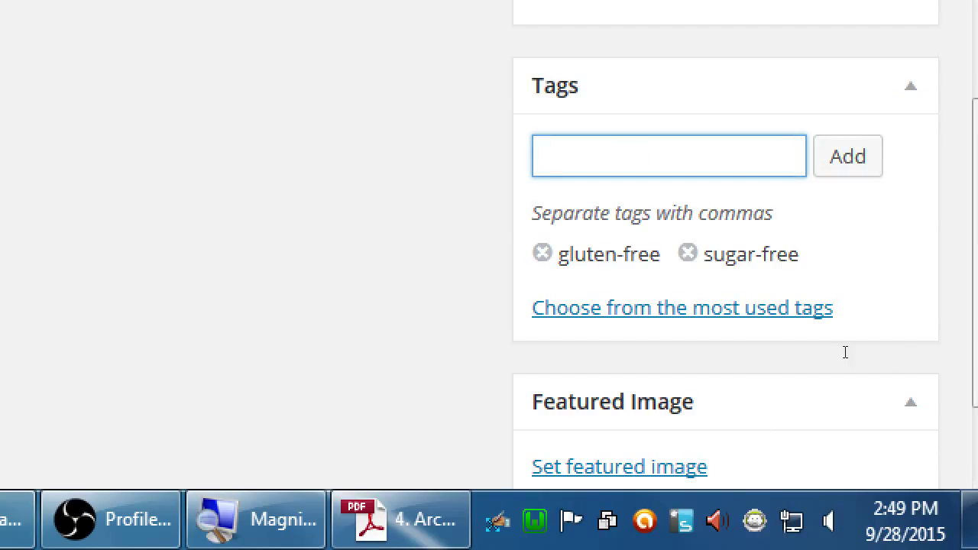
text(traditional)
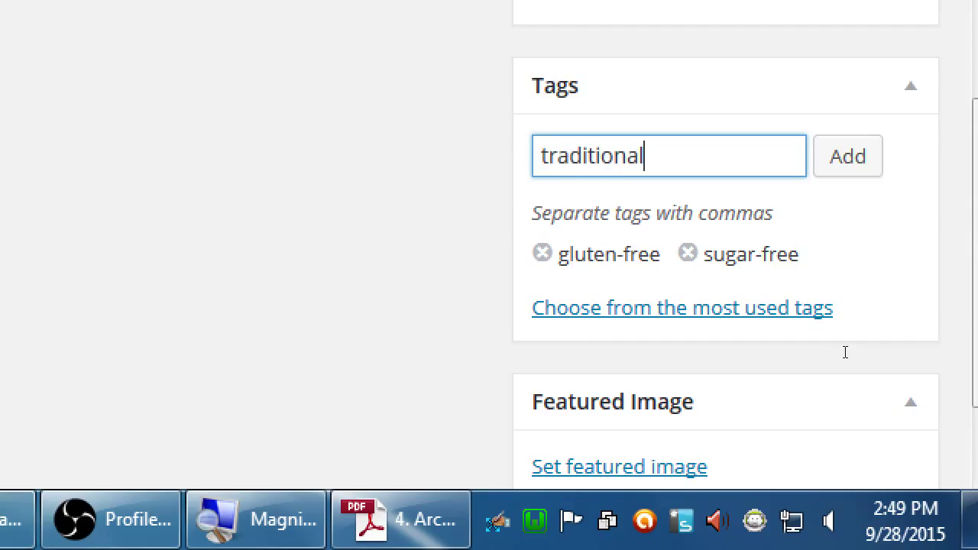
key(Tab)
key(Return)
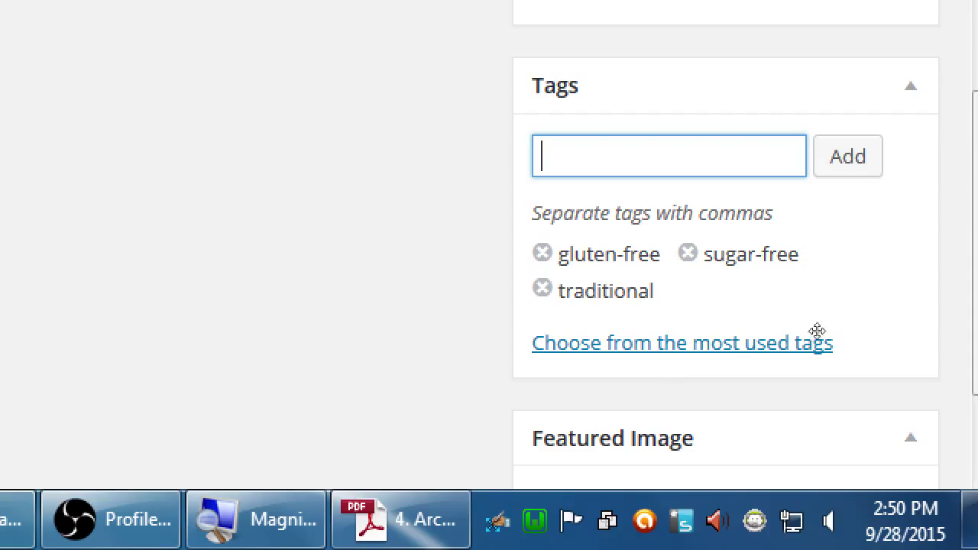
- Review the categories and tags assigned to the post
scroll(815, 332, up, 9)
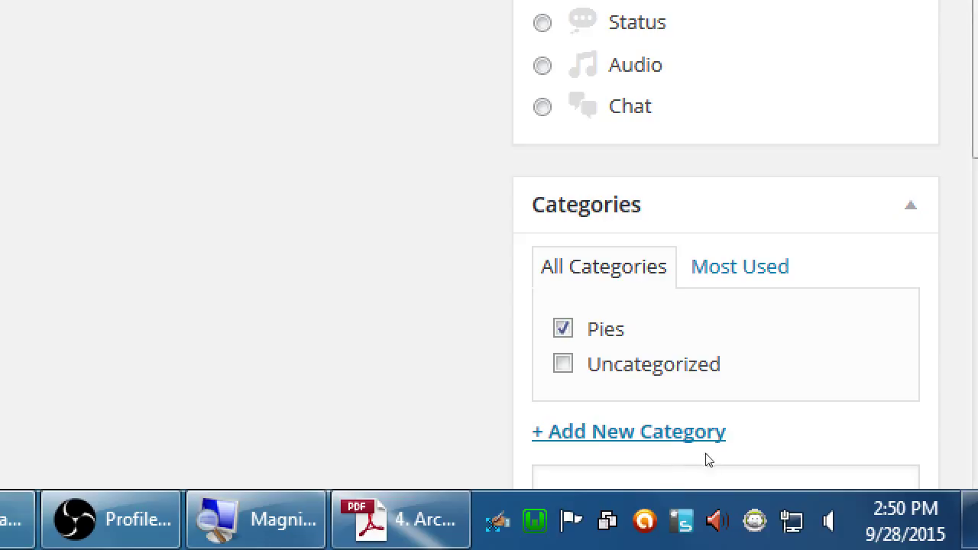
key(Tab)
scroll(703, 458, up, 3)
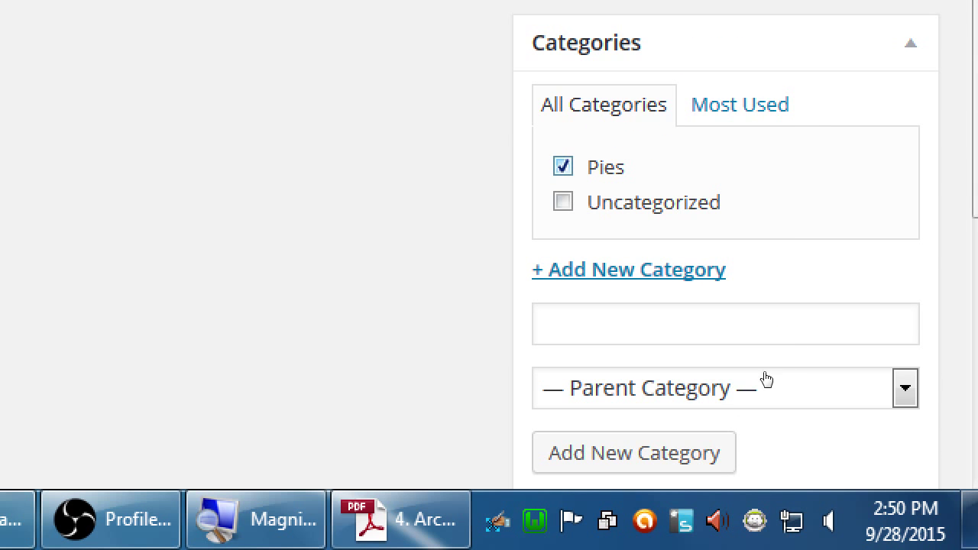
scroll(764, 378, down, 5)
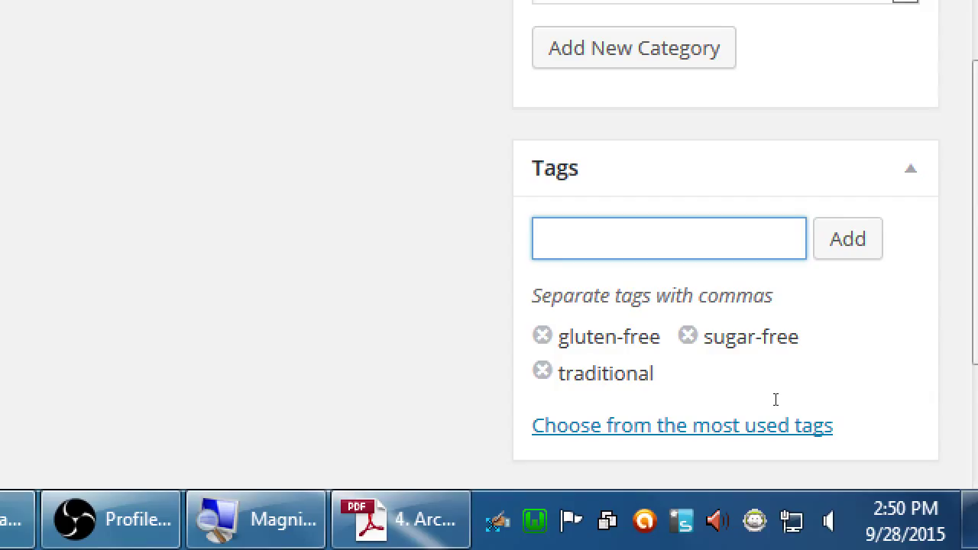
scroll(570, 314, up, 1)
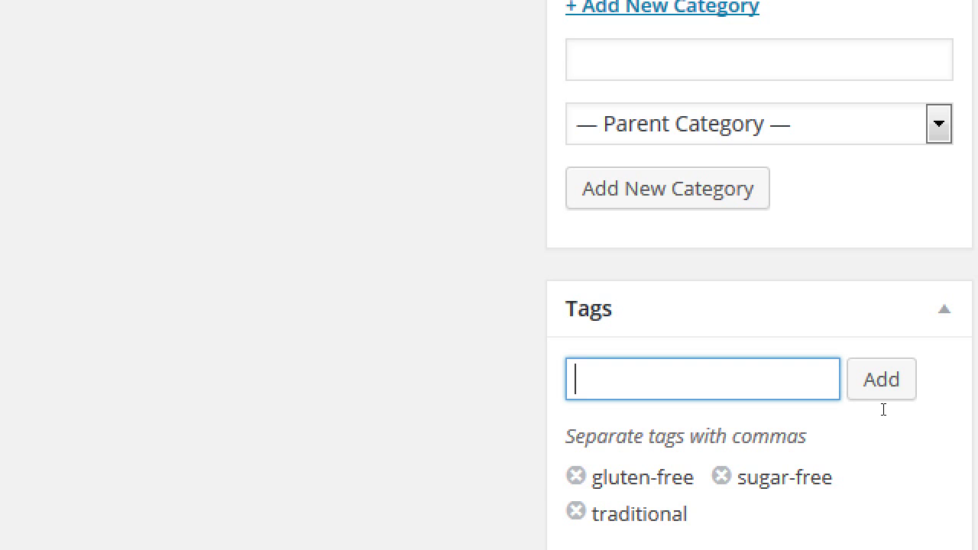
scroll(879, 408, up, 4)
scroll(830, 397, down, 2)
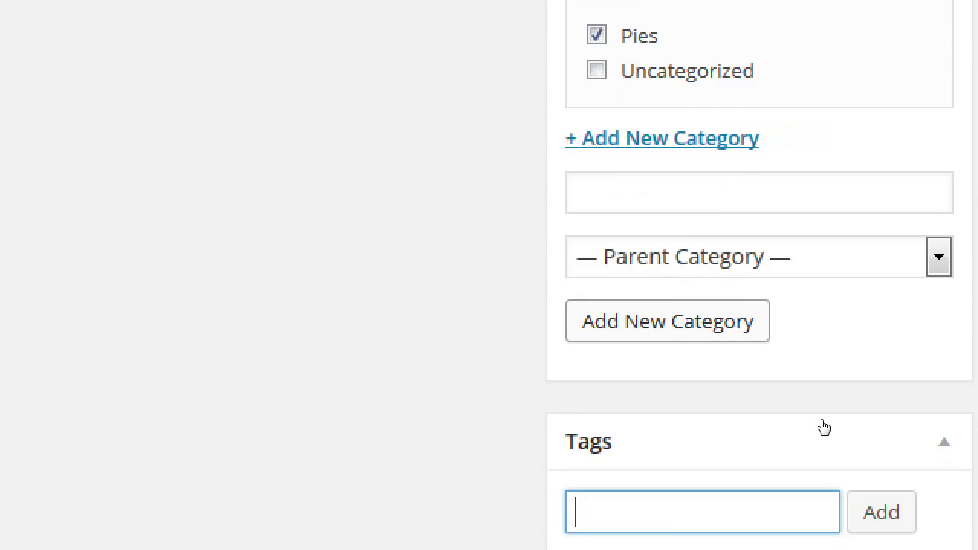
scroll(822, 425, down, 3)
scroll(787, 413, down, 1)
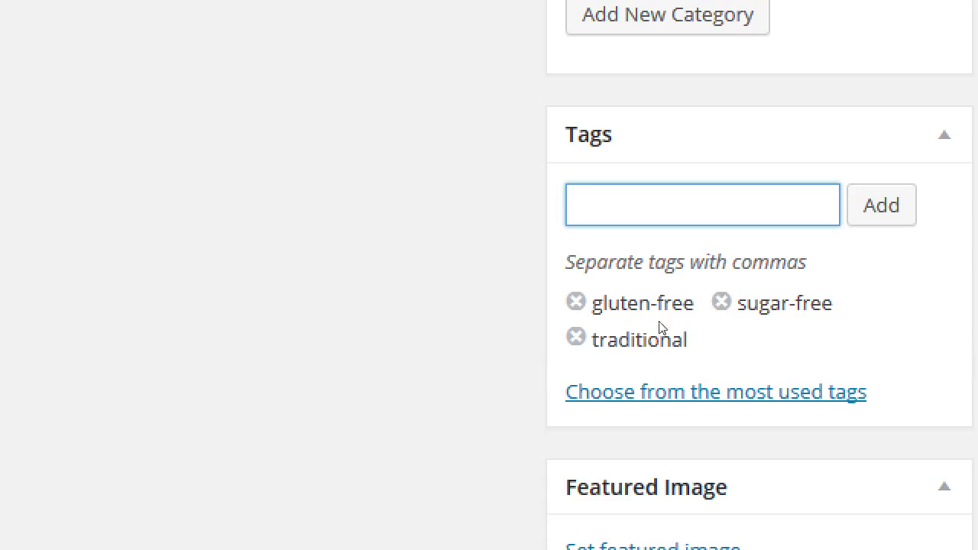
- Look over the Victor's Bakery home page in a separate browser tab, including its sidebar search, and return to the post editor
scroll(642, 321, up, 1)
scroll(584, 474, up, 5)
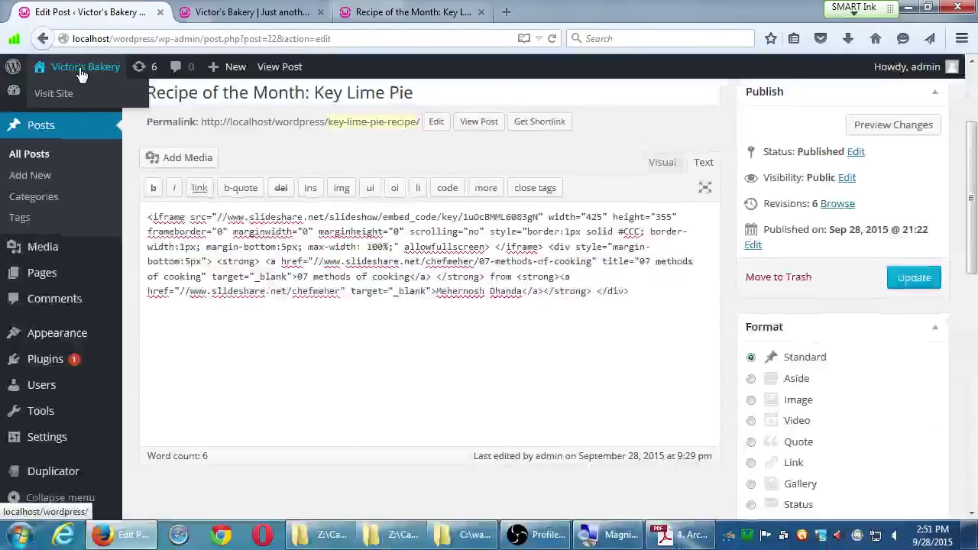
click(489, 24)
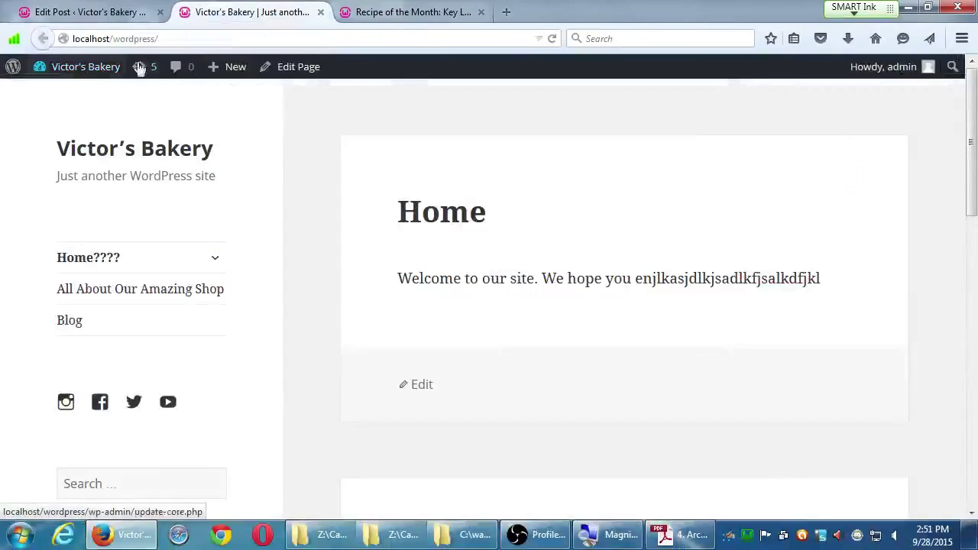
scroll(88, 382, down, 2)
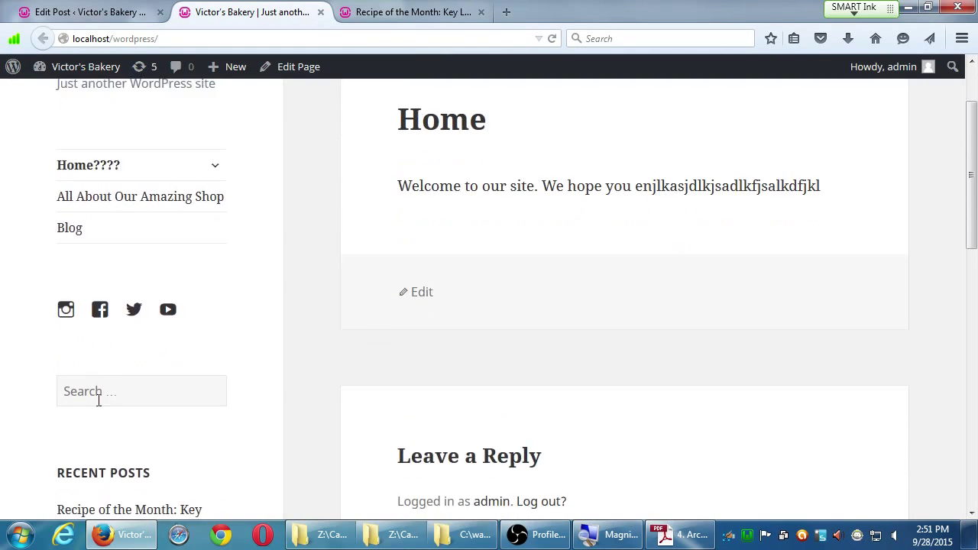
click(113, 357)
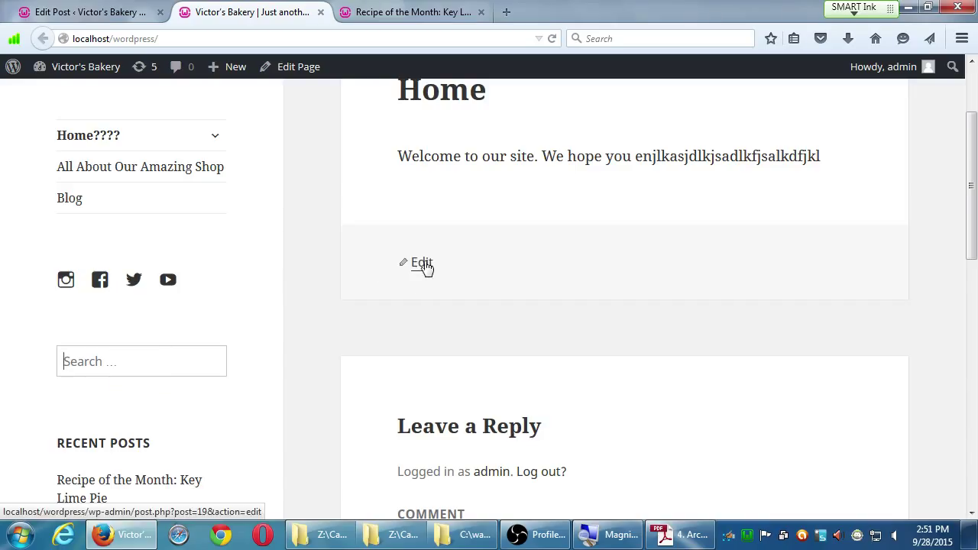
click(128, 14)
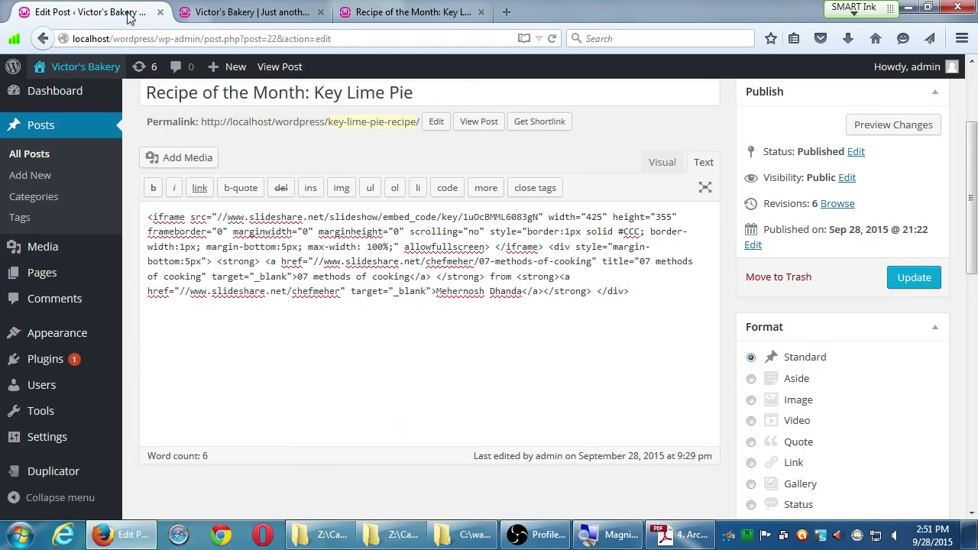
- Check the Categories and Tags boxes of the Key Lime Pie post once more
scroll(728, 295, down, 3)
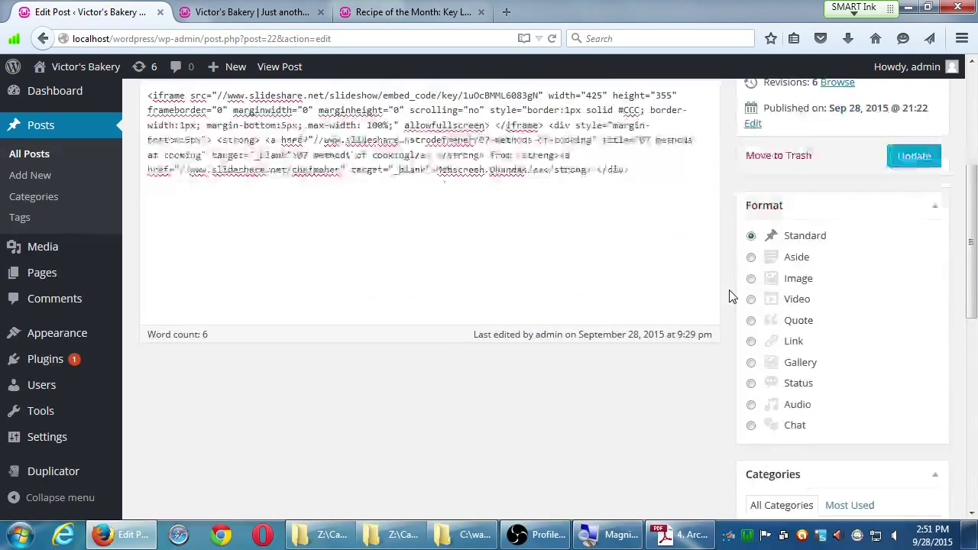
scroll(730, 296, down, 5)
scroll(731, 295, up, 1)
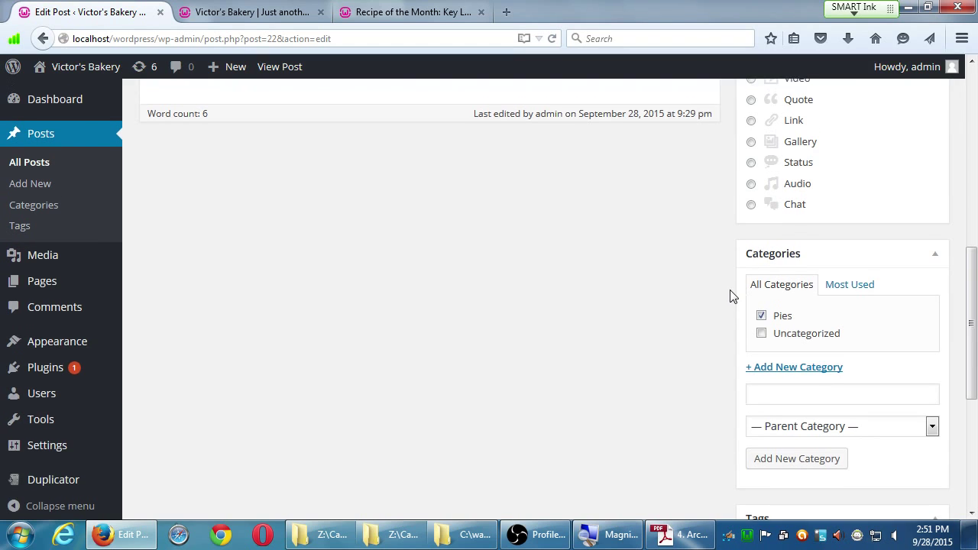
scroll(722, 300, down, 4)
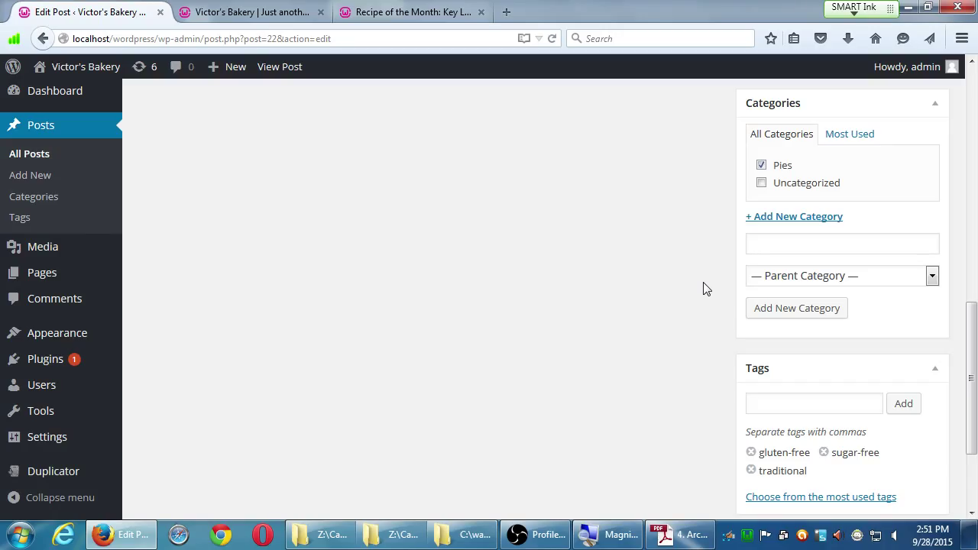
- Open vmcampos.com/blog in a new browser tab
key(ctrl+t)
text(vmcampos.)
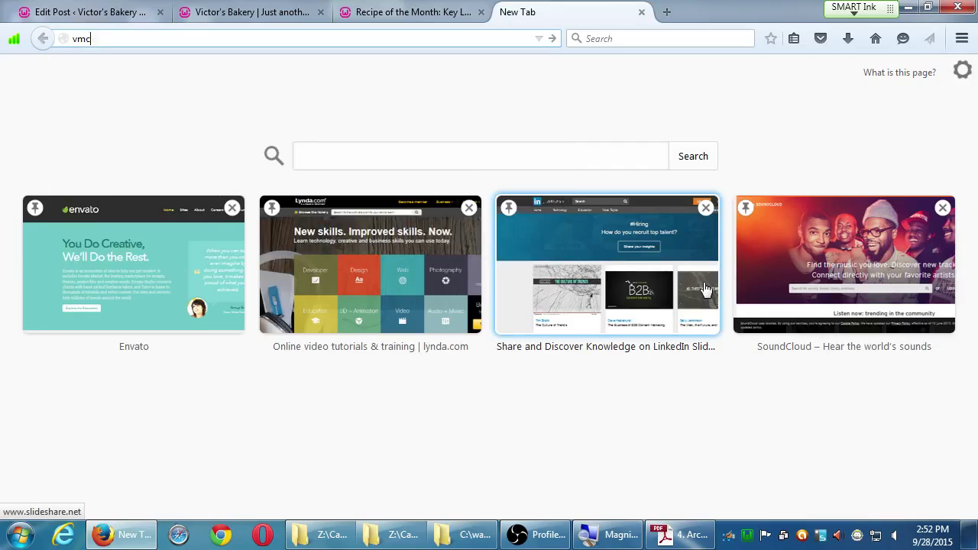
text(com/blog)
key(Return)
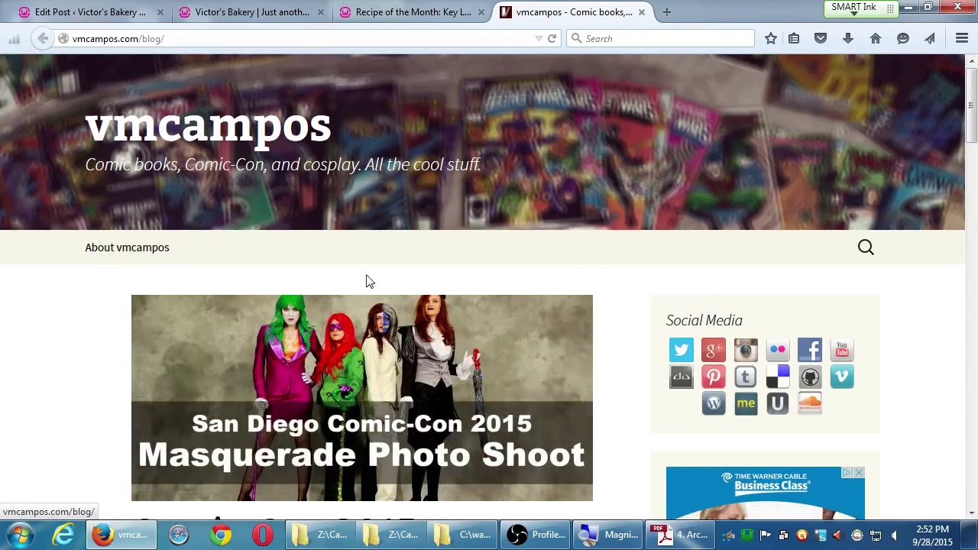
- Examine the blog's front page for how each post lists its date, categories and tags
scroll(79, 309, down, 1)
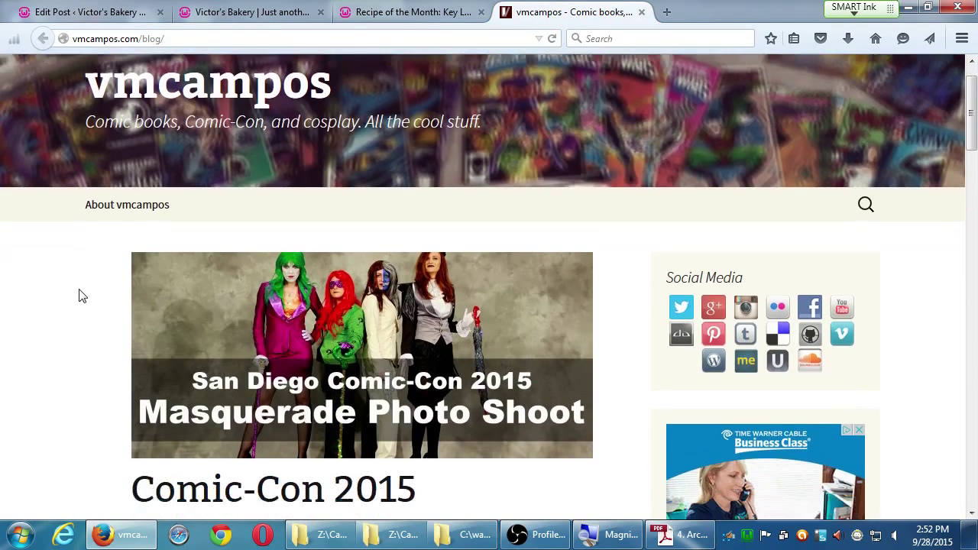
scroll(79, 294, down, 3)
scroll(81, 289, down, 3)
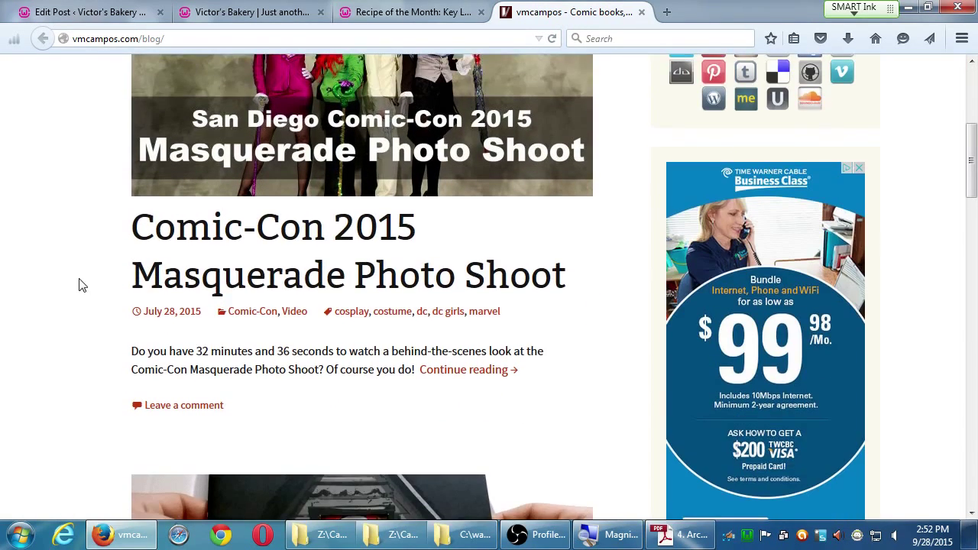
scroll(77, 273, up, 7)
scroll(78, 273, down, 6)
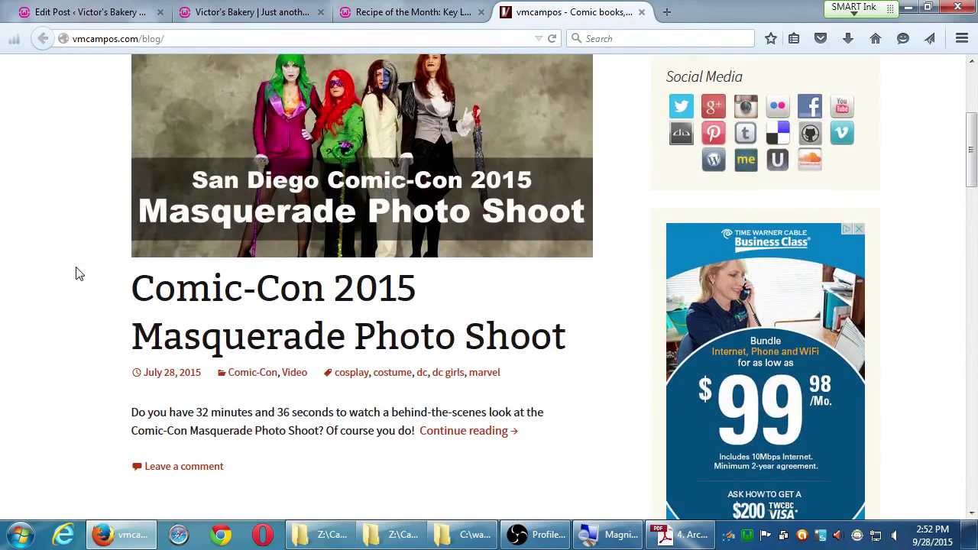
scroll(76, 273, down, 10)
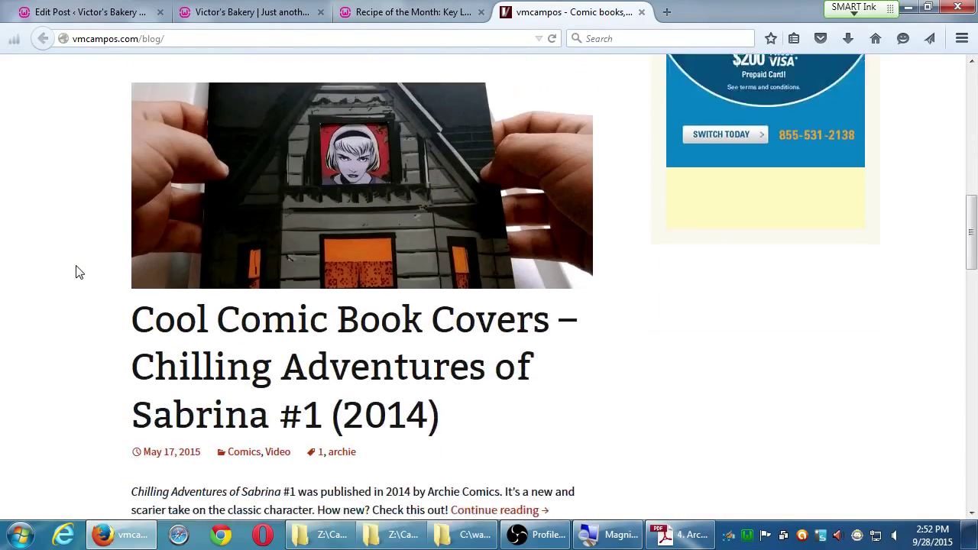
scroll(76, 273, down, 13)
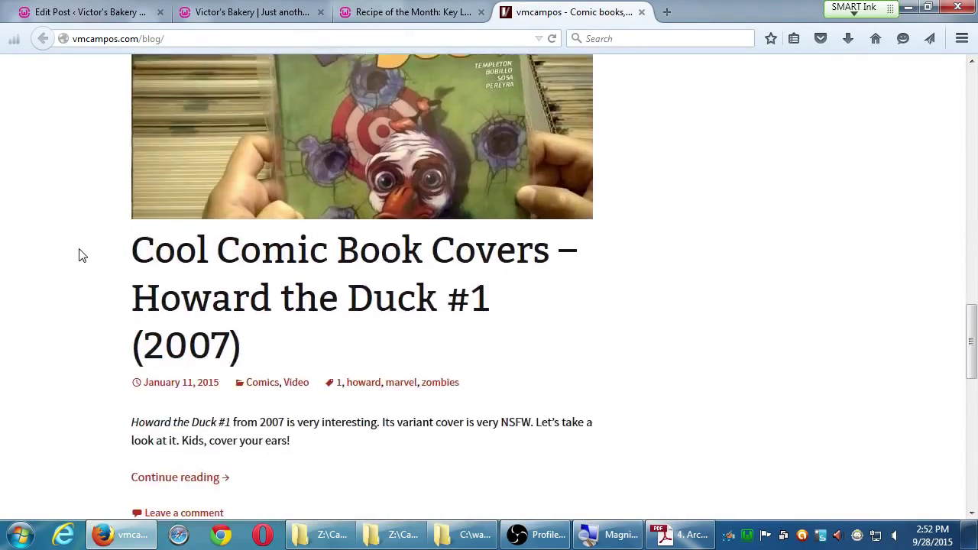
scroll(76, 255, up, 15)
- Search the web for "italianissimo" in a new browser tab and open the Italianissimo Trattoria website
key(ctrl+t)
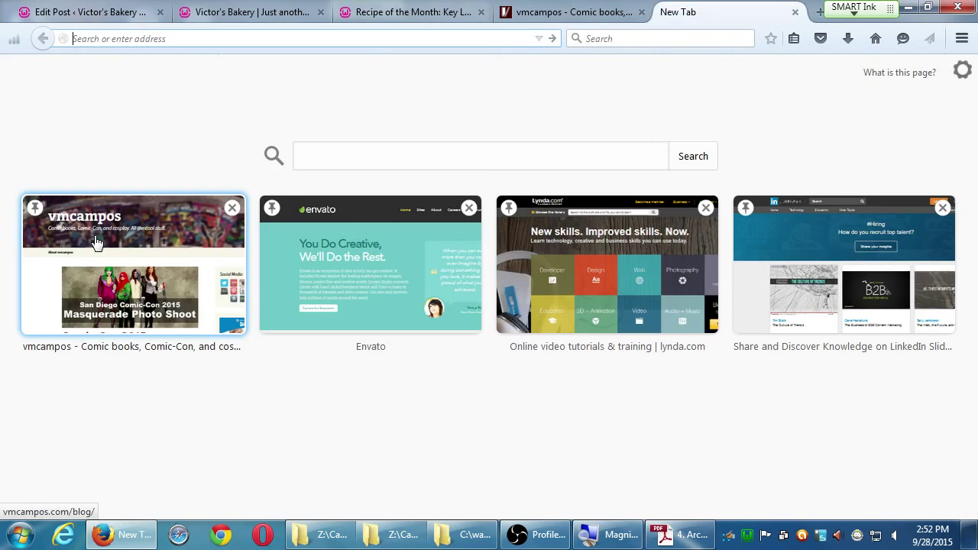
text(italianissimo)
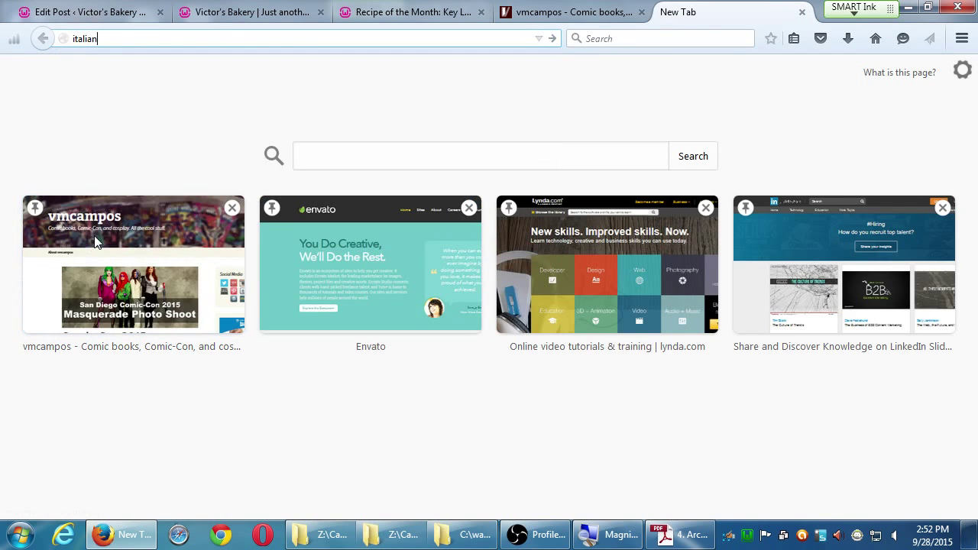
key(Return)
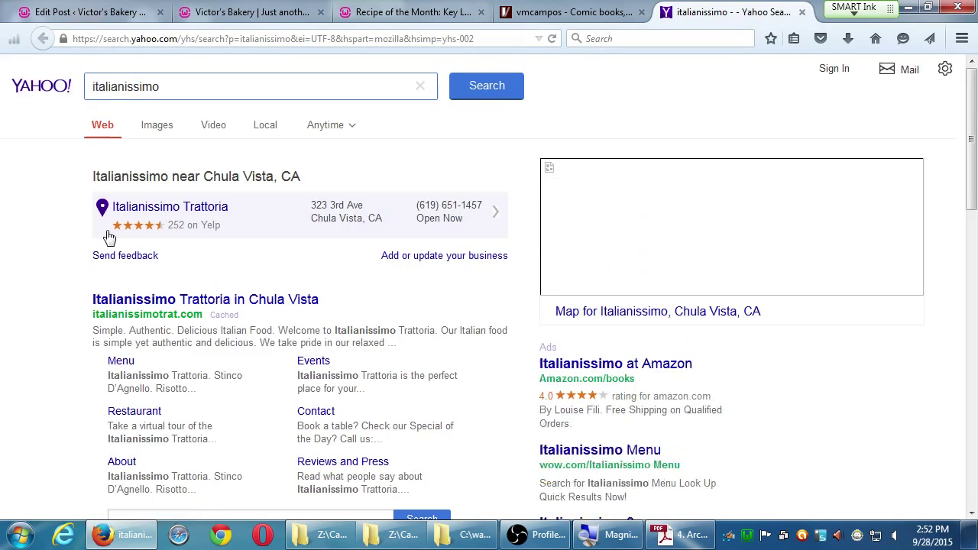
click(143, 304)
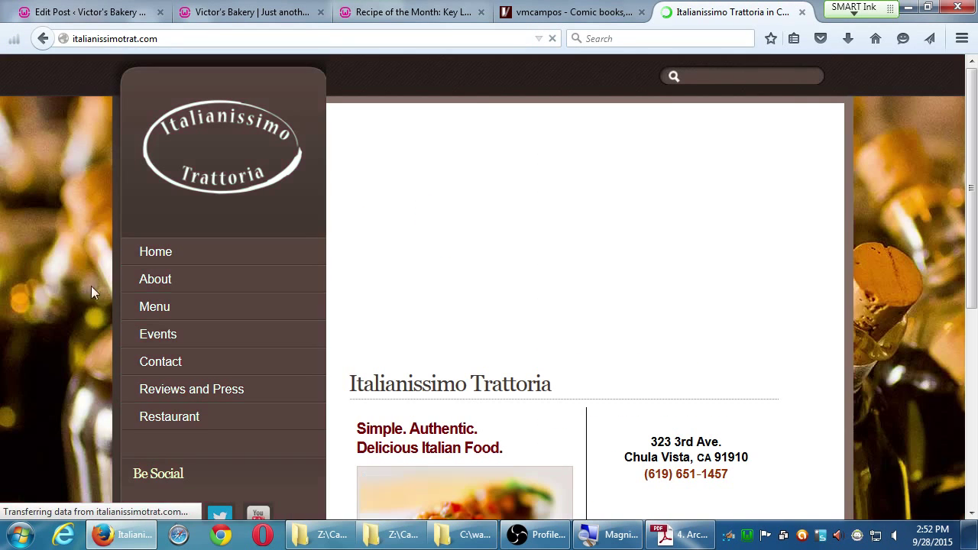
- Look over the Italianissimo Trattoria home page, including its site navigation, social links and restaurant details
scroll(603, 356, down, 3)
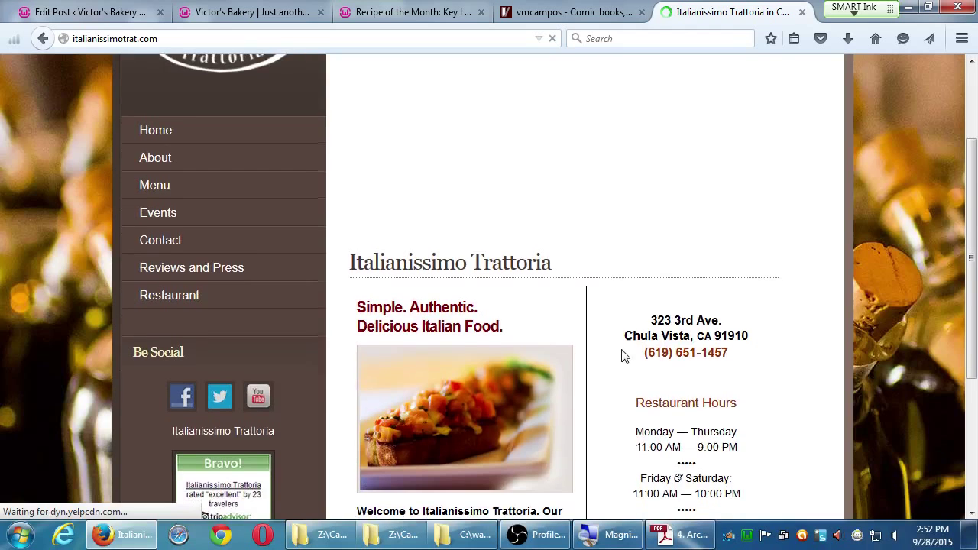
scroll(624, 353, down, 5)
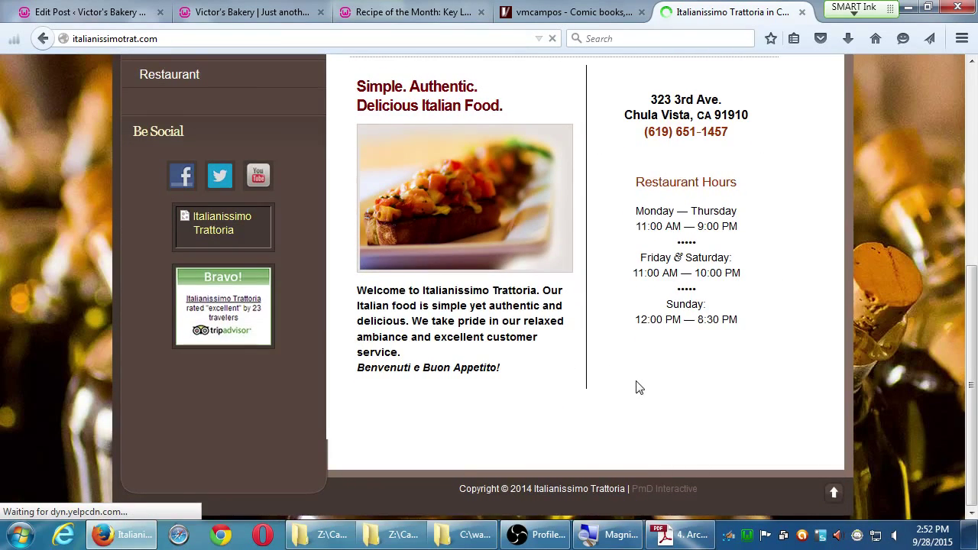
scroll(637, 388, up, 3)
scroll(640, 390, up, 2)
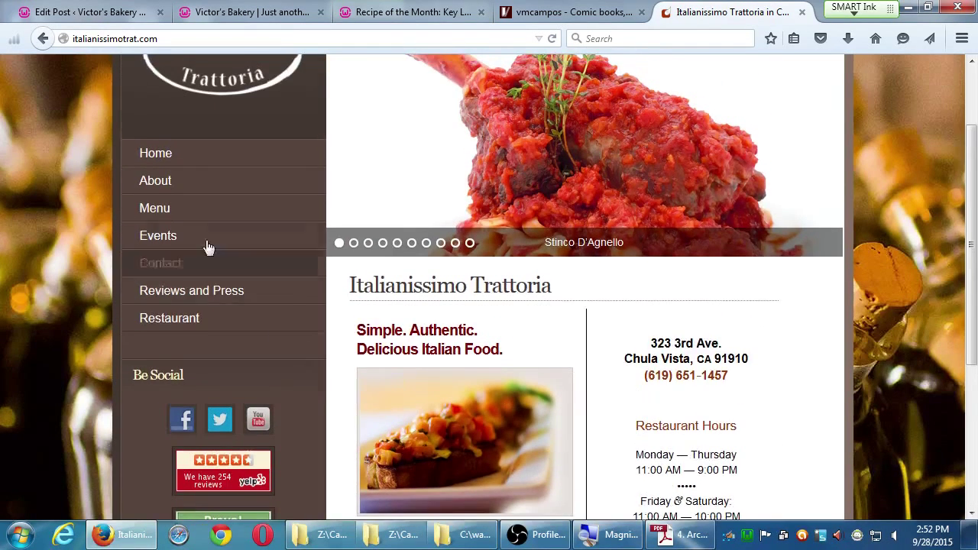
scroll(297, 340, up, 1)
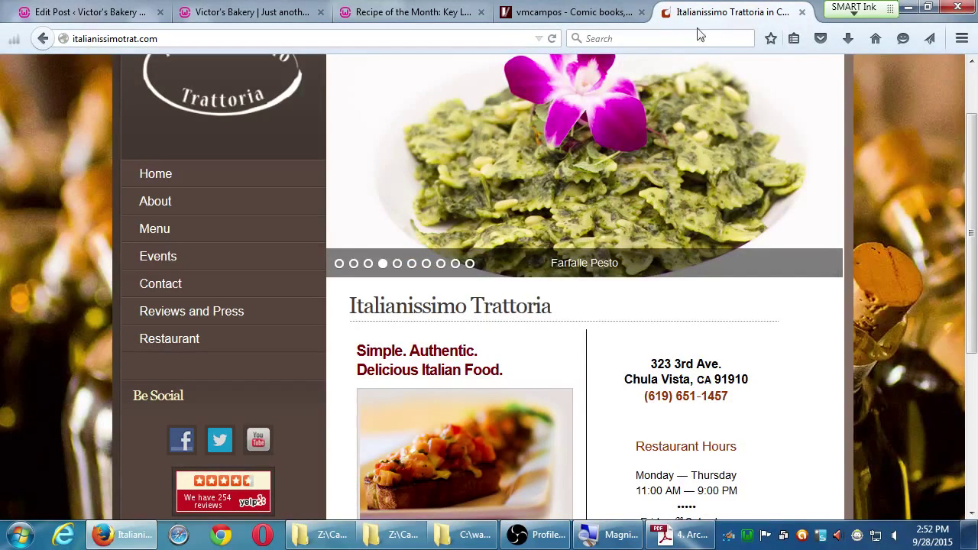
- Open aquiestexcoco.com in a new browser tab and look over its home page down to the Blog section
click(812, 19)
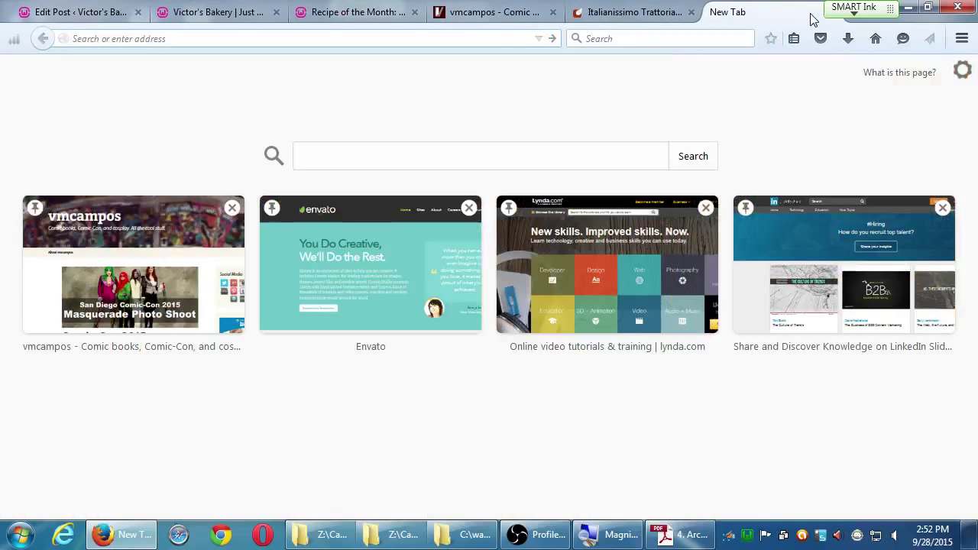
text(aquiestexcocolc)
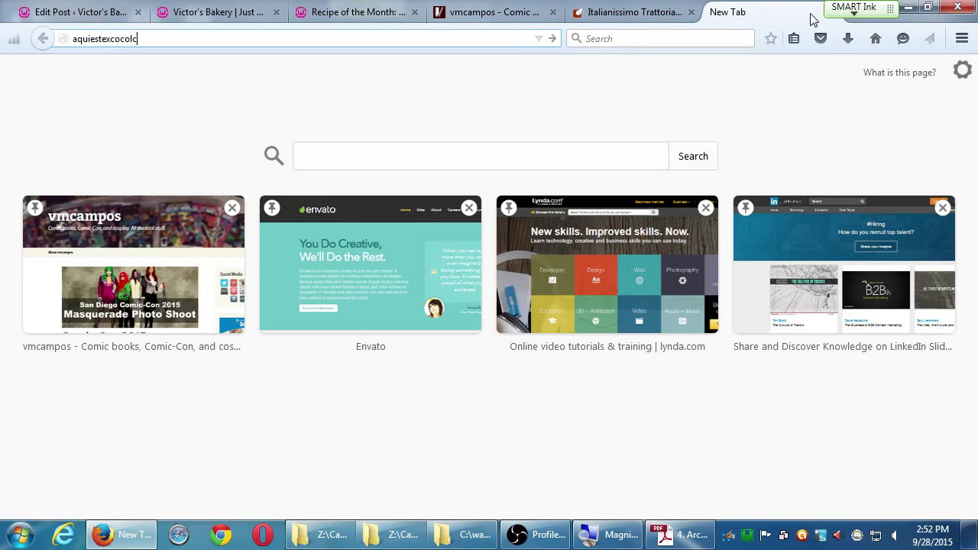
key(BackSpace)
text(.com)
key(Return)
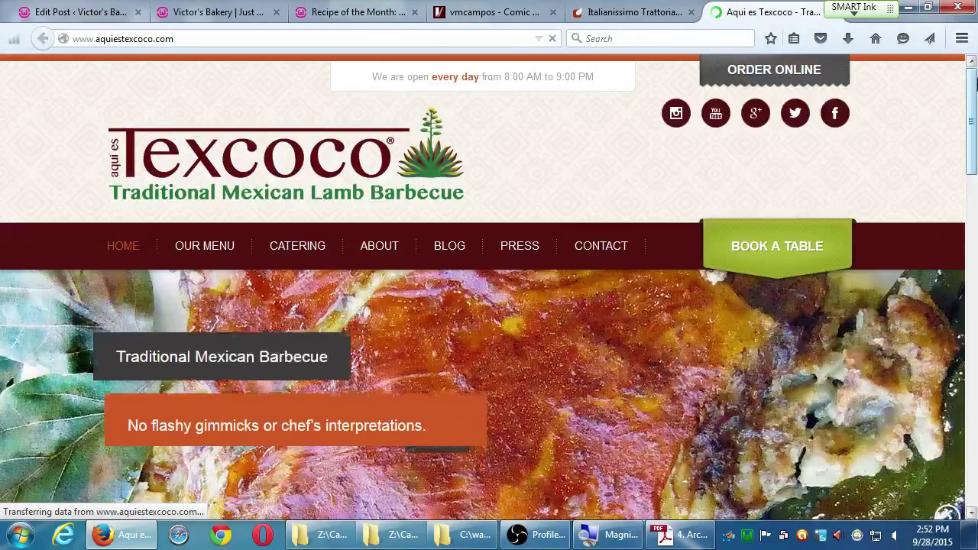
scroll(965, 212, down, 8)
scroll(965, 213, down, 3)
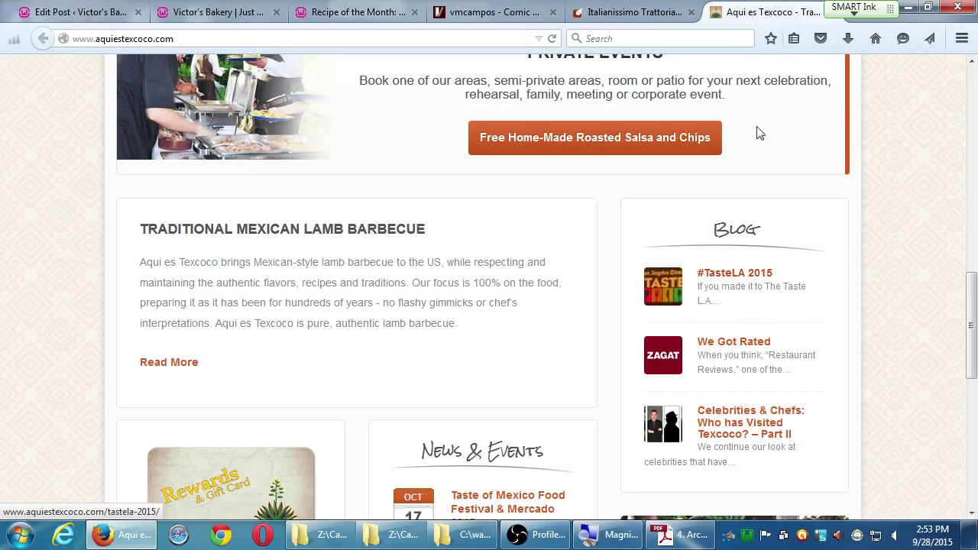
- Move the Aqui es Texcoco tab ahead of the Italianissimo tab and compare the vmcampos, Italianissimo and Texcoco sites
drag(763, 14, 534, 23)
click(533, 20)
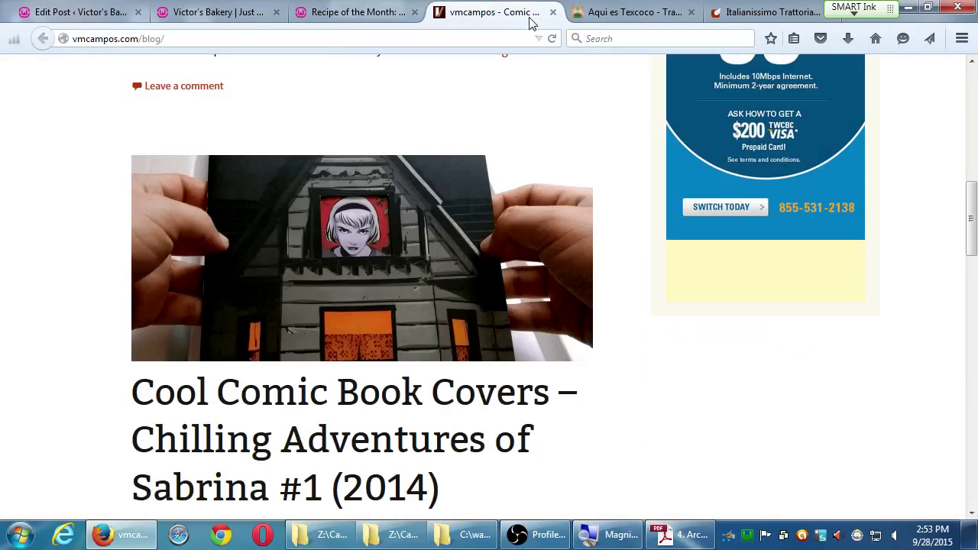
click(728, 20)
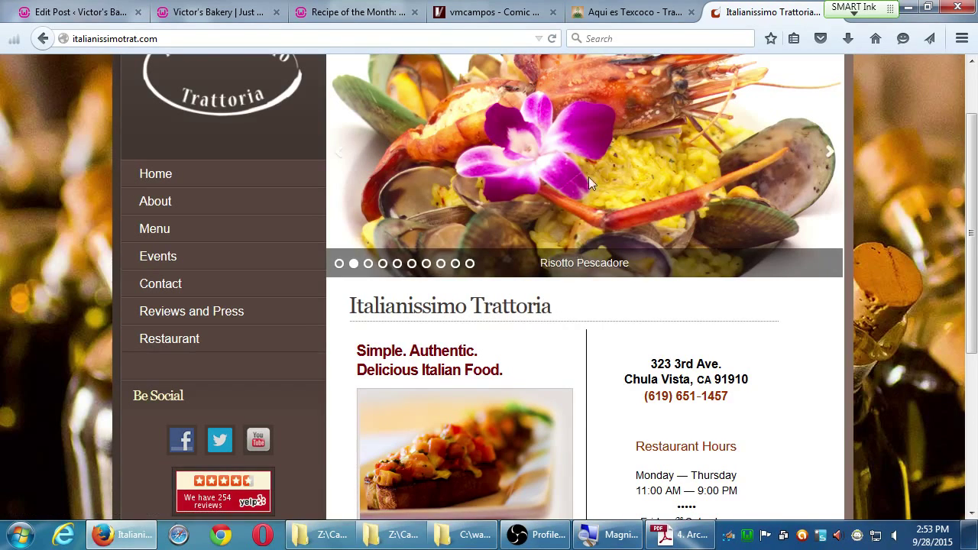
click(635, 18)
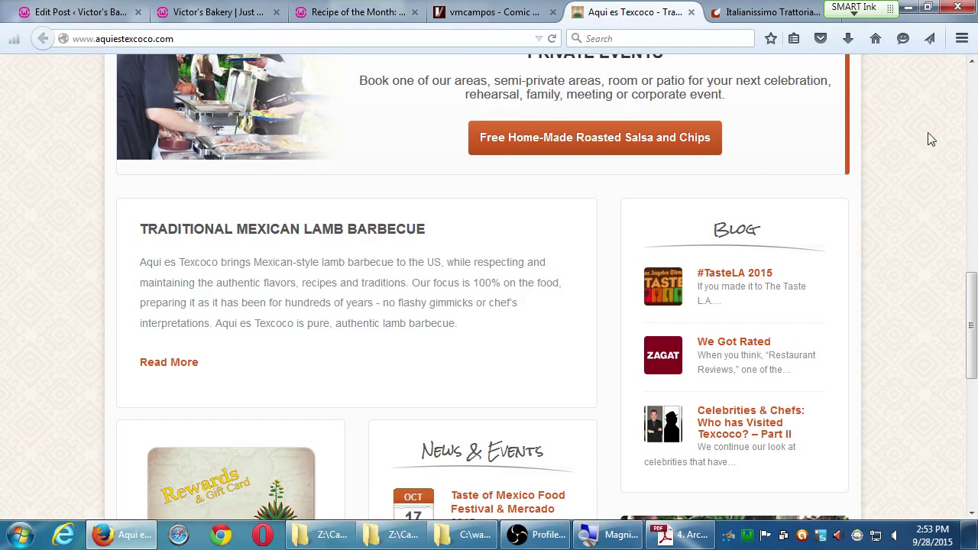
- Examine the Aqui es Texcoco home page from its header and slideshow through the featured articles, Blog and News & Events sections
click(971, 84)
click(972, 84)
scroll(955, 234, down, 10)
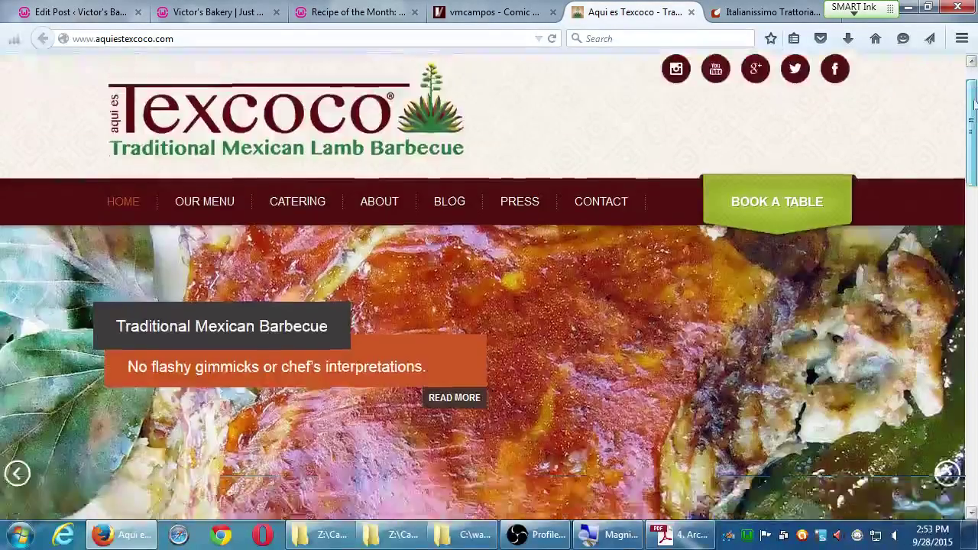
scroll(945, 310, down, 1)
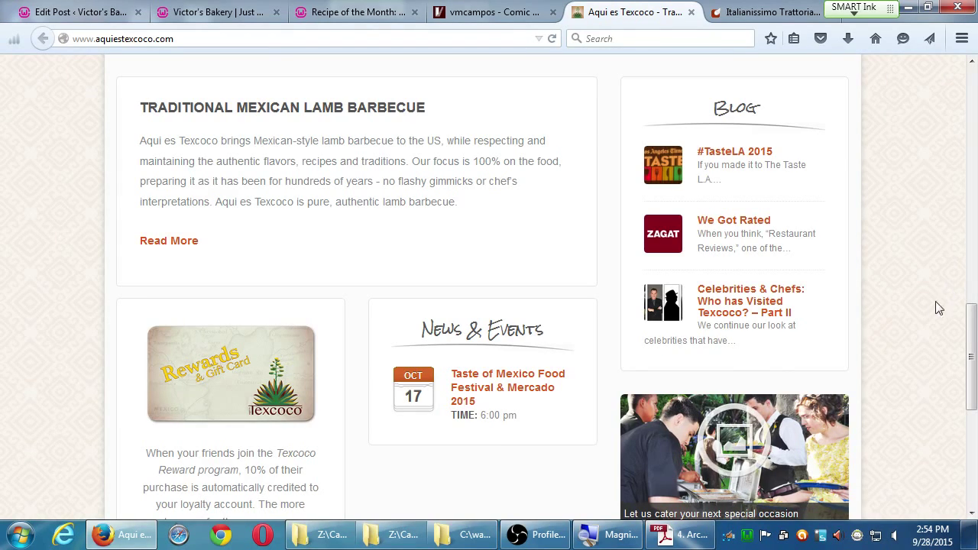
scroll(924, 309, up, 10)
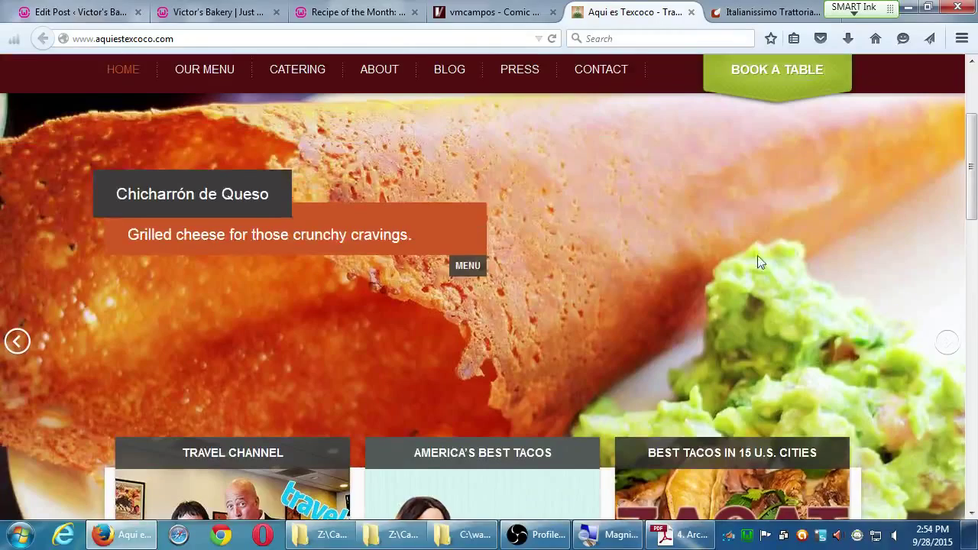
scroll(573, 209, down, 4)
scroll(574, 213, up, 6)
scroll(576, 212, up, 1)
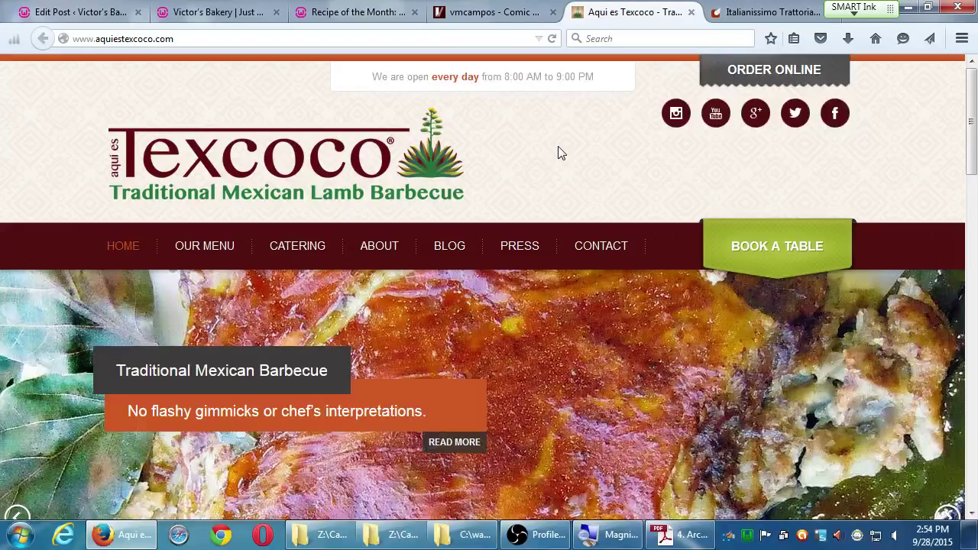
scroll(558, 152, down, 10)
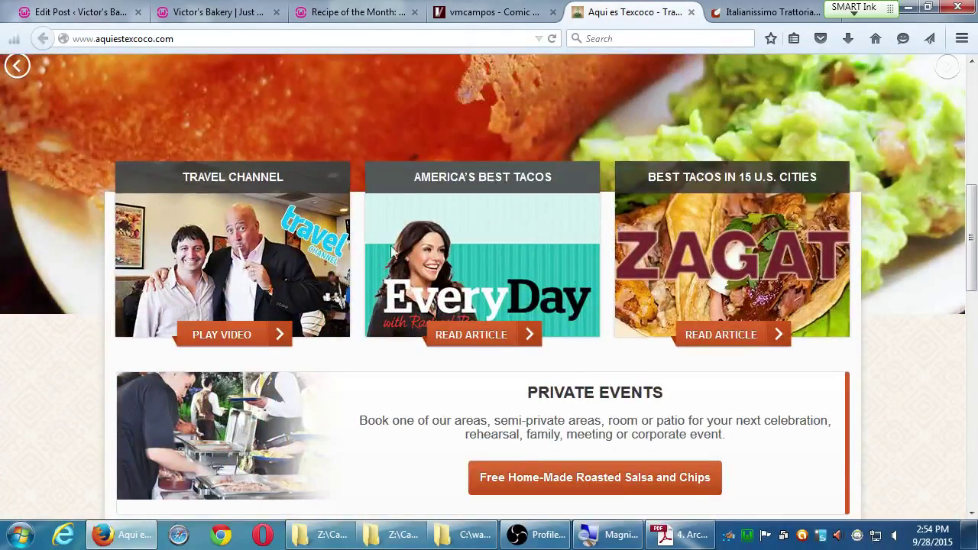
scroll(795, 374, down, 2)
scroll(794, 375, down, 10)
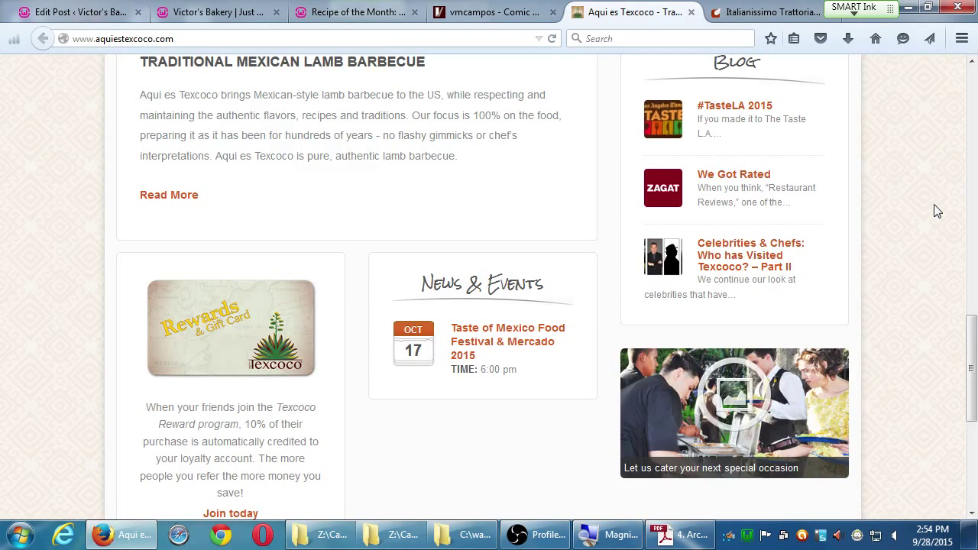
- Glance at the recipe preview and Victor's Bakery home page, and return to the Publish settings in the post editor
click(393, 18)
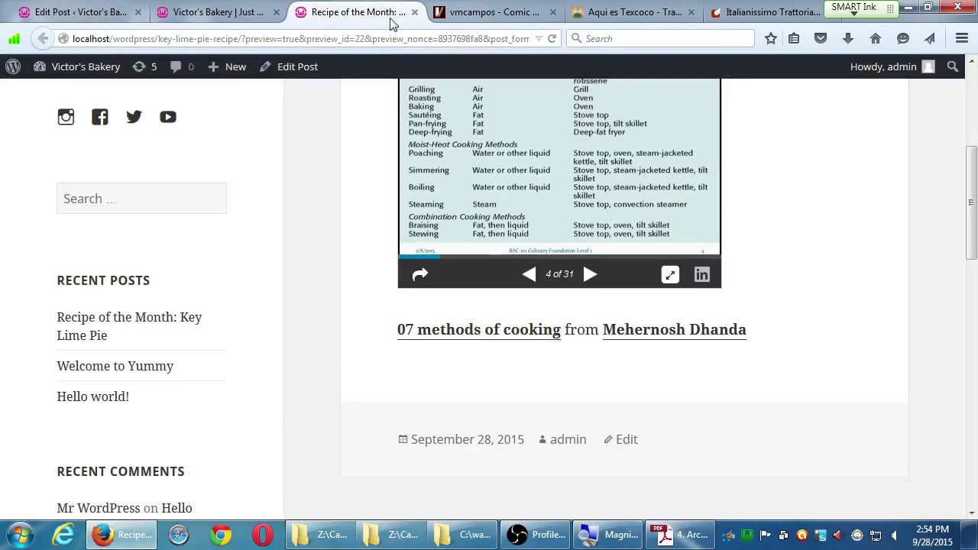
click(199, 13)
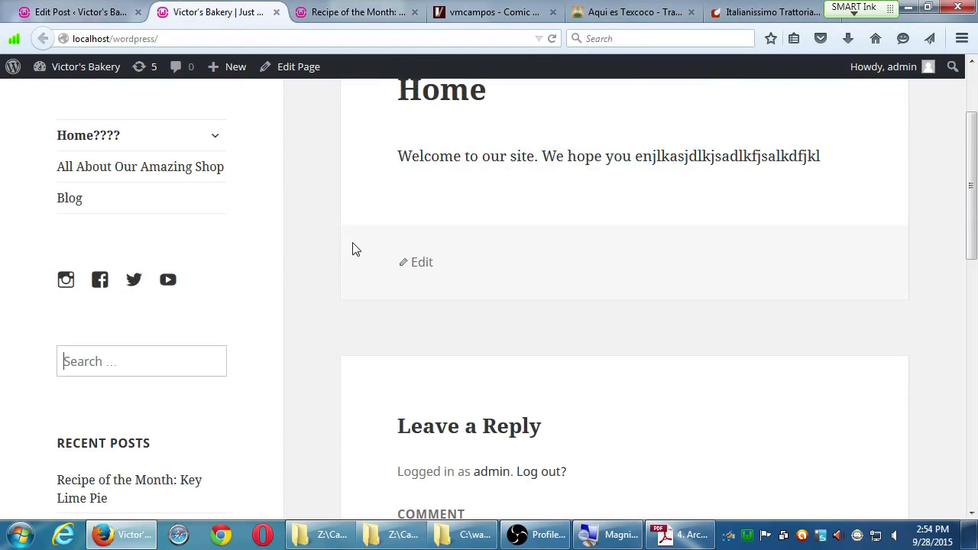
click(130, 16)
scroll(428, 264, up, 10)
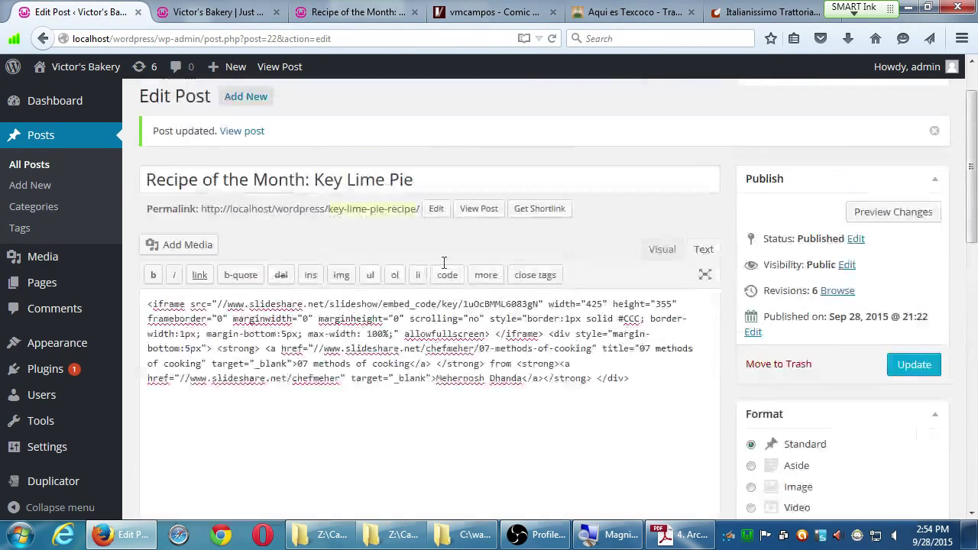
scroll(439, 264, up, 2)
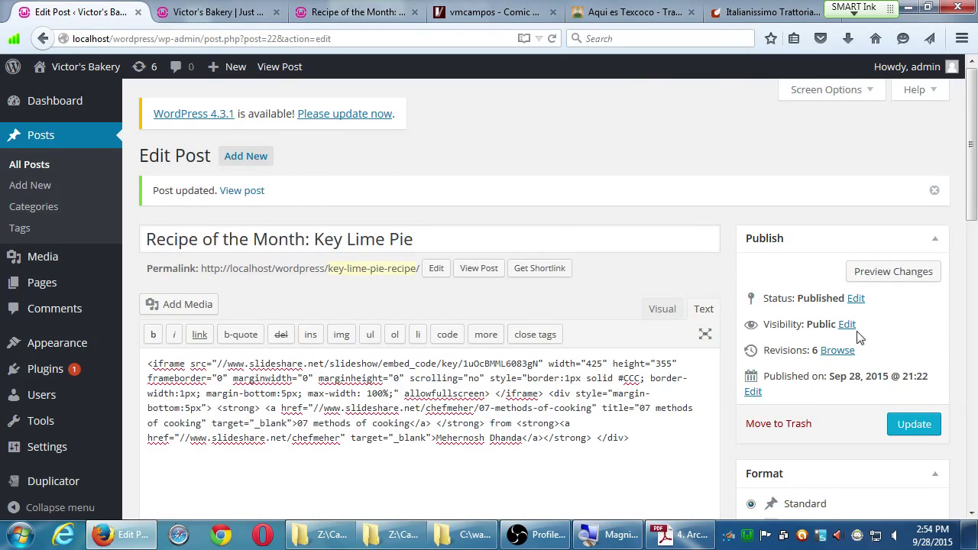
- Examine the recipe post's Format, Categories, Tags and Featured Image settings in the post editor
scroll(857, 337, down, 4)
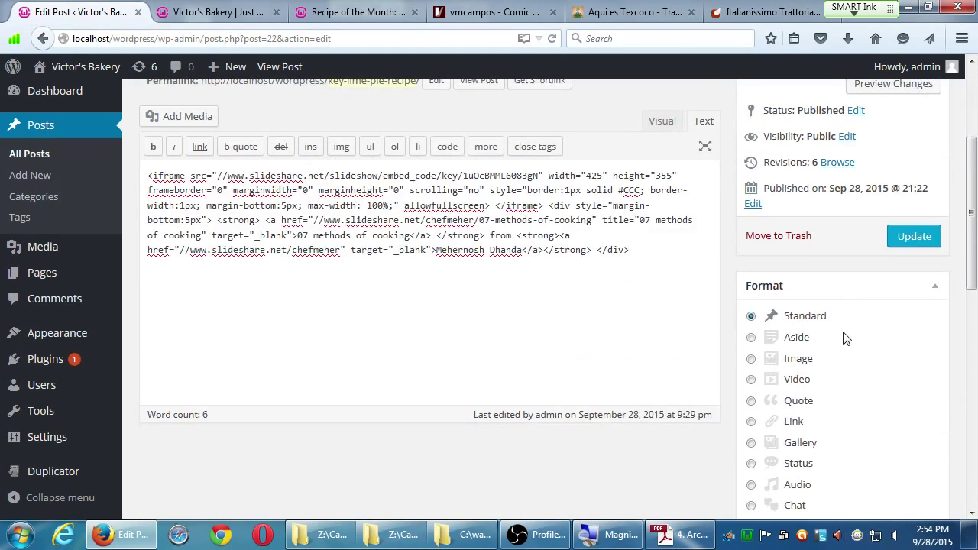
click(765, 285)
click(765, 285)
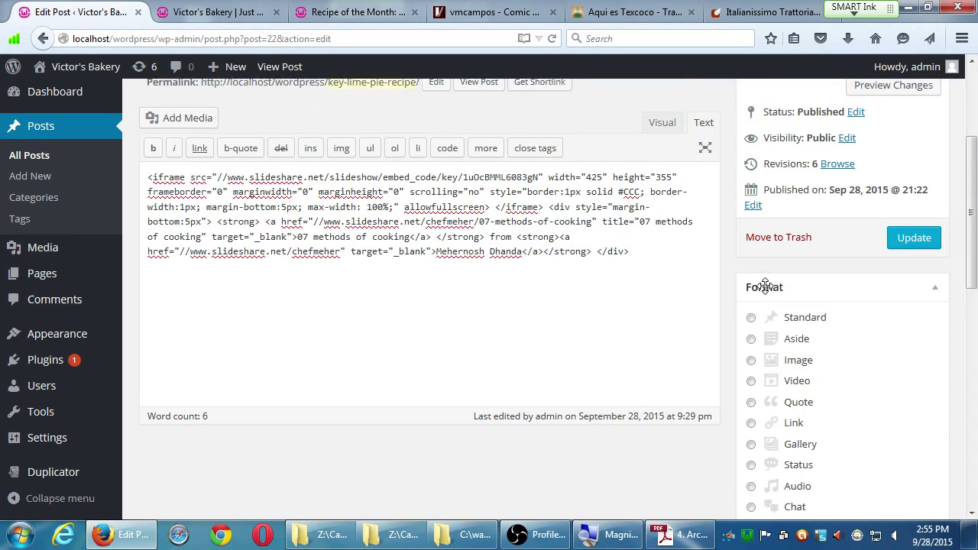
scroll(765, 285, down, 8)
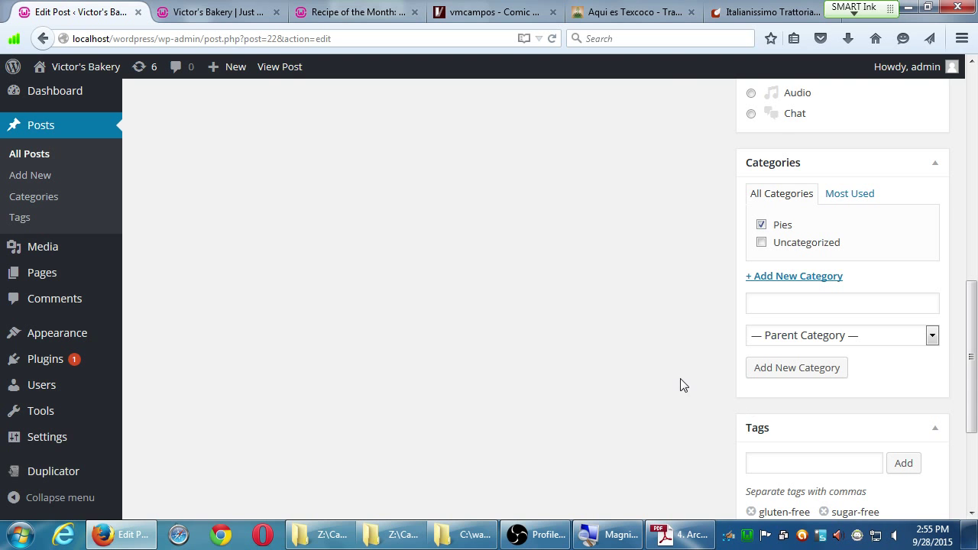
scroll(682, 382, down, 3)
scroll(685, 378, up, 4)
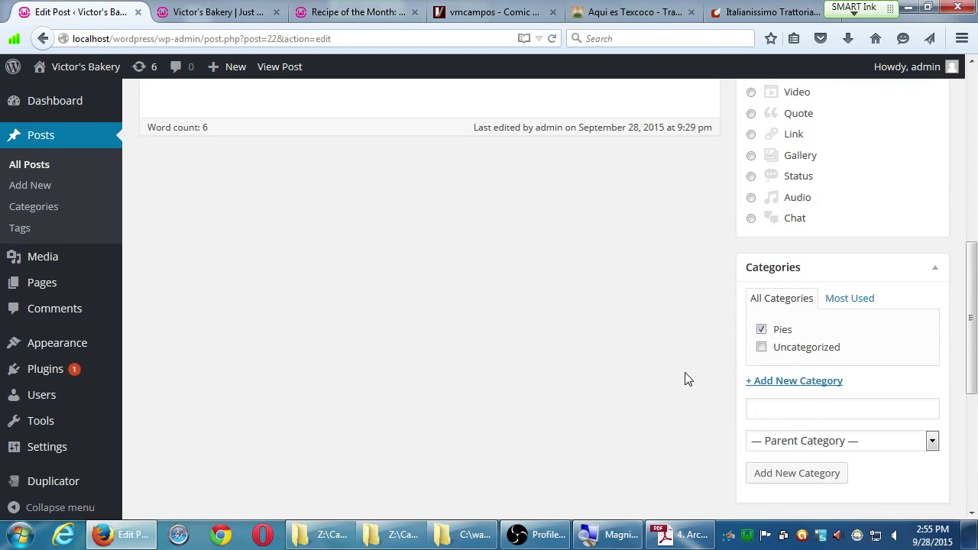
scroll(683, 376, down, 4)
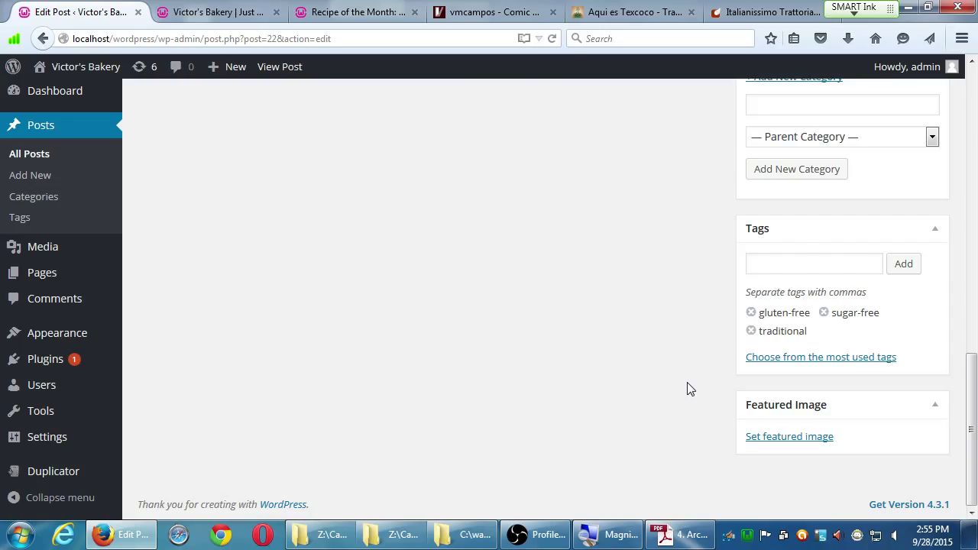
- Open the Blog page of the Aqui es Texcoco site and look over its posts down to "We Are Open in Commerce"
click(607, 13)
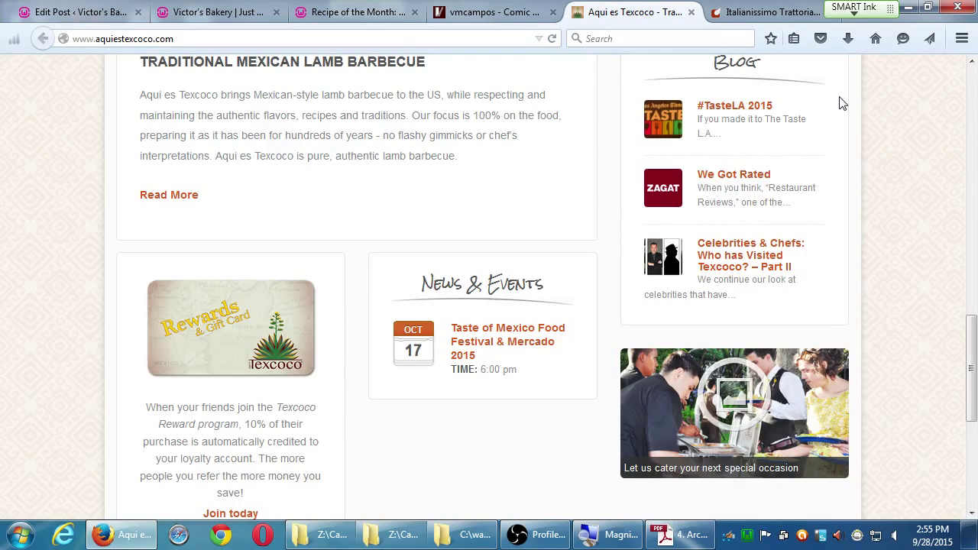
scroll(842, 104, up, 15)
click(453, 250)
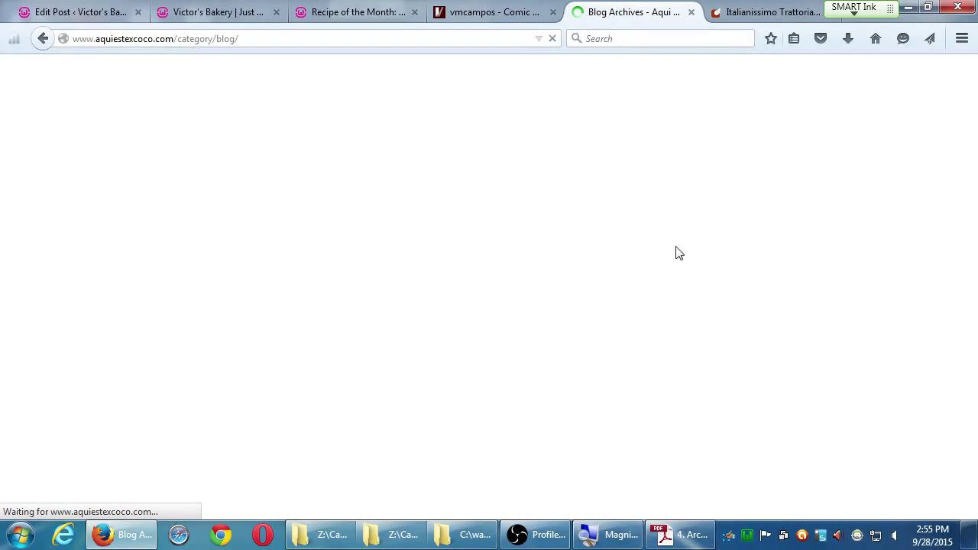
scroll(802, 282, down, 4)
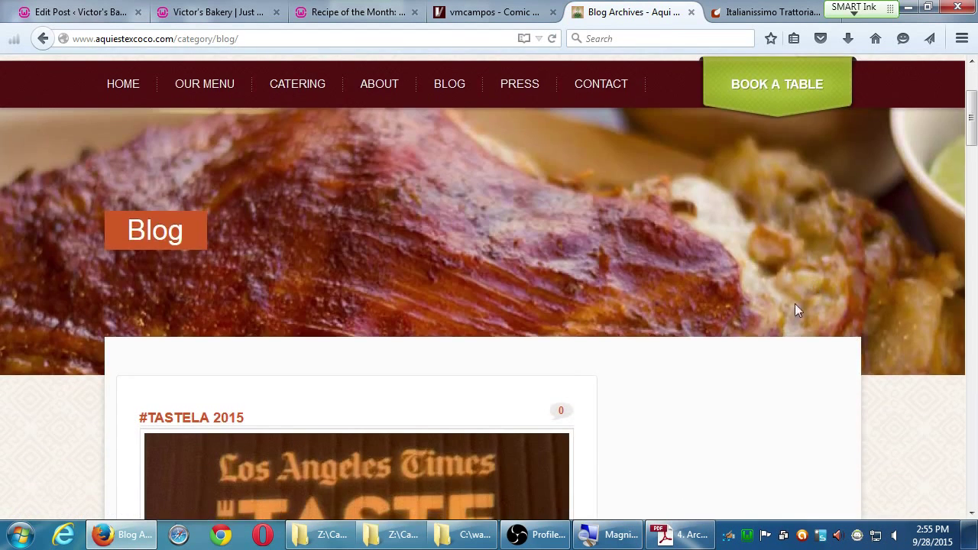
scroll(794, 309, down, 5)
scroll(421, 332, down, 5)
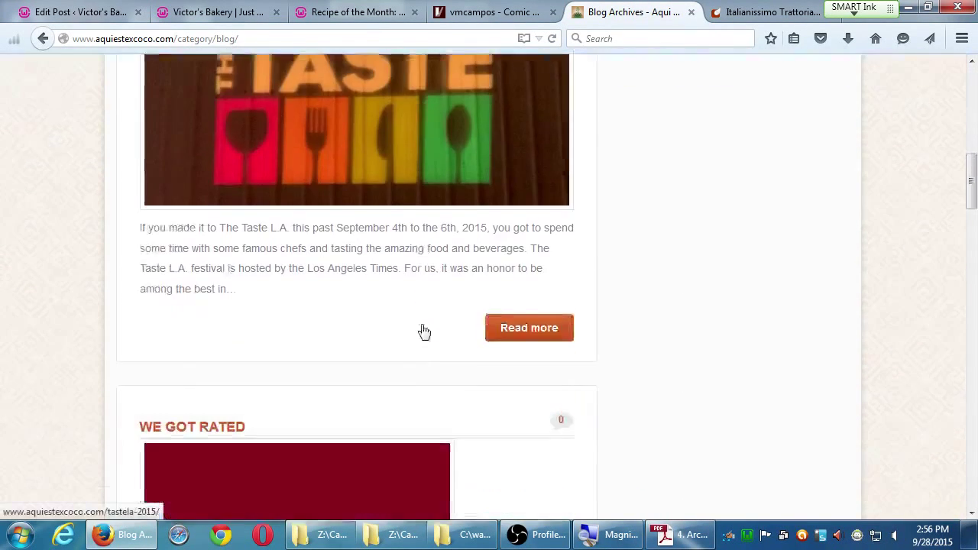
scroll(424, 331, down, 12)
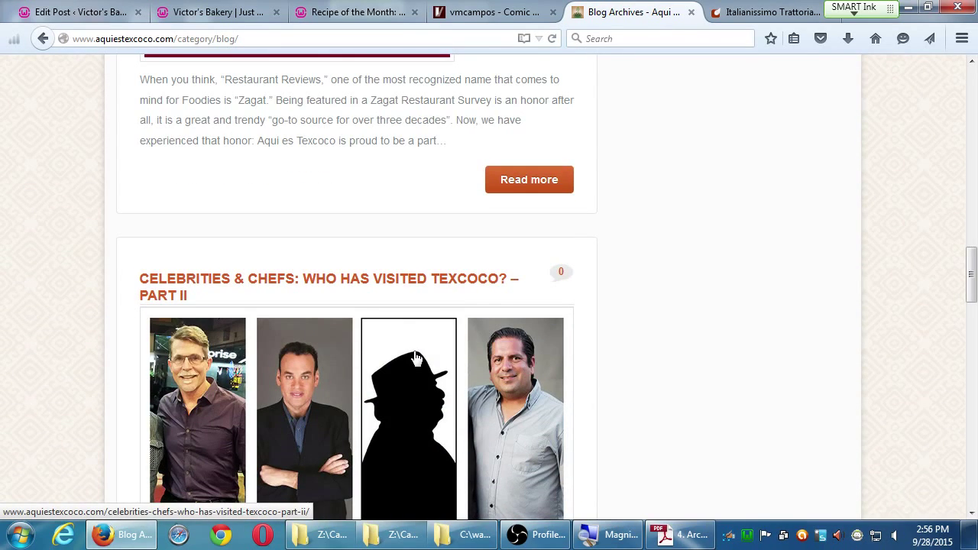
scroll(418, 363, down, 20)
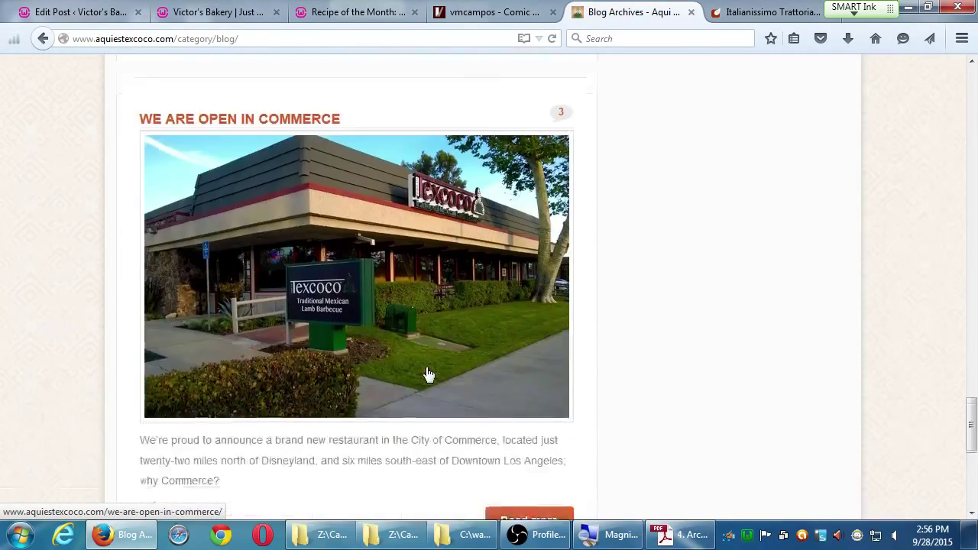
scroll(428, 375, down, 1)
- Open the "We Are Open in Commerce" article and examine its text, images, share options and related posts
click(410, 284)
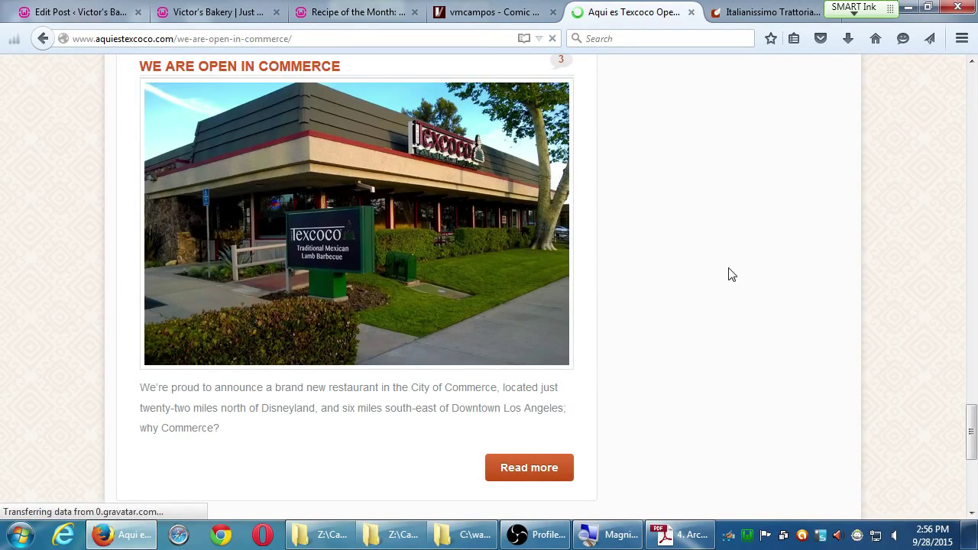
scroll(735, 275, down, 4)
scroll(732, 278, down, 2)
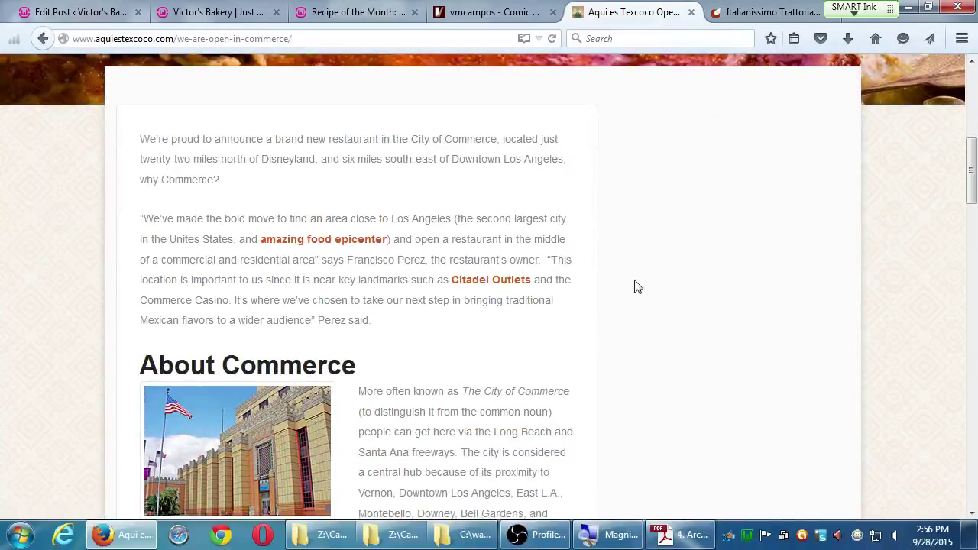
scroll(394, 298, down, 10)
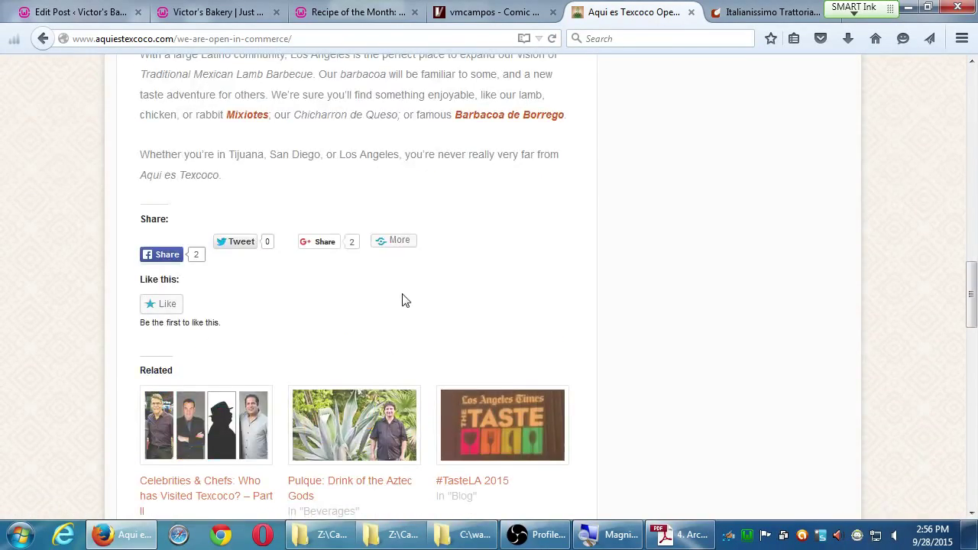
scroll(430, 318, up, 5)
scroll(436, 313, up, 2)
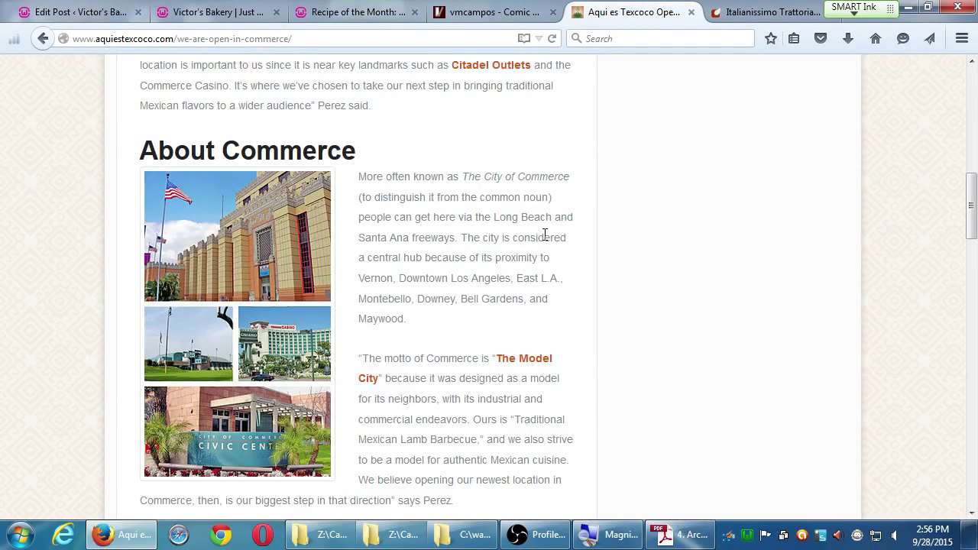
- Open the Chilling Adventures of Sabrina #1 post on the vmcampos blog and look over its featured image, categories, tags and embedded video
click(478, 15)
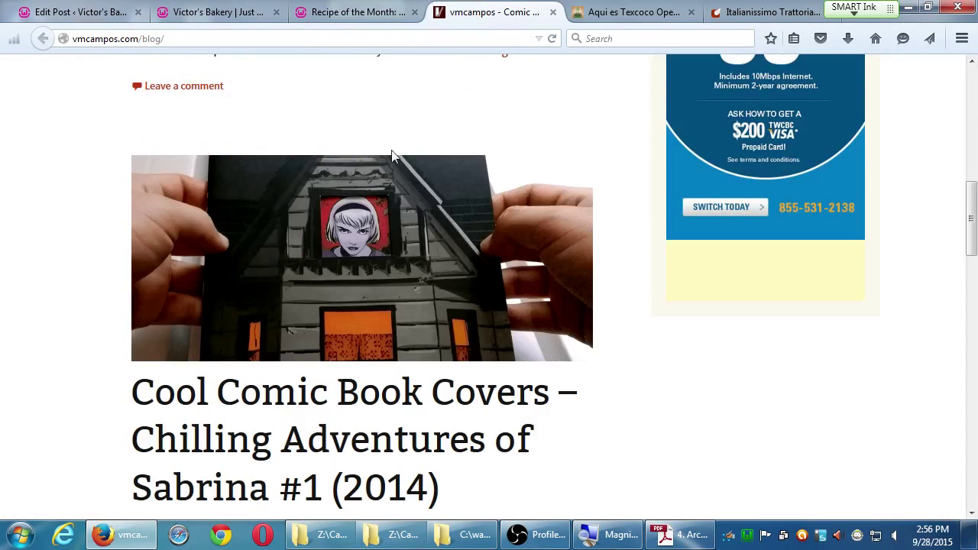
scroll(321, 275, down, 3)
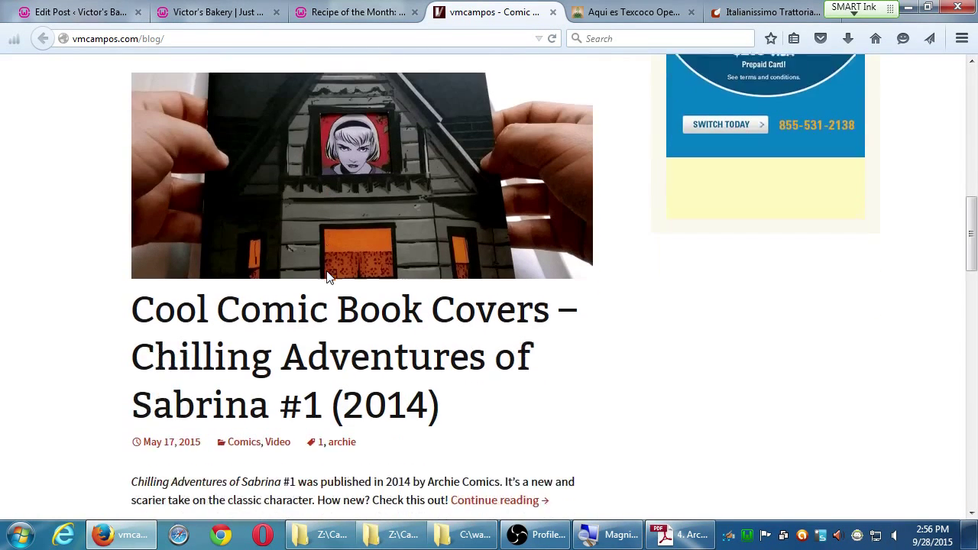
click(312, 290)
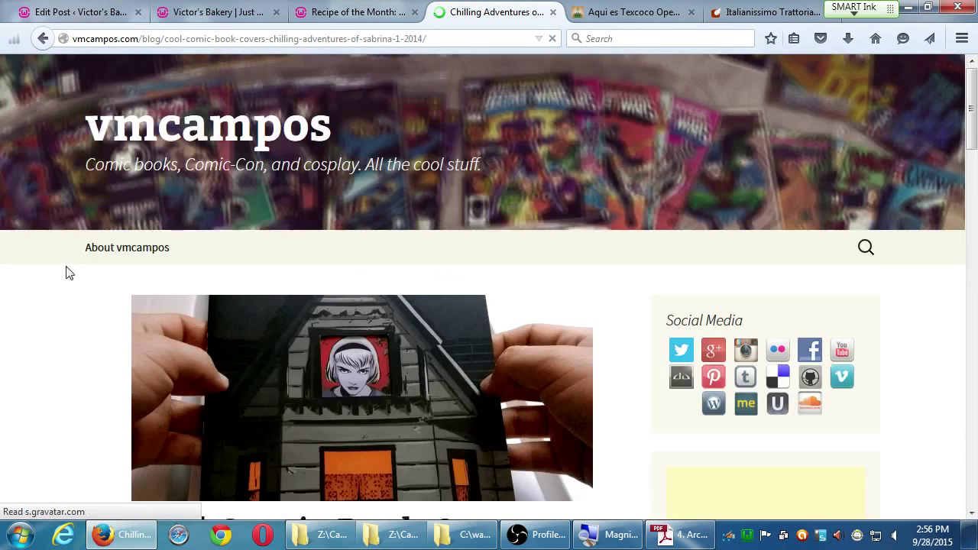
scroll(67, 273, down, 5)
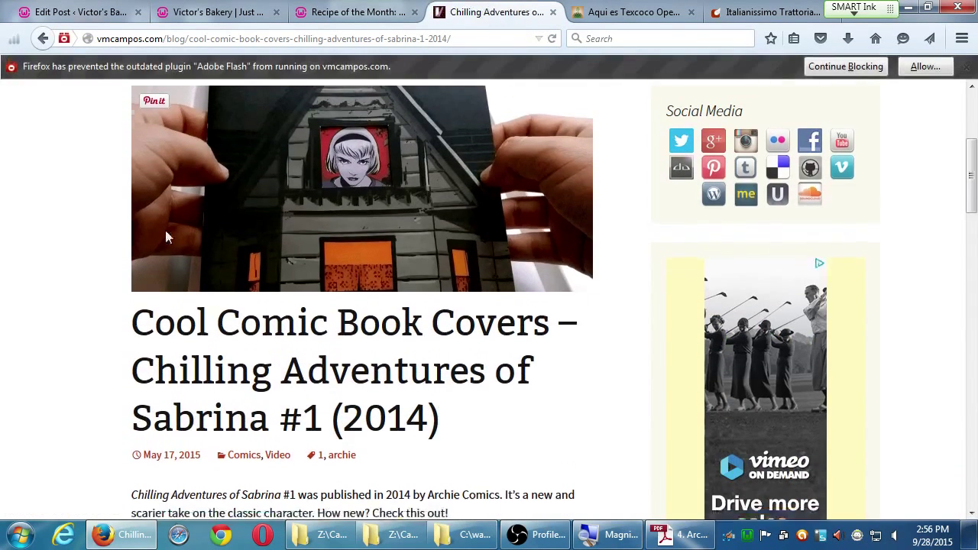
scroll(160, 291, down, 5)
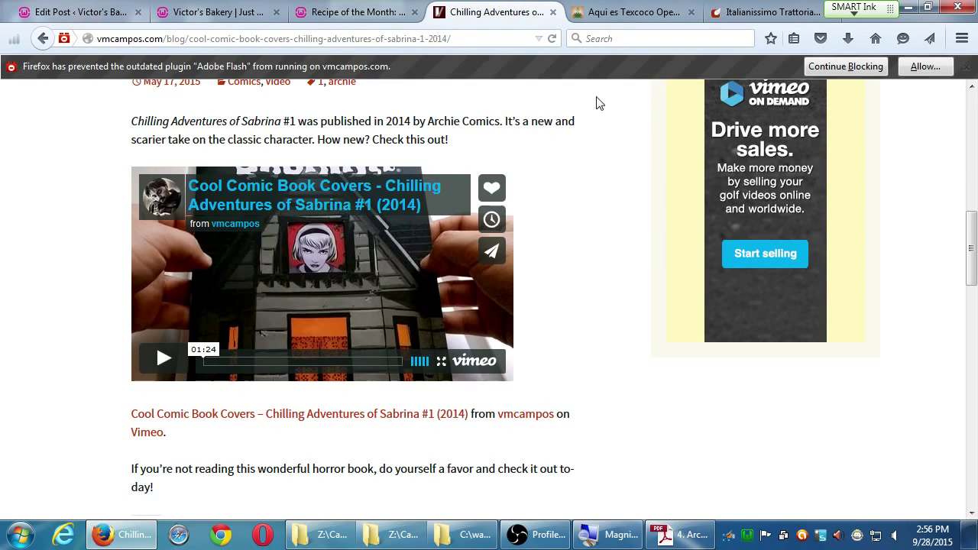
- Return to the Key Lime Pie recipe post in the editor and update it
click(124, 17)
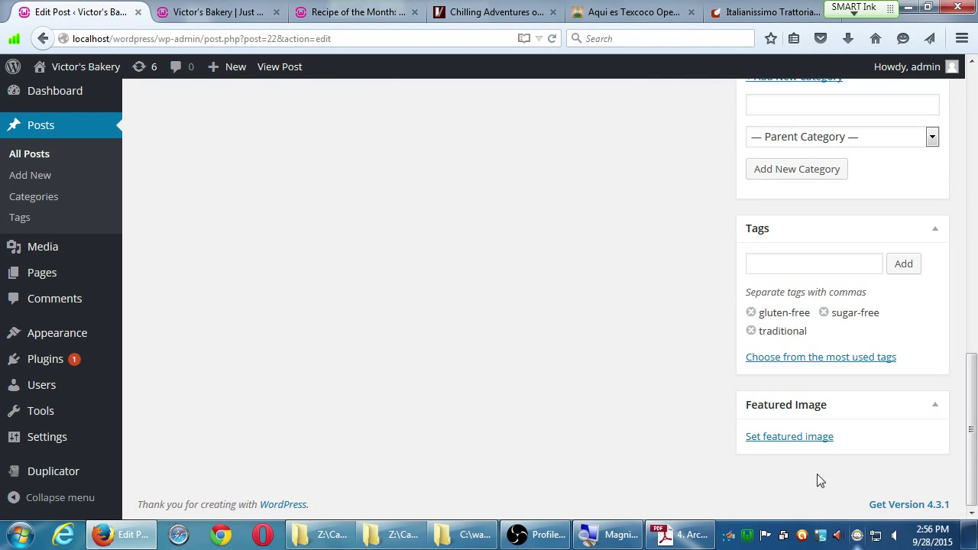
scroll(696, 326, up, 5)
scroll(699, 324, up, 8)
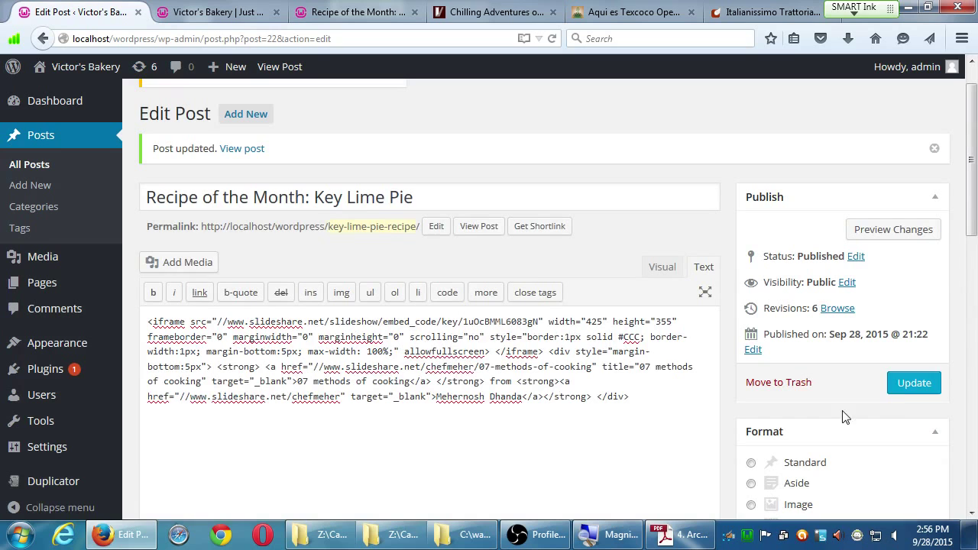
click(899, 383)
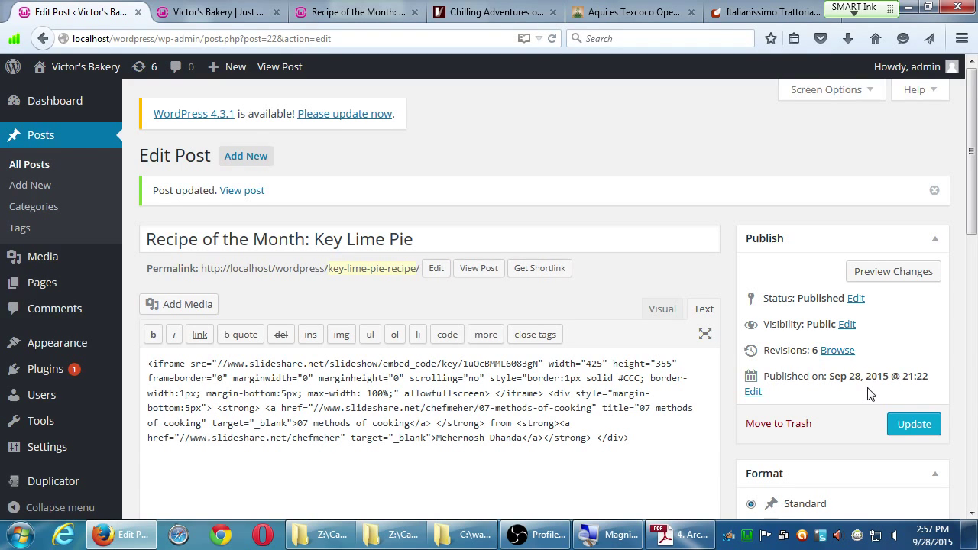
- Review the recipe post's category options, including Uncategorized, and open the site's Categories management page
scroll(839, 496, down, 5)
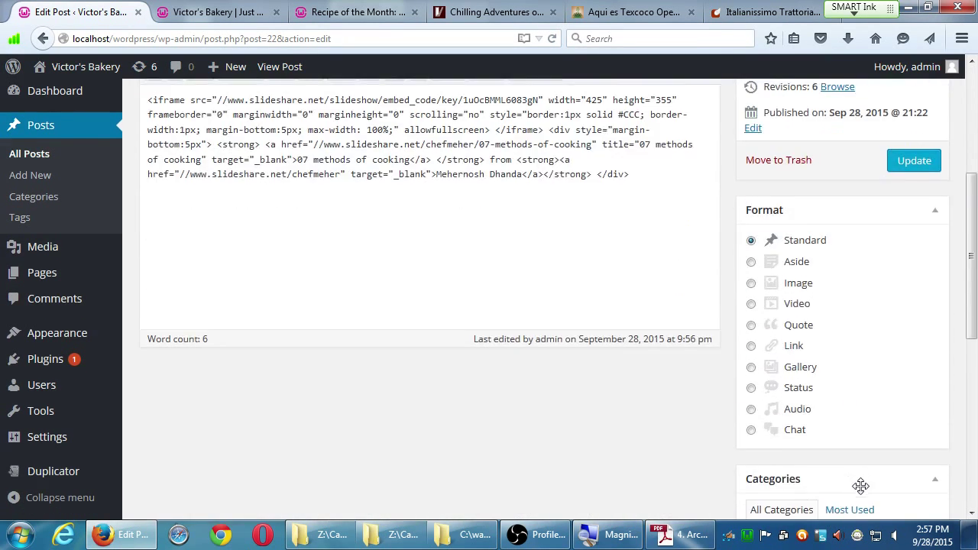
scroll(861, 486, down, 4)
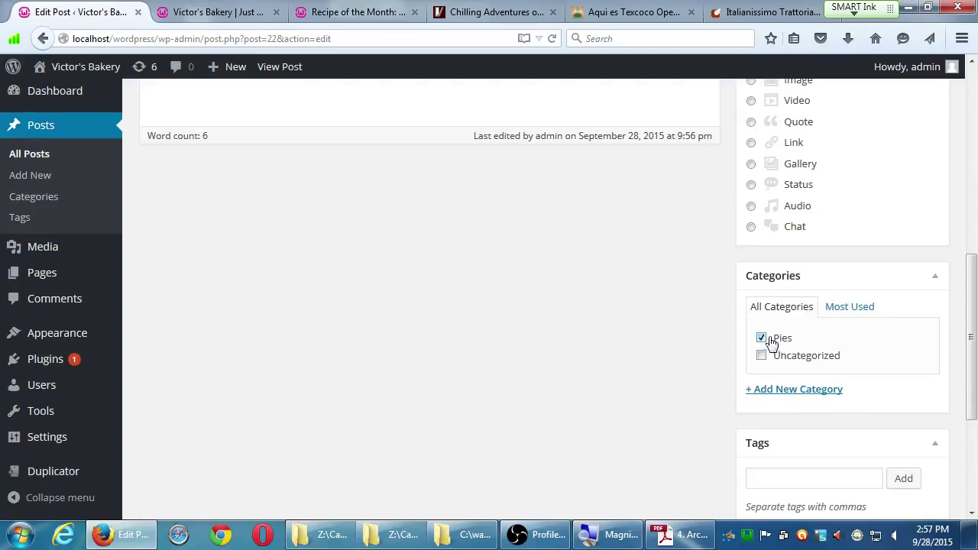
click(762, 357)
click(41, 199)
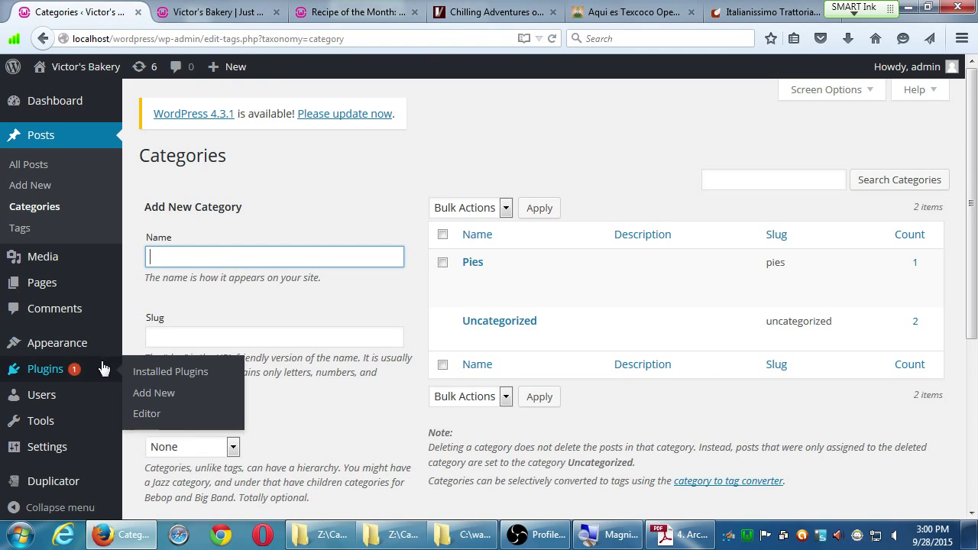
- Glance at the Italianissimo Trattoria site and search the web for "yoast seo" in a new browser tab
click(770, 15)
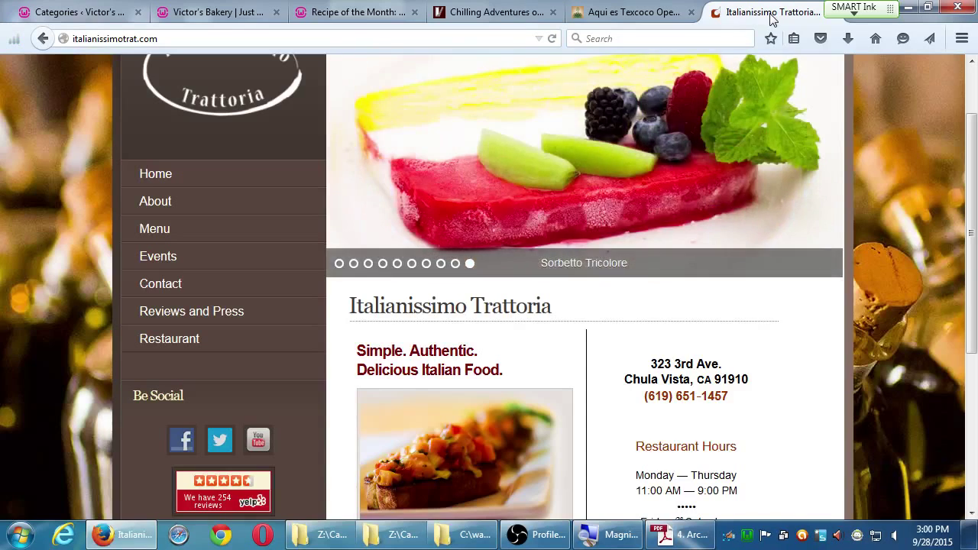
key(ctrl+t)
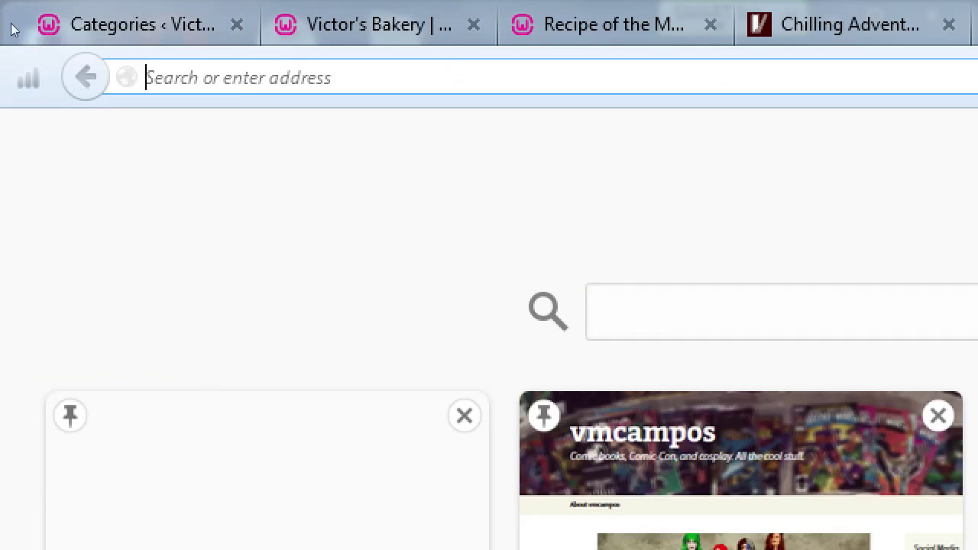
key(ctrl+k)
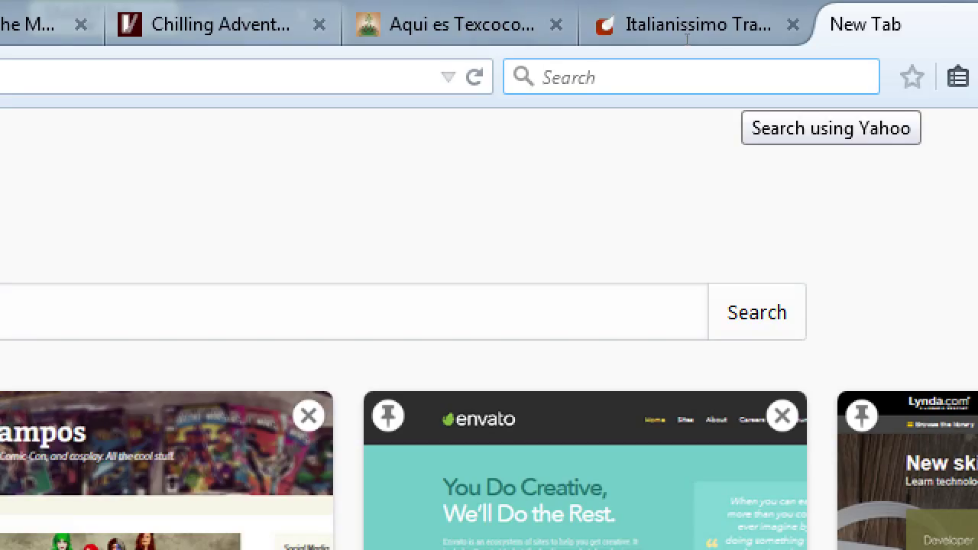
text(yoast soea)
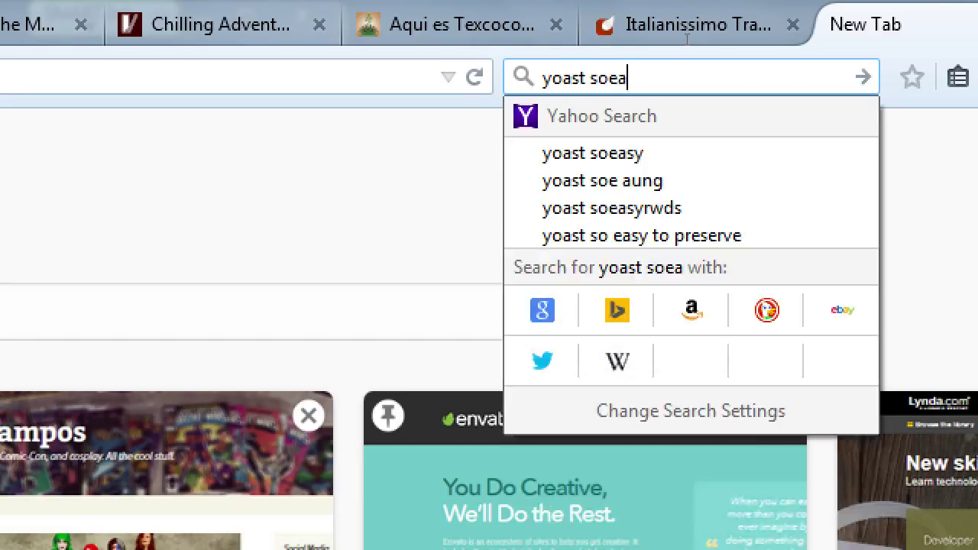
key(BackSpace)
key(BackSpace)
key(BackSpace)
text(eo)
key(Return)
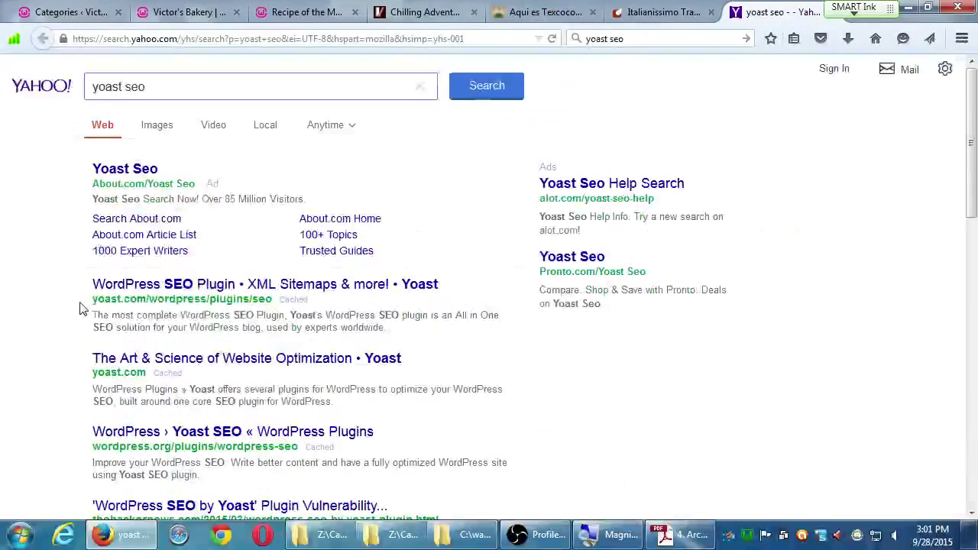
- Close all browser tabs except the Victor's Bakery home page
click(72, 13)
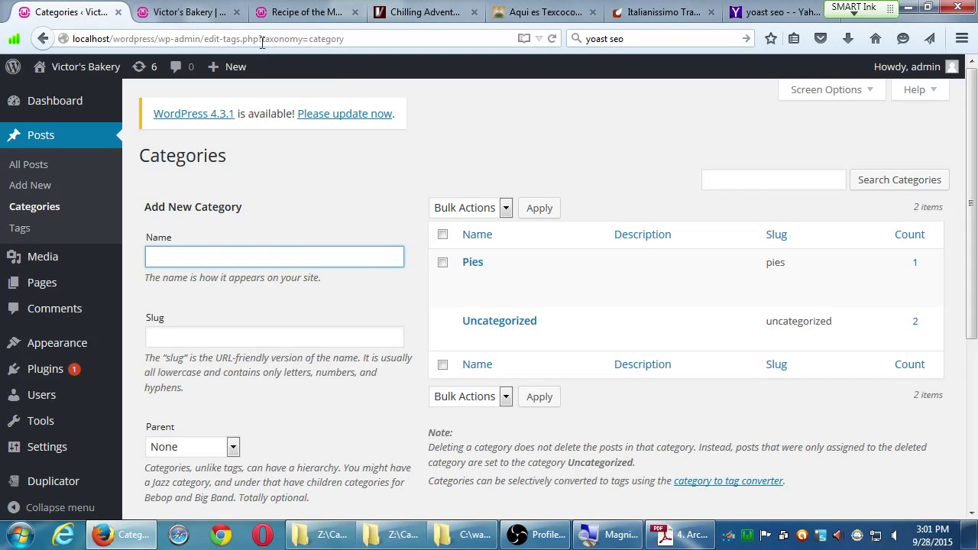
right_click(183, 19)
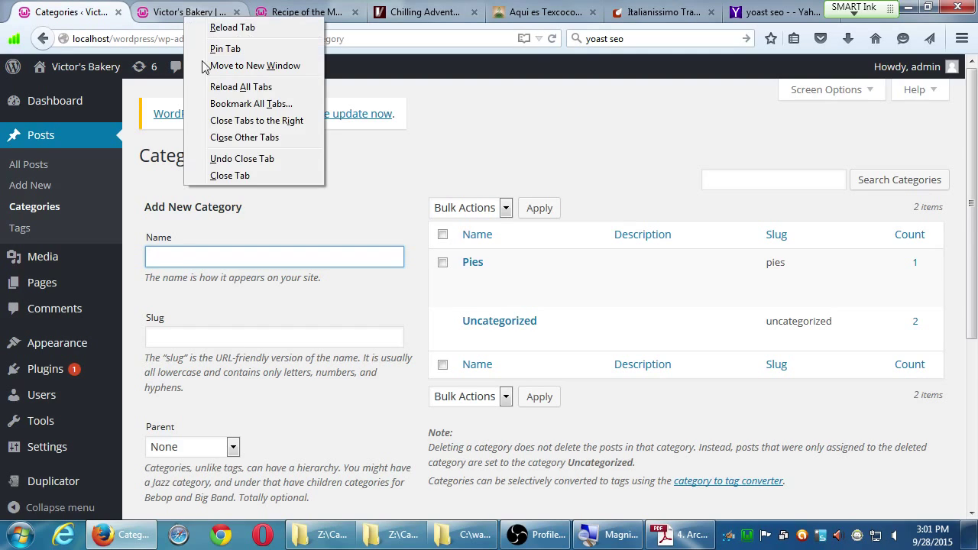
click(258, 139)
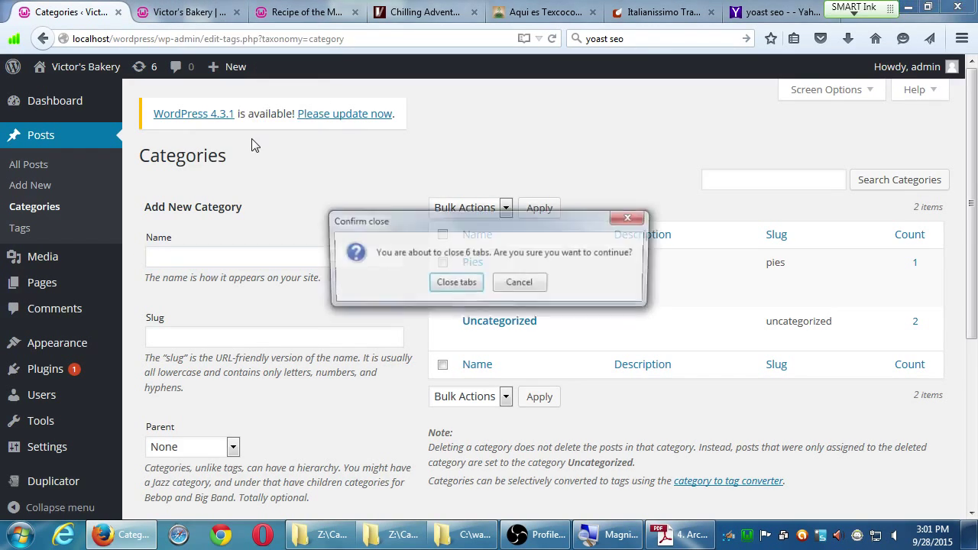
click(458, 283)
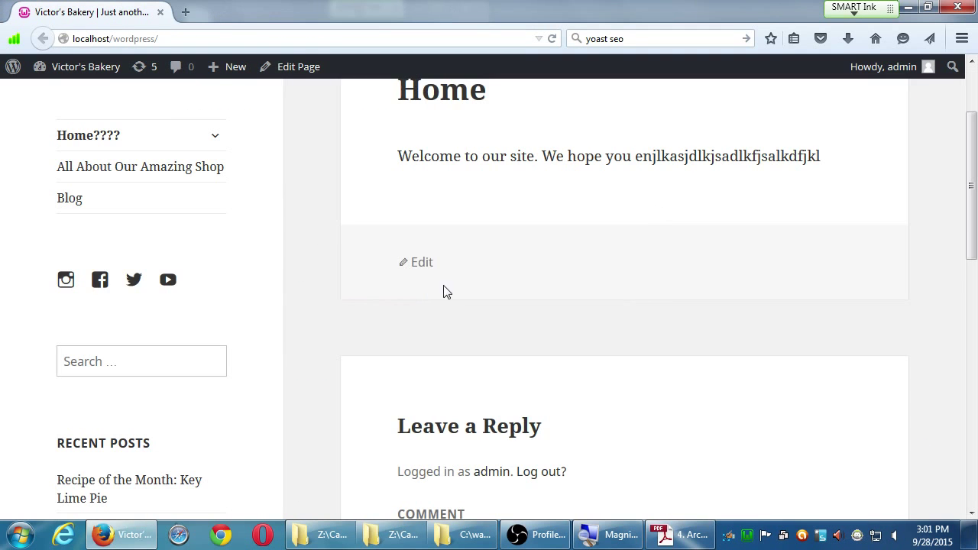
- Open the Victor's Bakery admin area and view the list of all posts with their categories and tags
click(96, 76)
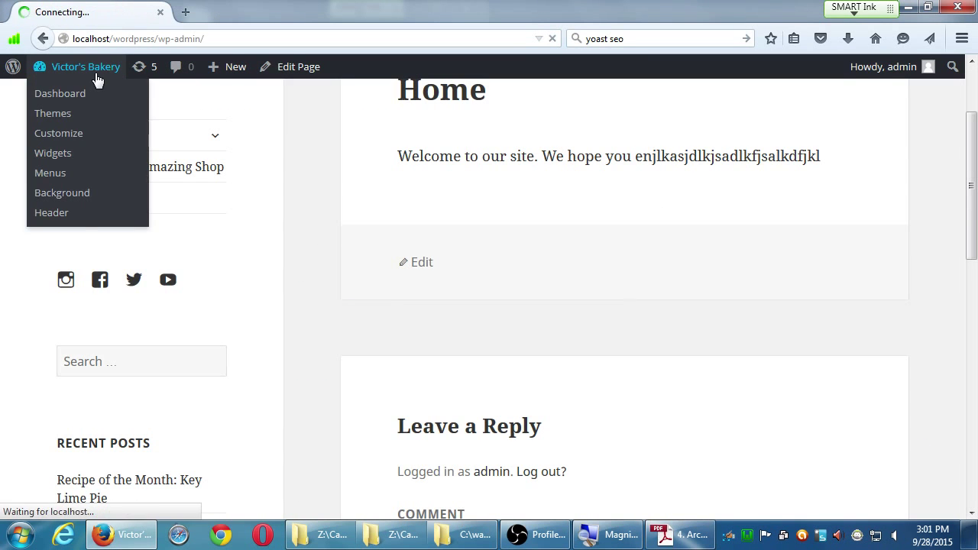
mouse_move(61, 193)
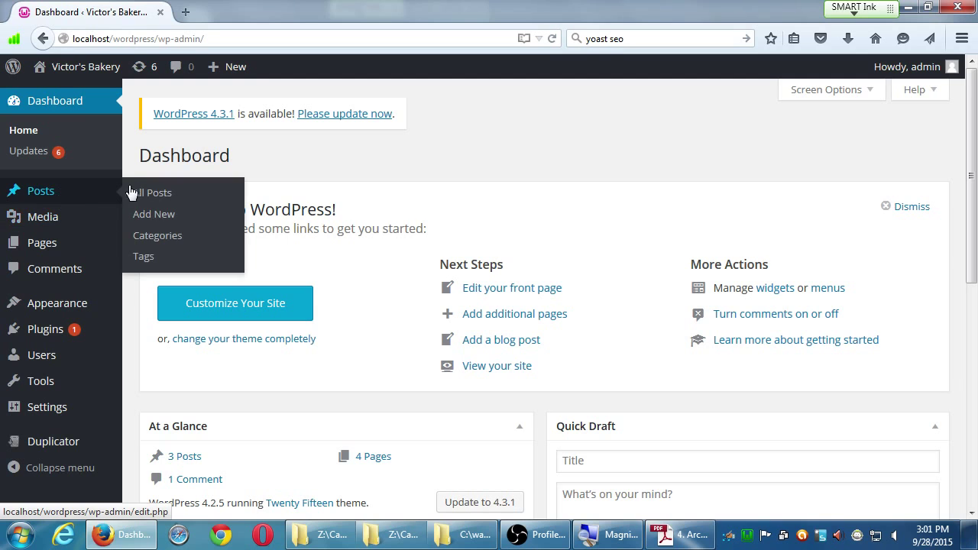
click(150, 194)
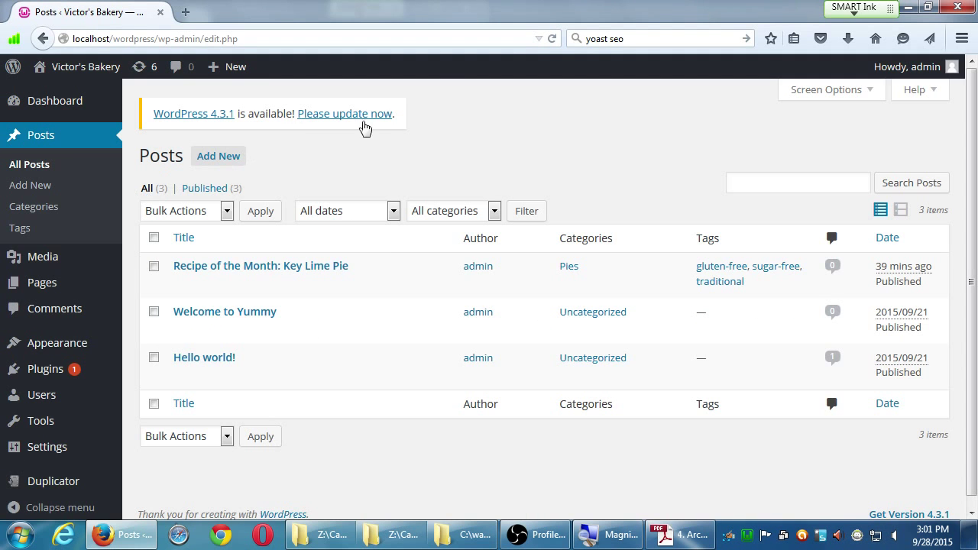
mouse_move(364, 285)
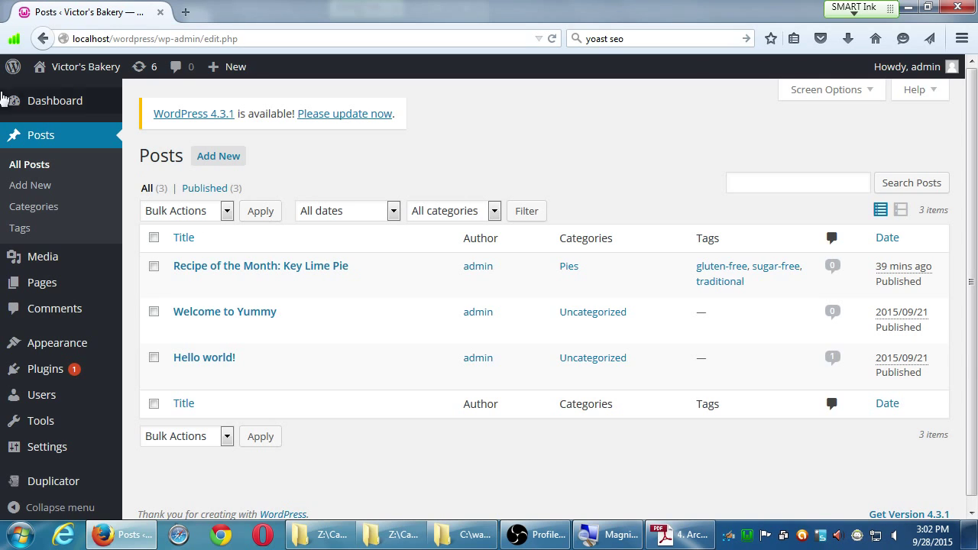
- Return to the Dashboard home and look over its Activity and WordPress News sections
click(42, 110)
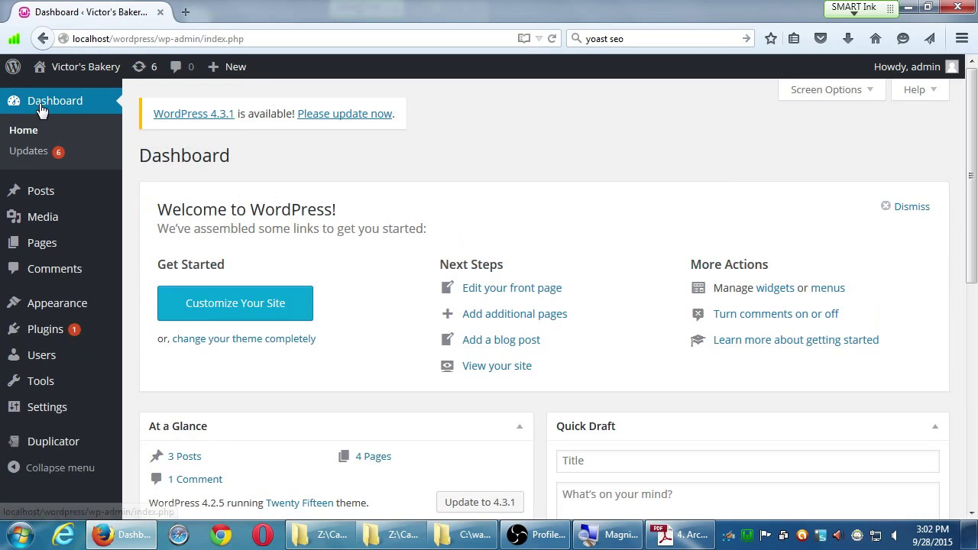
scroll(571, 432, down, 5)
scroll(567, 440, down, 4)
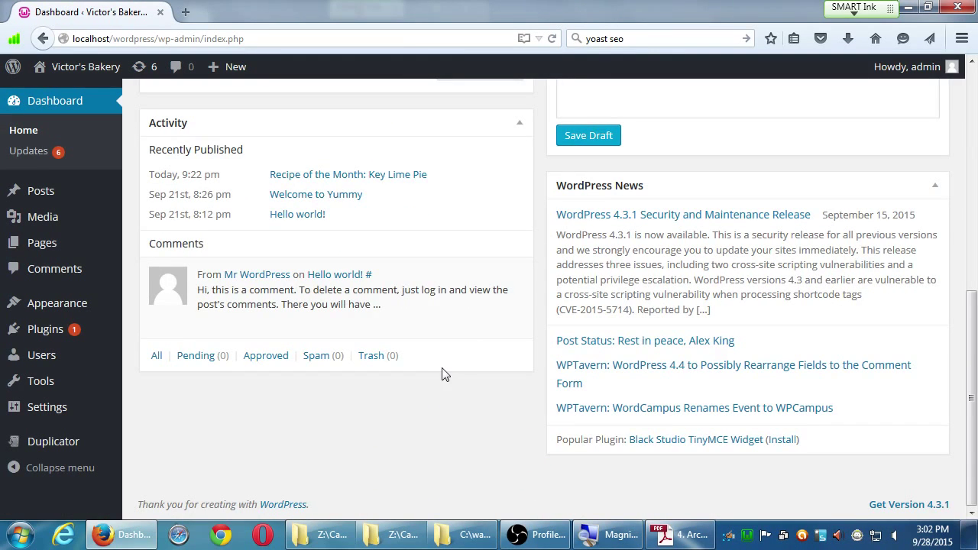
scroll(445, 373, up, 7)
scroll(448, 372, up, 2)
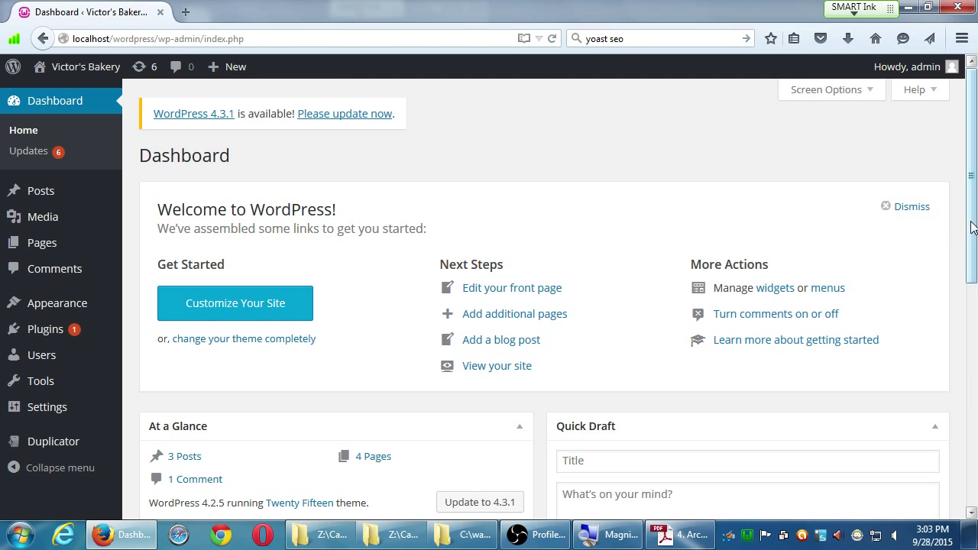
drag(972, 226, 973, 136)
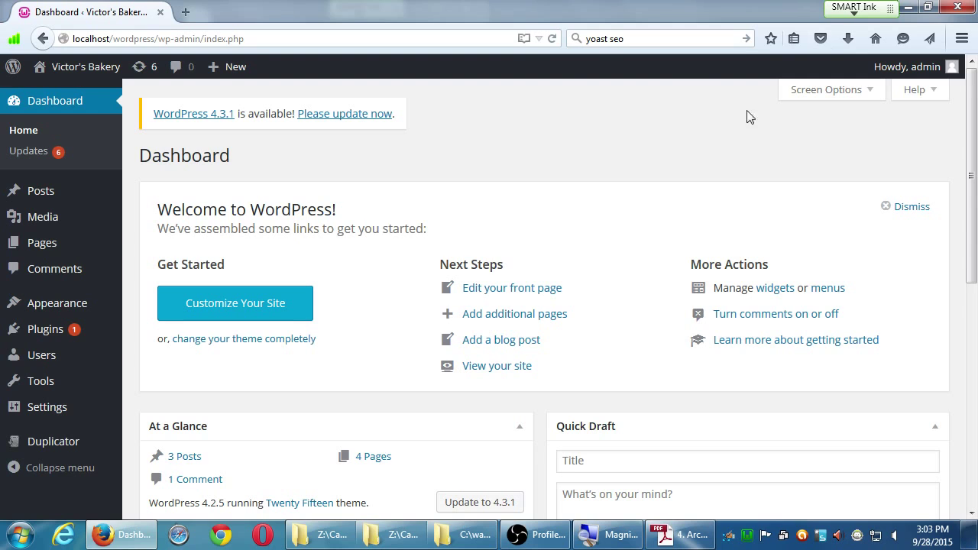
- Visit the live Victor's Bakery site and skim the home page from start to end
mouse_move(83, 77)
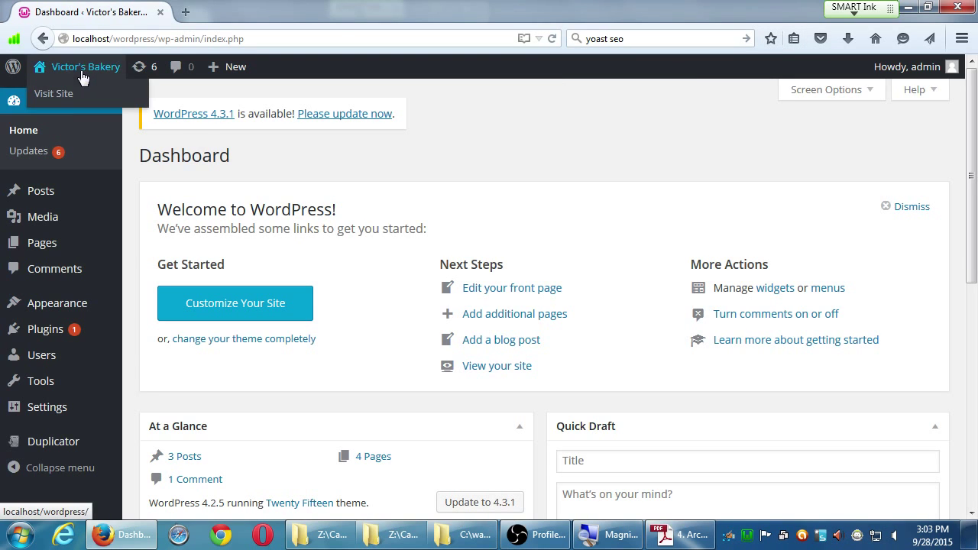
click(69, 95)
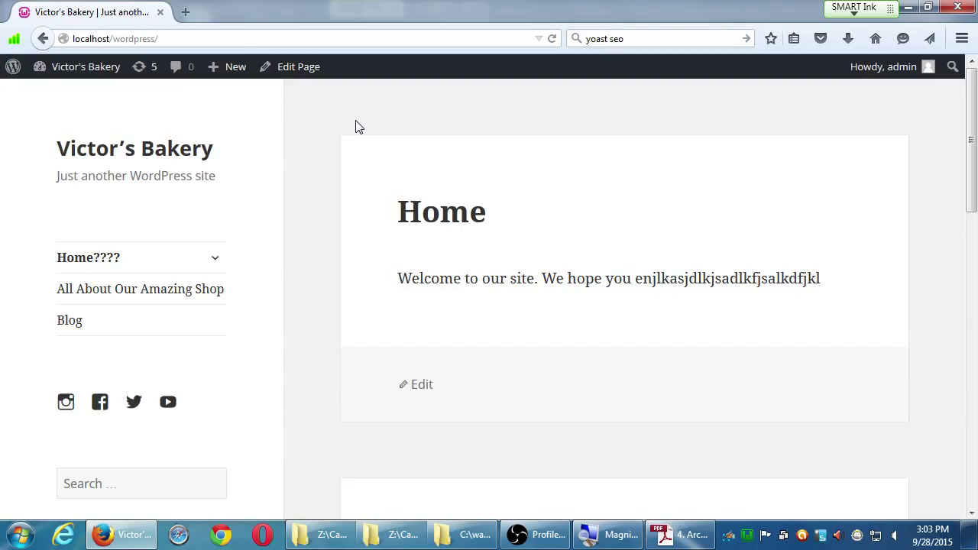
scroll(385, 129, down, 10)
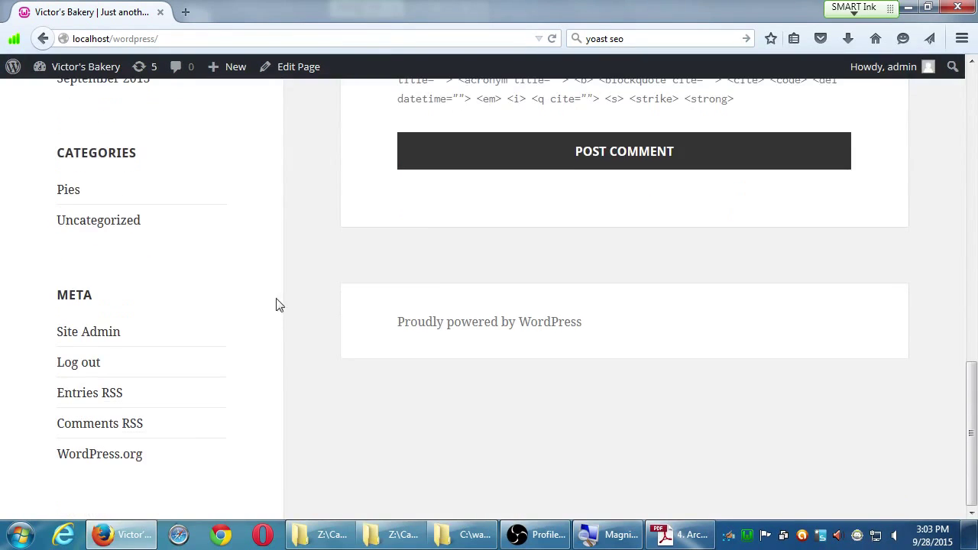
scroll(268, 309, up, 10)
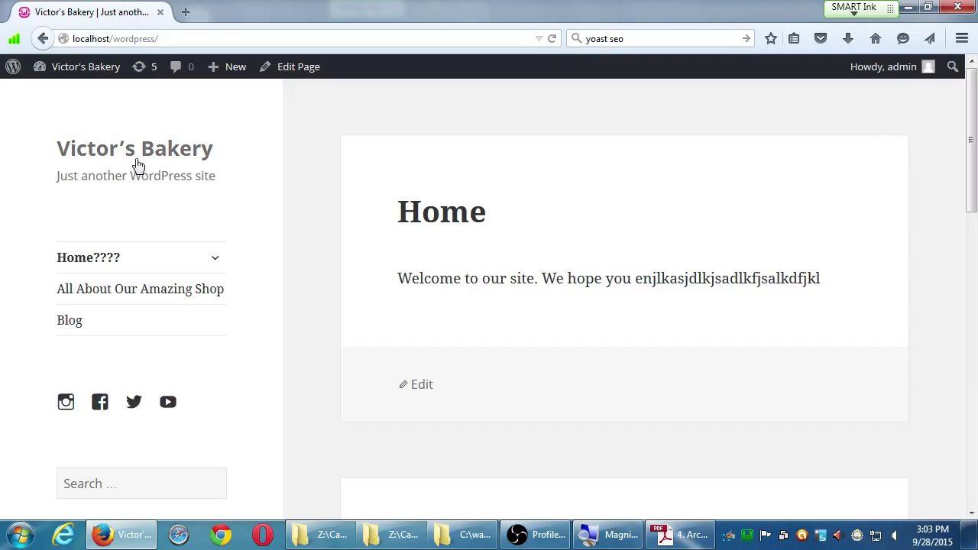
- Examine the home page sidebar from the site title and search box through Recent Posts, Categories and Meta, highlighting the Recent Posts list
drag(118, 153, 127, 214)
scroll(236, 408, down, 4)
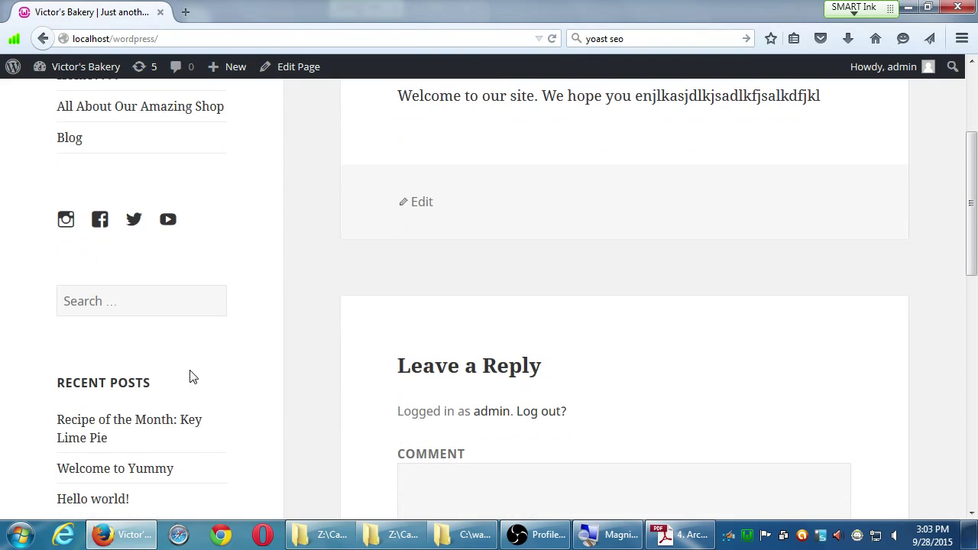
click(116, 304)
scroll(96, 352, down, 2)
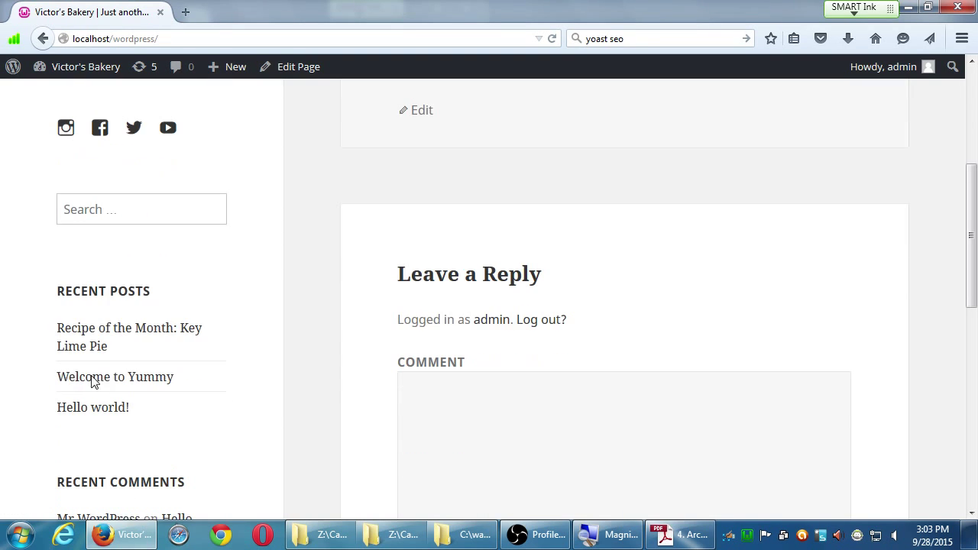
click(103, 289)
drag(102, 289, 181, 415)
scroll(169, 393, down, 3)
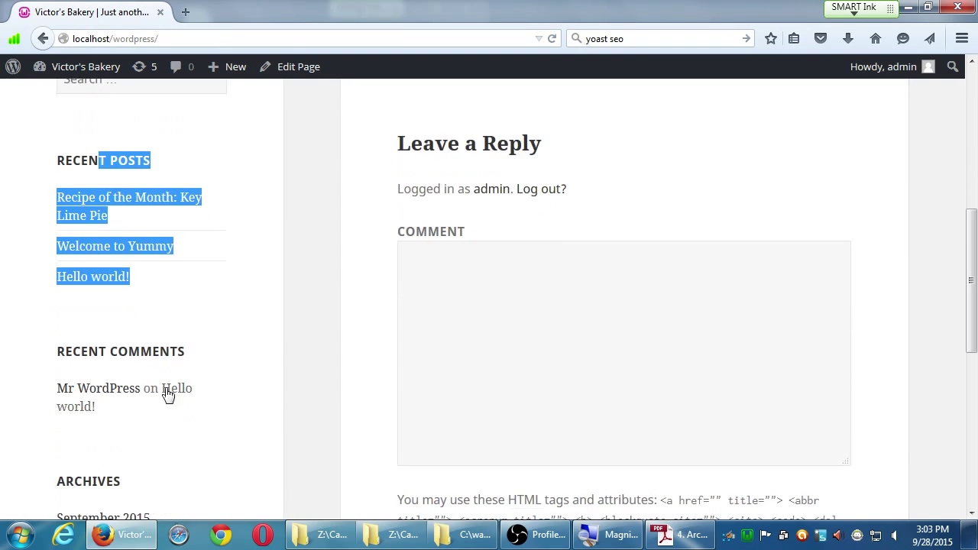
scroll(195, 442, down, 3)
scroll(168, 424, down, 3)
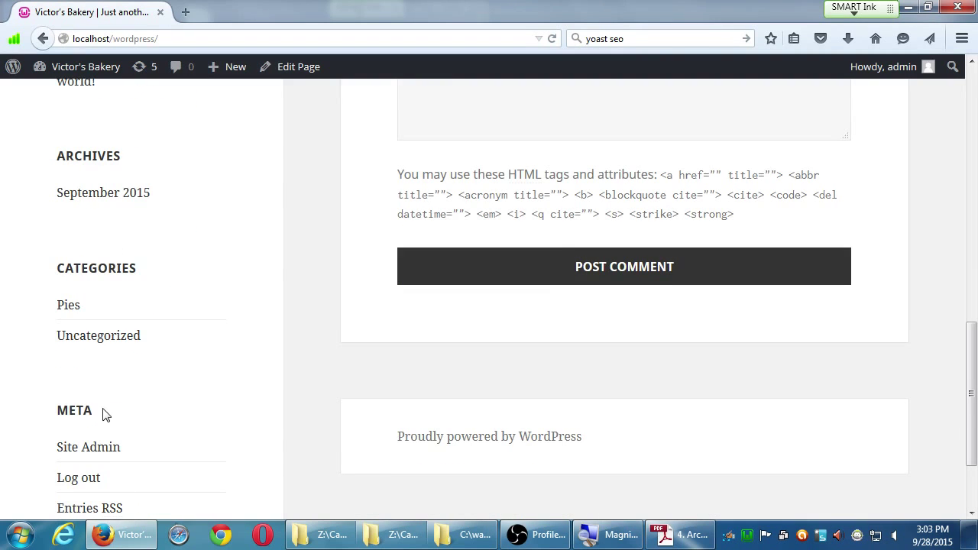
scroll(103, 415, down, 2)
scroll(122, 413, up, 2)
scroll(145, 450, down, 1)
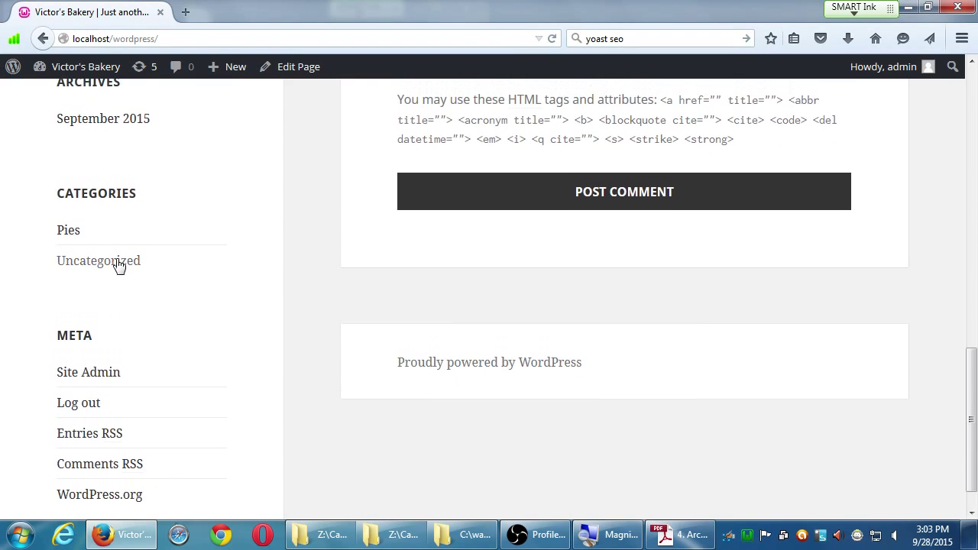
scroll(24, 396, up, 10)
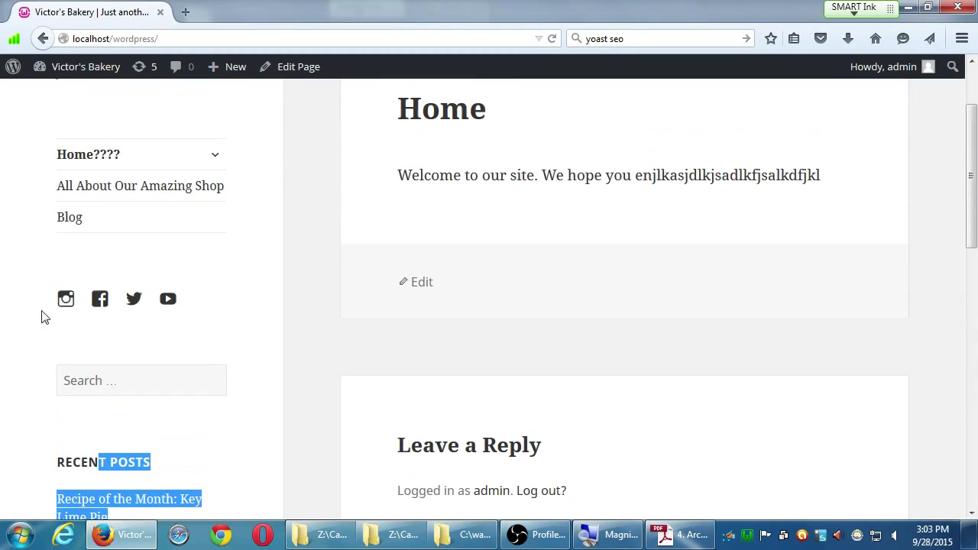
- Clear the text highlight and review the sidebar's Categories, Meta and Recent Comments sections again
click(15, 304)
scroll(23, 305, down, 4)
scroll(22, 306, down, 9)
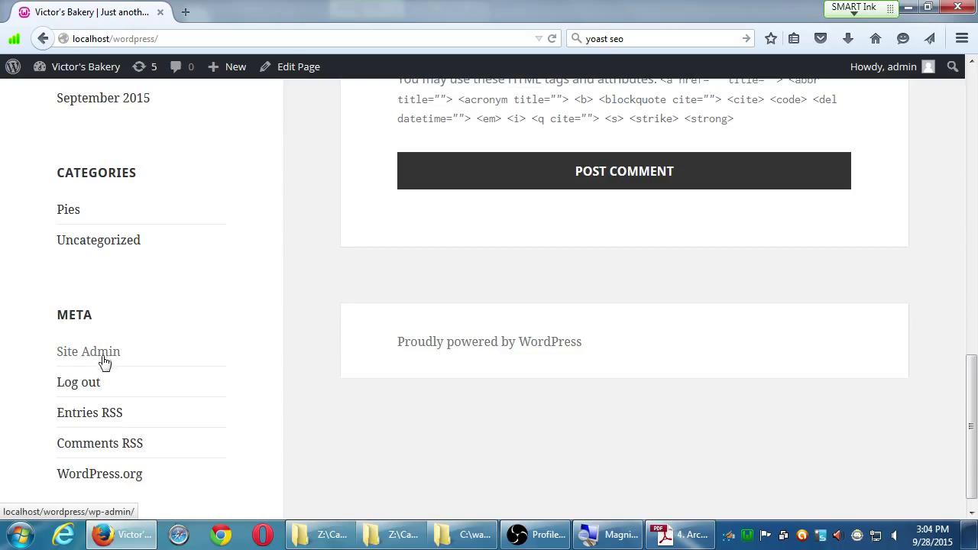
scroll(201, 382, up, 3)
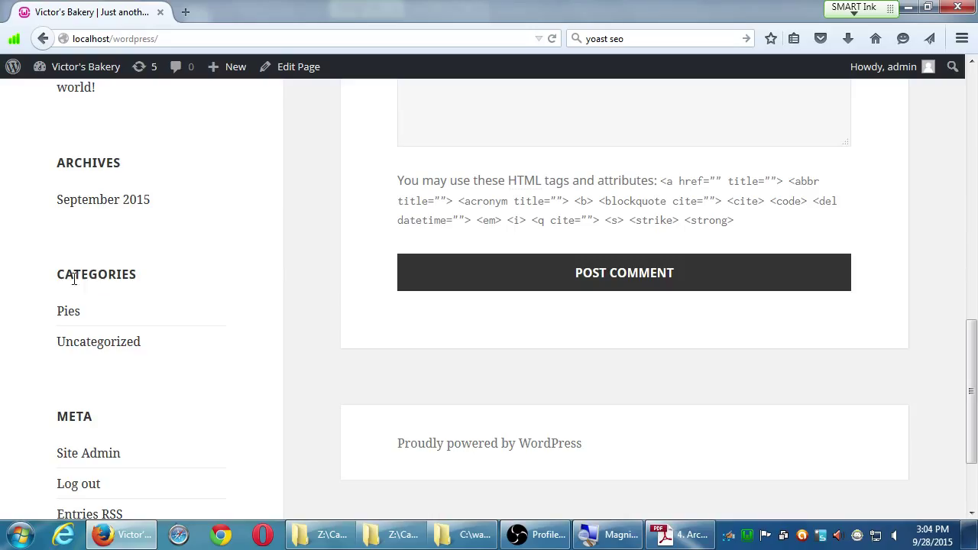
drag(65, 273, 98, 274)
click(114, 272)
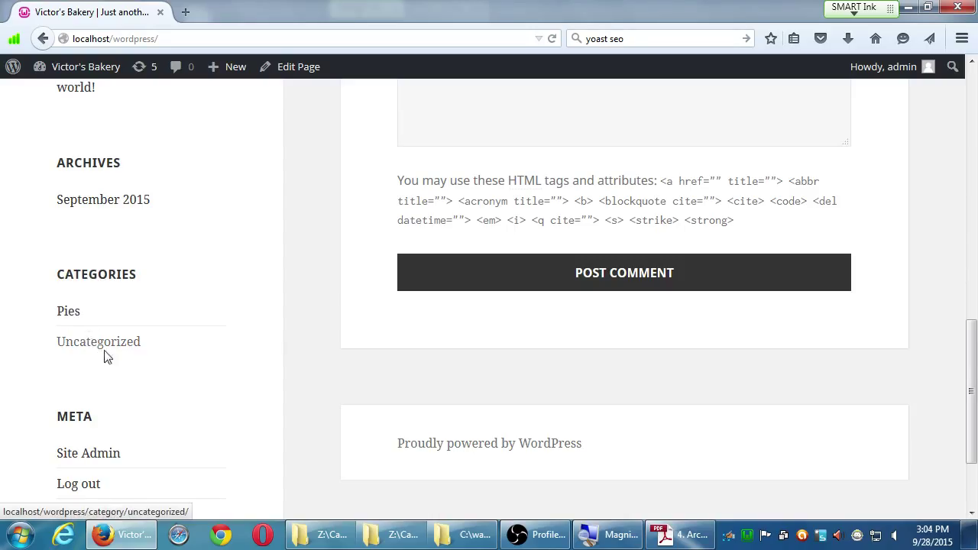
scroll(76, 336, up, 6)
scroll(124, 408, up, 12)
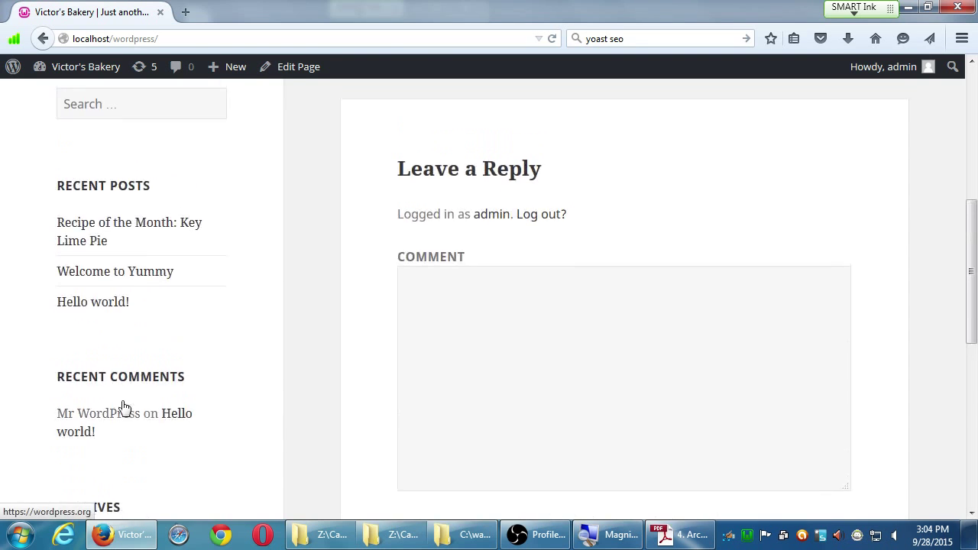
scroll(232, 431, down, 7)
scroll(263, 410, down, 3)
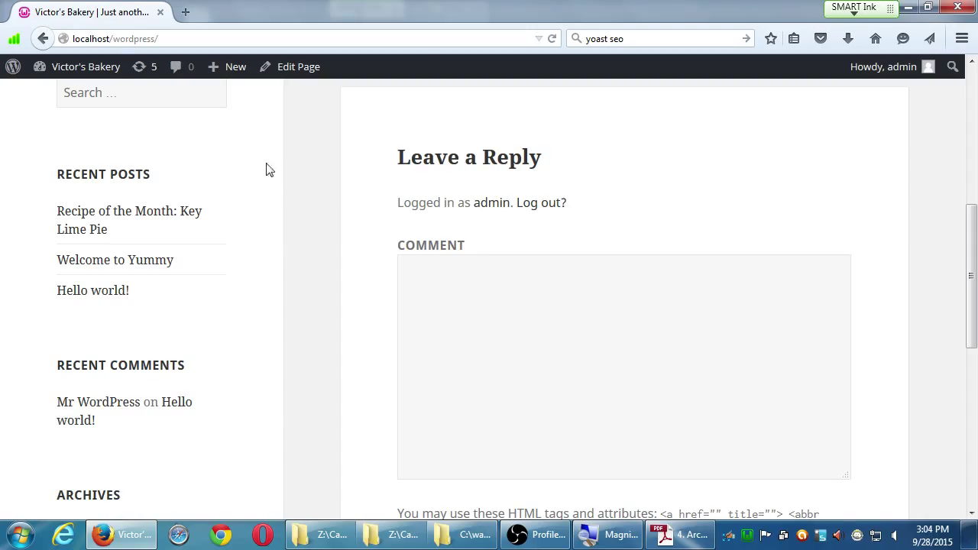
- Go back to the site's Dashboard and open the Widgets management page
mouse_move(76, 67)
click(74, 103)
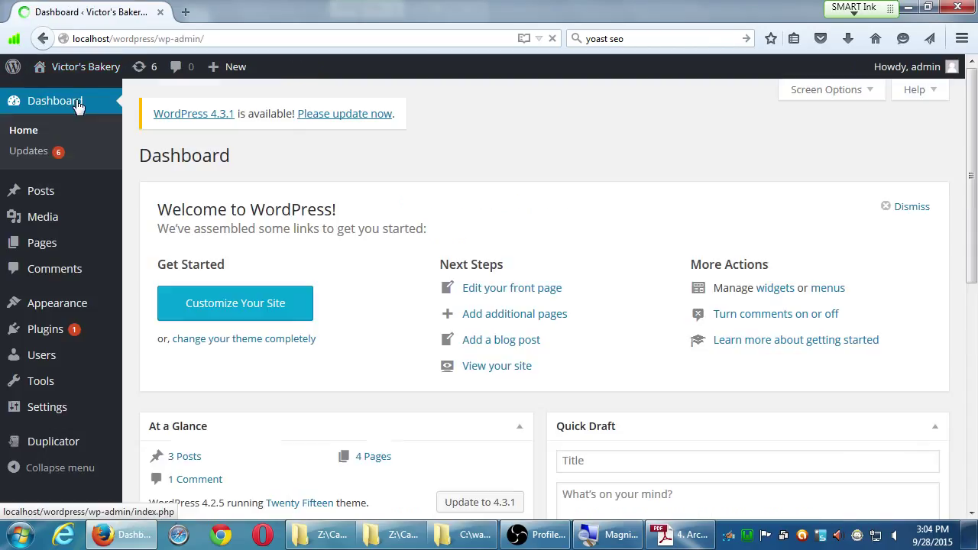
mouse_move(62, 306)
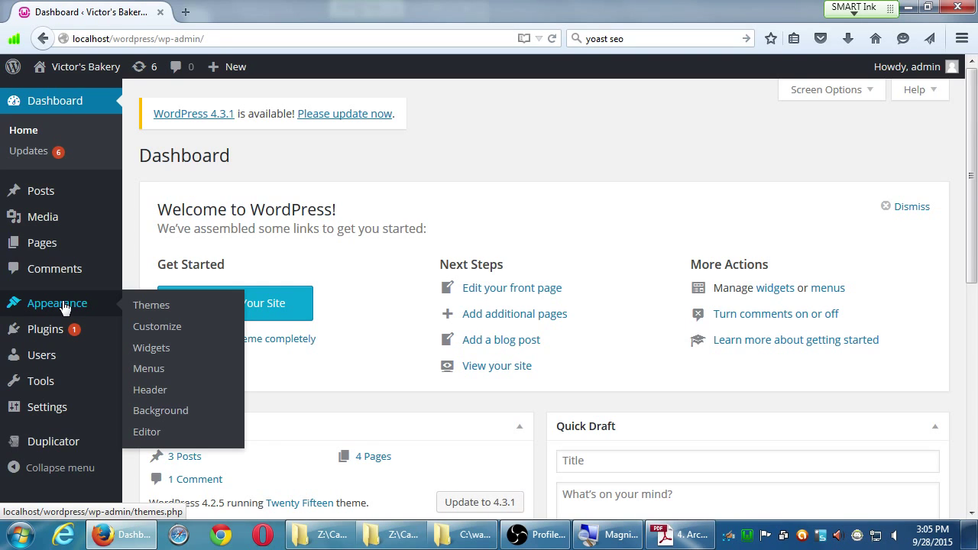
click(152, 350)
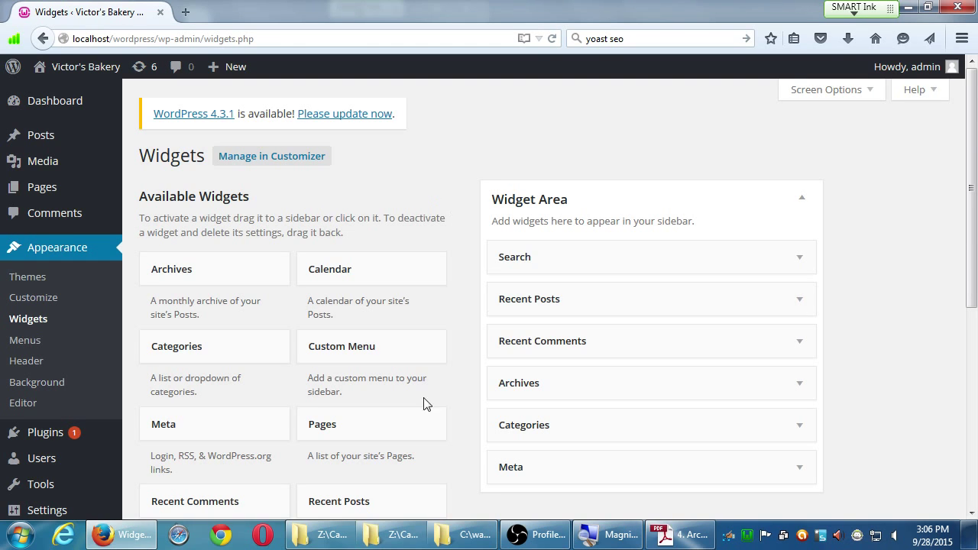
- Open the live site in a second browser tab, close the Widgets page help, and check the live sidebar down to the Meta section
middle_click(96, 70)
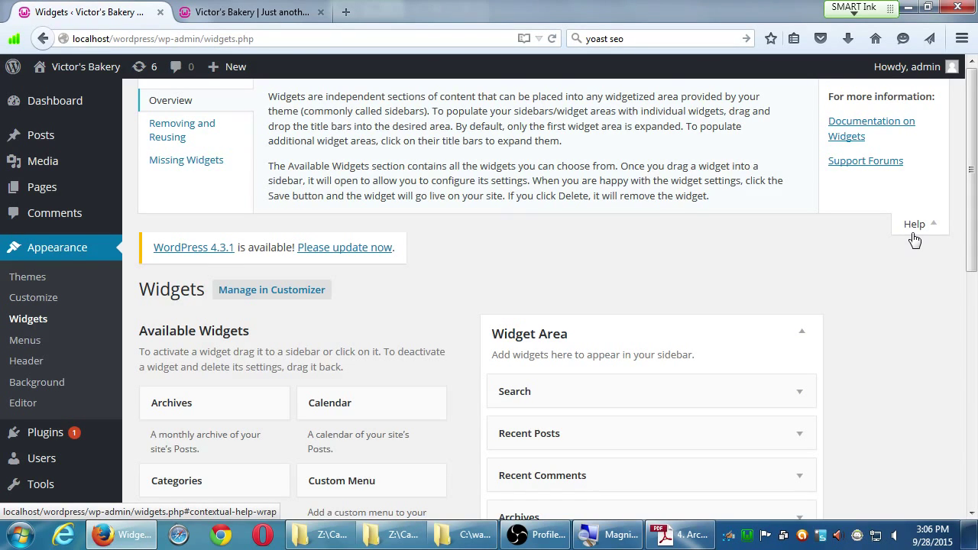
click(915, 237)
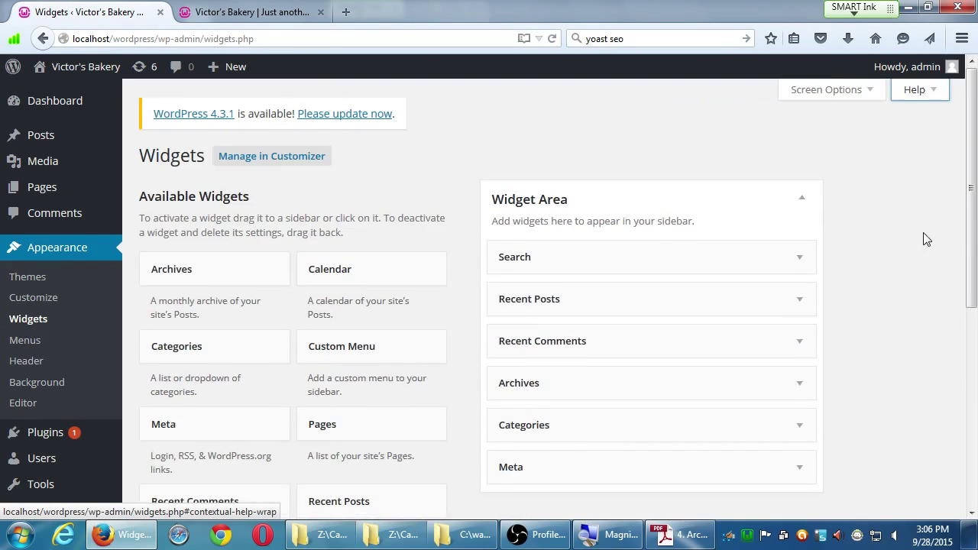
click(244, 13)
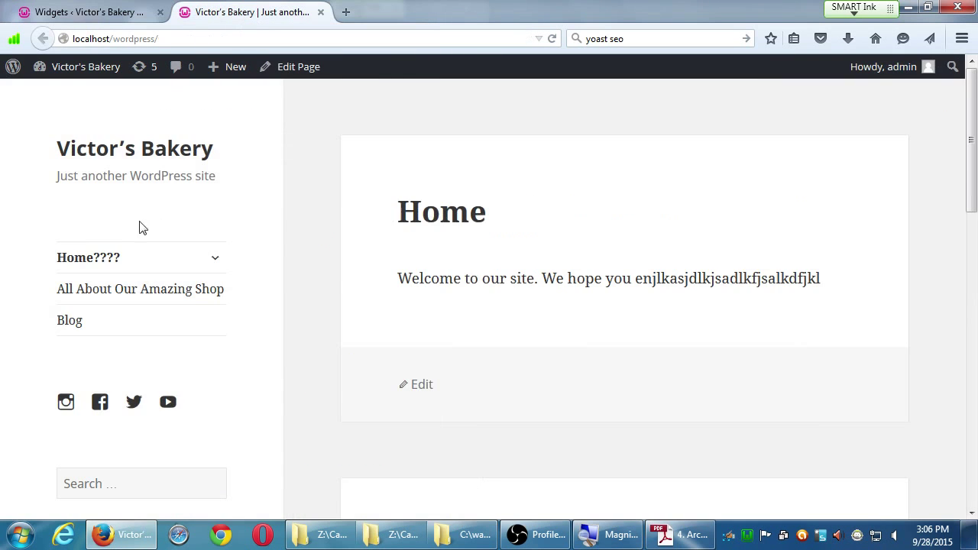
scroll(203, 400, down, 3)
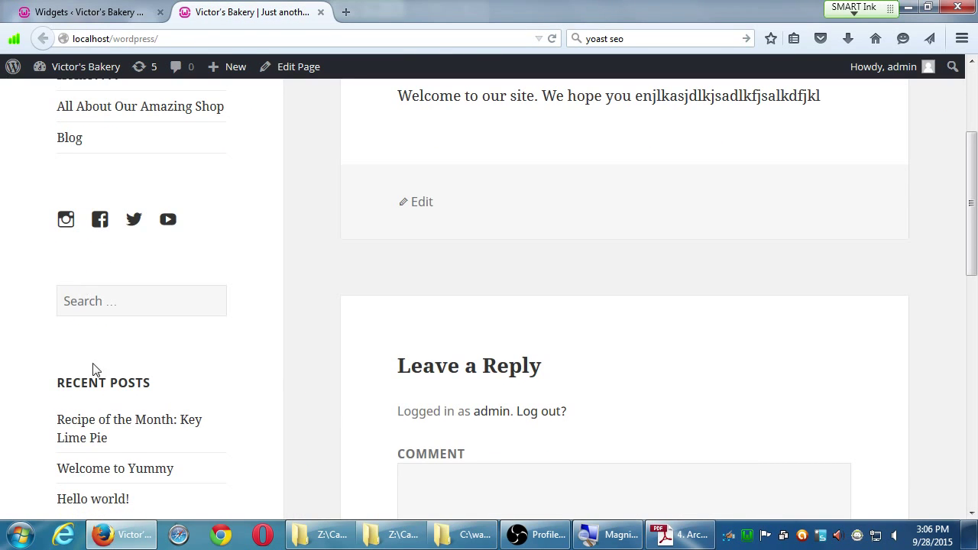
scroll(98, 389, down, 5)
scroll(102, 412, down, 2)
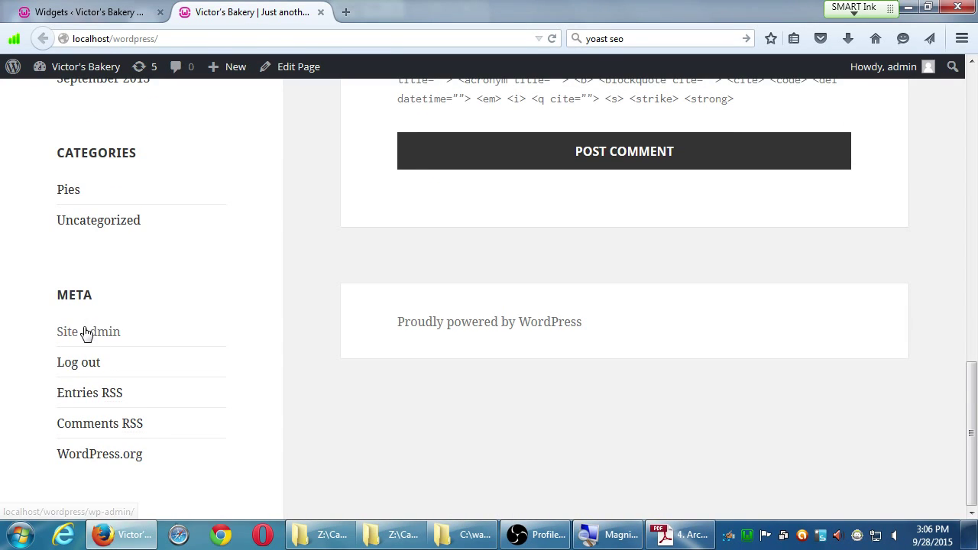
- Return to the Widgets page and delete the Meta widget from the Widget Area
click(86, 13)
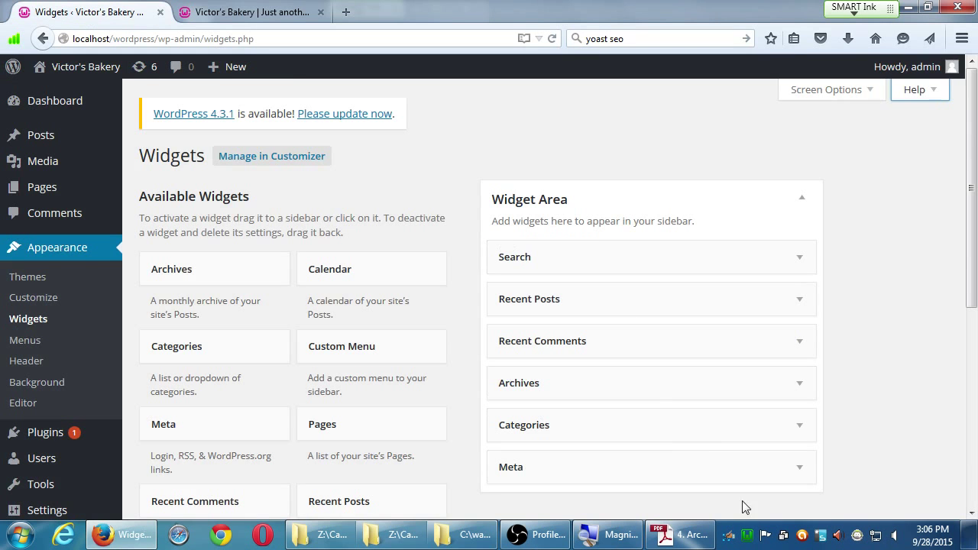
click(896, 462)
scroll(898, 457, down, 2)
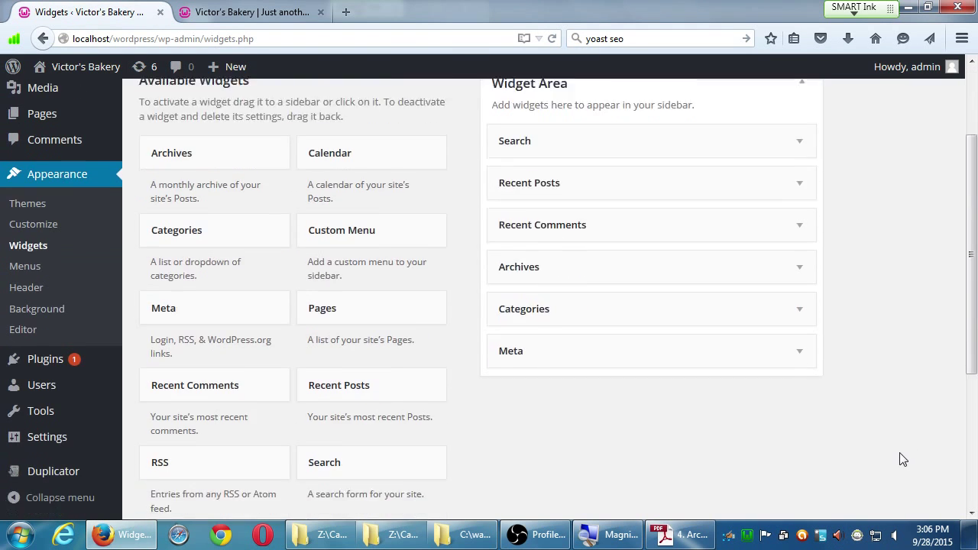
click(802, 306)
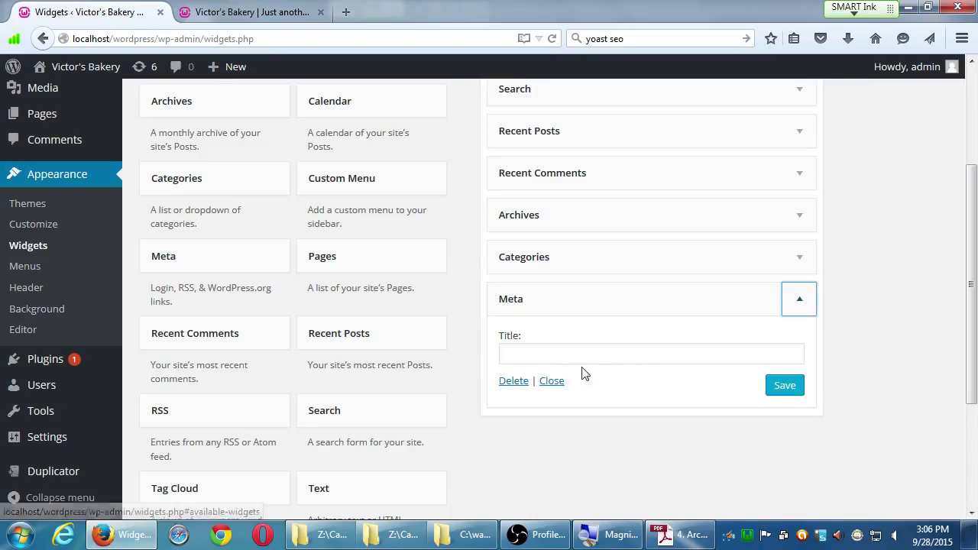
click(510, 382)
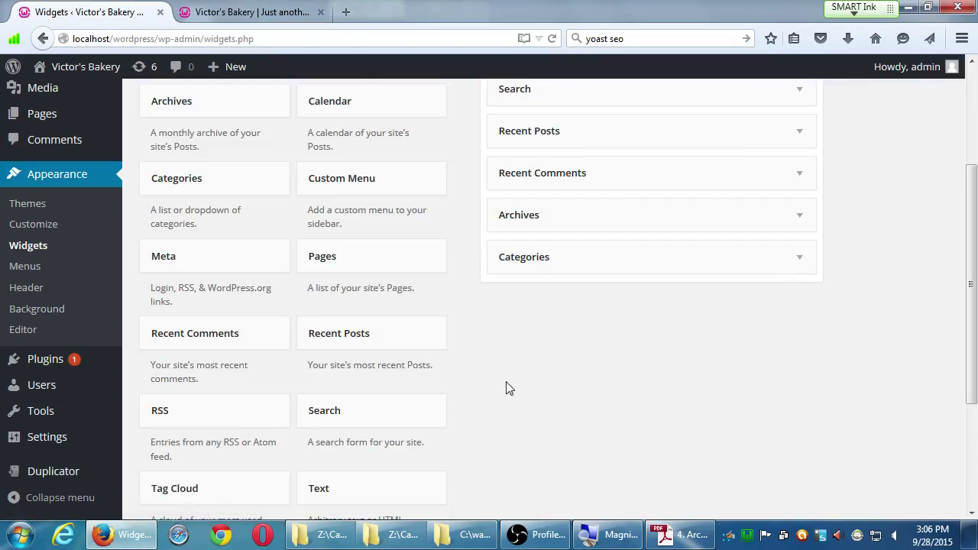
- Reload the live site and check its sidebar after the Meta widget's removal
click(254, 16)
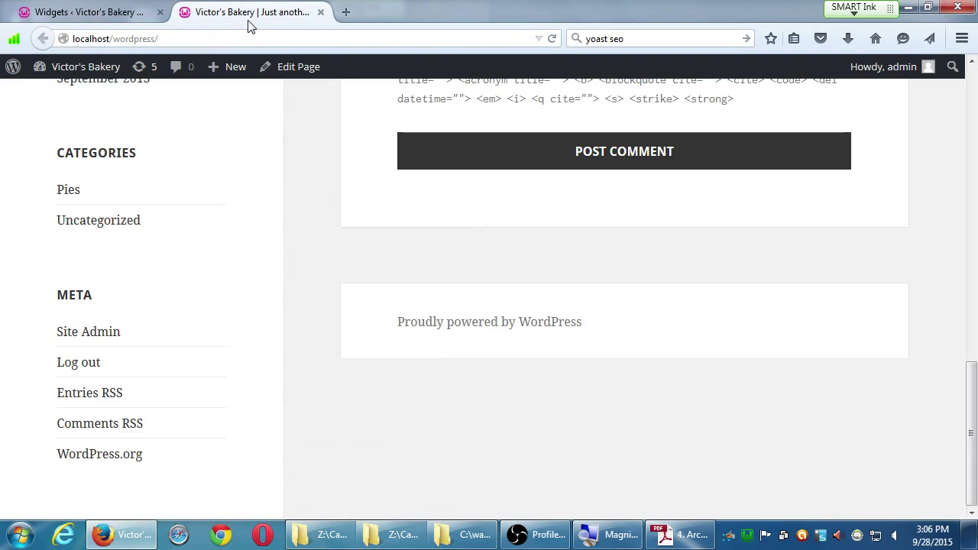
key(F5)
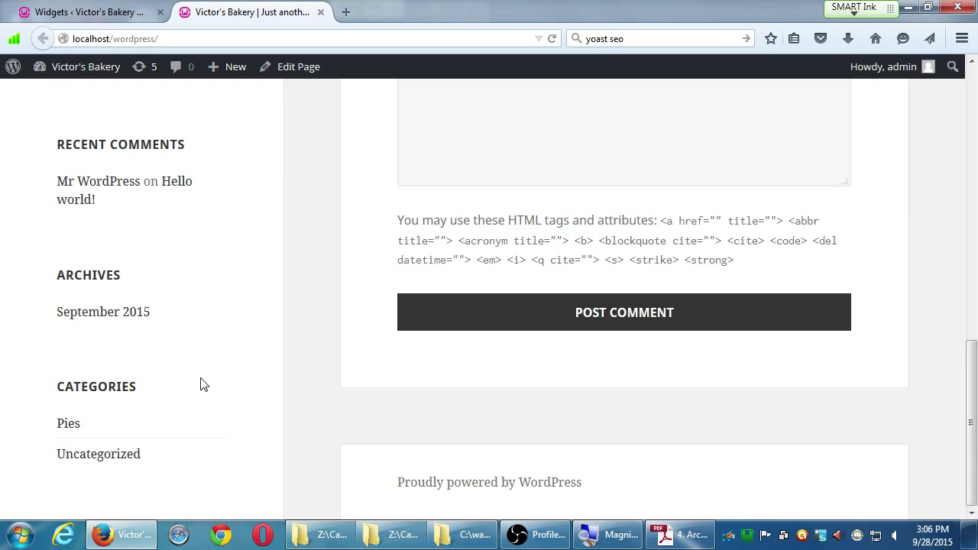
scroll(184, 428, up, 1)
scroll(122, 480, down, 1)
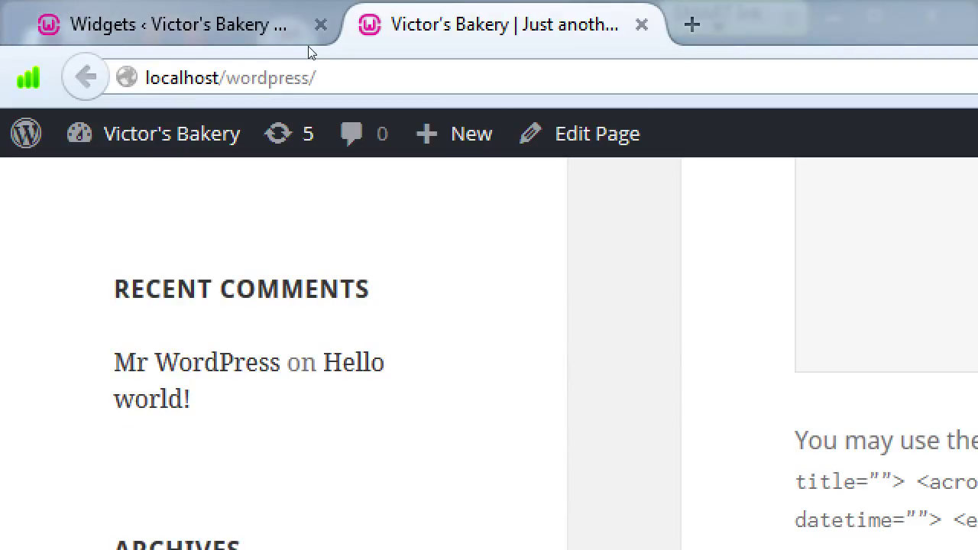
- Append wp-admin to the live site's address without loading it, and highlight the added part
key(ctrl+l)
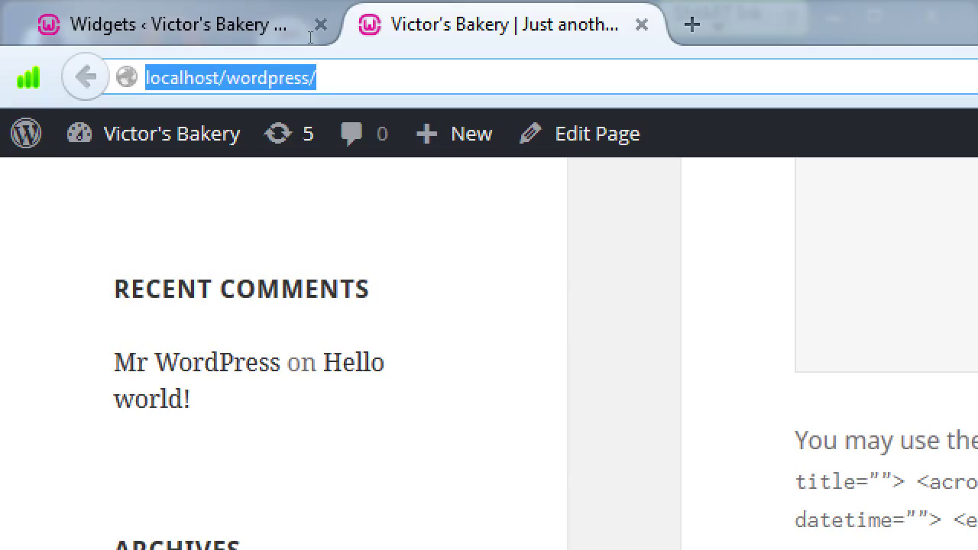
key(End)
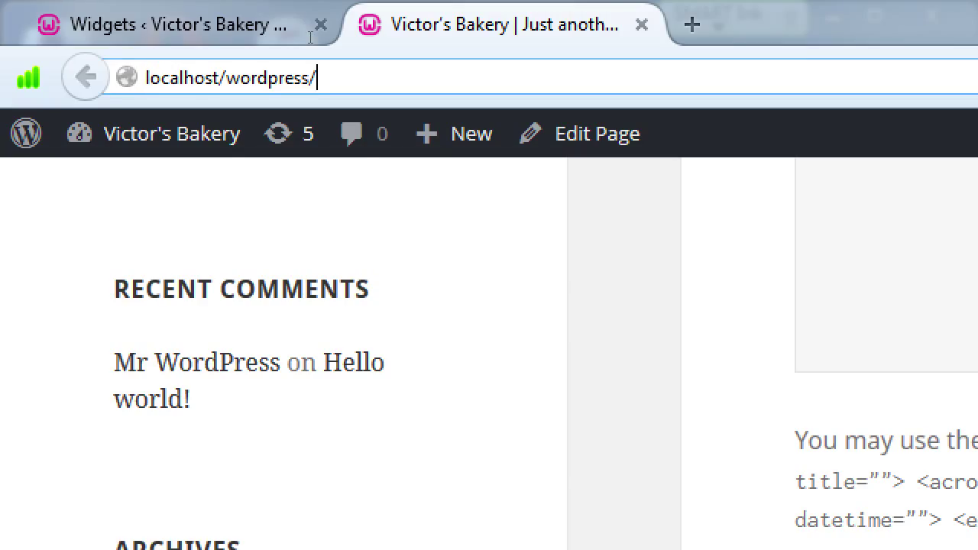
text(wp)
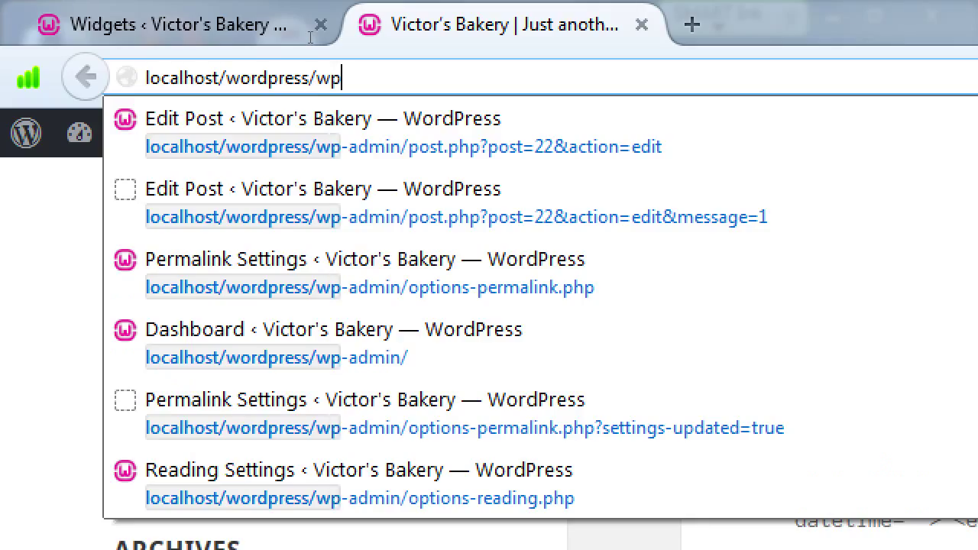
text(-admin)
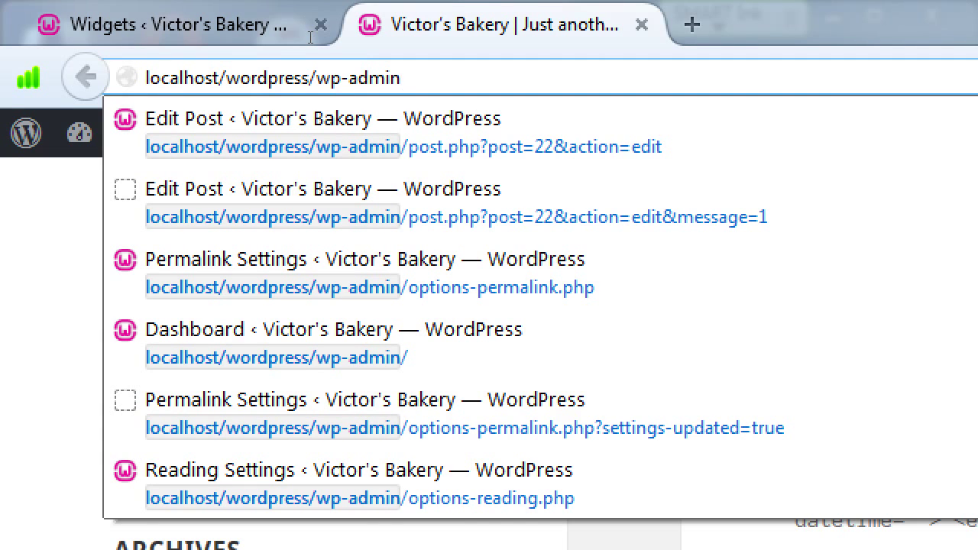
key(Escape)
key(ctrl+shift+Left)
key(ctrl+shift+Left)
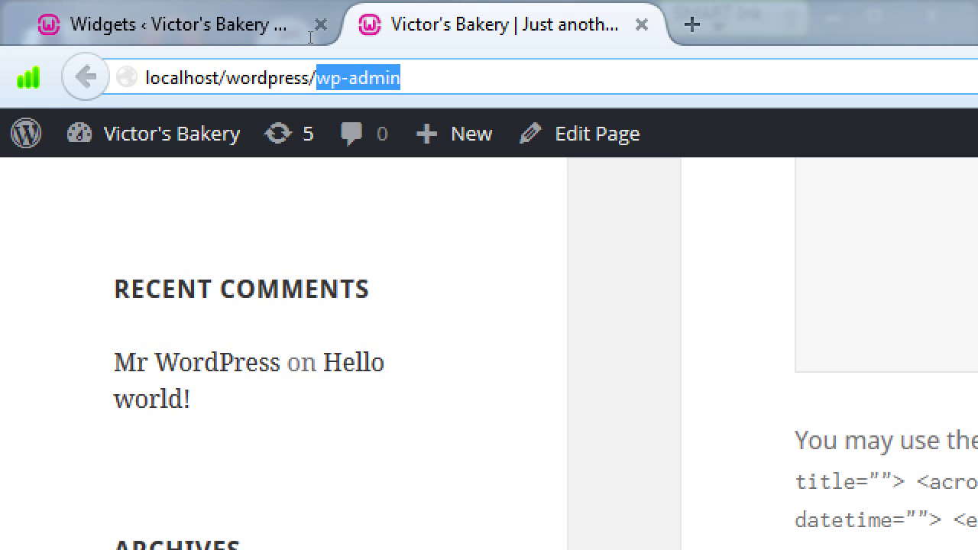
- Return to the Widgets page, title the Categories widget "Stuff" and save it
click(115, 24)
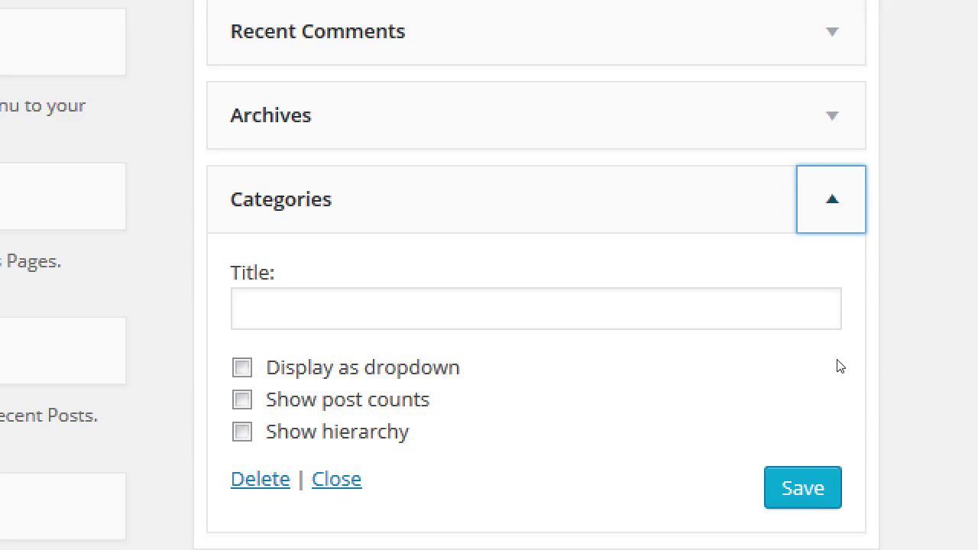
click(750, 313)
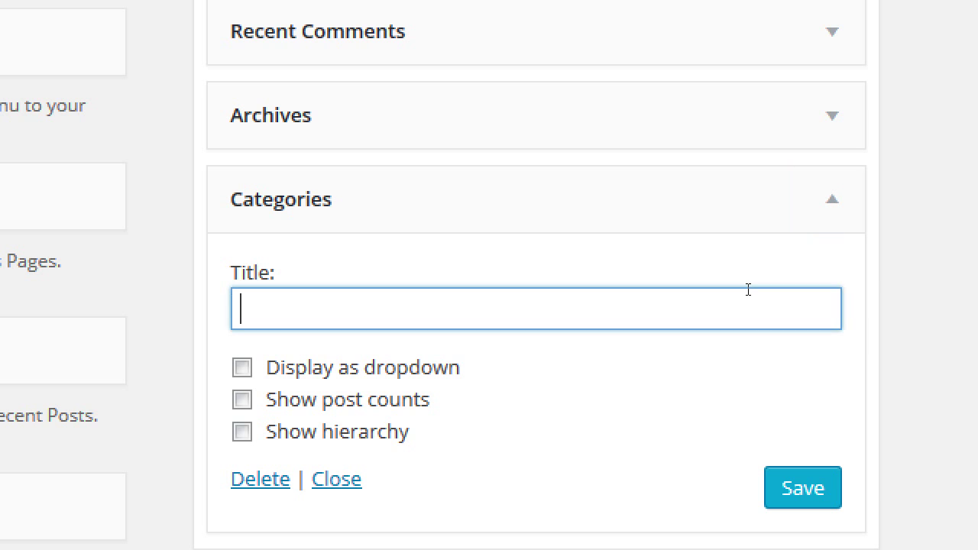
text(Stuff)
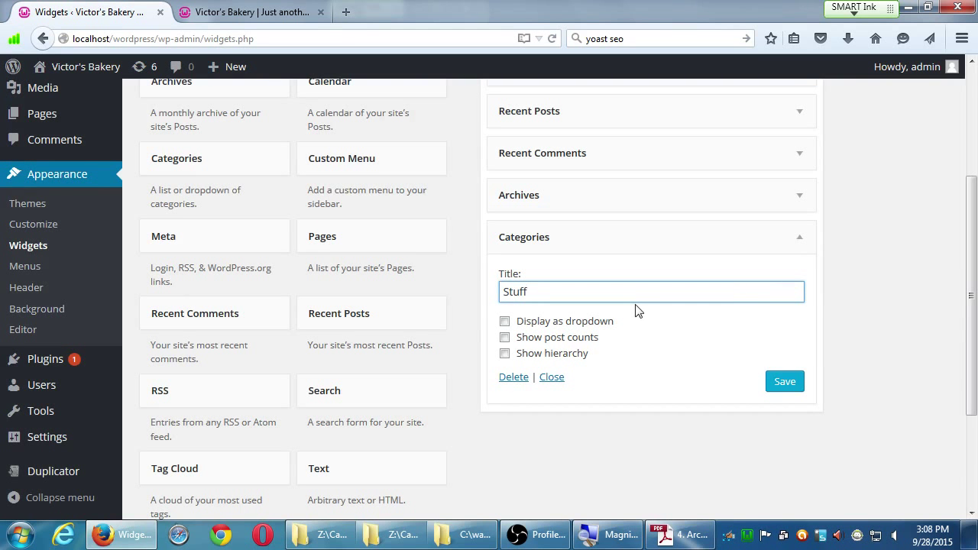
click(781, 388)
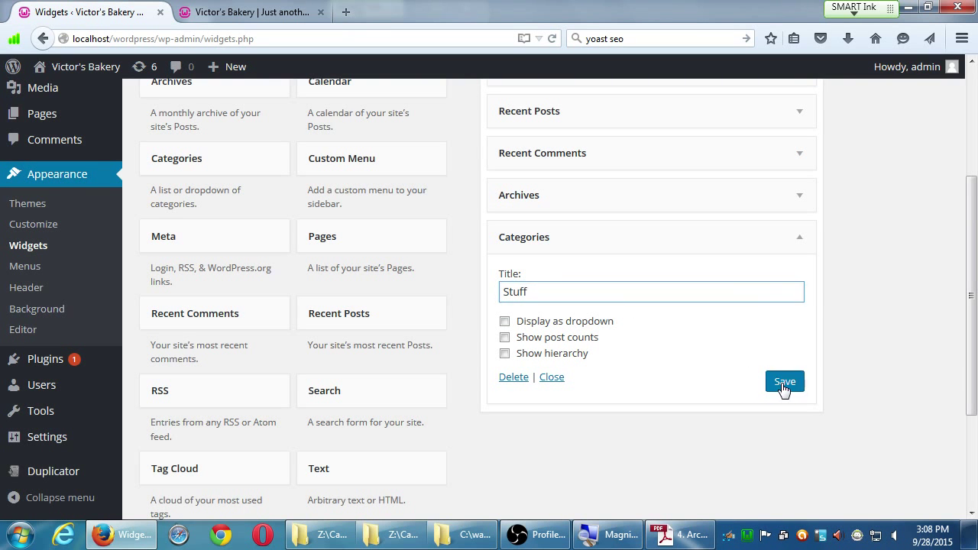
- Reload the live site and highlight the Categories section's new heading in the sidebar
key(ctrl+Tab)
key(F5)
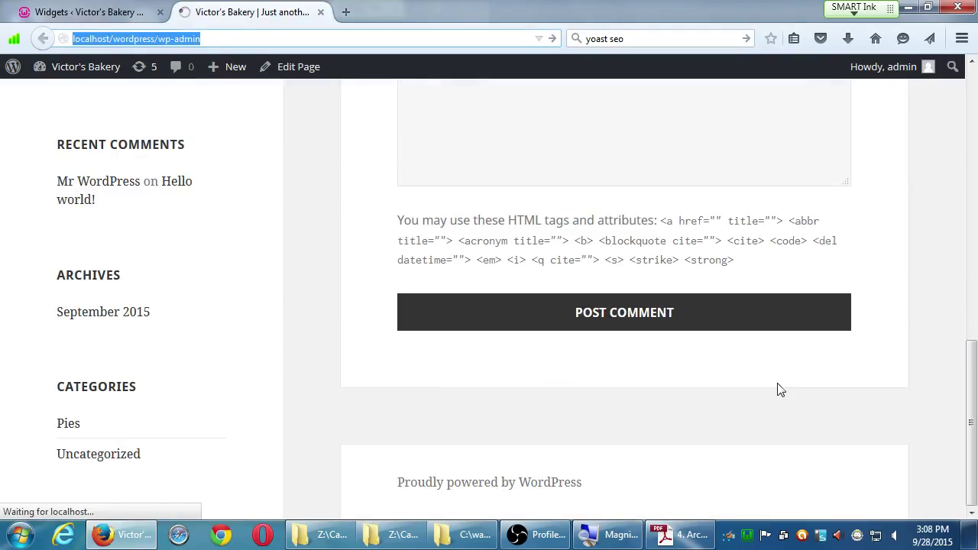
drag(65, 382, 107, 386)
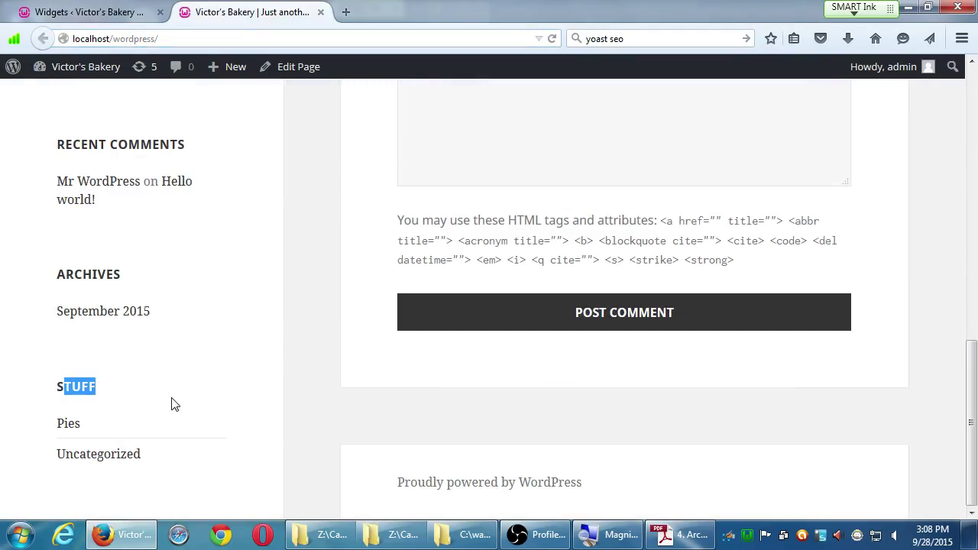
- Clear the Categories widget's title, enable Display as dropdown, and save the widget
click(91, 13)
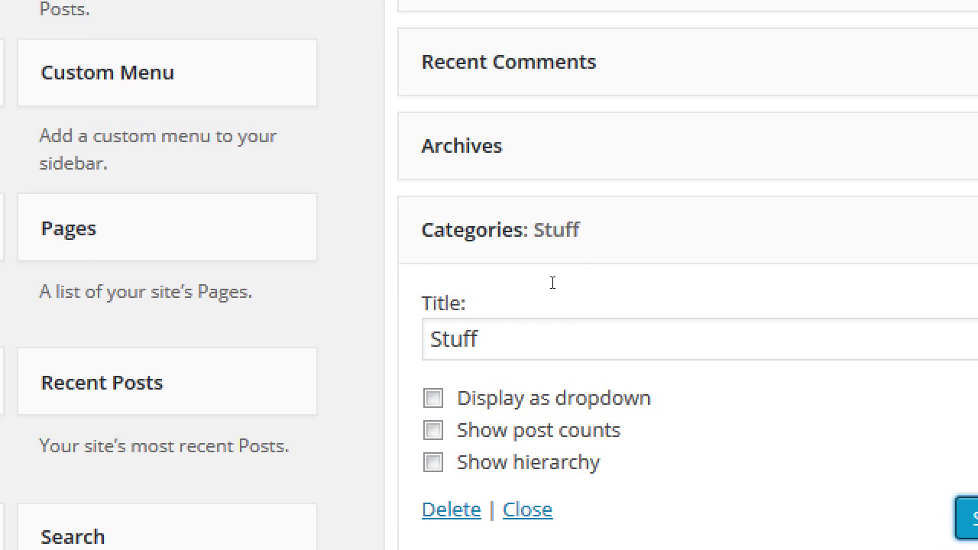
click(521, 269)
key(BackSpace)
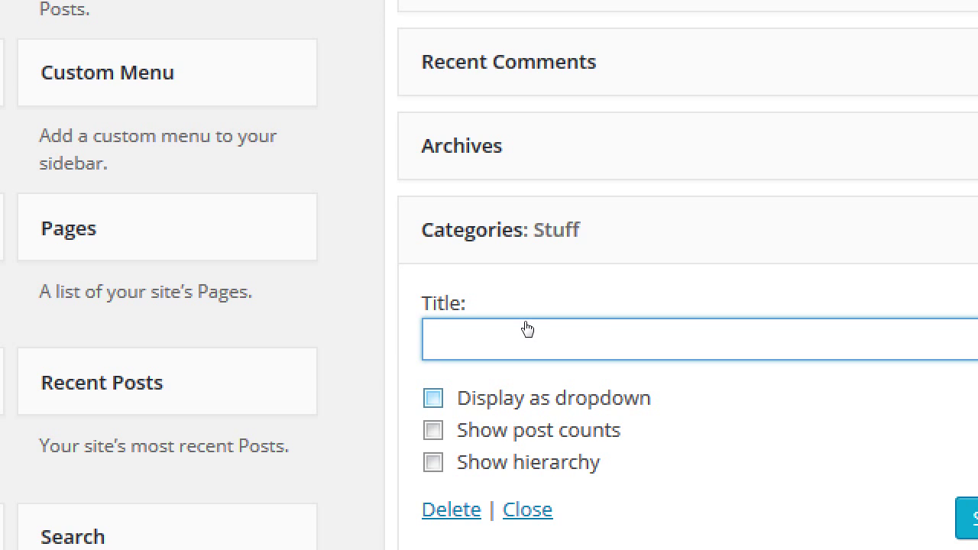
key(Tab)
key(space)
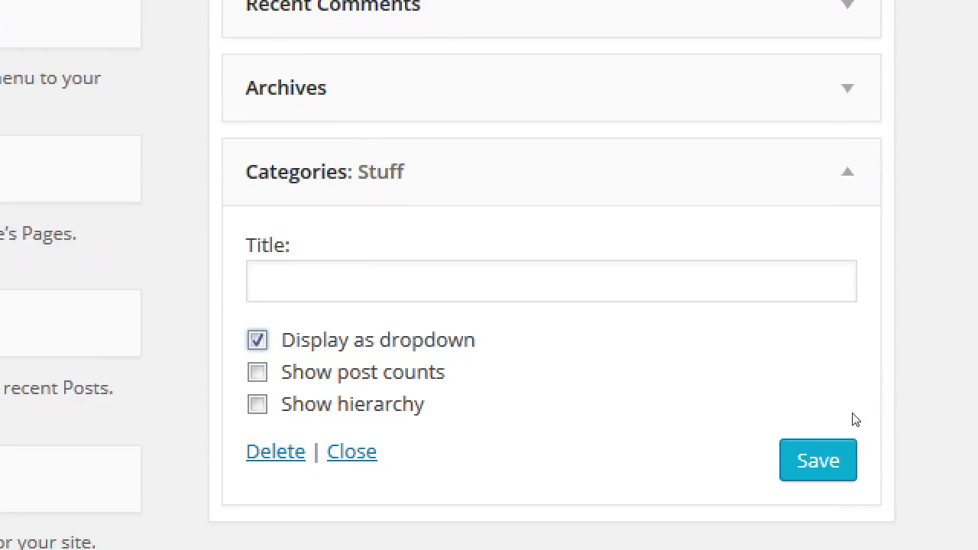
key(Return)
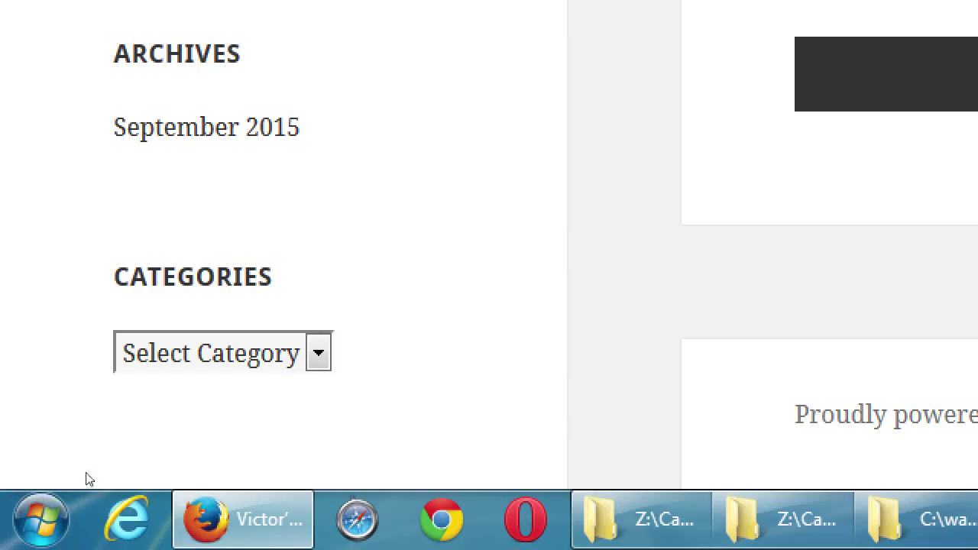
- Open the category dropdown on the live site, then collapse the Categories widget on the Widgets page
key(alt+Down)
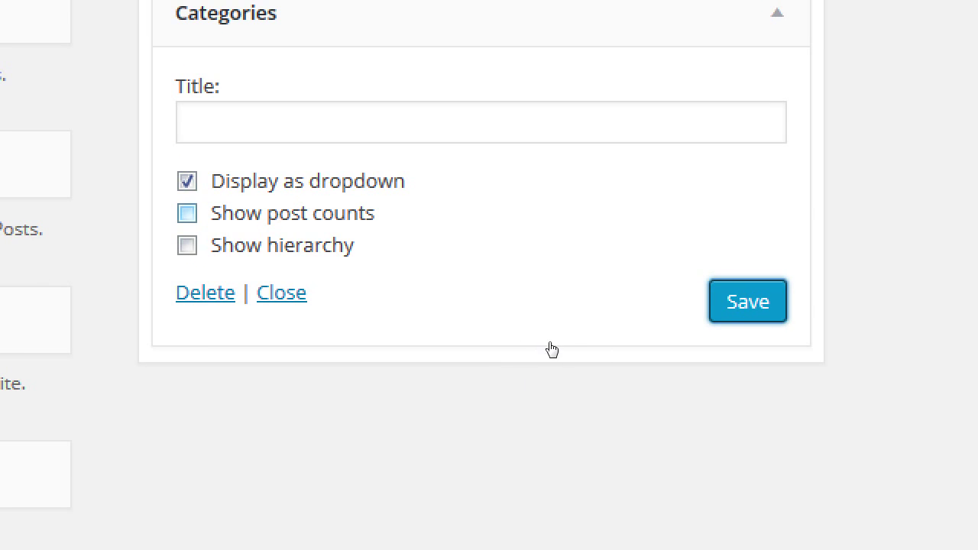
key(Tab)
key(shift+Tab)
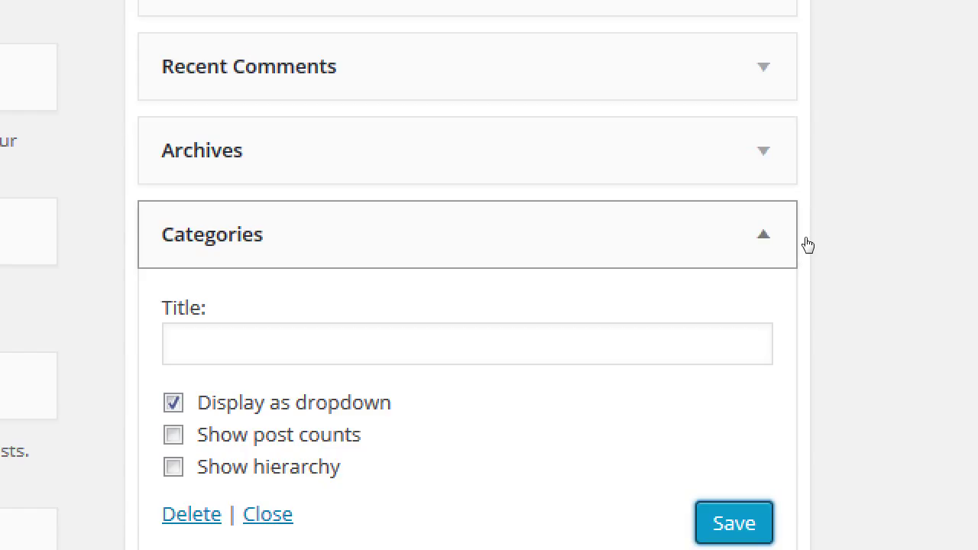
click(805, 243)
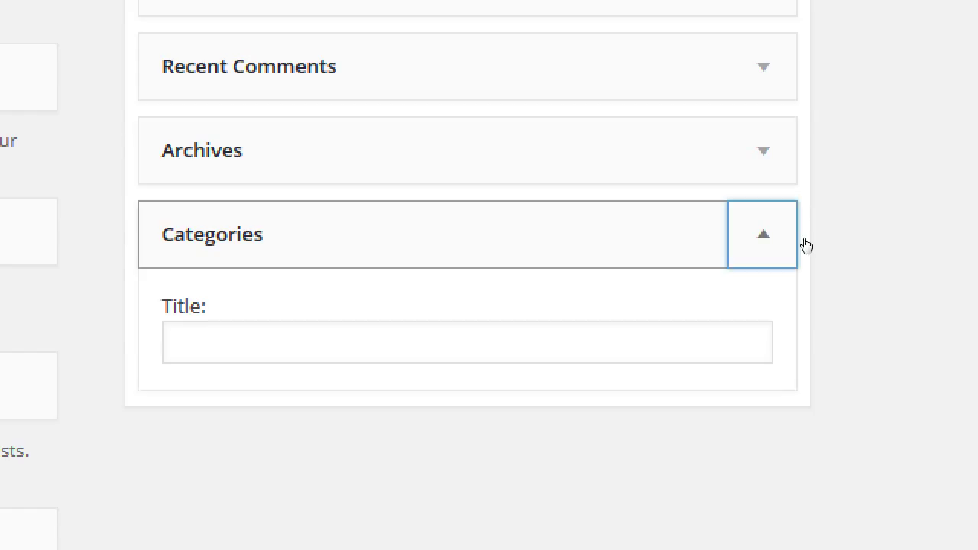
- Review the settings of the Archives and Recent Comments widgets, collapsing each again
click(800, 198)
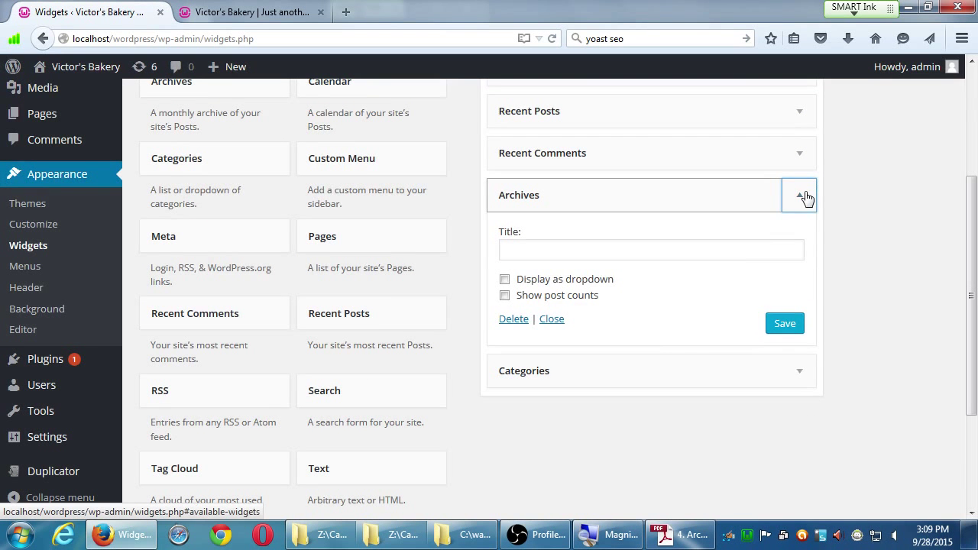
click(803, 197)
click(802, 159)
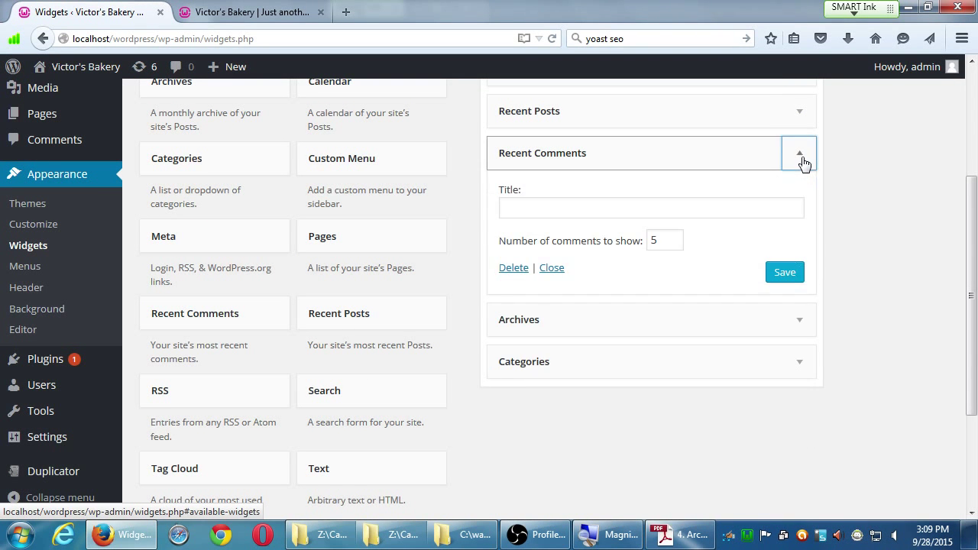
click(802, 162)
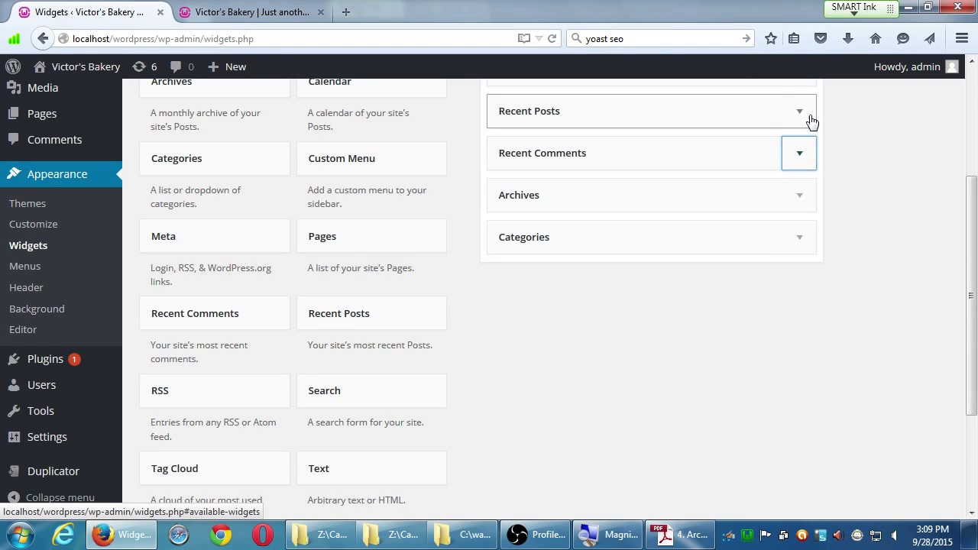
- Set the Recent Posts widget to the title "Read This!", 2 posts and displayed post dates, and save it
click(809, 120)
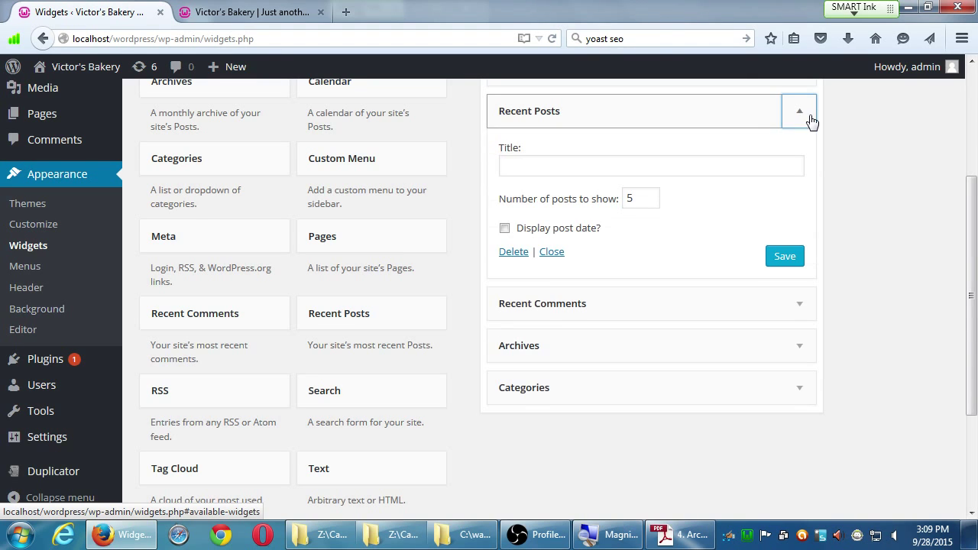
double_click(639, 199)
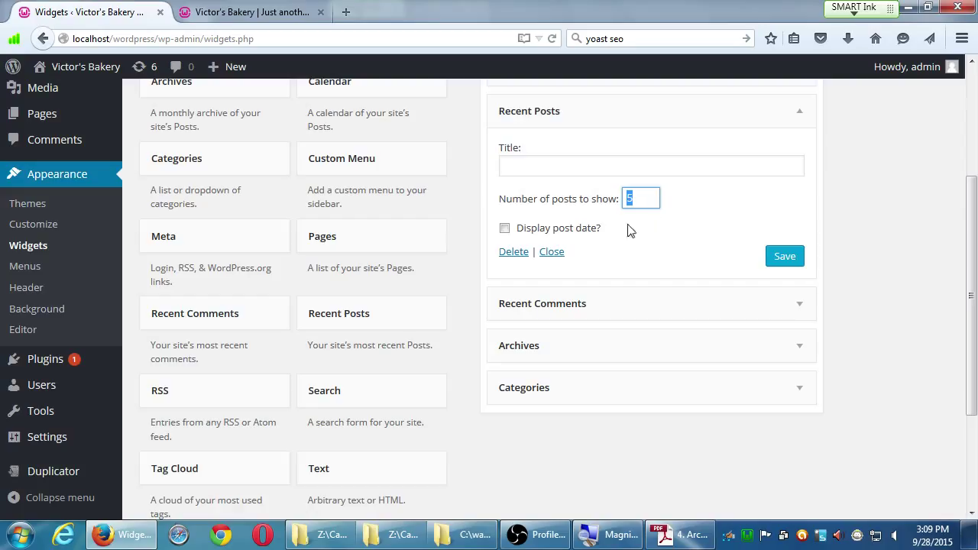
click(589, 229)
double_click(633, 199)
text(4)
key(BackSpace)
text(2)
click(593, 166)
text(Read This!)
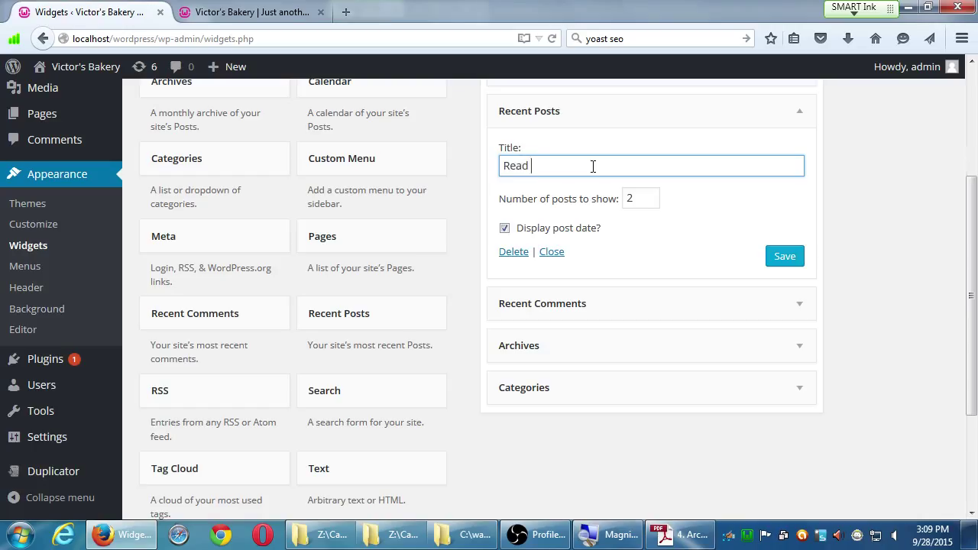
click(784, 257)
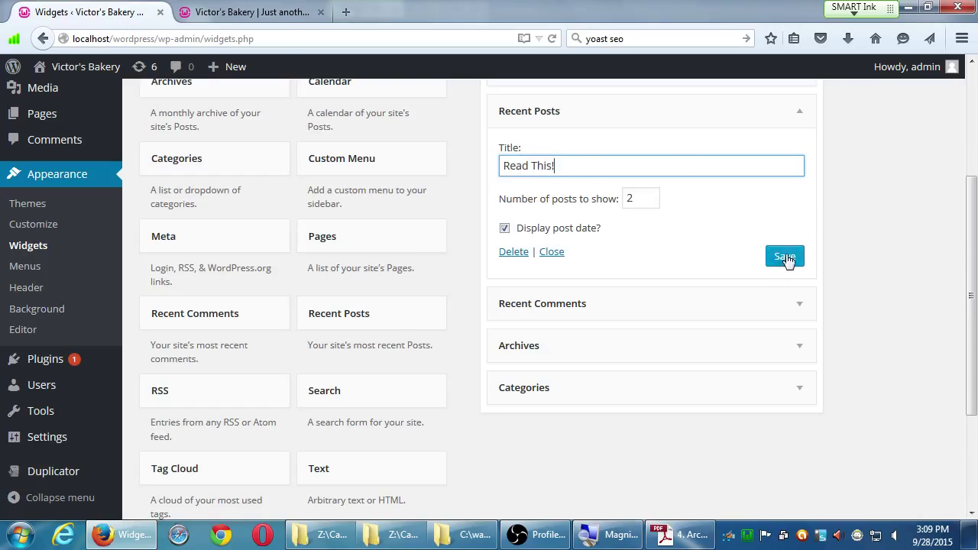
- Reload the live site and check the retitled recent posts section and its post dates in the sidebar
click(267, 13)
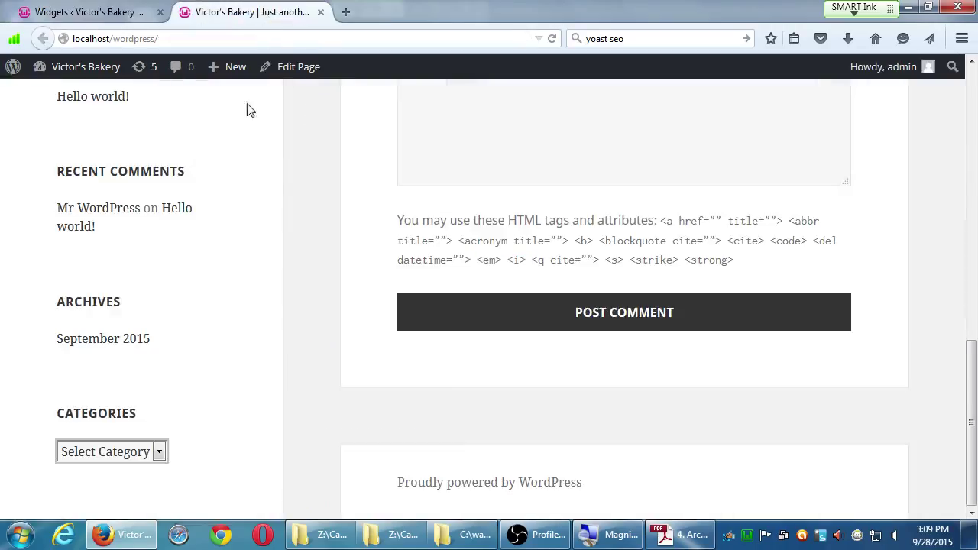
scroll(247, 252, up, 5)
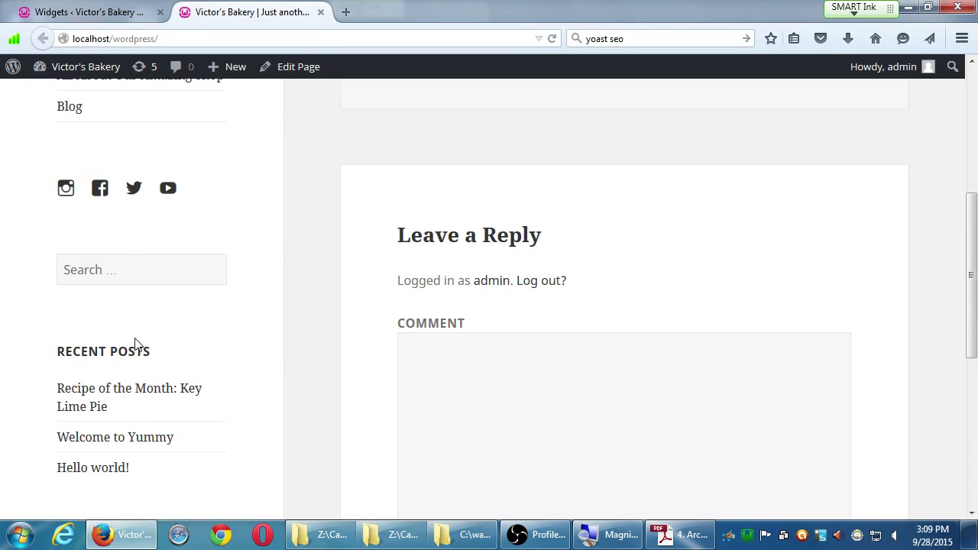
key(F5)
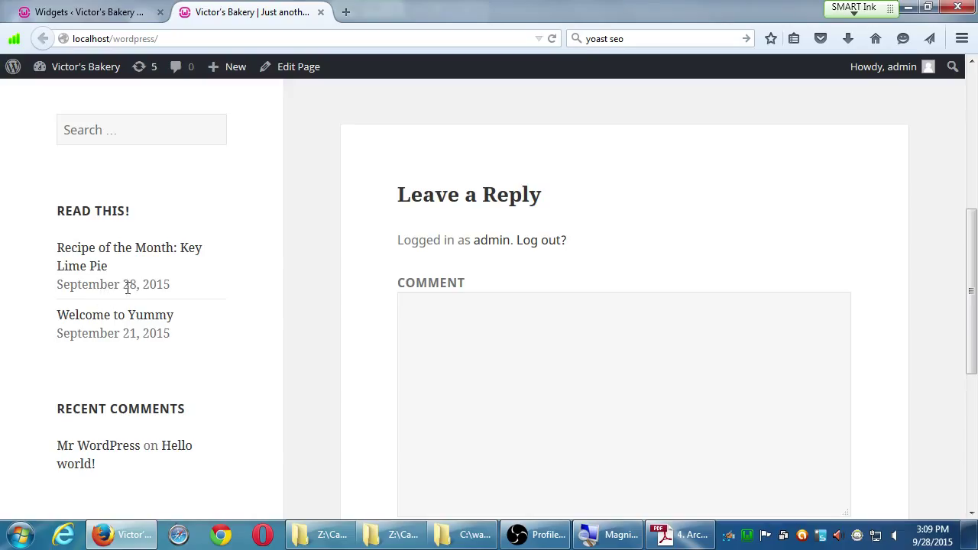
drag(124, 284, 157, 285)
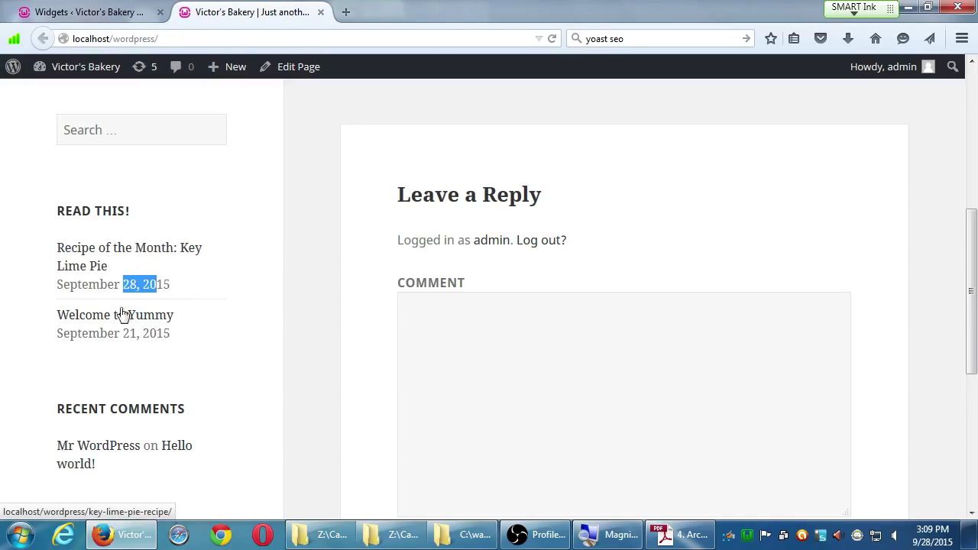
drag(61, 367, 135, 375)
click(177, 379)
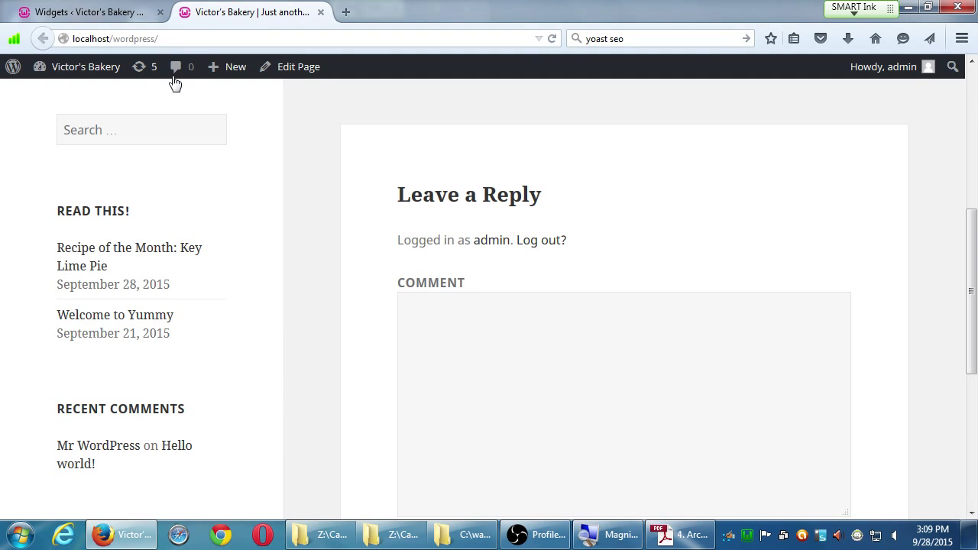
- Return to the Widgets page and collapse the Recent Posts widget's settings
click(98, 13)
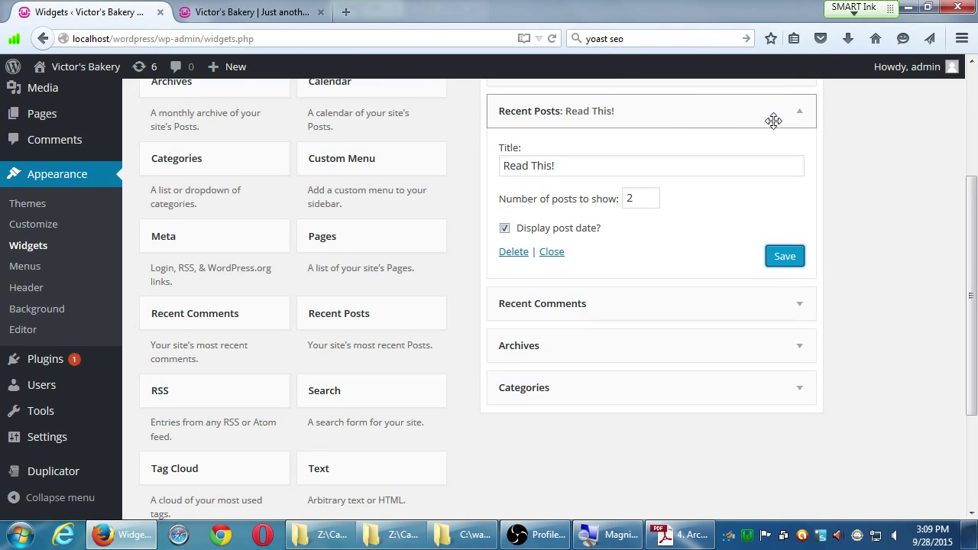
click(796, 119)
scroll(818, 264, up, 1)
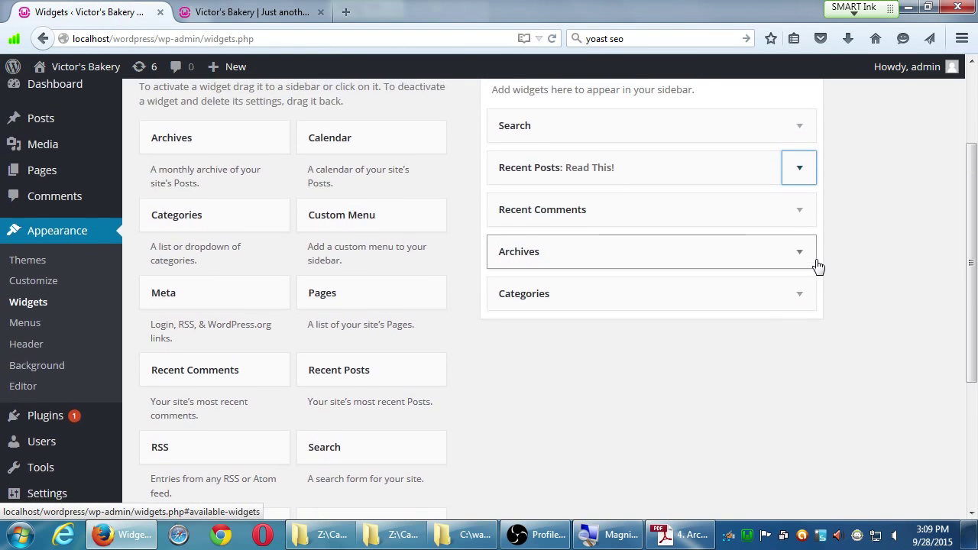
- Reorder the Widget Area by moving the Search widget, placing it directly between Recent Posts and Recent Comments
scroll(829, 264, down, 1)
scroll(848, 264, up, 1)
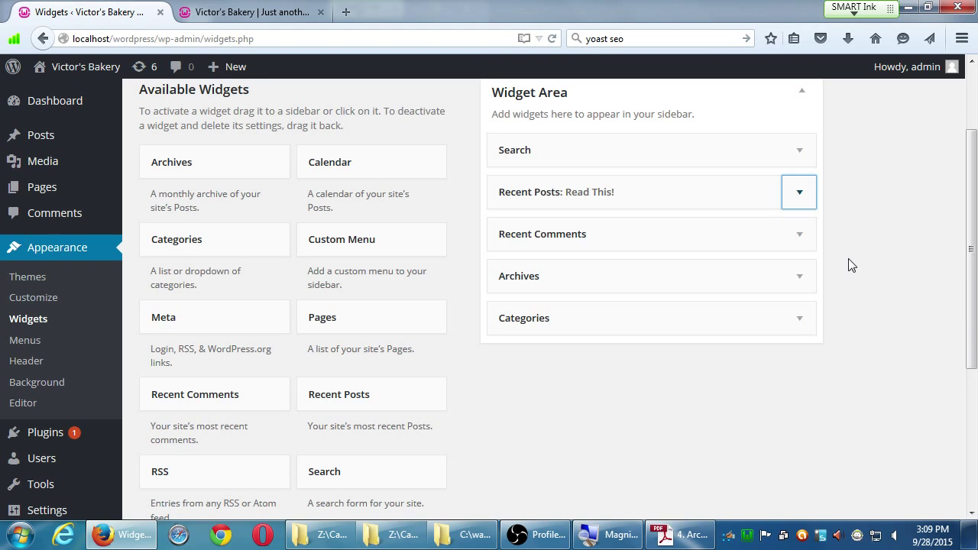
drag(559, 157, 560, 326)
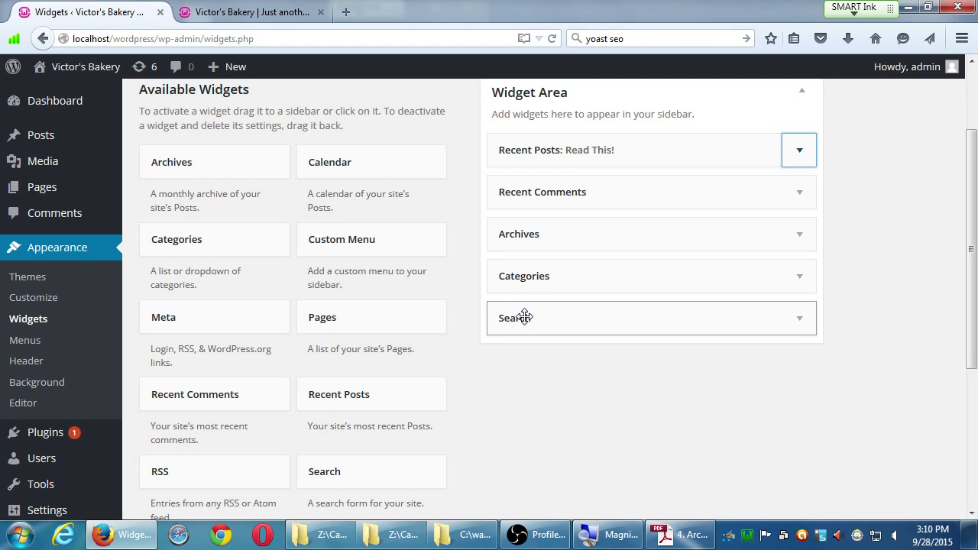
drag(522, 316, 527, 222)
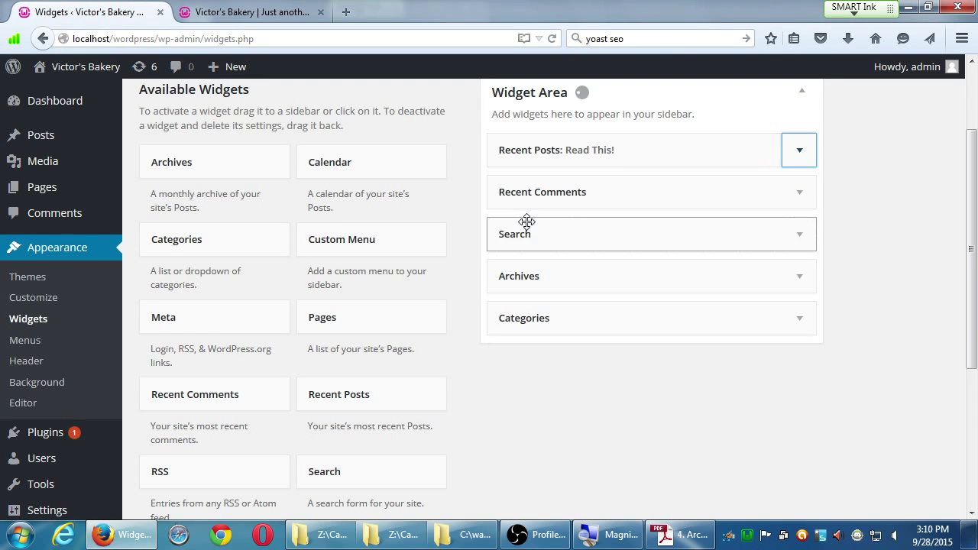
scroll(539, 124, up, 3)
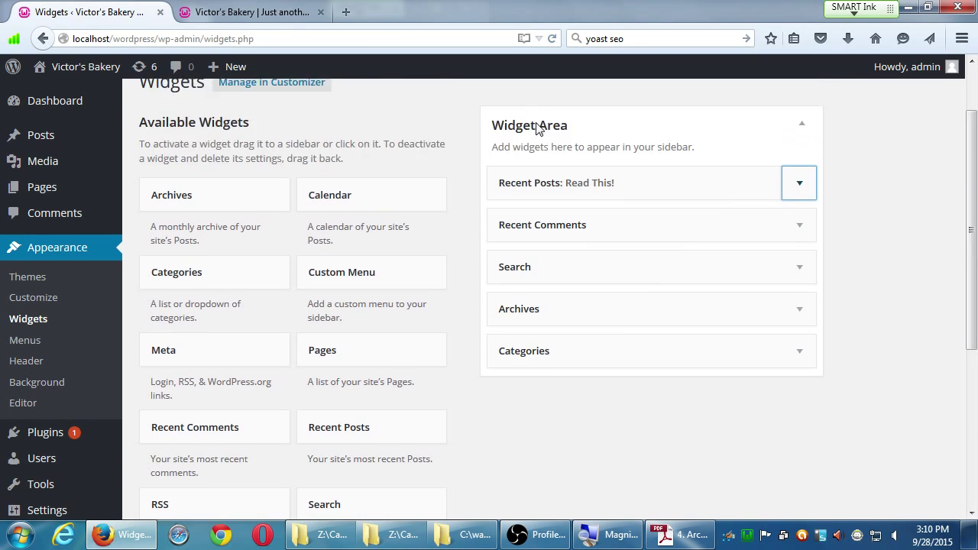
drag(572, 308, 584, 349)
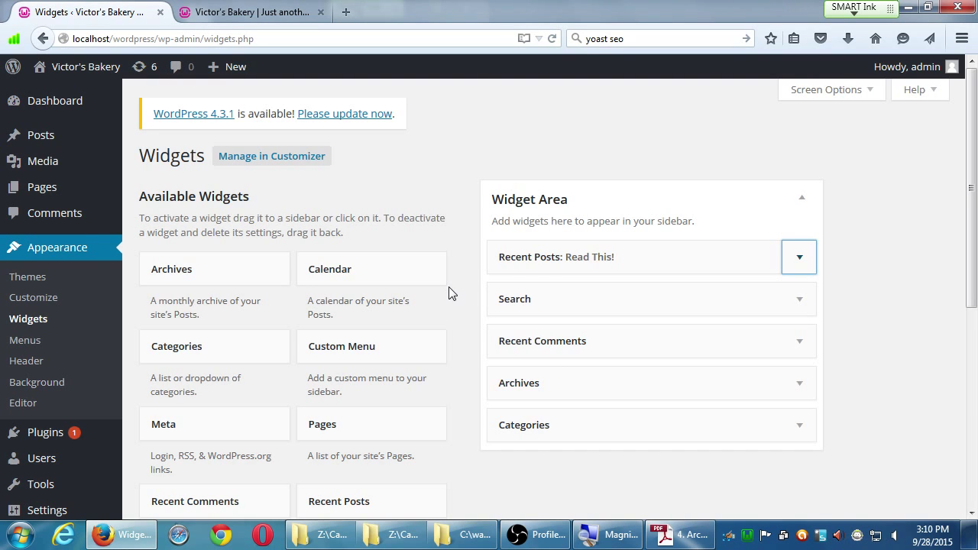
- Review the Categories widget's settings in the Widget Area and collapse them again
scroll(666, 393, down, 3)
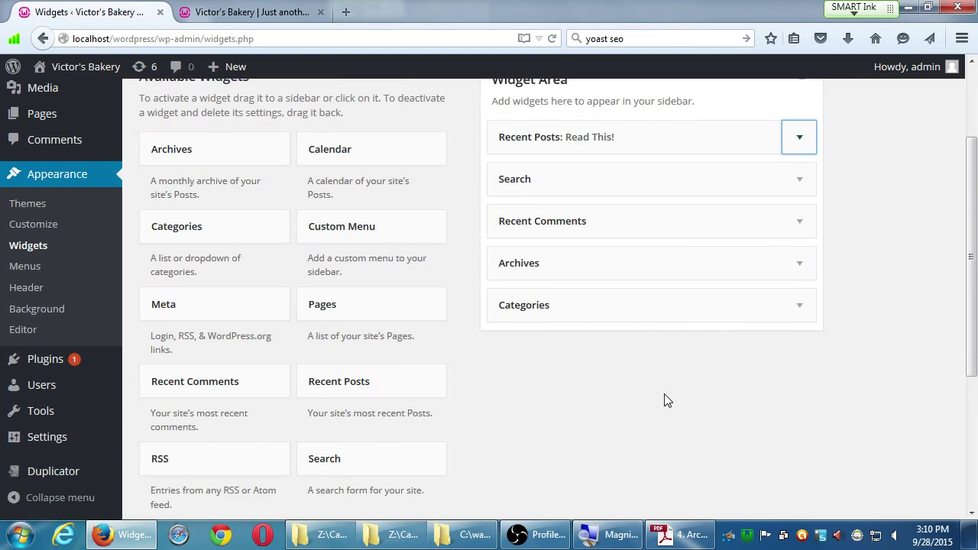
click(797, 310)
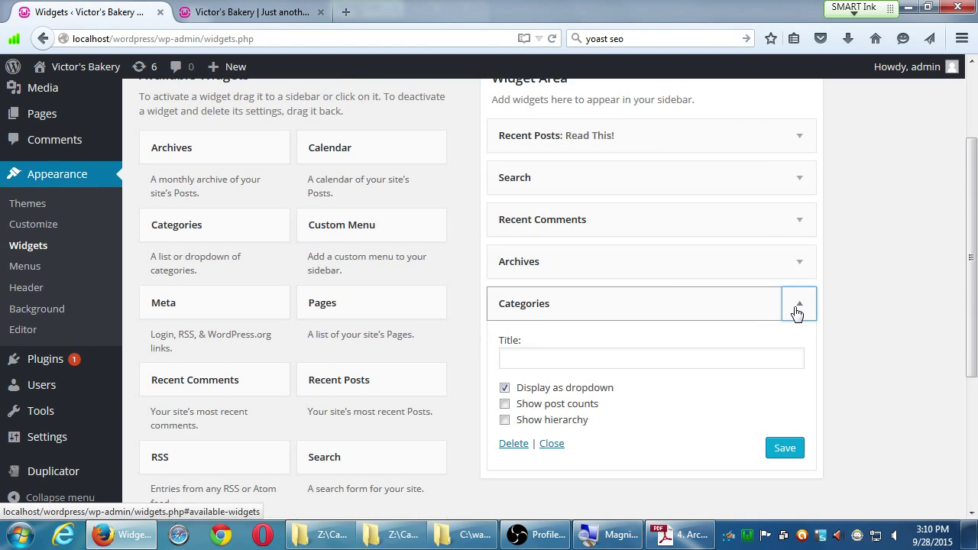
click(801, 306)
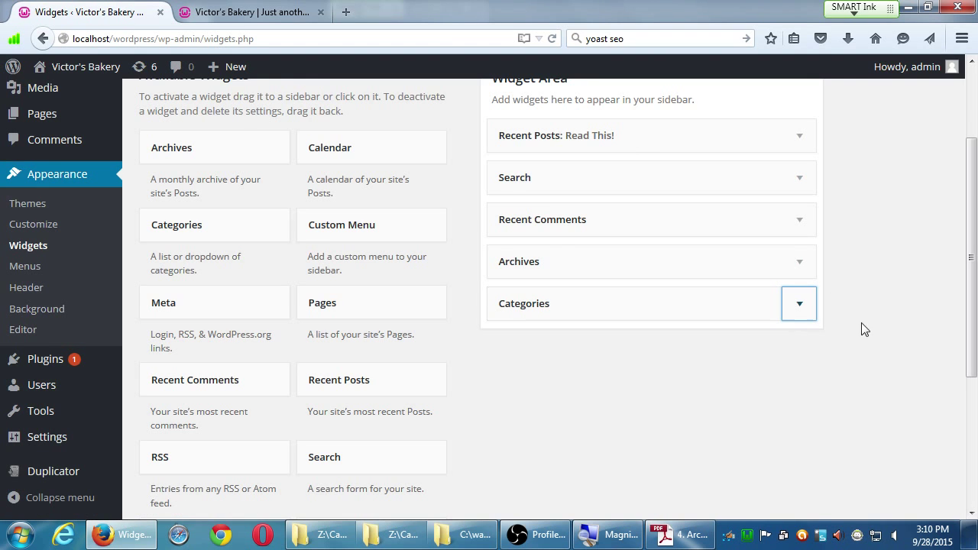
- Delete the Recent Posts widget from the Widget Area and collapse the Available Widgets section to reach Inactive Widgets
scroll(864, 330, up, 3)
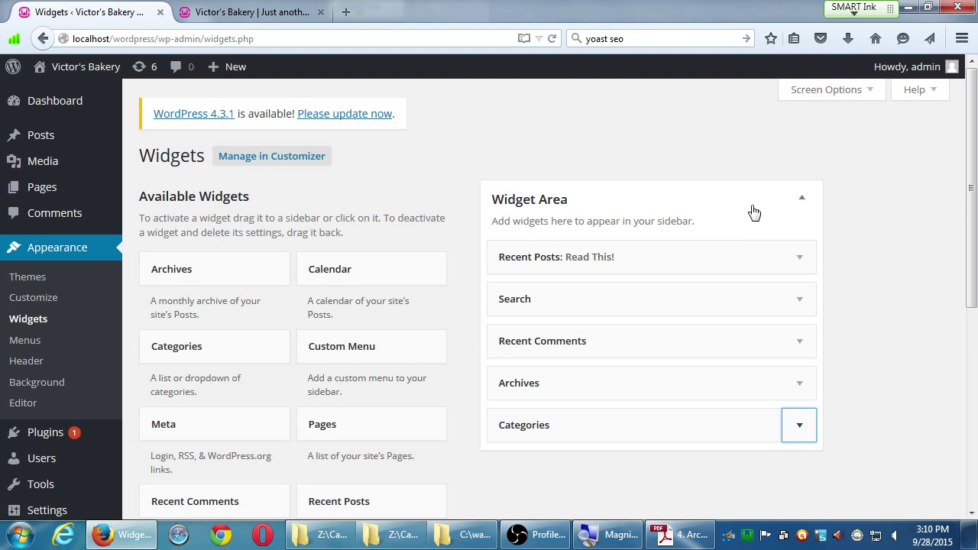
click(799, 260)
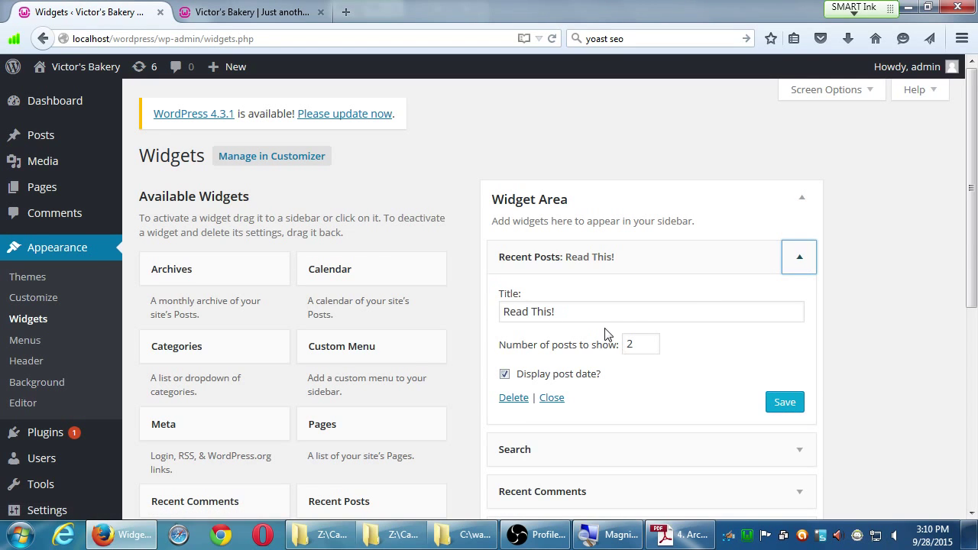
click(515, 398)
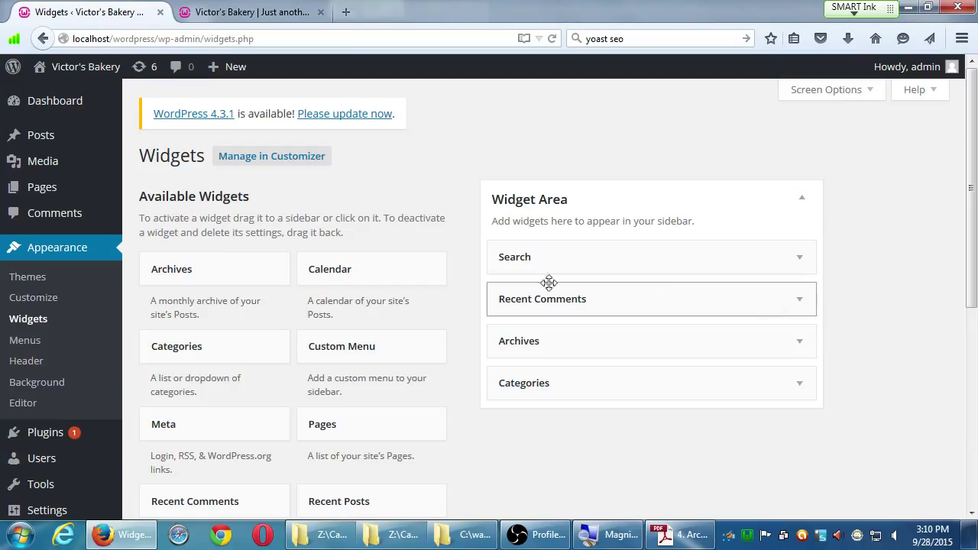
click(207, 197)
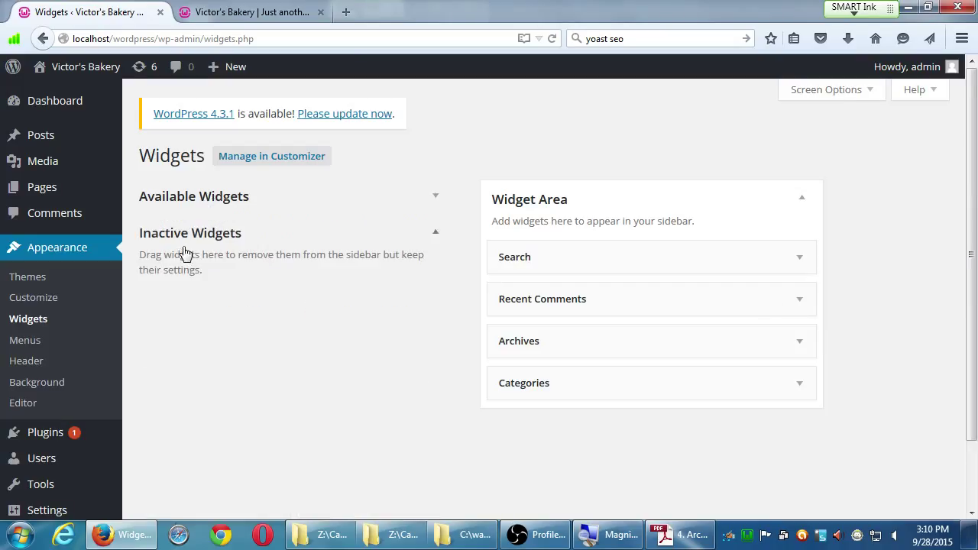
- Title the Search widget "Customized Very Much", save it and collapse its settings
click(799, 259)
click(531, 312)
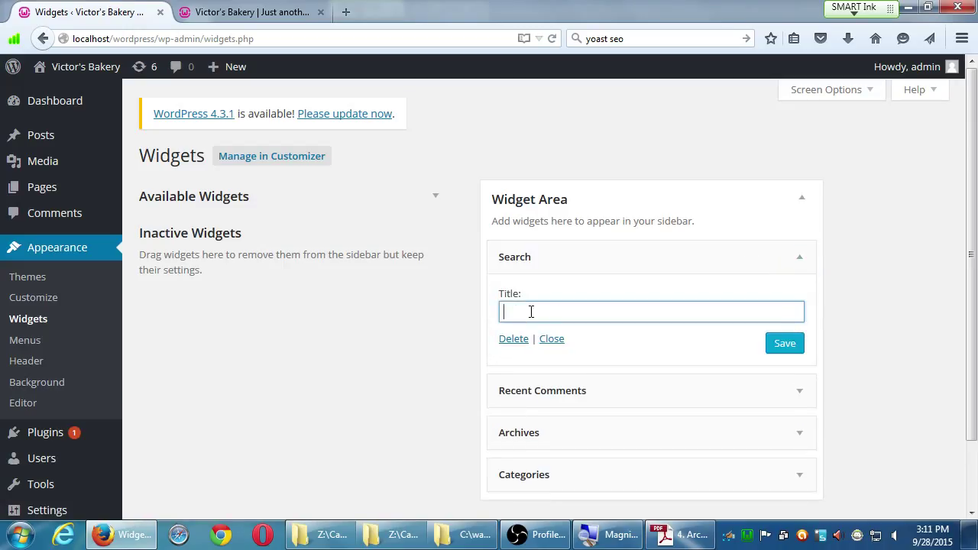
text(Customized Very Much)
click(783, 343)
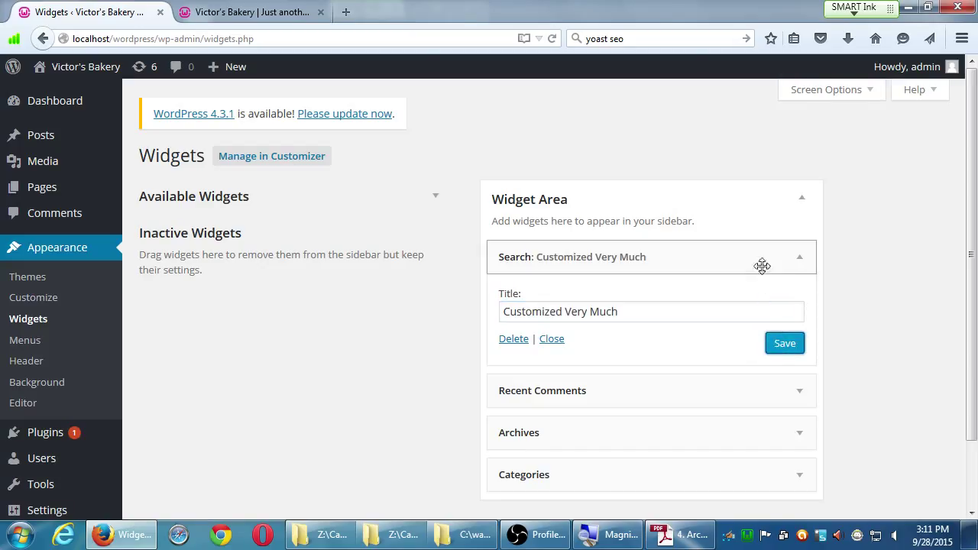
click(797, 264)
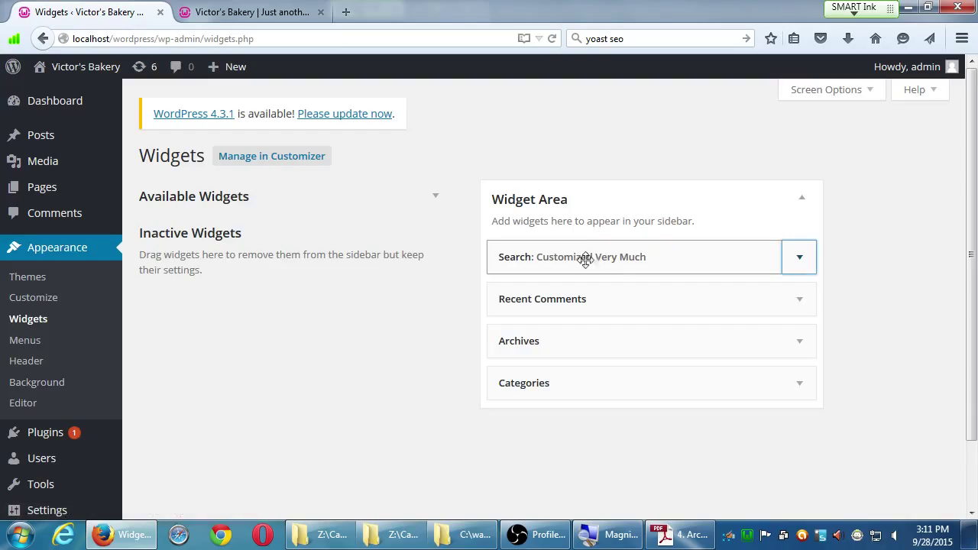
- Reload the live site to check the sidebar's Search title and return to the Widgets page
click(269, 12)
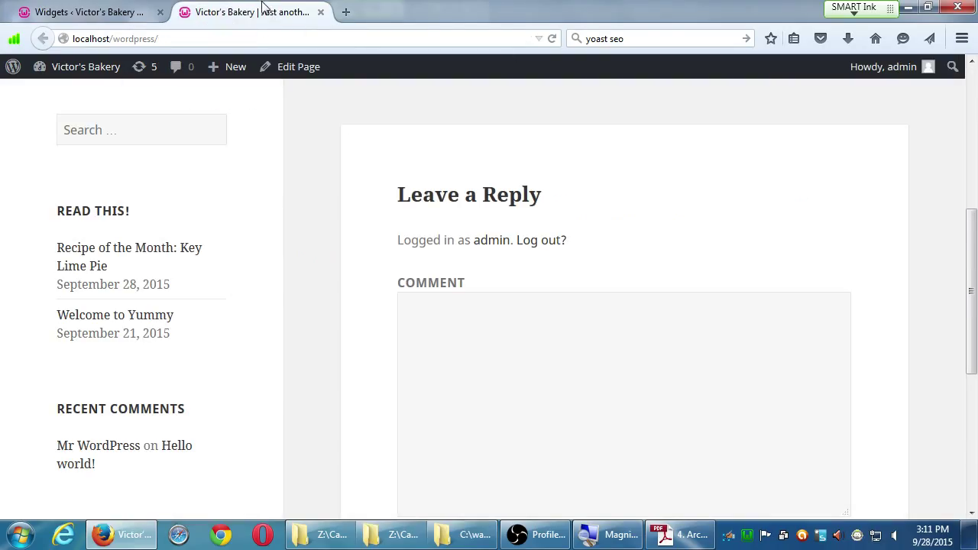
key(F5)
click(86, 12)
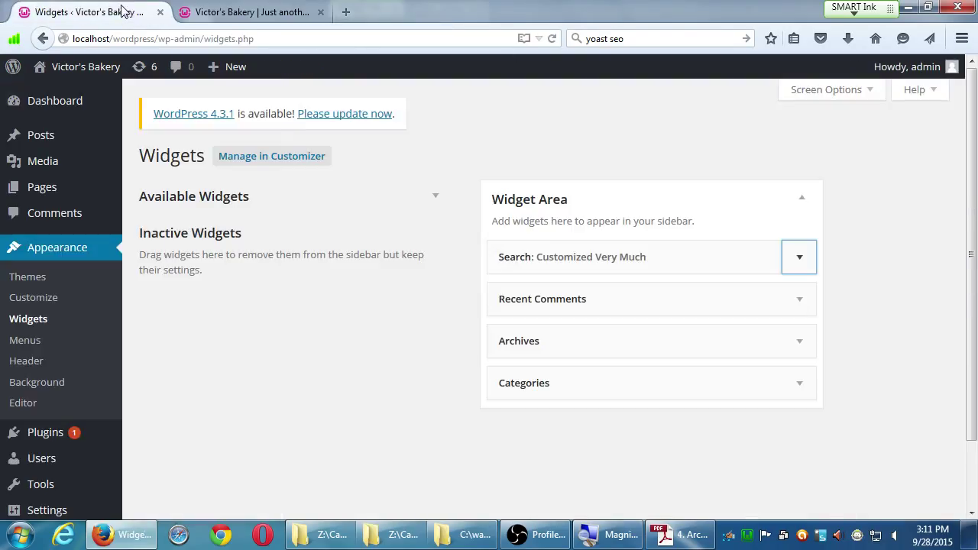
- Move the Search widget to Inactive Widgets and toggle both widget sections, leaving Available Widgets collapsed and Inactive Widgets expanded
drag(586, 249, 266, 301)
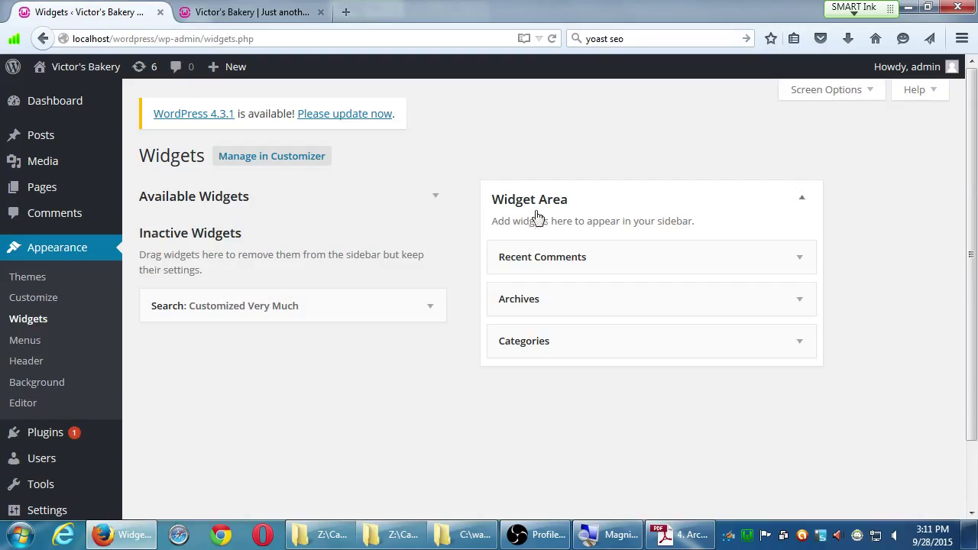
click(431, 203)
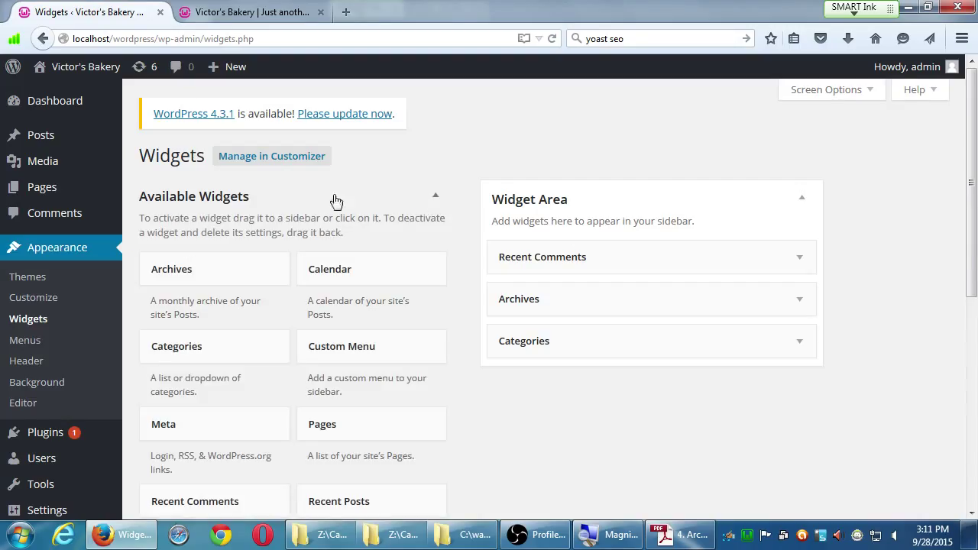
click(203, 200)
click(201, 200)
click(201, 199)
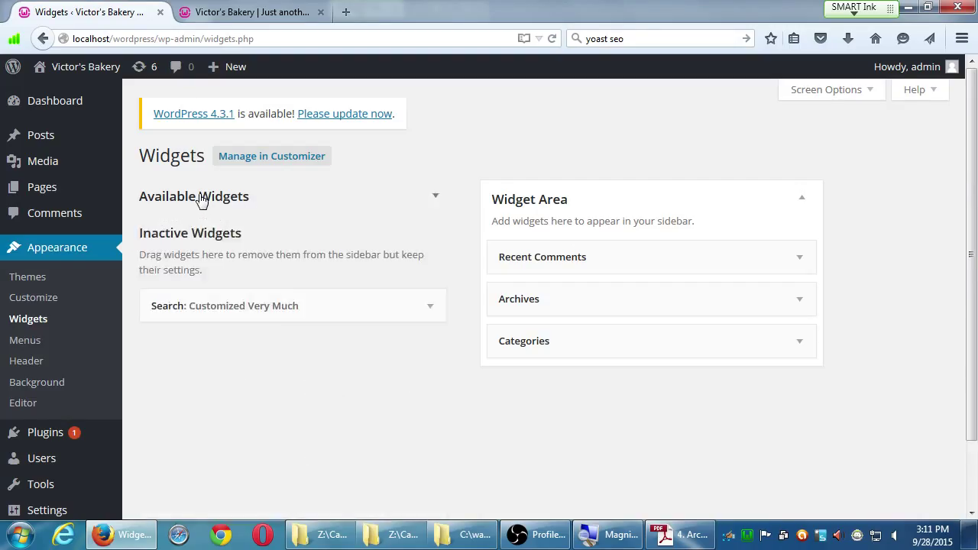
click(201, 236)
click(201, 239)
click(199, 239)
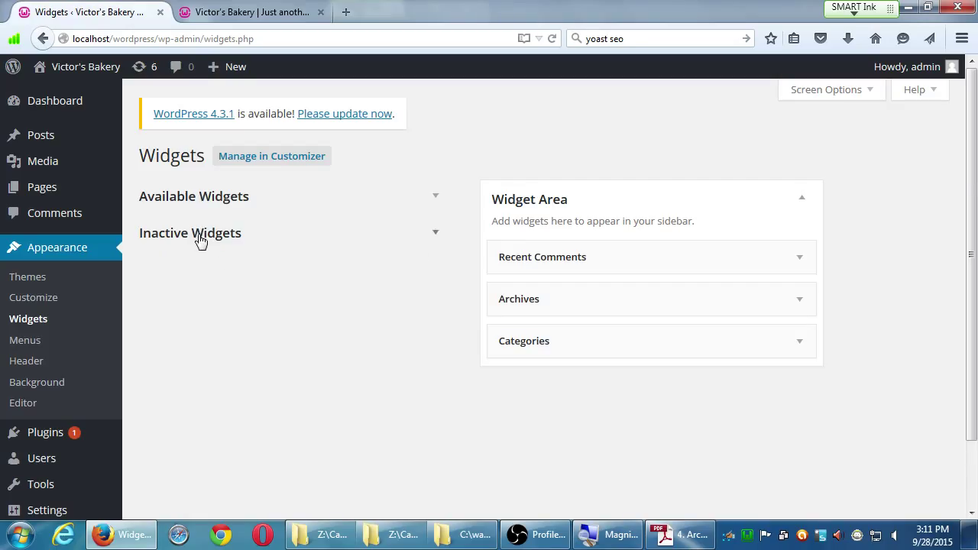
click(200, 239)
click(213, 201)
click(212, 203)
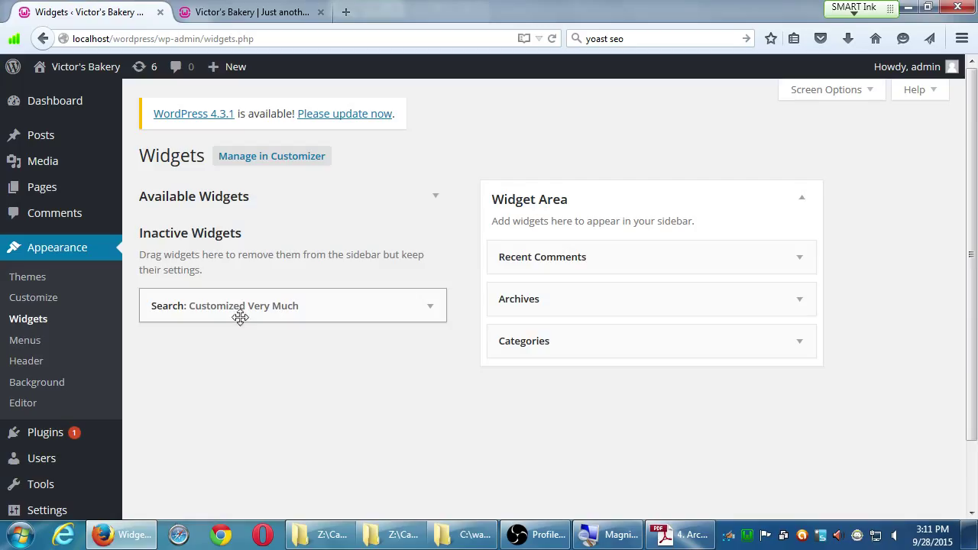
- Move the inactive Search widget back to the Widget Area between Recent Comments and Archives, and check its placement on the reloaded live site
drag(173, 308, 578, 308)
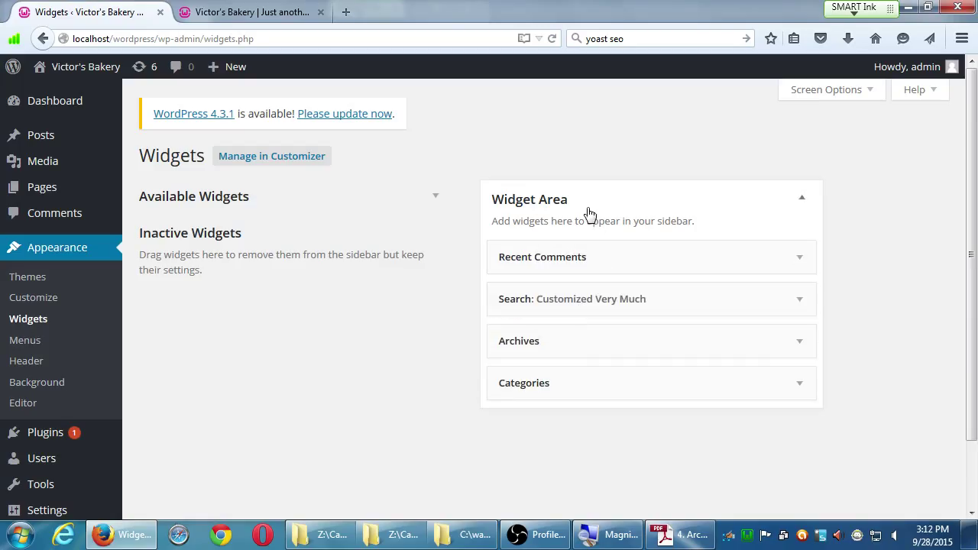
click(298, 14)
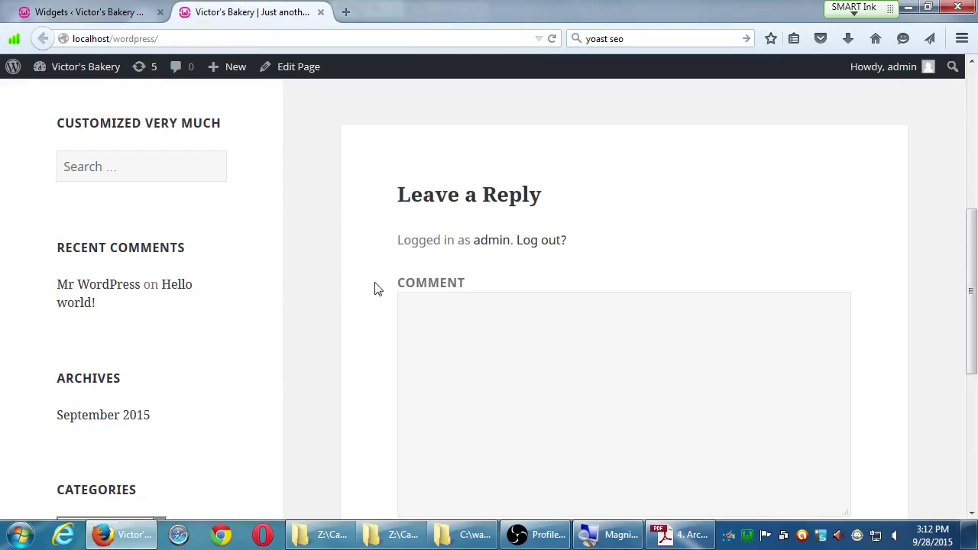
key(F5)
scroll(308, 321, up, 3)
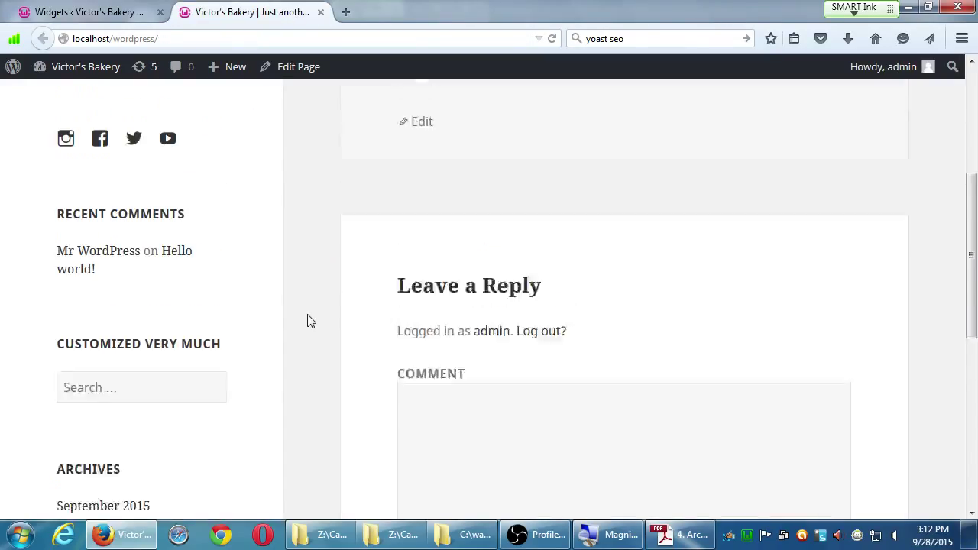
drag(112, 373, 203, 374)
click(321, 370)
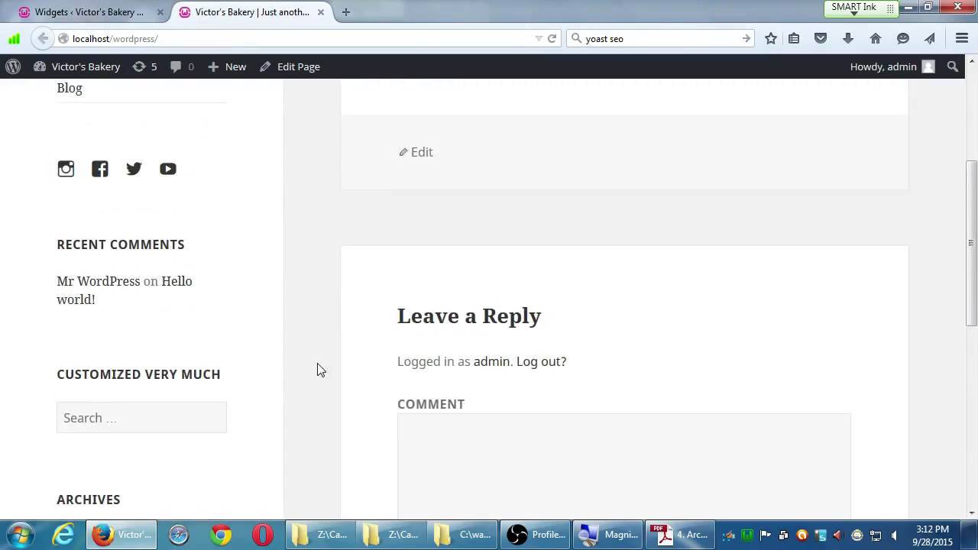
- Return to the Widgets page and move the Archives widget from the Widget Area to Inactive Widgets
click(107, 15)
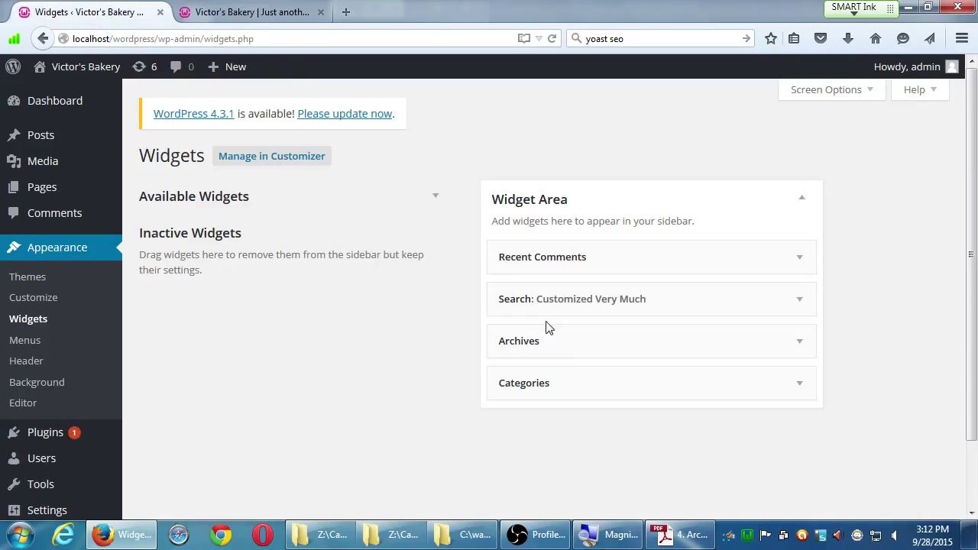
drag(550, 342, 200, 304)
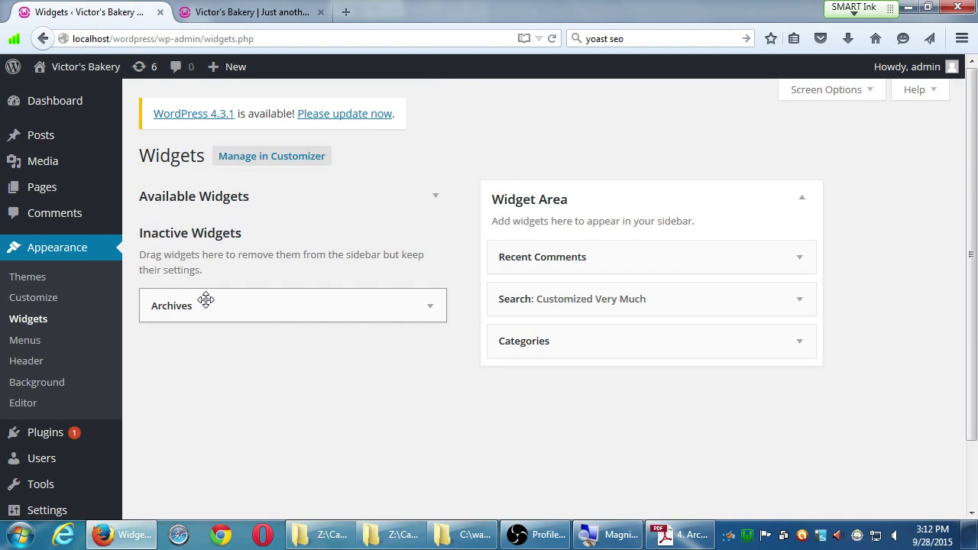
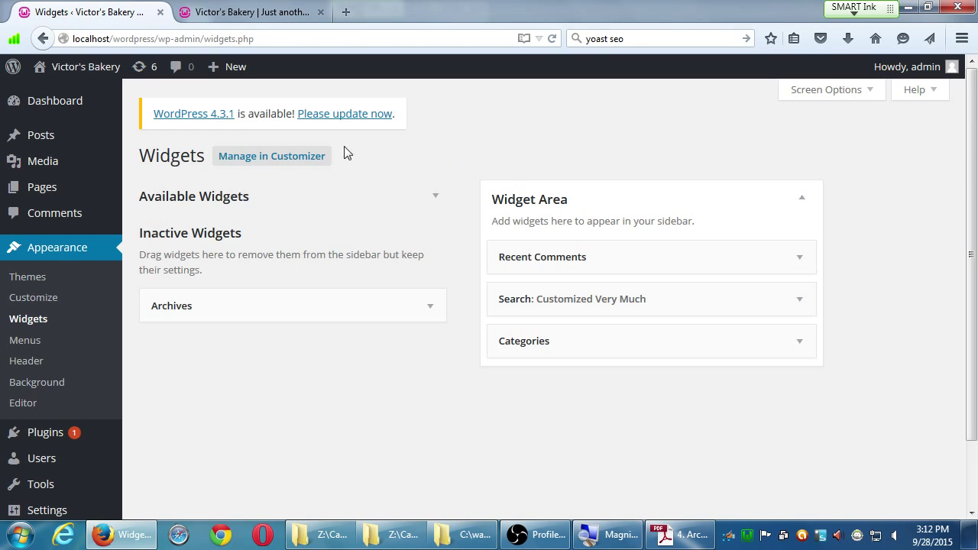
- Expand the available widgets and look through the list from Archives down to Tag Cloud and Text
click(268, 205)
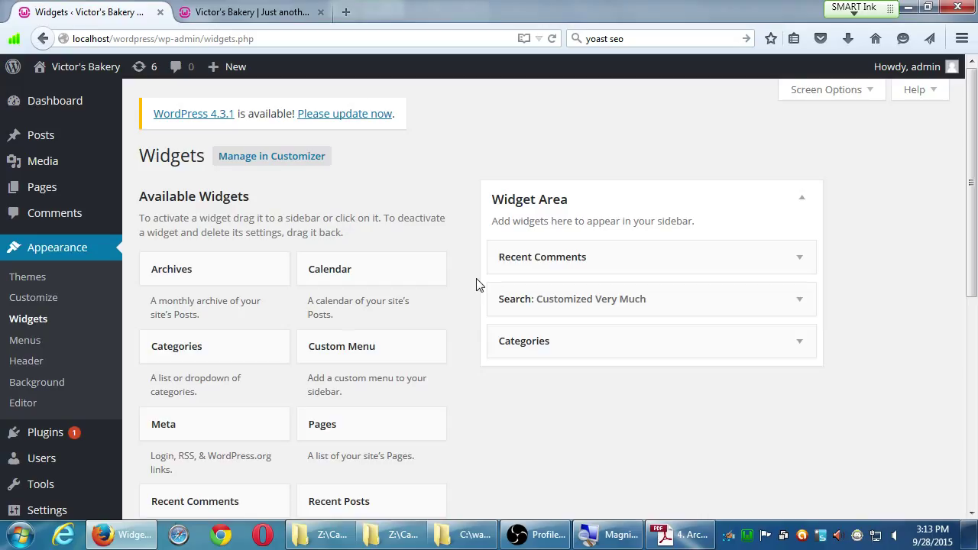
click(184, 197)
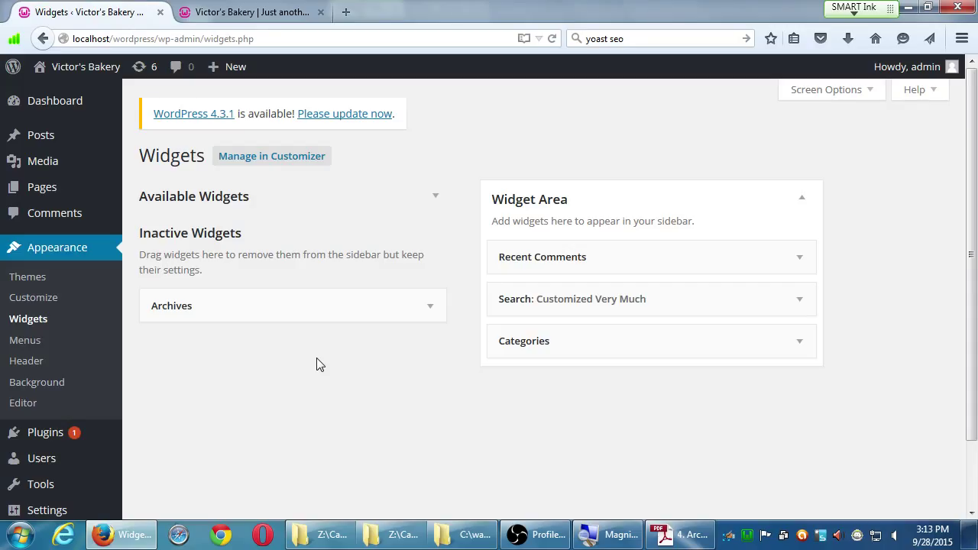
click(432, 199)
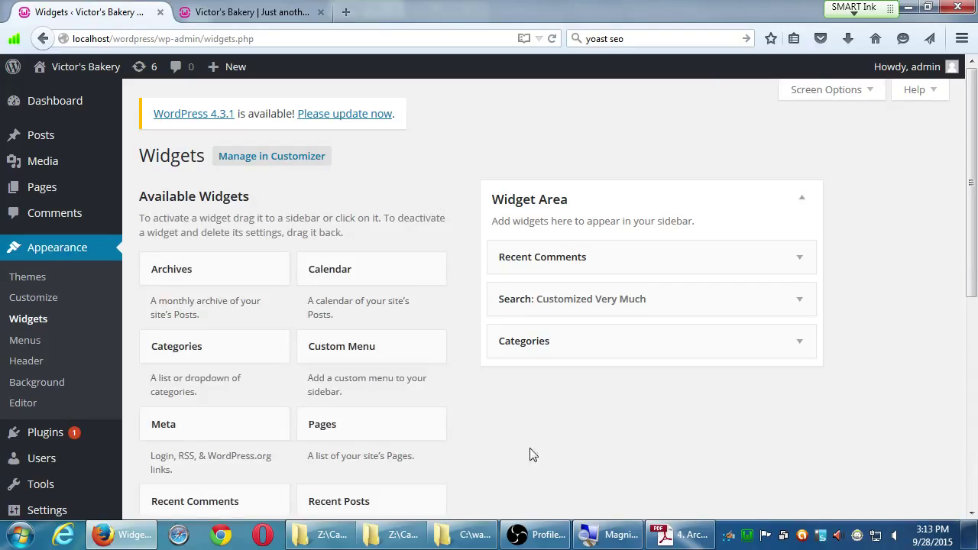
scroll(535, 449, down, 3)
scroll(544, 438, down, 1)
scroll(194, 408, down, 1)
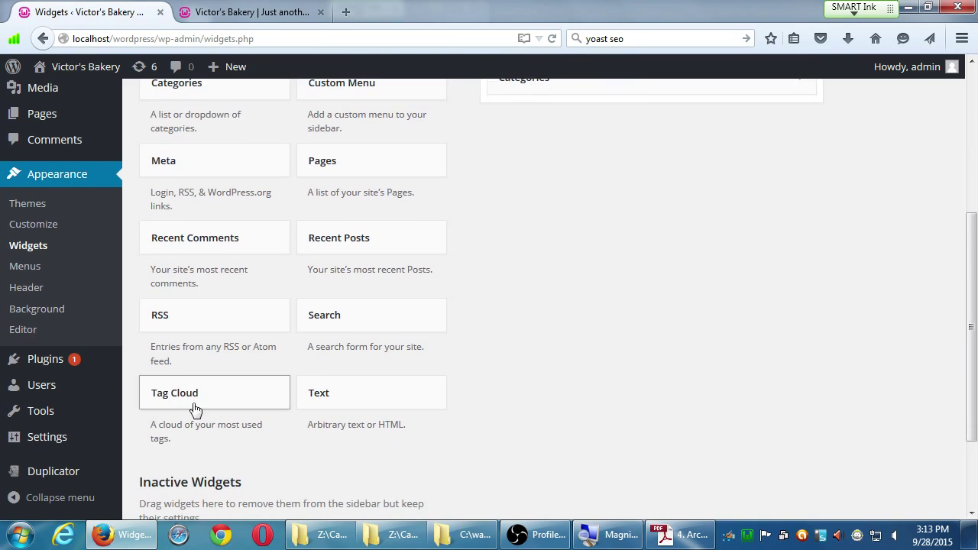
scroll(179, 346, up, 1)
scroll(229, 351, up, 1)
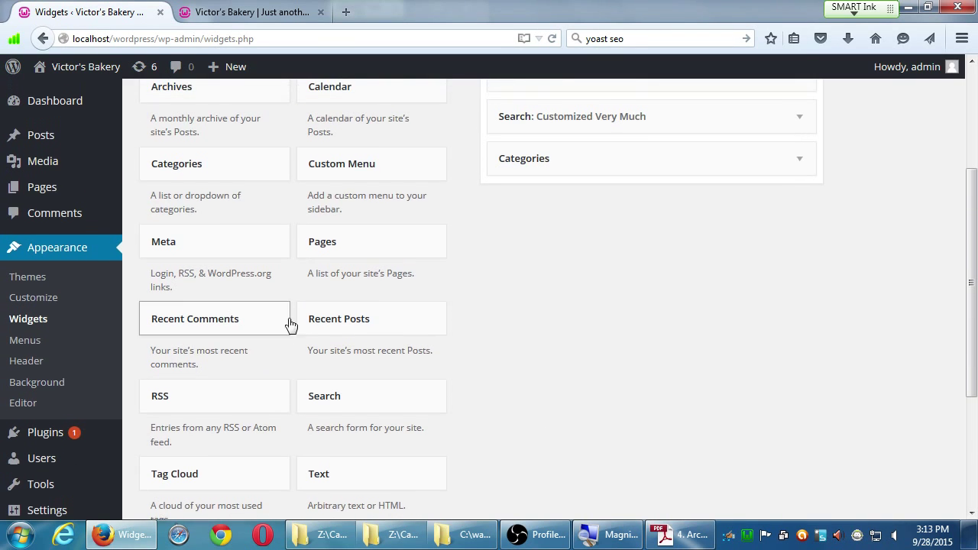
scroll(308, 262, up, 1)
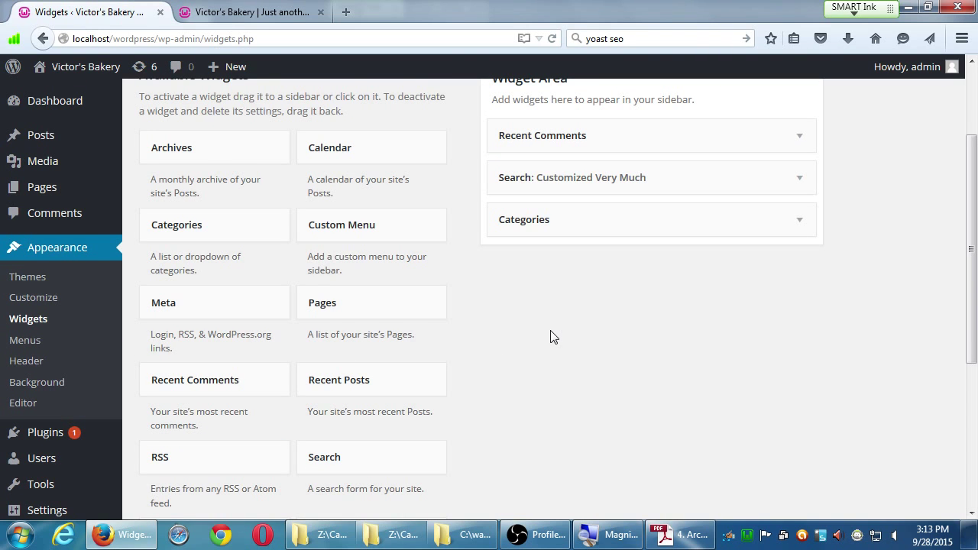
scroll(554, 336, up, 1)
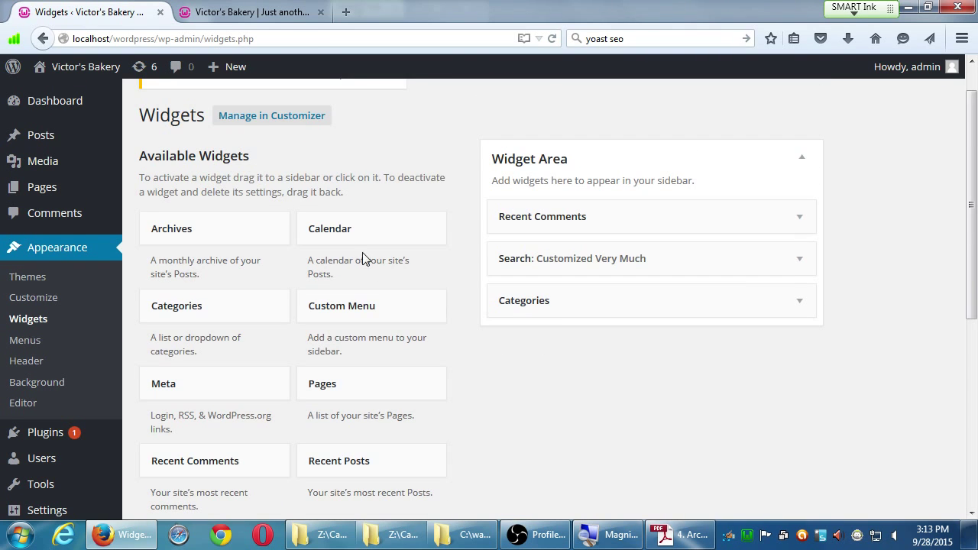
- Add the Calendar widget at the top of the Widget Area, title it "My CAl" and save it
drag(338, 231, 596, 216)
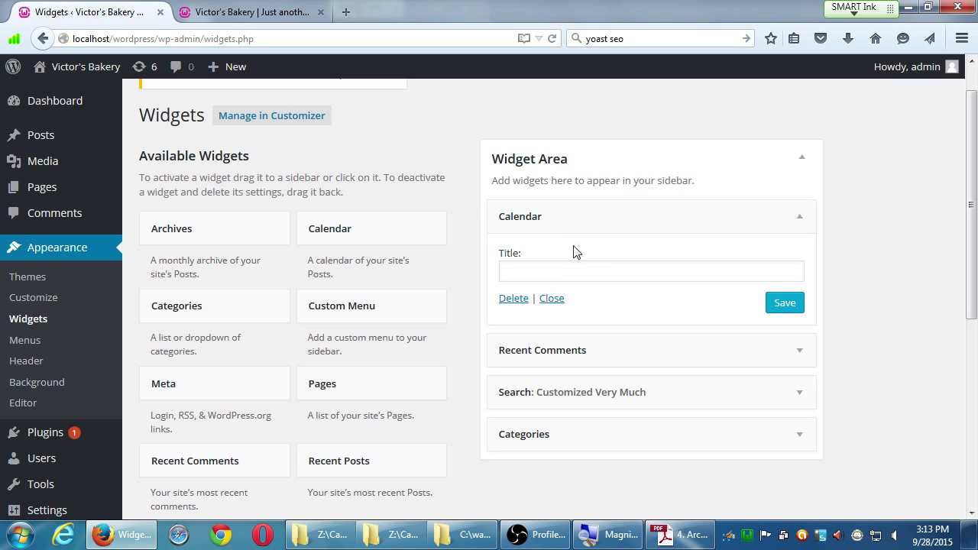
click(555, 269)
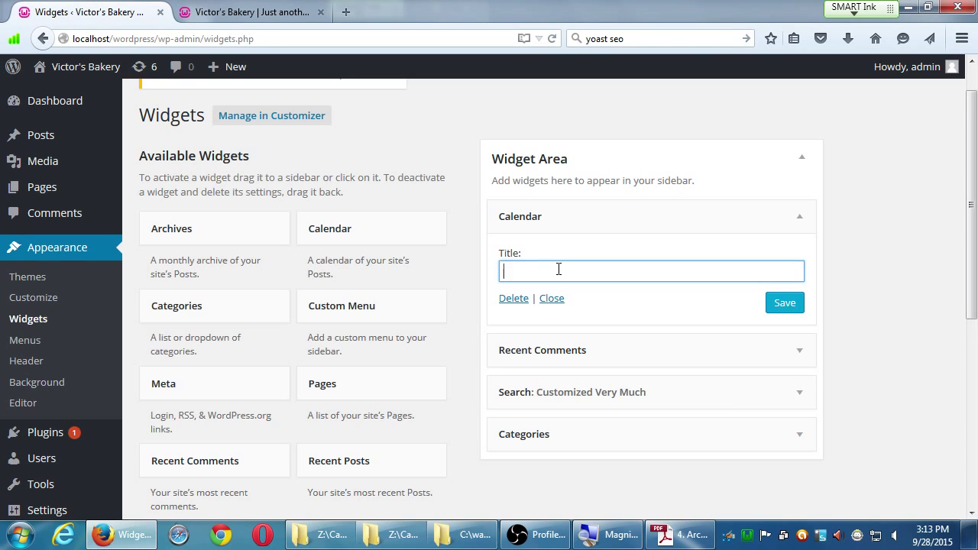
text(My CAl)
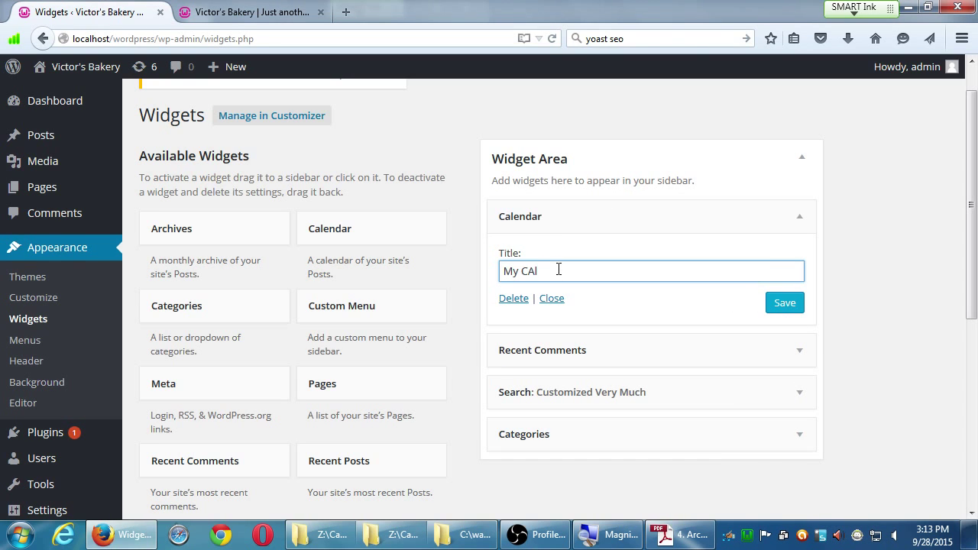
click(781, 304)
- Reload the Victor's Bakery front page and check the calendar and other widgets in its sidebar
click(305, 17)
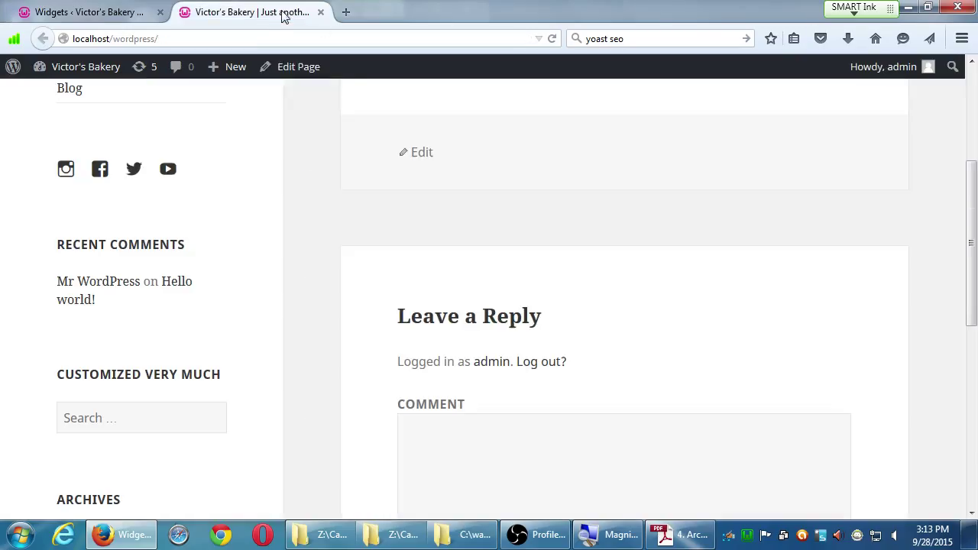
key(F5)
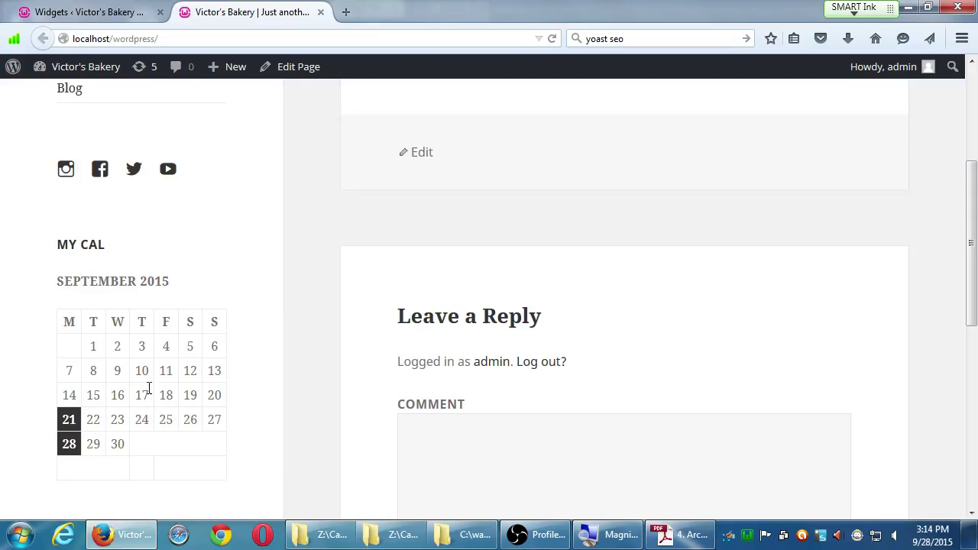
scroll(197, 457, down, 1)
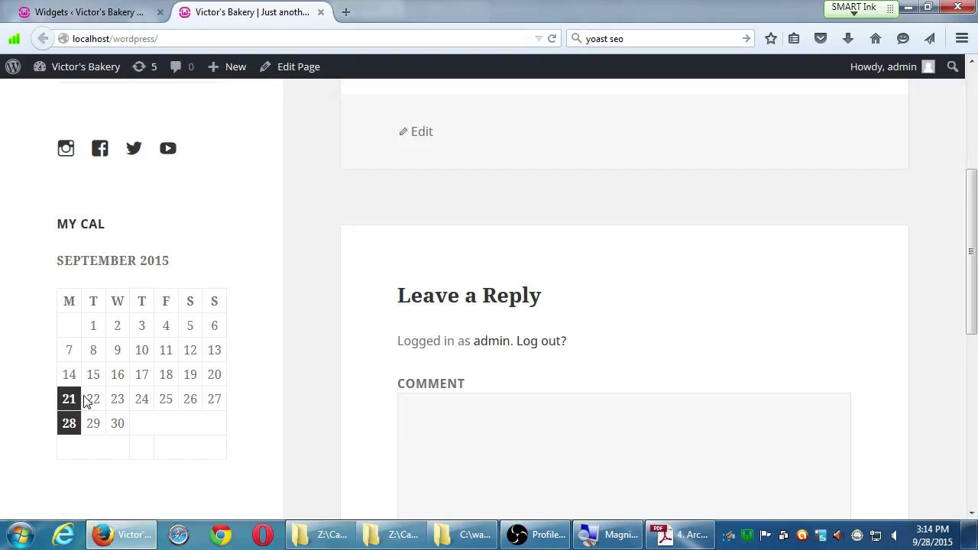
scroll(109, 291, down, 3)
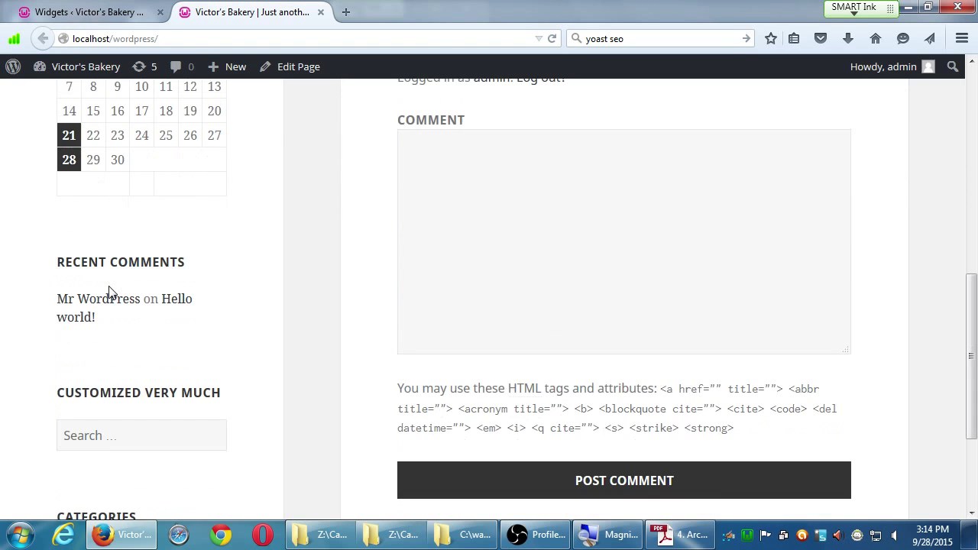
scroll(109, 291, up, 6)
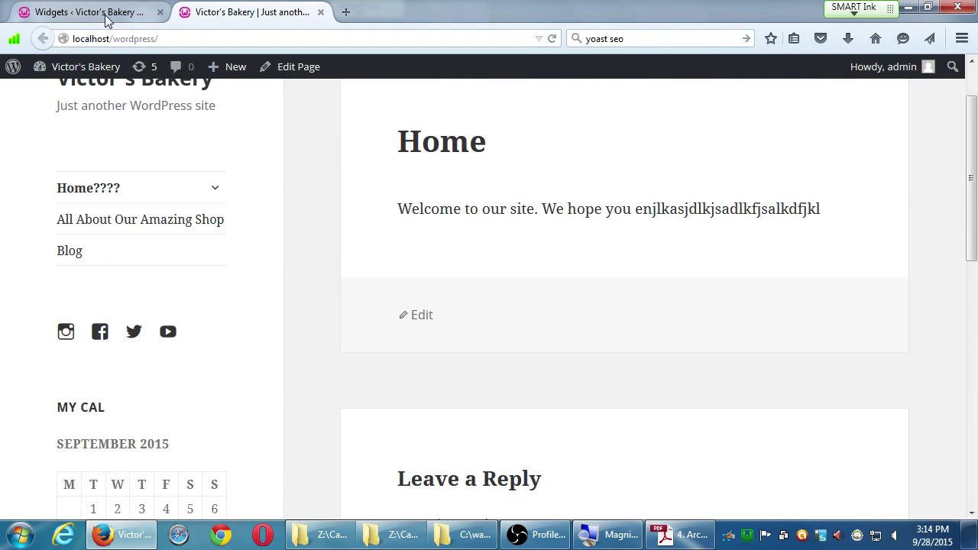
- Back on the Widgets page, add a second, untitled Calendar widget directly below the My CAl calendar in the Widget Area
click(101, 13)
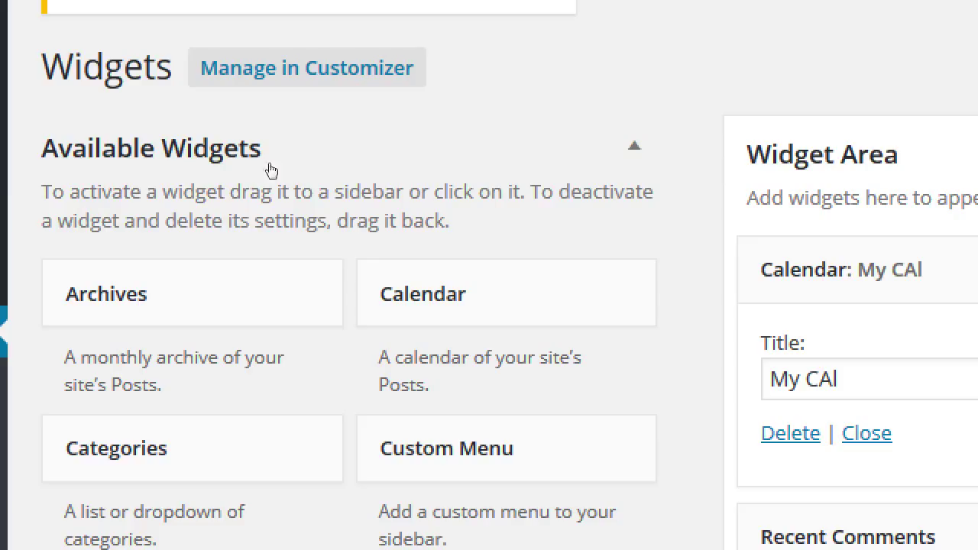
click(203, 162)
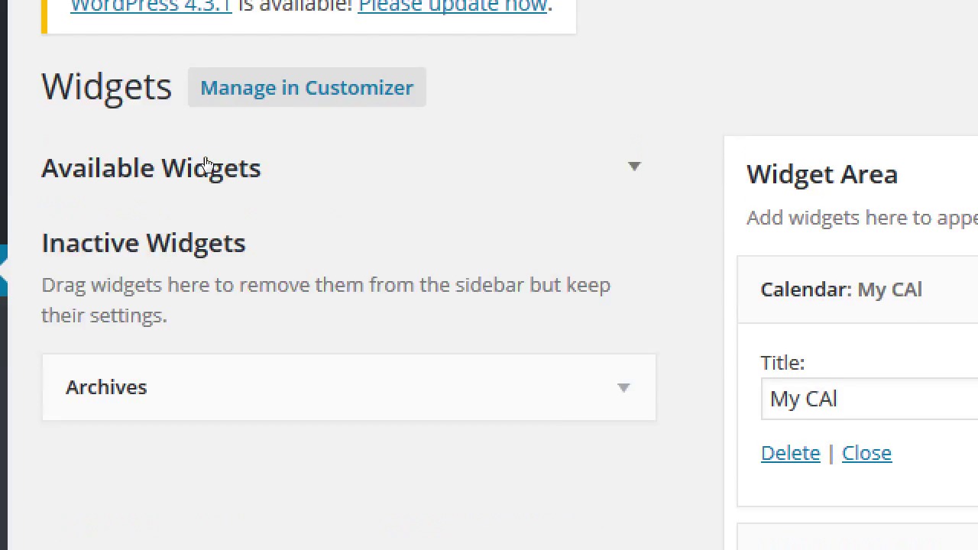
click(203, 168)
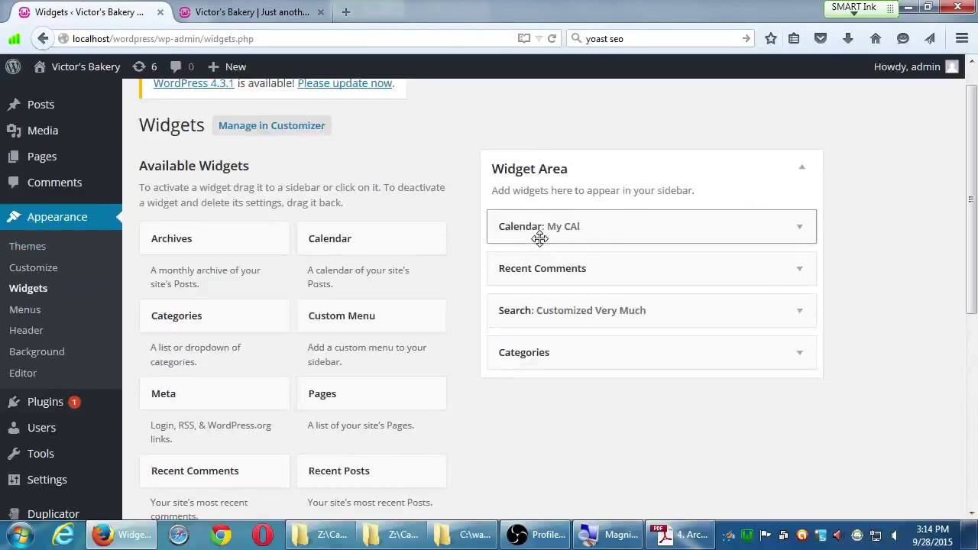
drag(356, 226, 585, 258)
drag(531, 391, 550, 252)
click(382, 242)
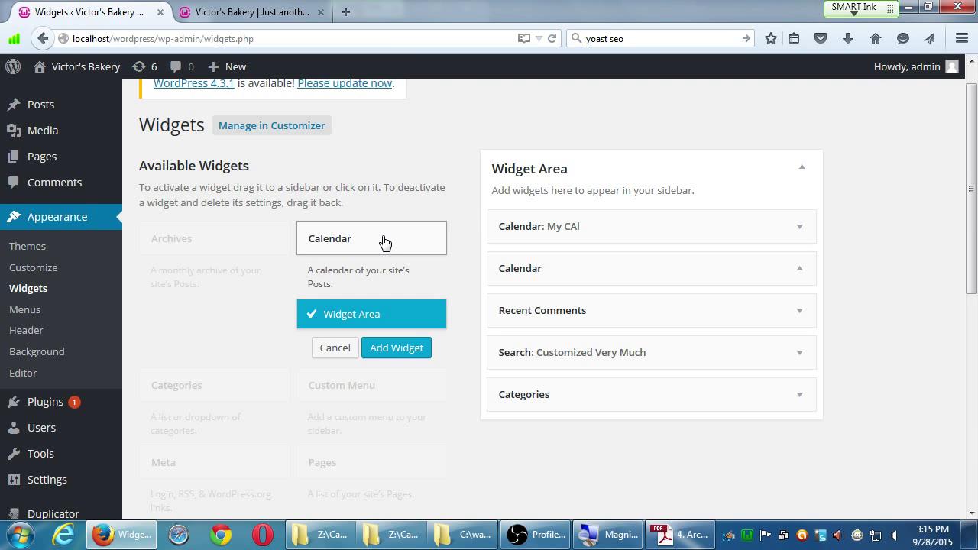
click(282, 250)
- Add the Tag Cloud widget to the Widget Area with the Tags taxonomy and save it
scroll(312, 323, down, 5)
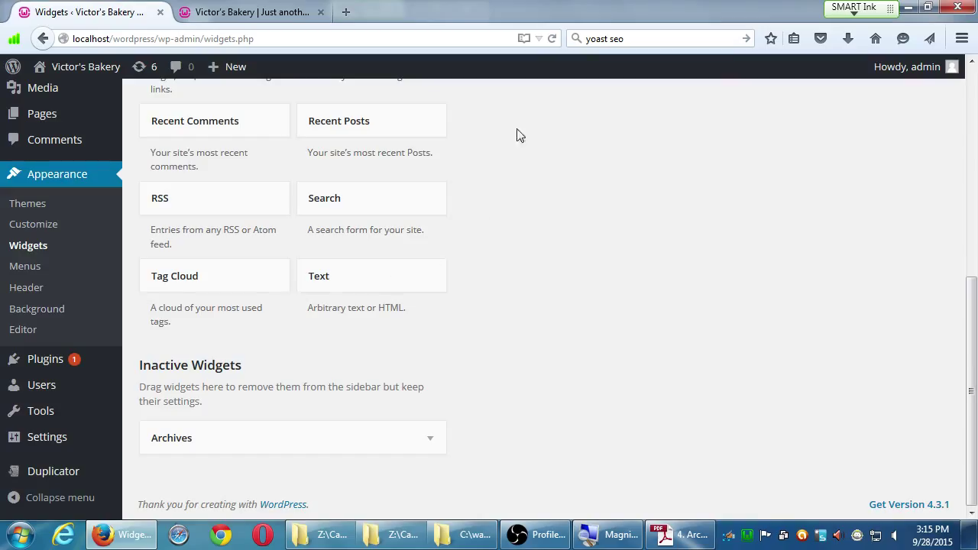
click(191, 284)
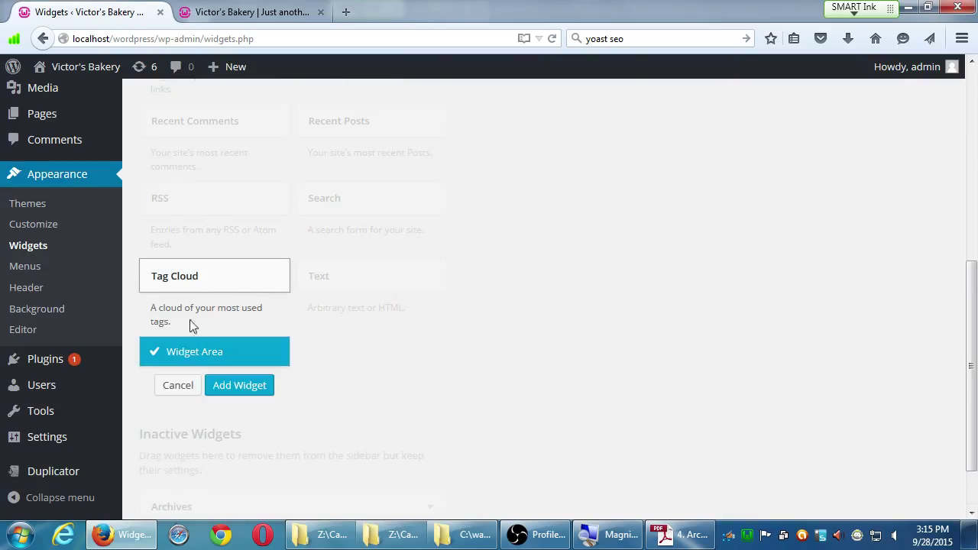
click(235, 387)
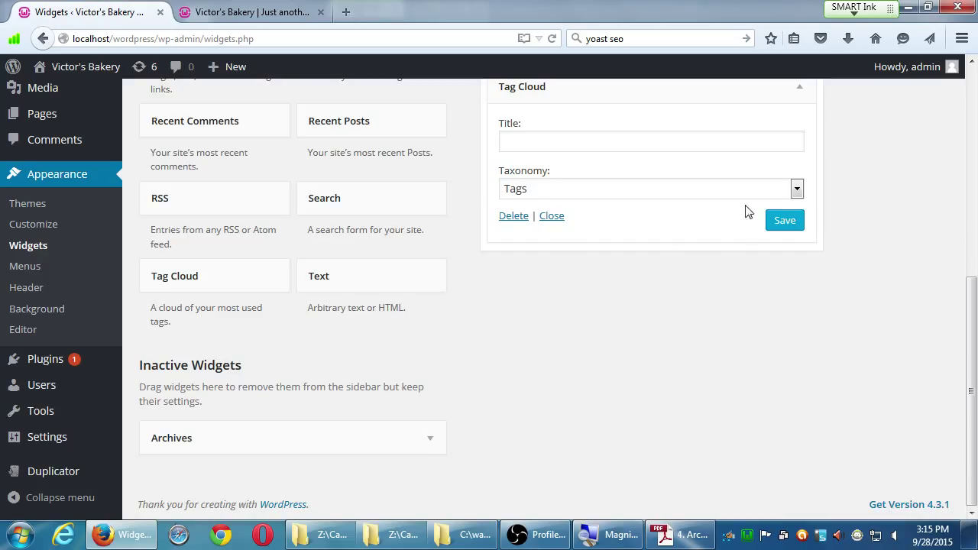
click(783, 222)
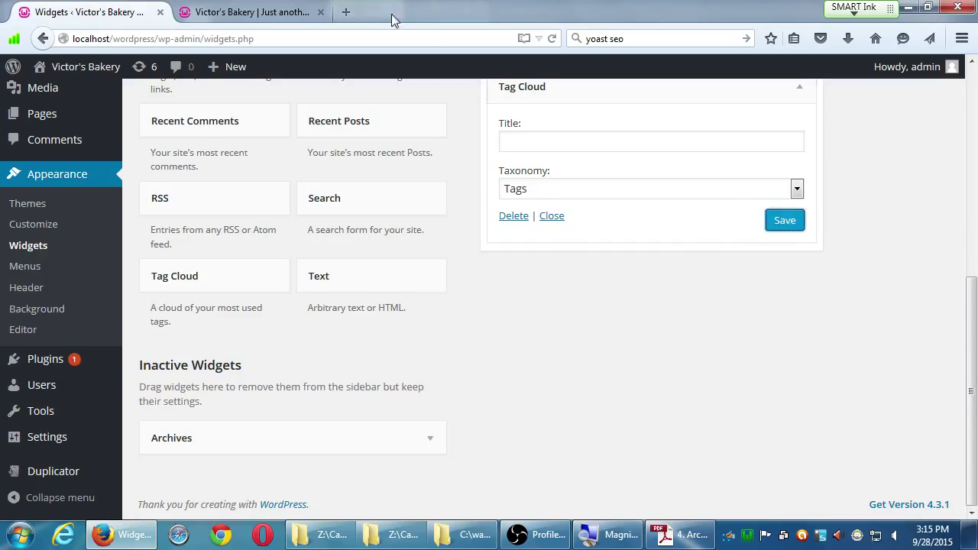
- Reload the bakery's front page and examine the sidebar for both calendars and the tag cloud
click(246, 10)
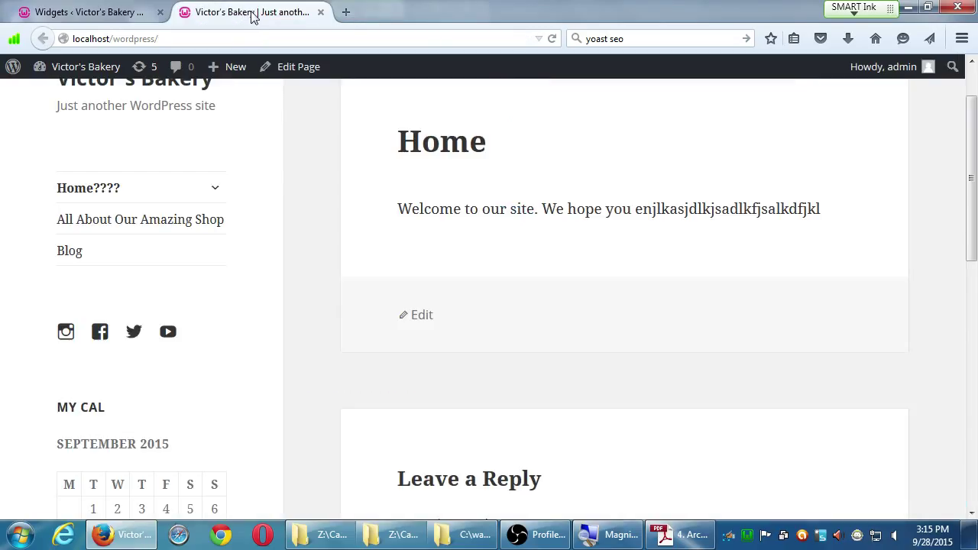
key(F5)
scroll(348, 172, down, 8)
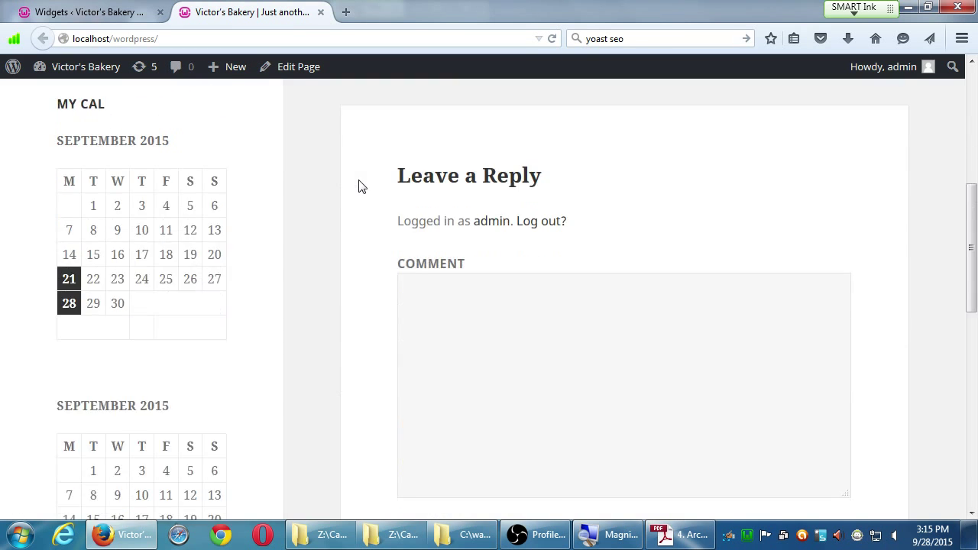
scroll(357, 186, down, 5)
scroll(356, 184, up, 4)
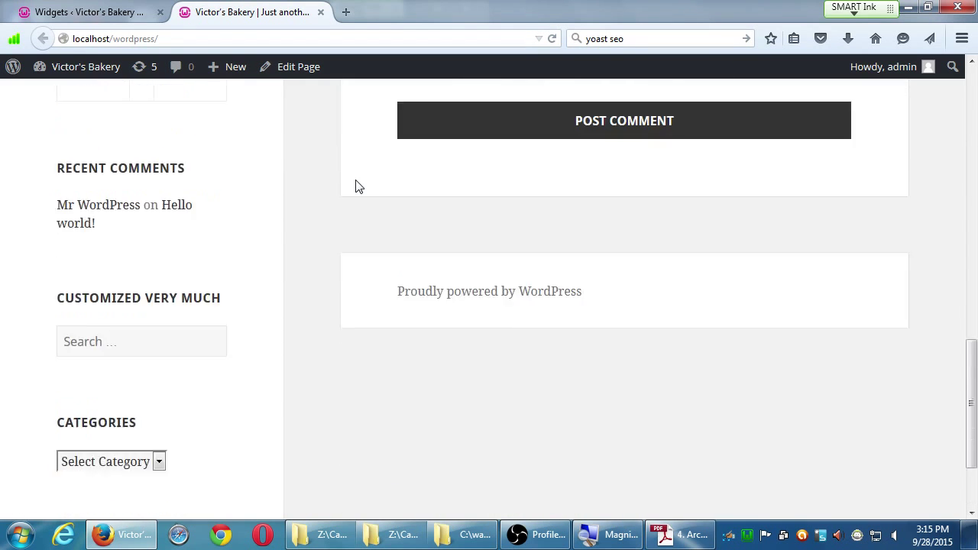
scroll(359, 180, up, 3)
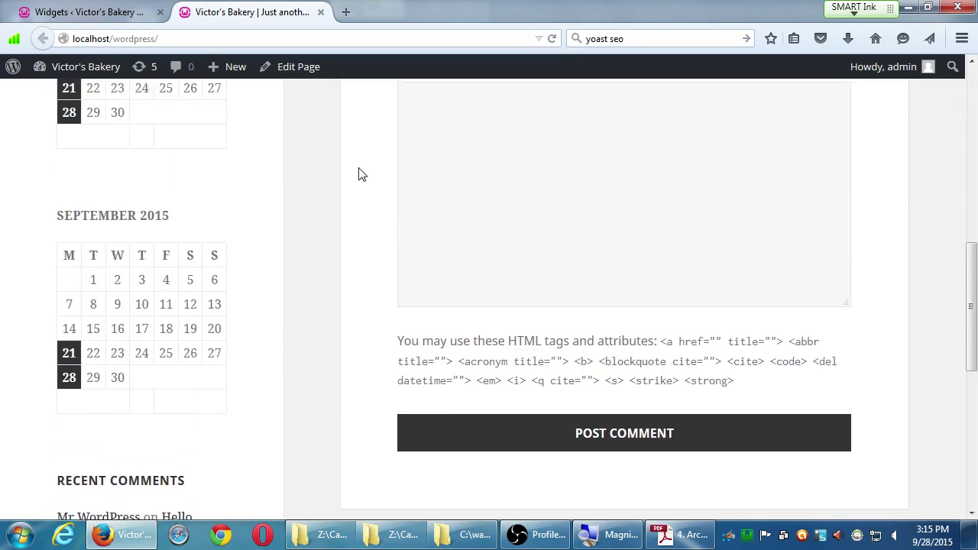
scroll(362, 169, up, 1)
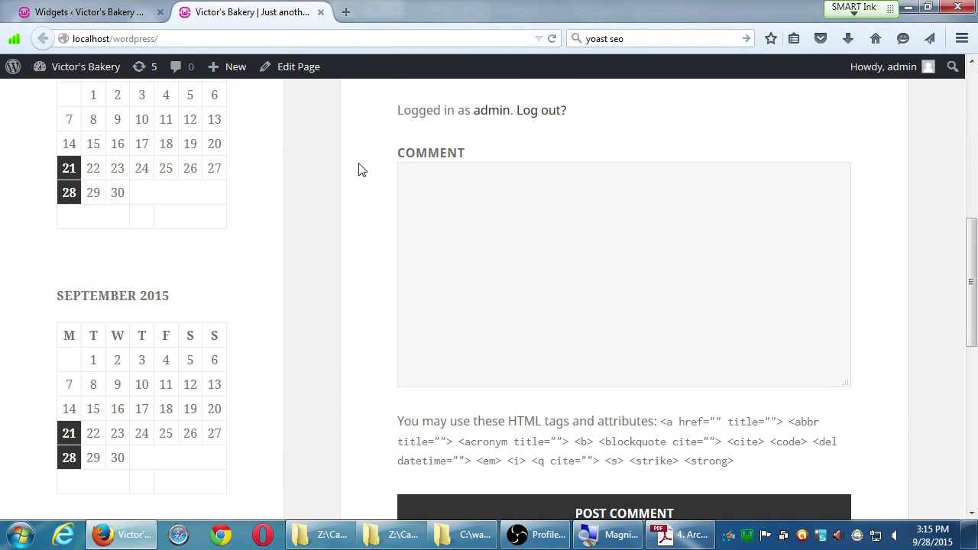
scroll(362, 170, down, 6)
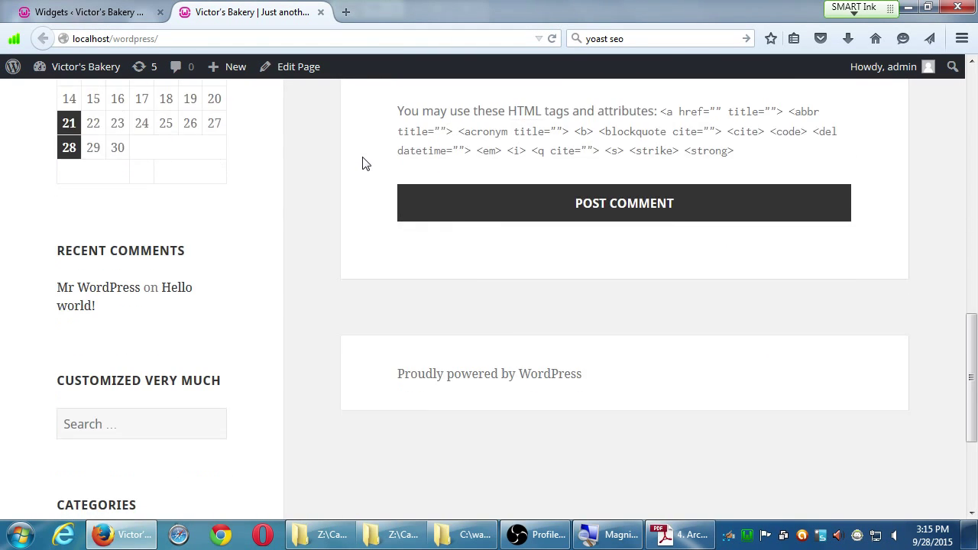
scroll(362, 164, down, 1)
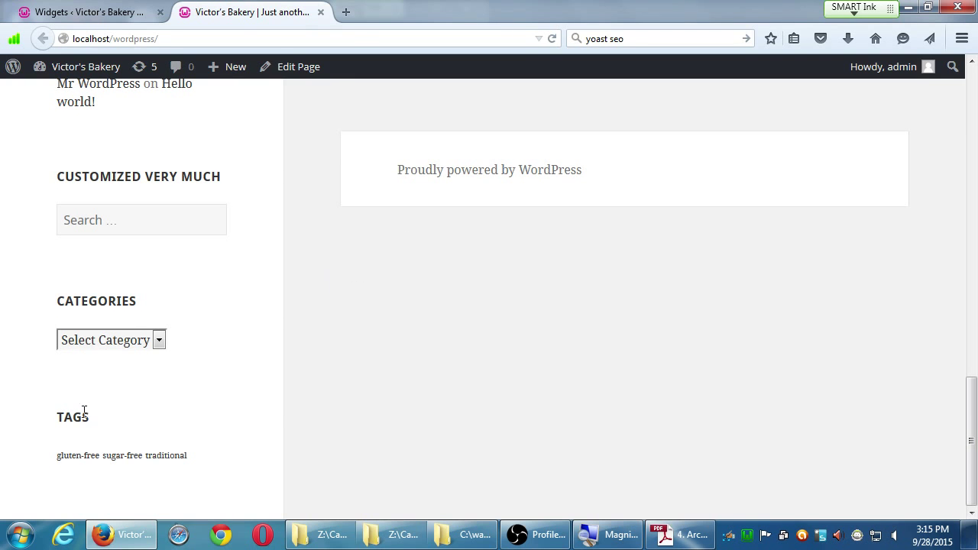
- Collapse the available widgets on the Widgets page and move every widget from the Widget Area to Inactive Widgets
click(88, 12)
scroll(407, 219, up, 5)
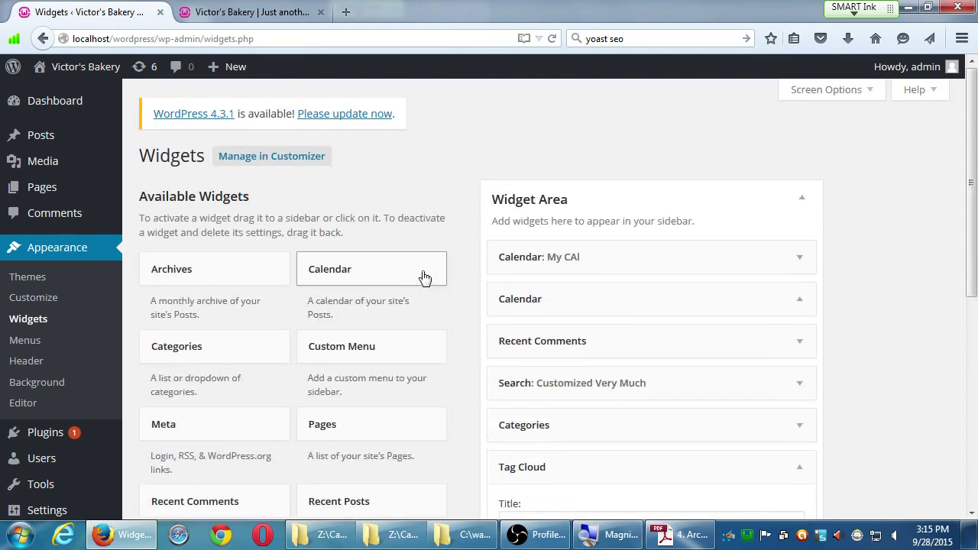
click(234, 198)
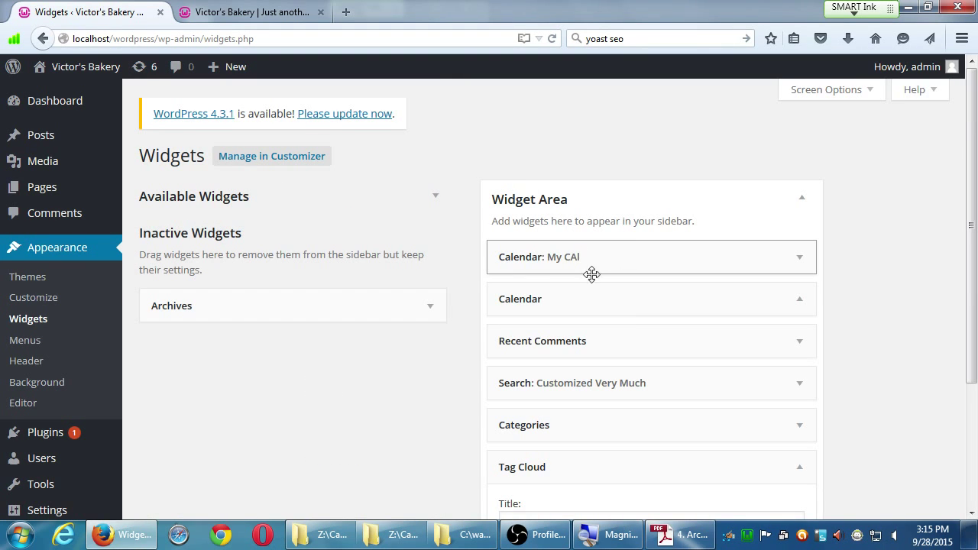
drag(589, 273, 304, 295)
drag(556, 258, 277, 334)
drag(614, 257, 442, 310)
drag(565, 251, 329, 321)
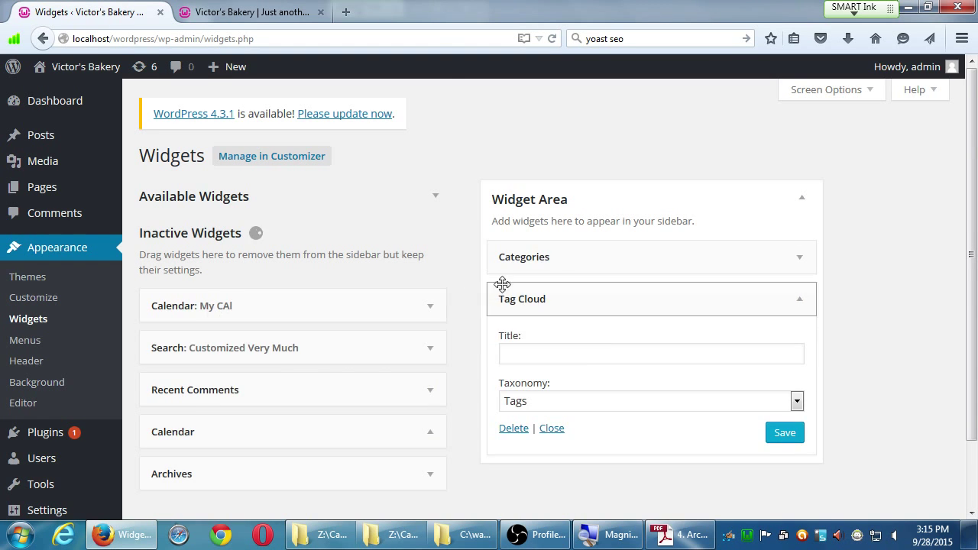
drag(502, 263, 247, 321)
drag(574, 260, 263, 314)
- Reload the bakery's front page and inspect its sidebar without the deactivated widgets
click(262, 13)
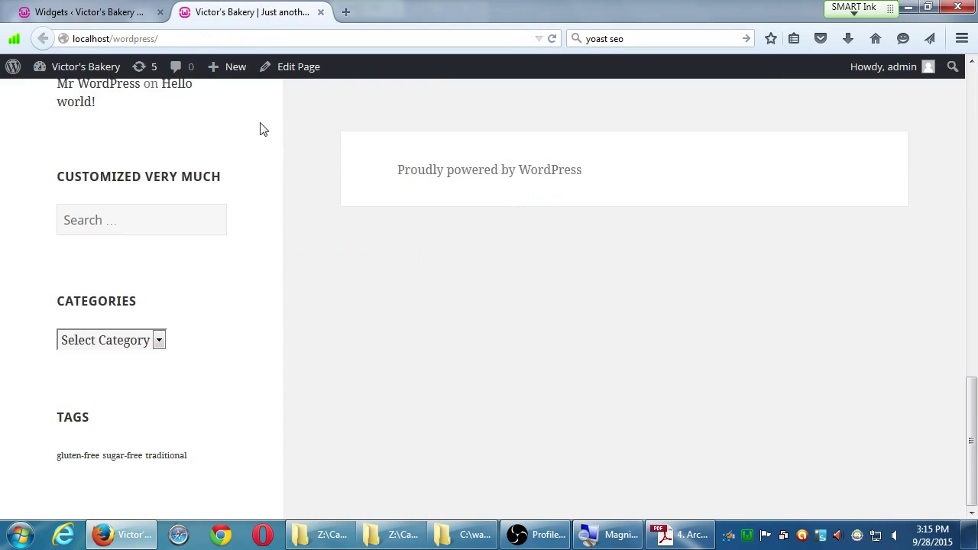
scroll(310, 408, up, 3)
scroll(311, 406, up, 3)
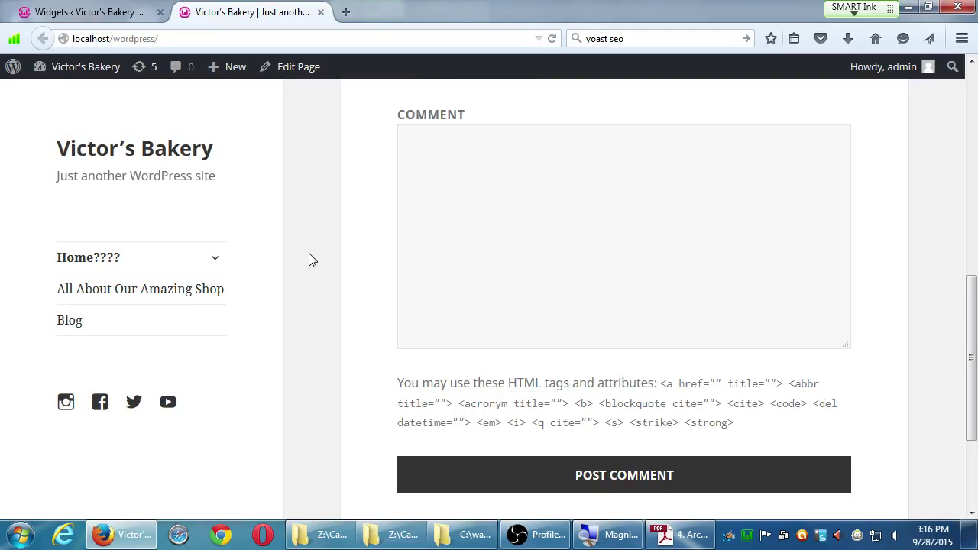
click(130, 11)
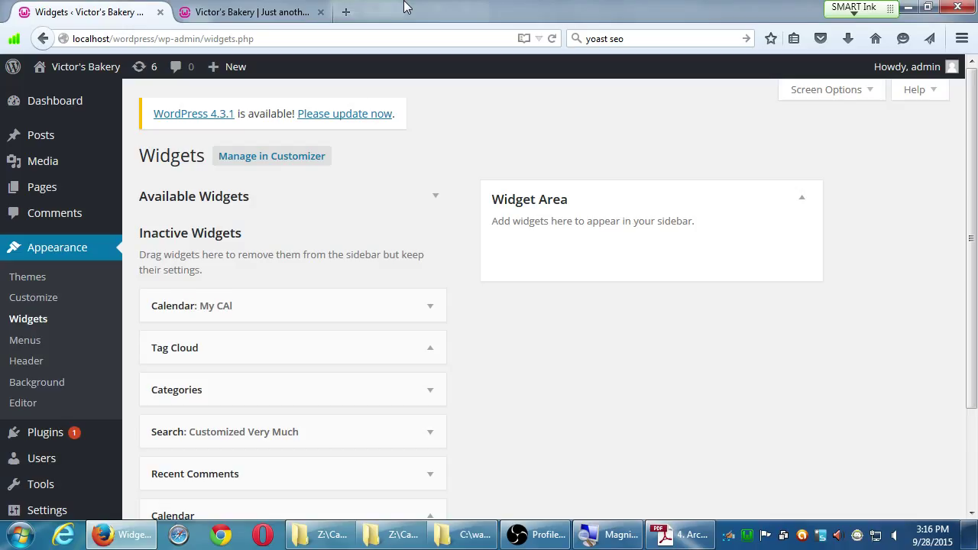
key(ctrl+Tab)
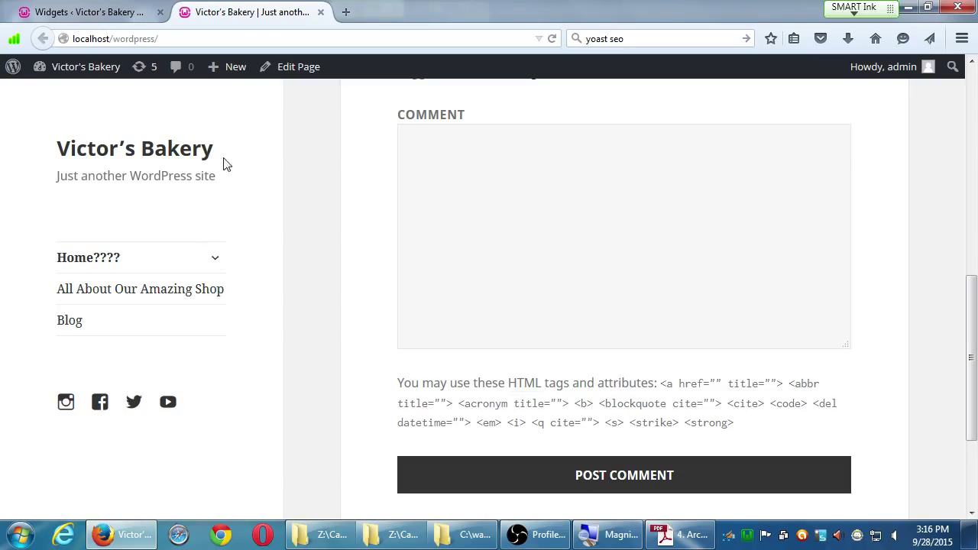
- Open the Menus admin page in a separate browser tab and go to the menu structure
click(124, 17)
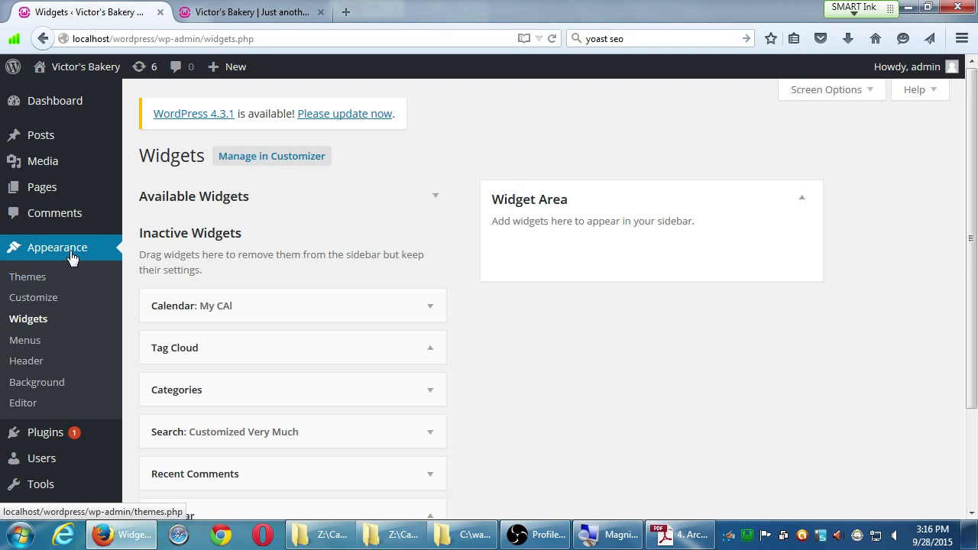
middle_click(36, 344)
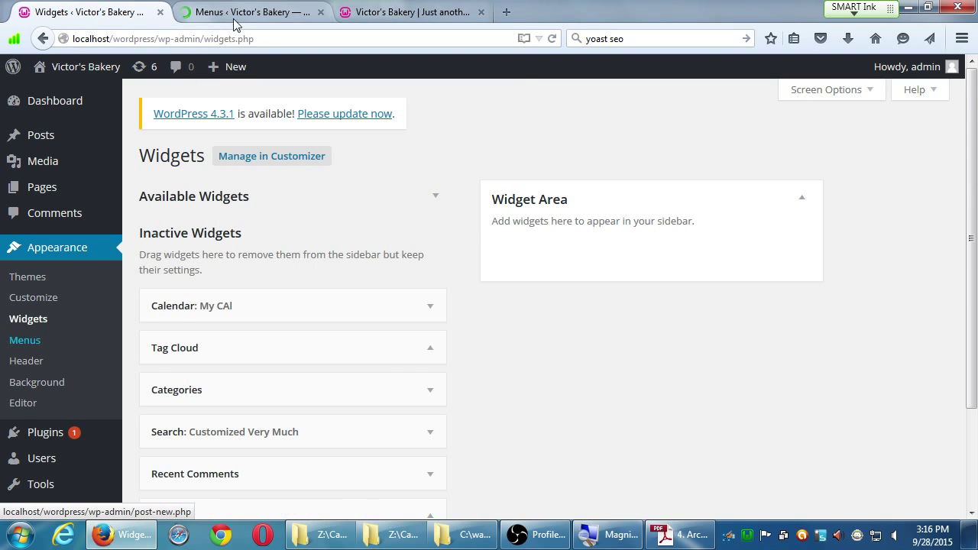
click(233, 12)
scroll(493, 329, down, 3)
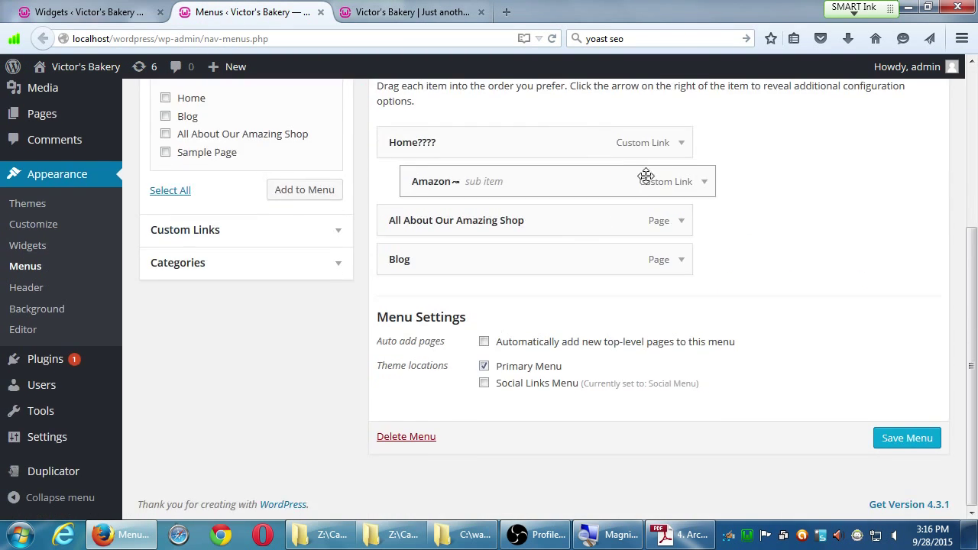
- Change the navigation label of the "Home????" menu item to "Home" and save the Main Menu
click(677, 147)
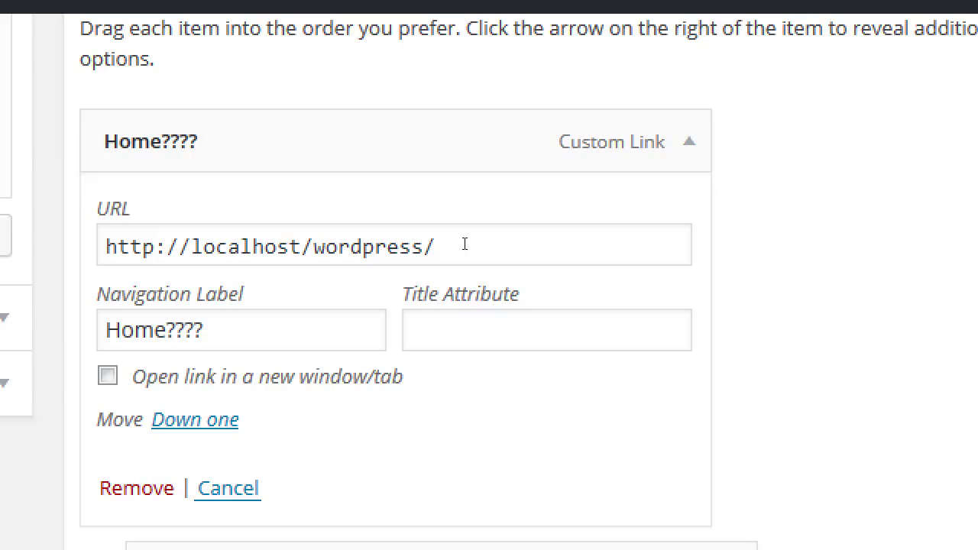
key(Tab)
key(BackSpace)
key(BackSpace)
key(BackSpace)
key(BackSpace)
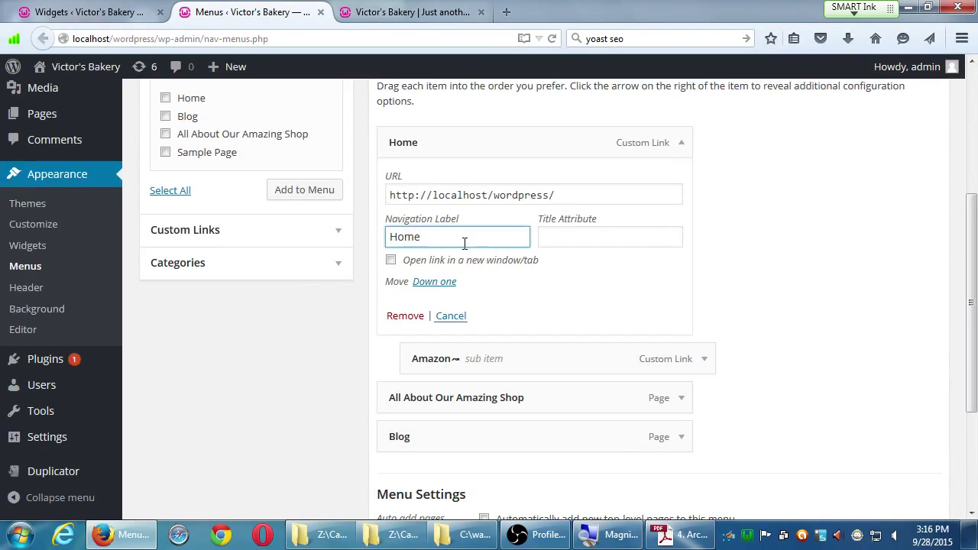
scroll(768, 347, up, 3)
click(906, 247)
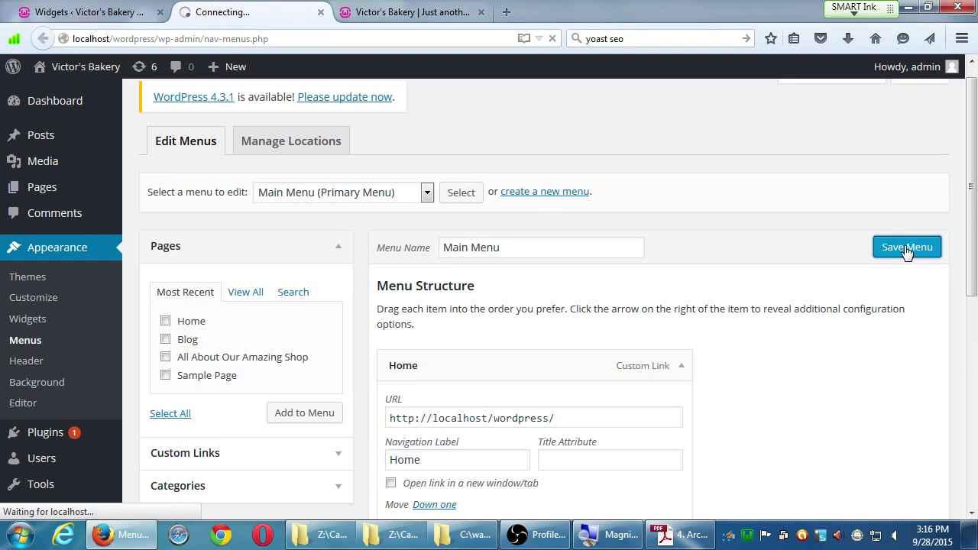
- Reload the bakery's front page and check the first item of its navigation menu
click(92, 12)
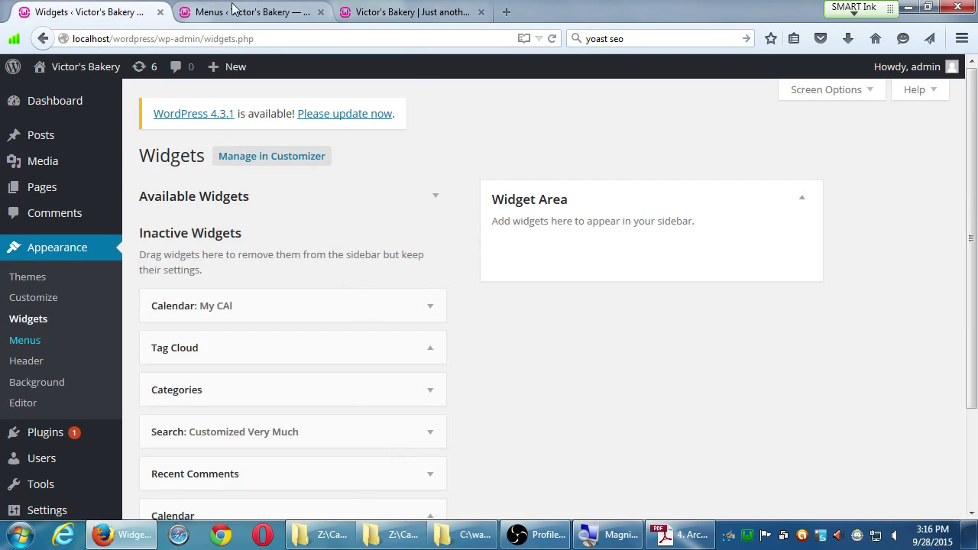
click(365, 14)
key(F5)
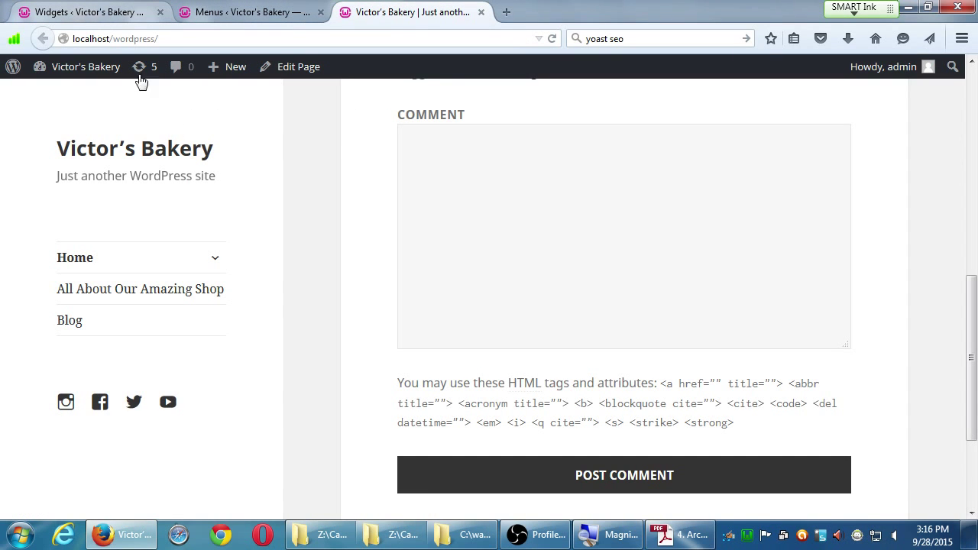
scroll(329, 214, up, 8)
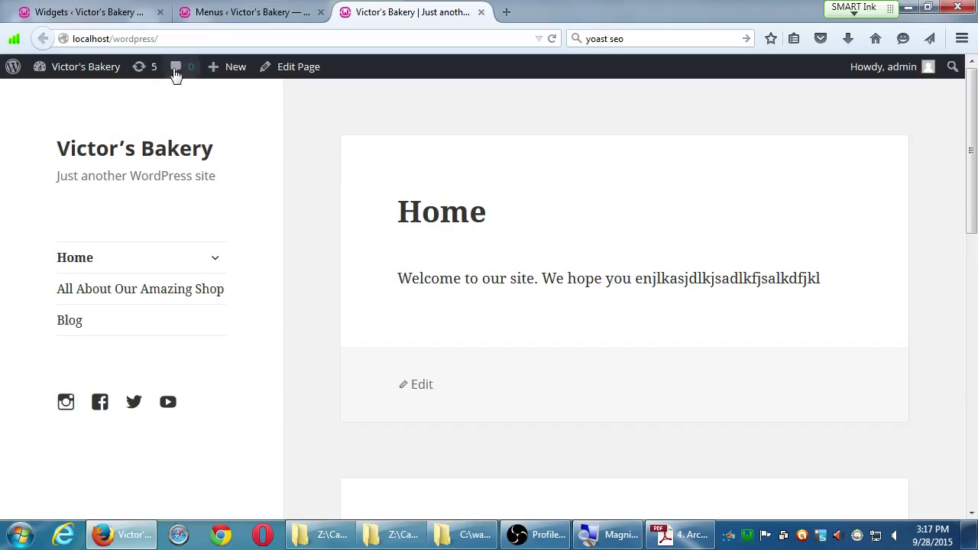
key(F5)
- Expand the available widgets on the Widgets page and add a Text widget to the Widget Area
click(109, 14)
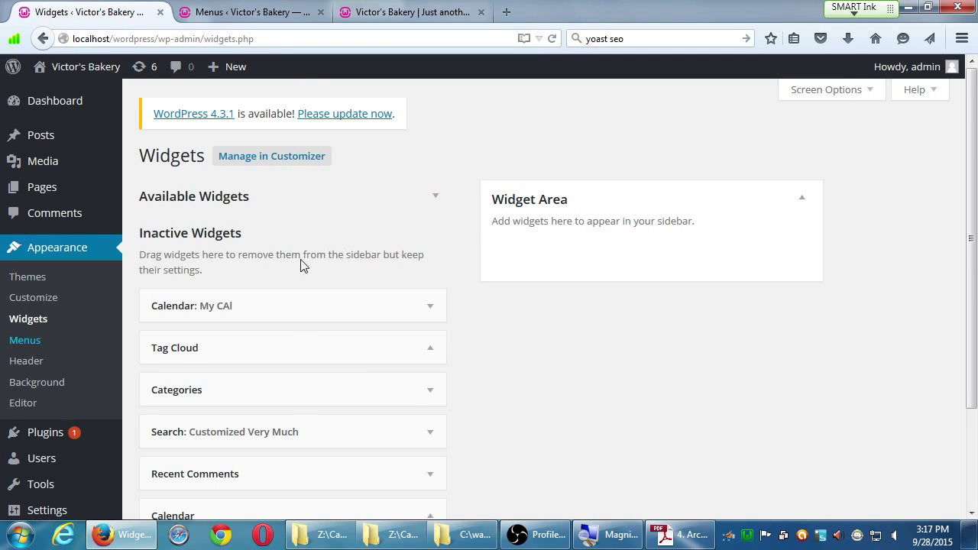
click(275, 197)
scroll(323, 260, down, 5)
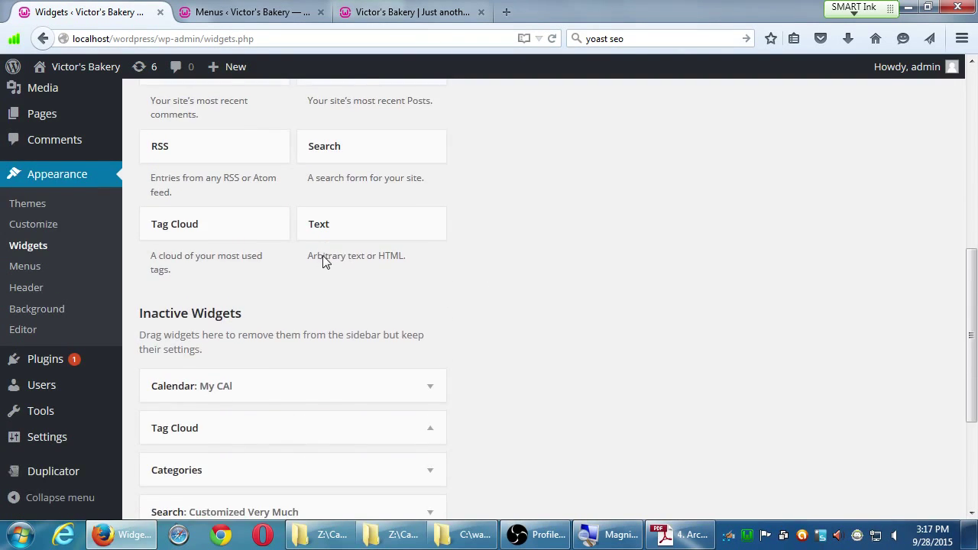
scroll(321, 259, up, 4)
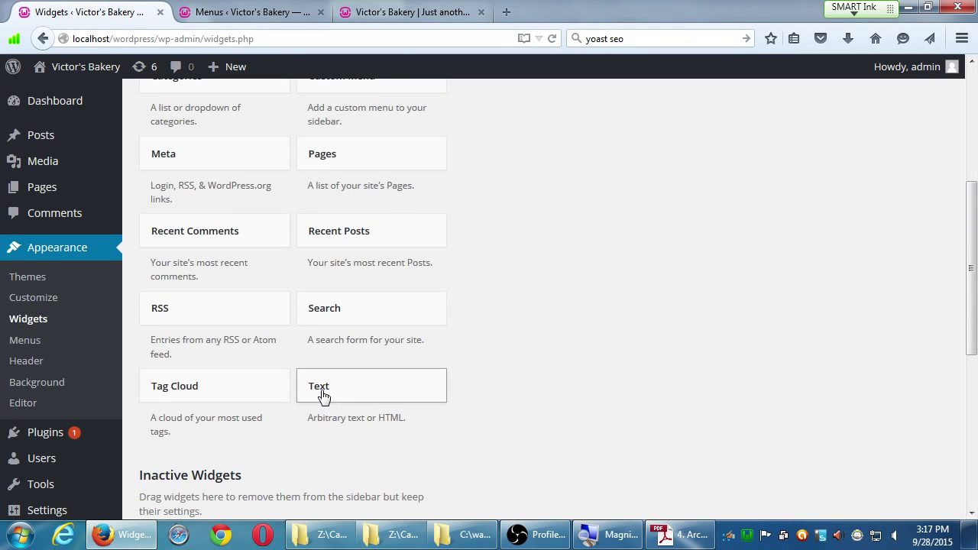
drag(322, 395, 563, 264)
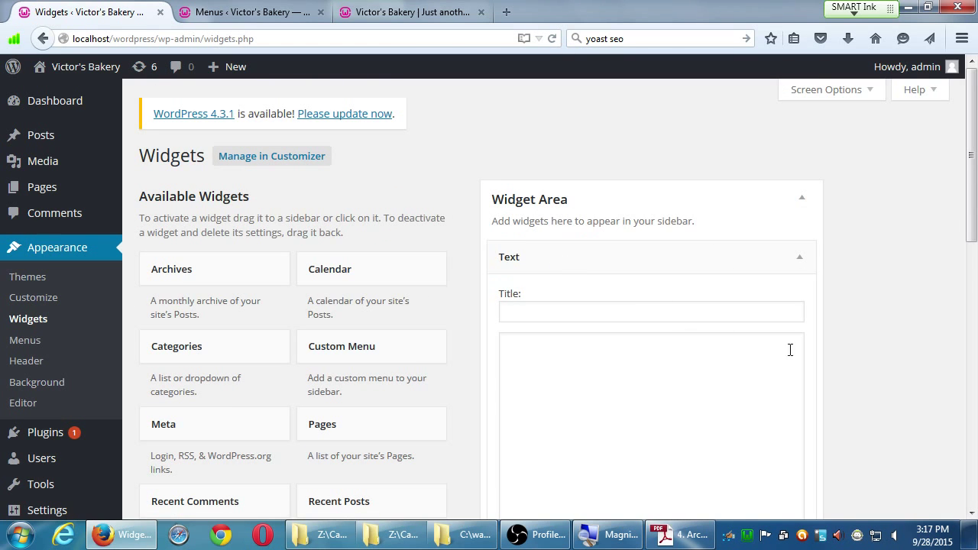
scroll(881, 344, down, 4)
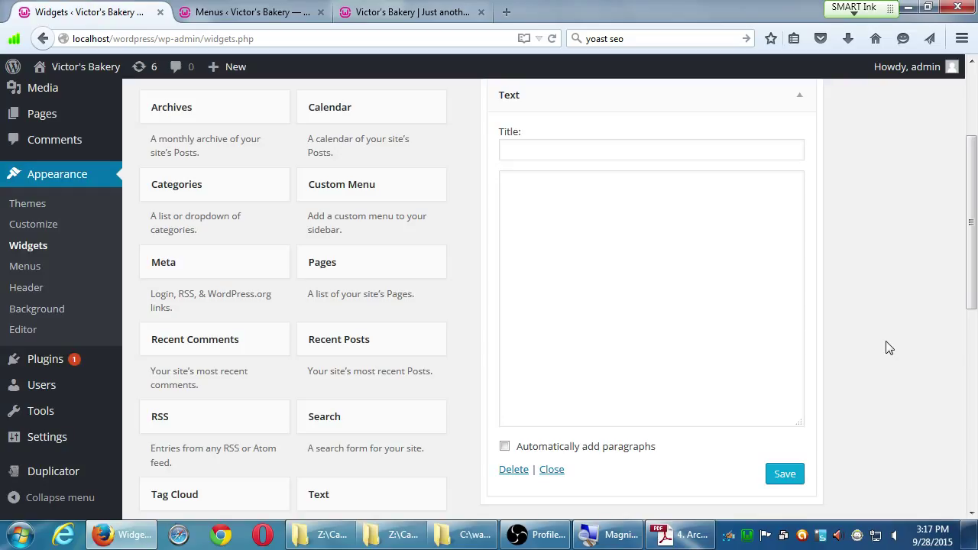
- Title the new Text widget "YouTube Video" and save it
click(675, 155)
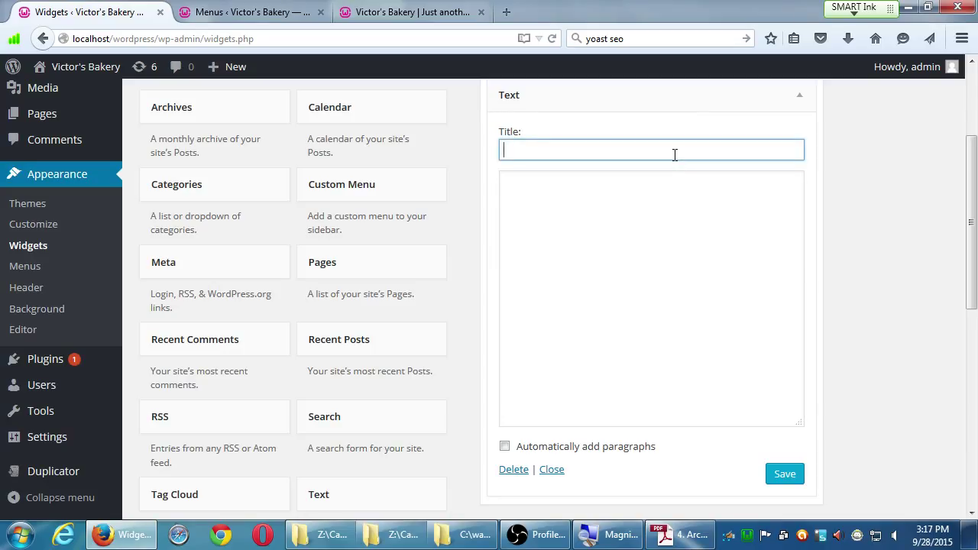
text(YouTube Video)
click(781, 474)
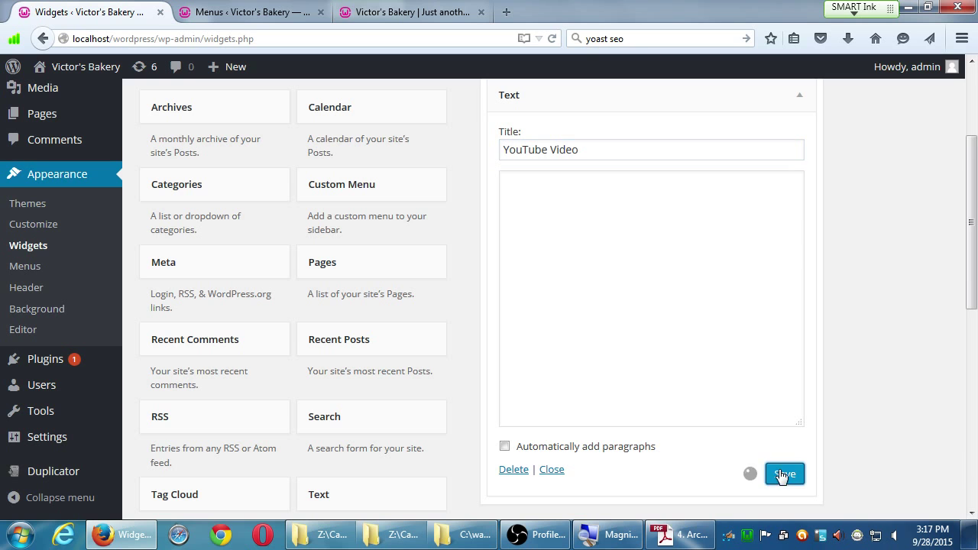
- Open YouTube in a new tab, search for "key lime pie" and open the Key Lime Pie Recipe Demonstration video
click(505, 12)
text(youtu)
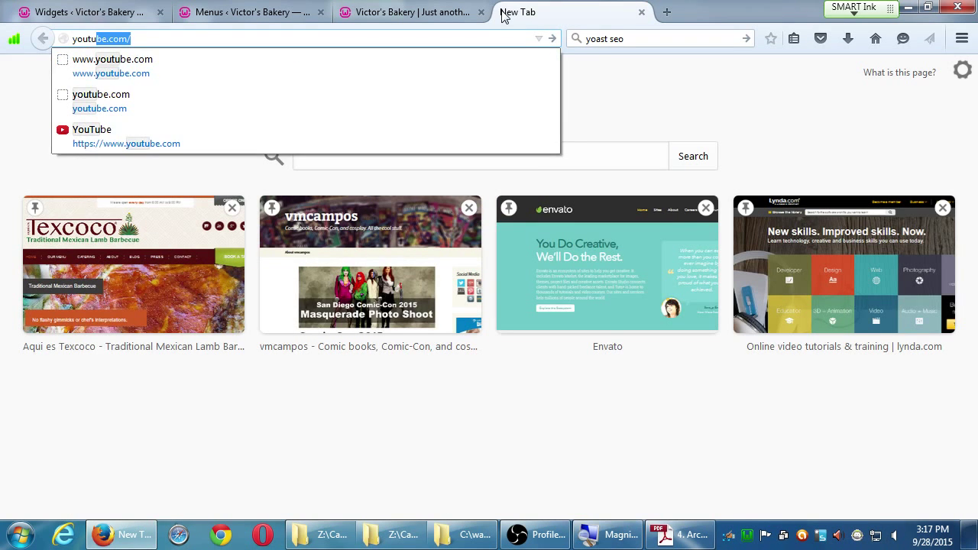
key(Return)
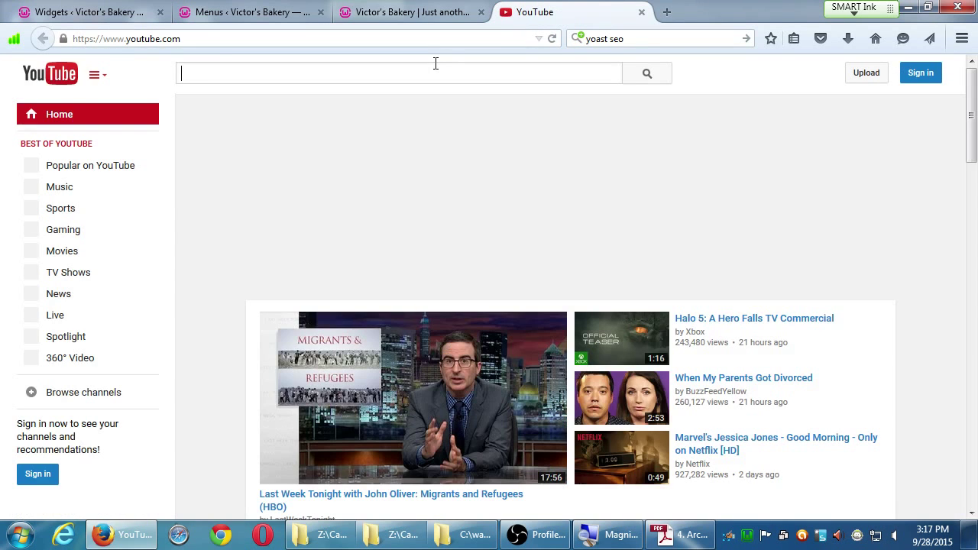
text(key lime pie)
key(Return)
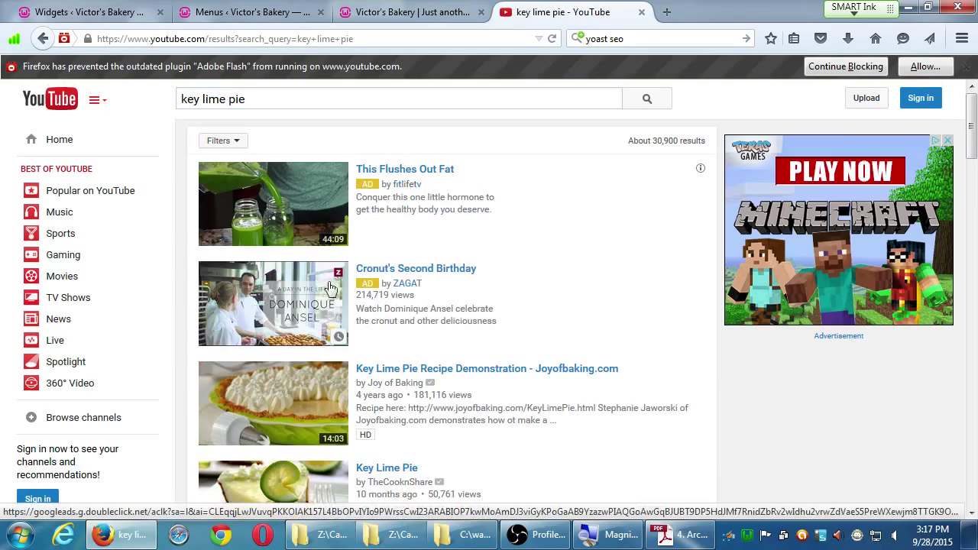
click(384, 370)
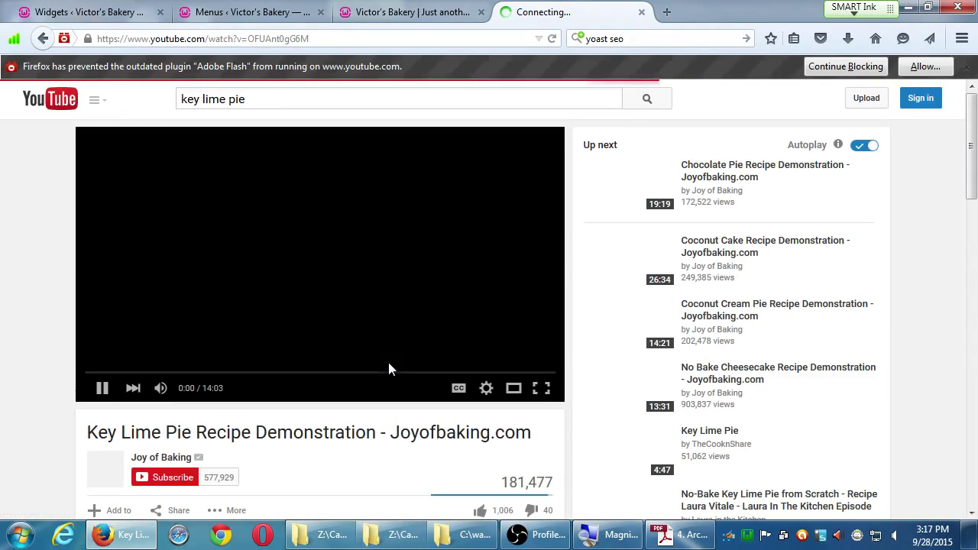
- Display the video's sharing options and copy its iframe embed code
scroll(275, 416, down, 2)
click(172, 338)
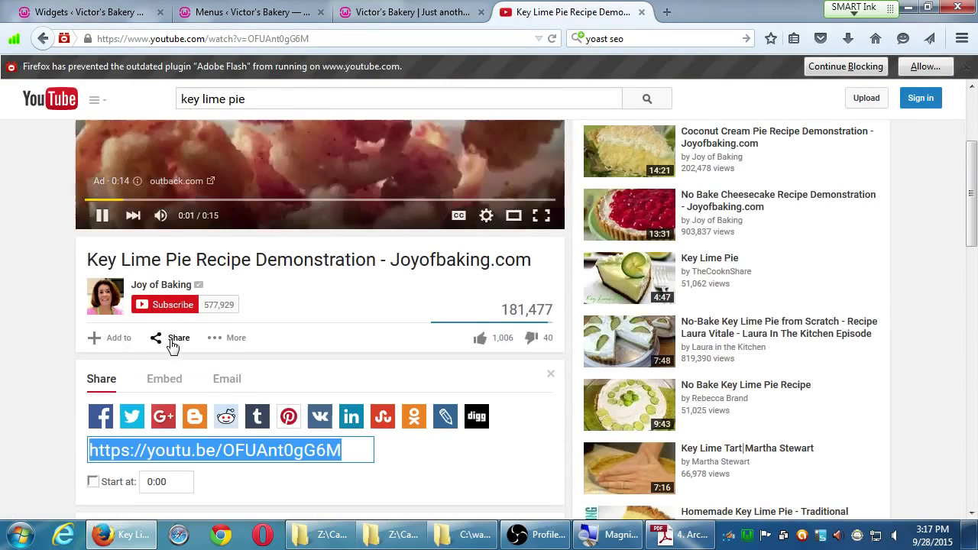
scroll(172, 344, down, 2)
click(164, 320)
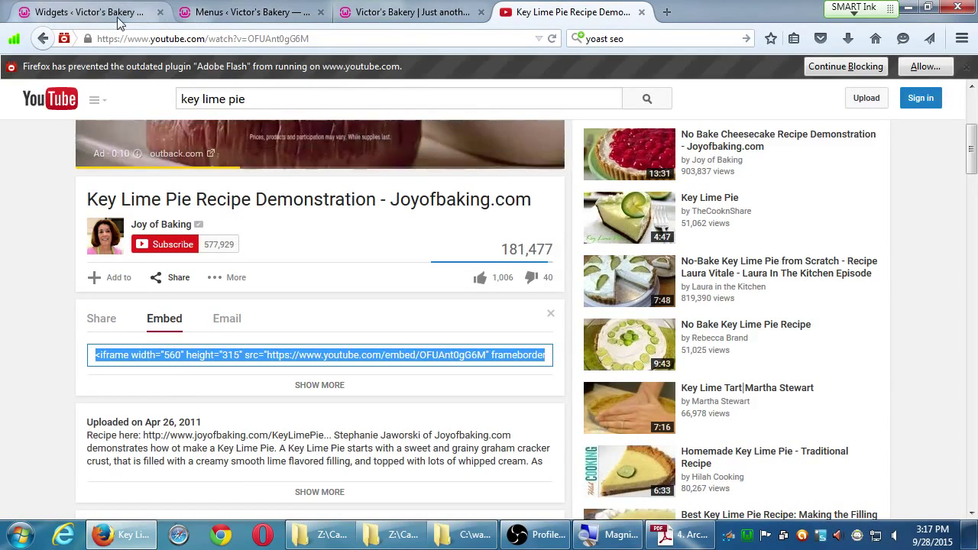
- Paste the video's iframe embed code into the content of the "YouTube Video" text widget and save the widget
click(88, 12)
click(628, 282)
text(<iframe width="560" height="315" src="https://www.youtube.com/embed/OFUAnt0gG6M" frameborder="0" allowfullscreen></iframe>)
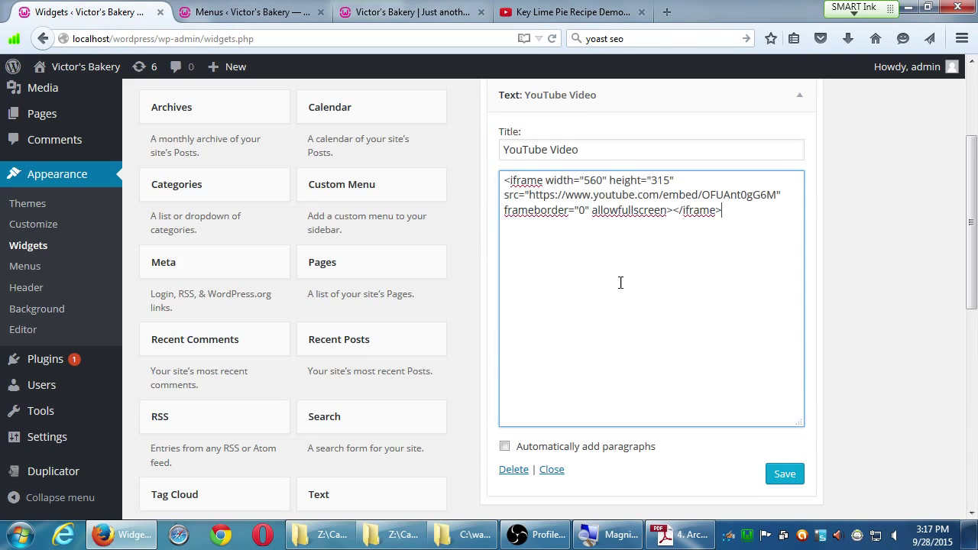
click(782, 474)
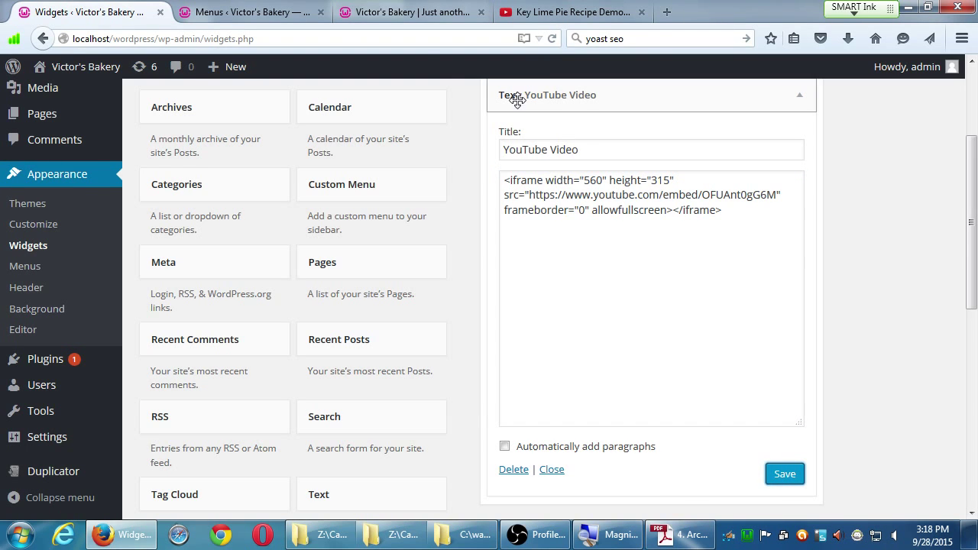
- Reload the bakery's front page and play the embedded key lime pie video in the sidebar
click(397, 14)
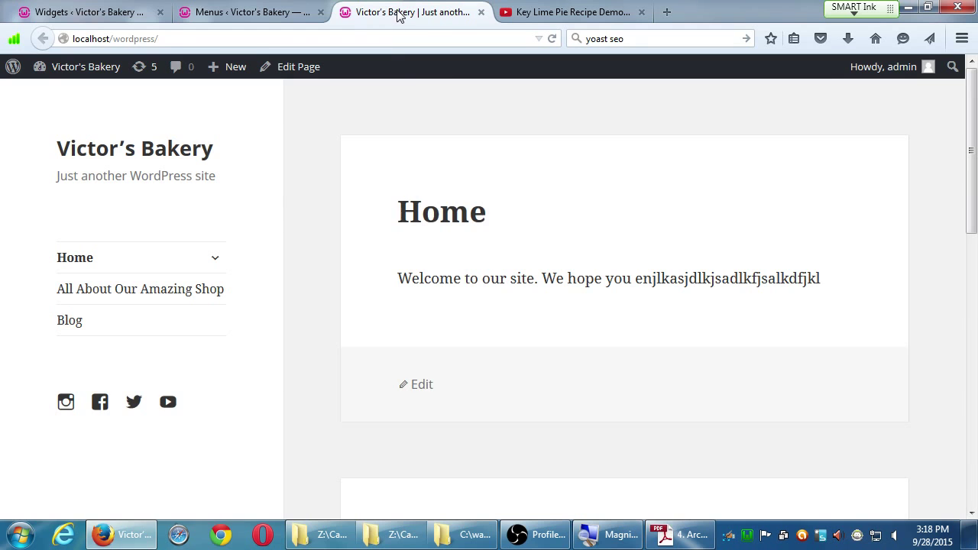
key(F5)
scroll(365, 305, down, 4)
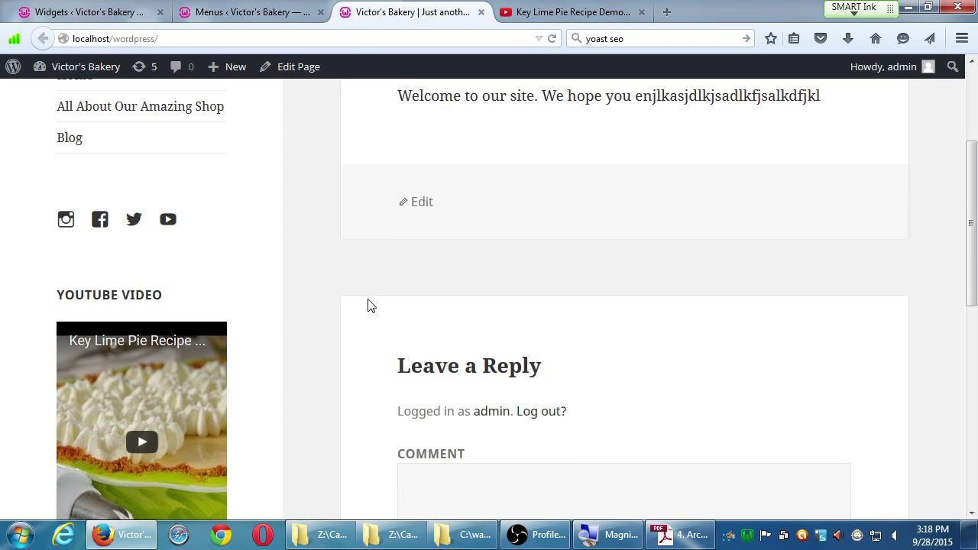
scroll(310, 337, down, 2)
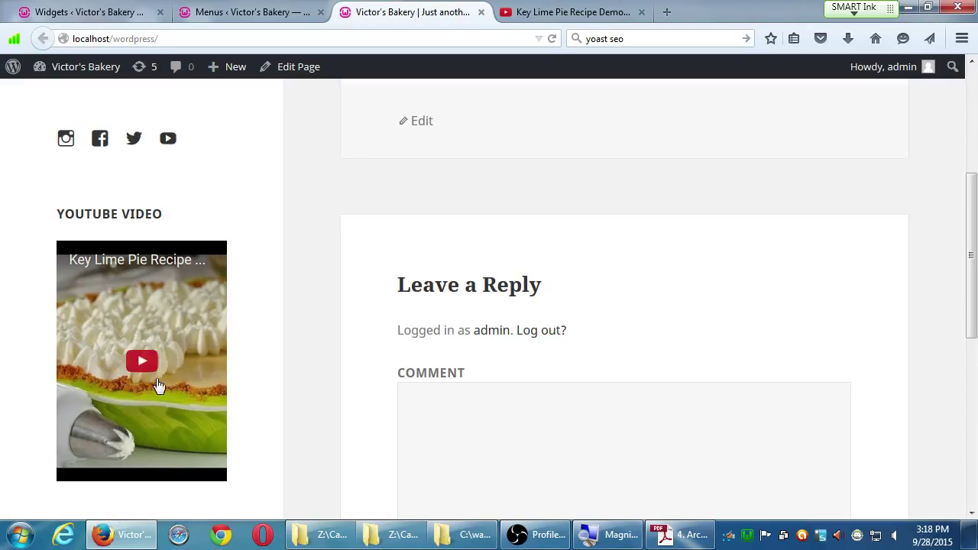
click(140, 363)
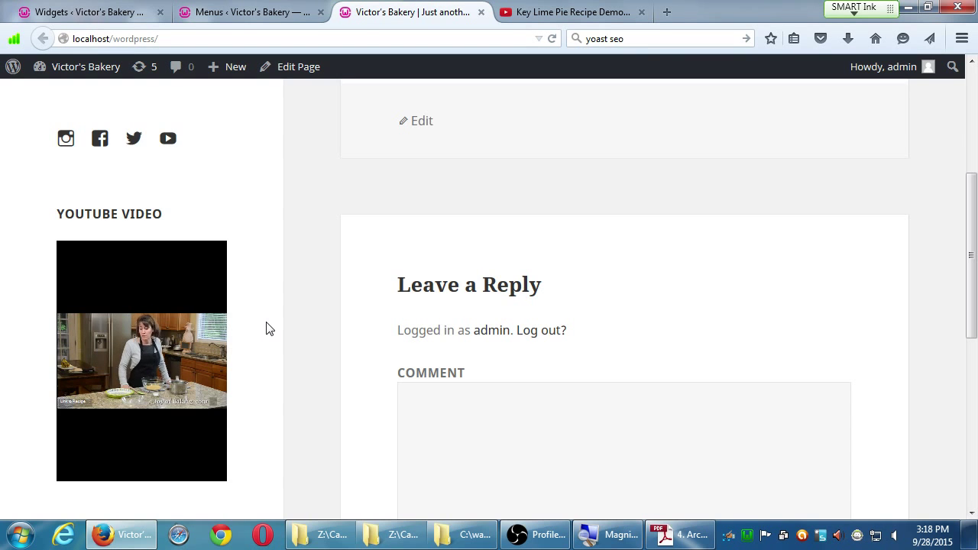
- Return to the widget administration and insert an empty line above the iframe code in the "YouTube Video" text widget
click(100, 18)
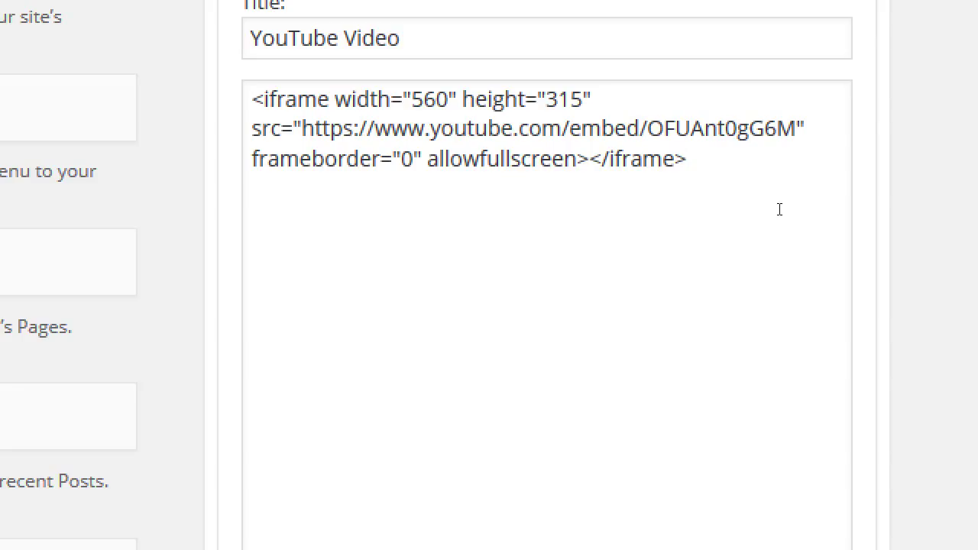
scroll(840, 212, up, 2)
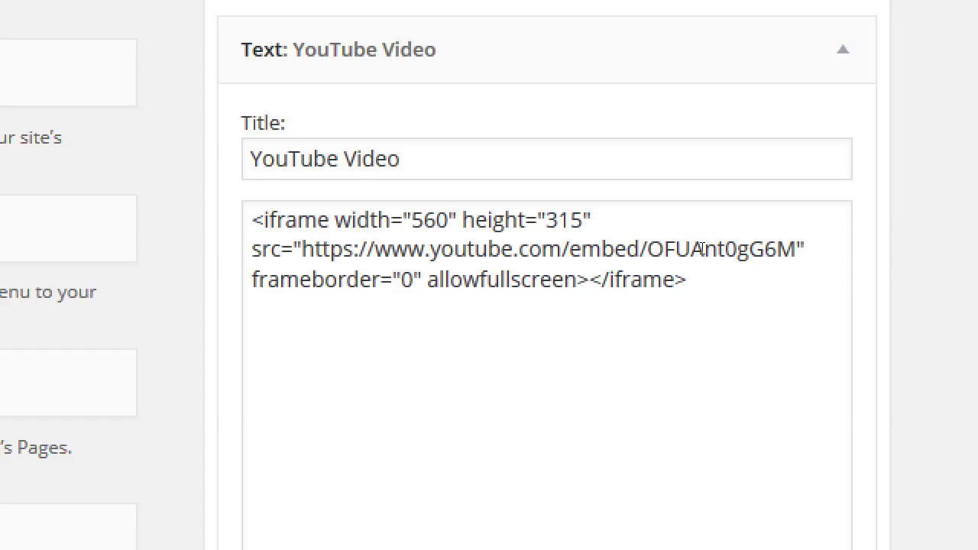
click(742, 320)
key(ctrl+Home)
key(Return)
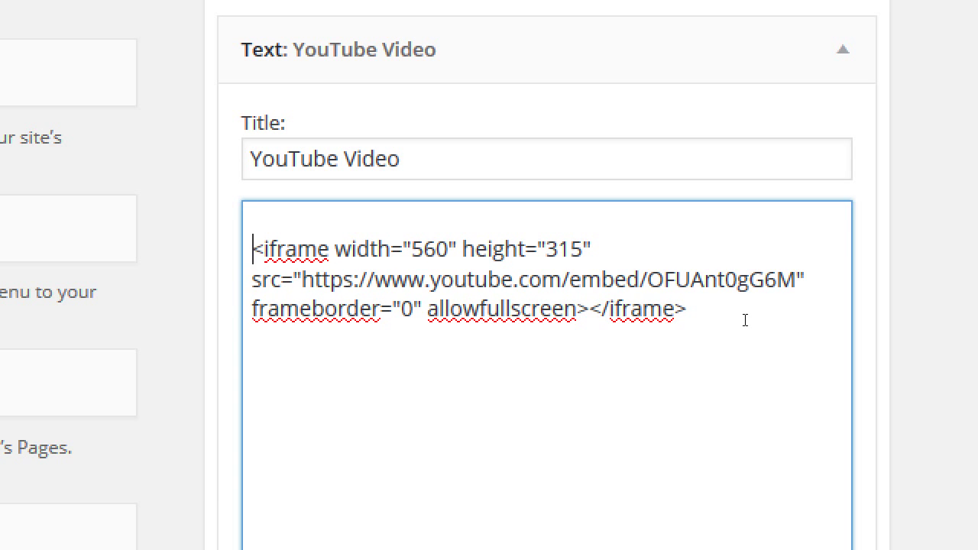
key(Up)
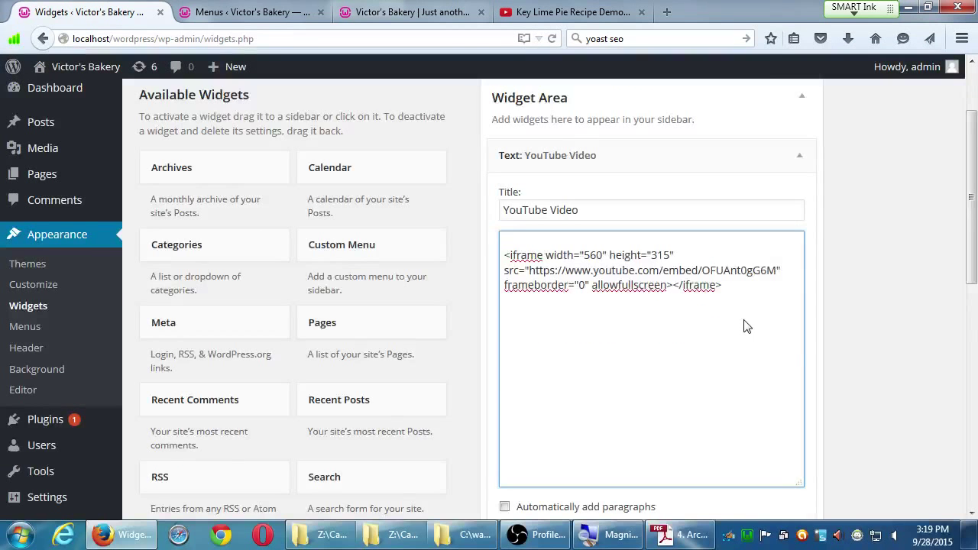
- Compare the text widget's title and code with the heading and video shown in the bakery front page sidebar
key(ctrl+Tab)
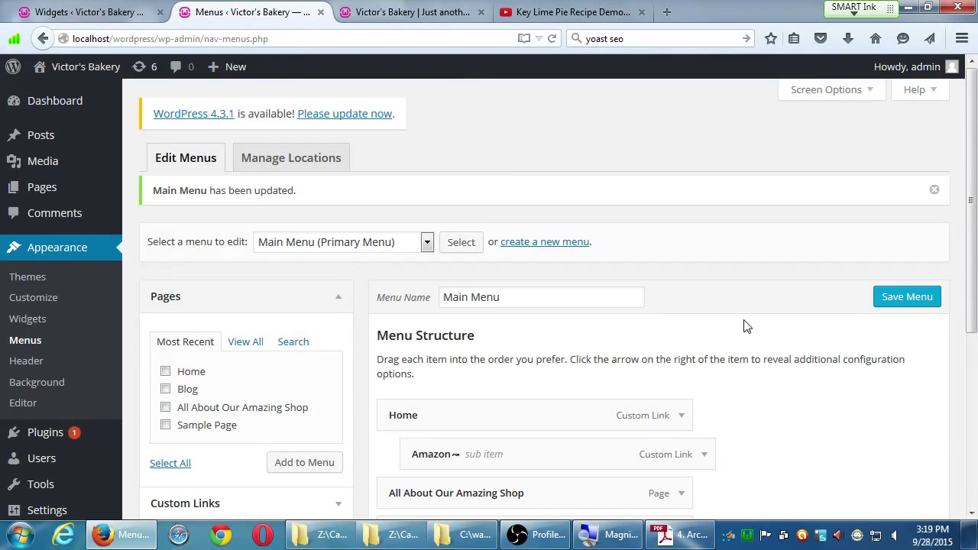
key(ctrl+Tab)
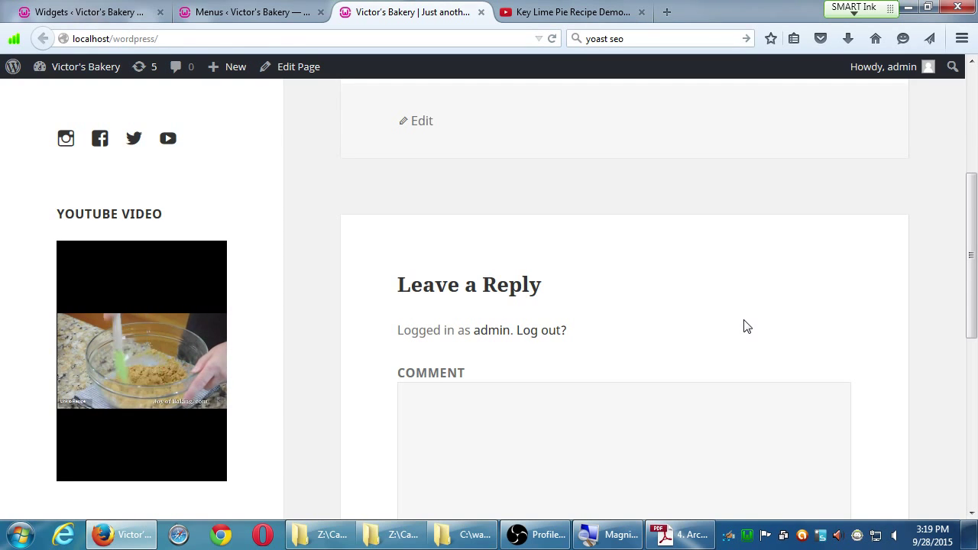
key(ctrl+Page_Up)
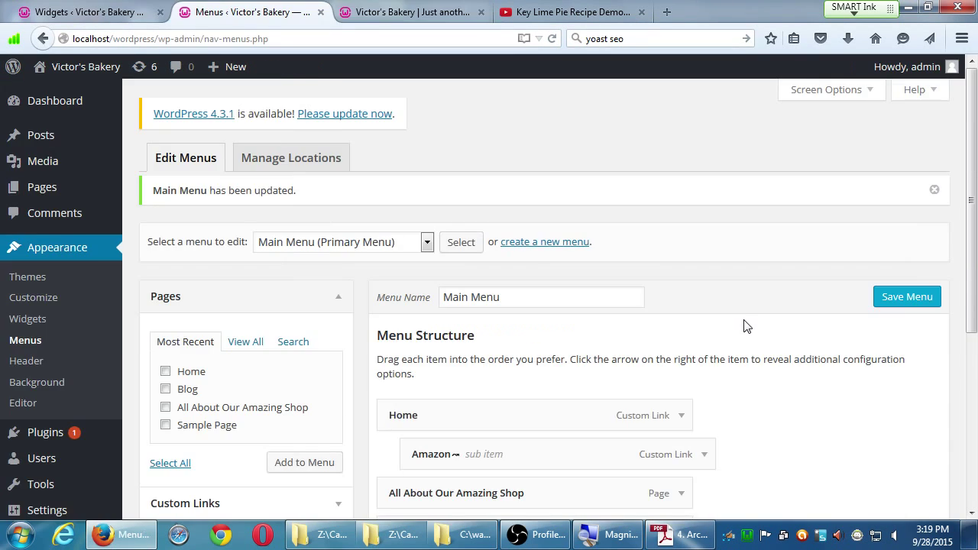
key(ctrl+Page_Up)
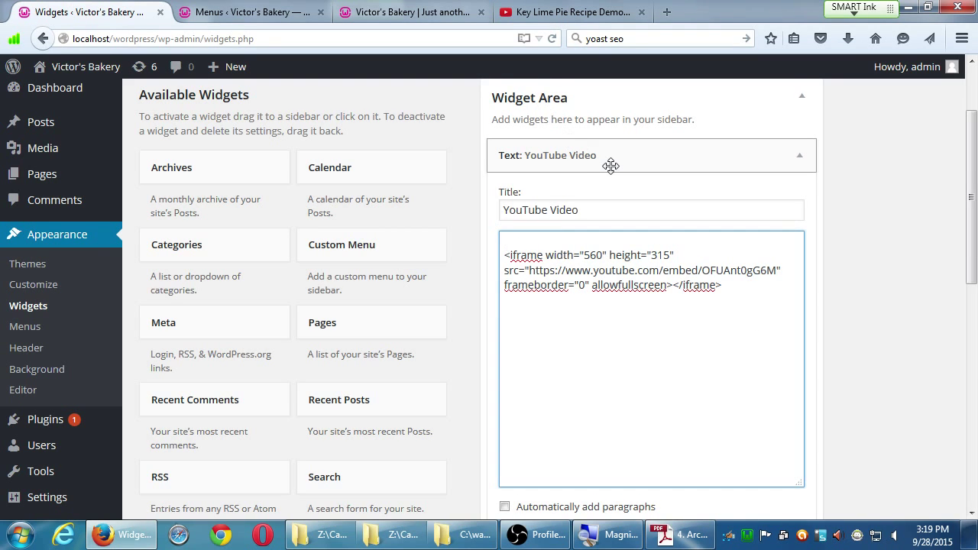
key(shift+Tab)
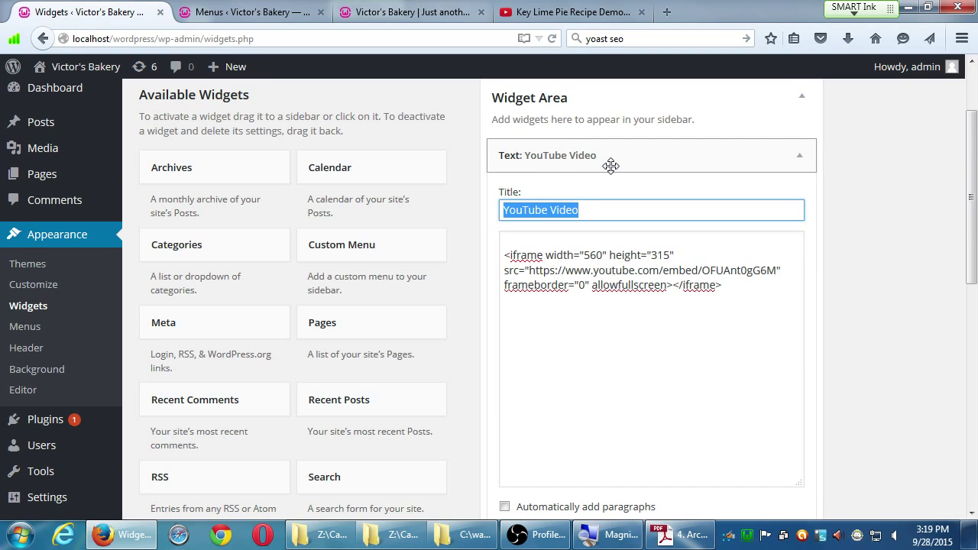
key(ctrl+Tab)
key(ctrl+Tab)
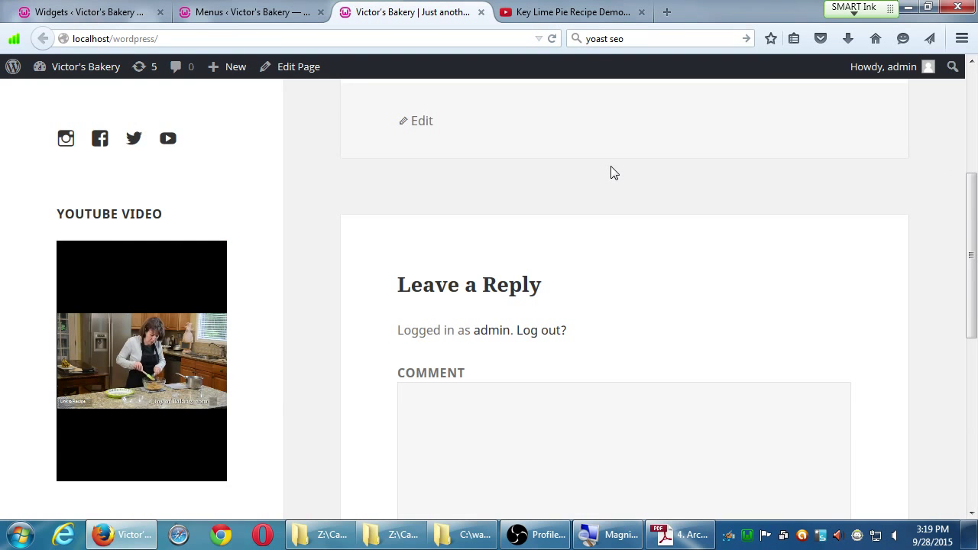
- Review the video and the embed code in its sharing options on the YouTube Key Lime Pie page
key(ctrl+Tab)
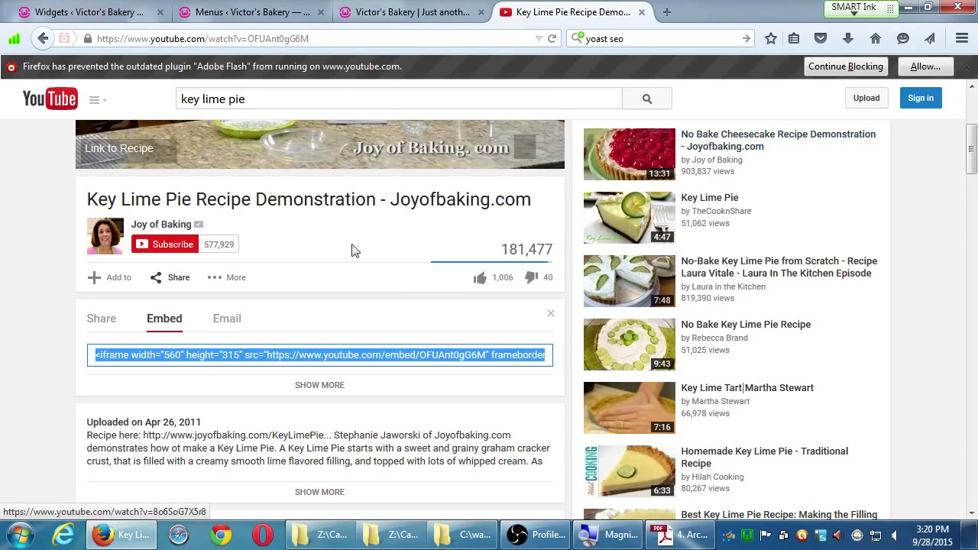
click(33, 315)
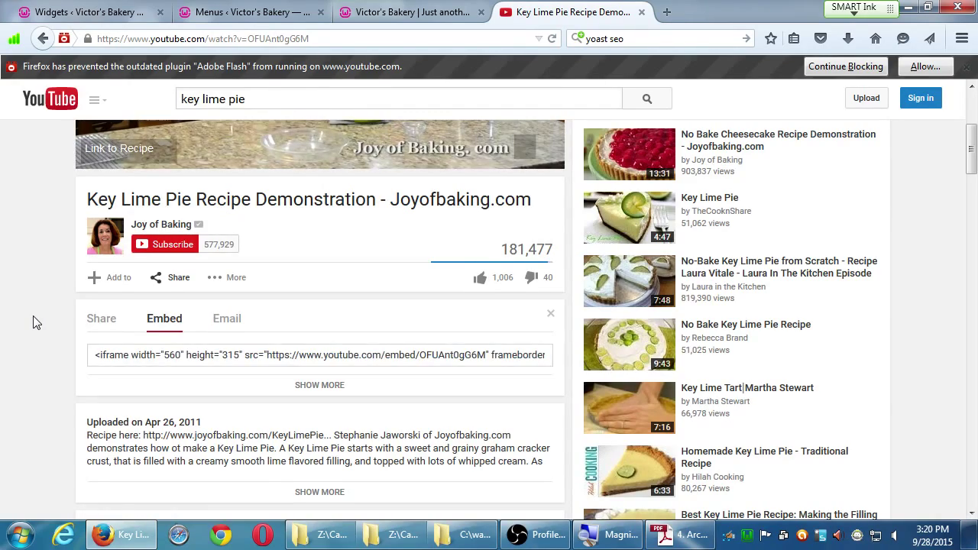
scroll(33, 315, up, 5)
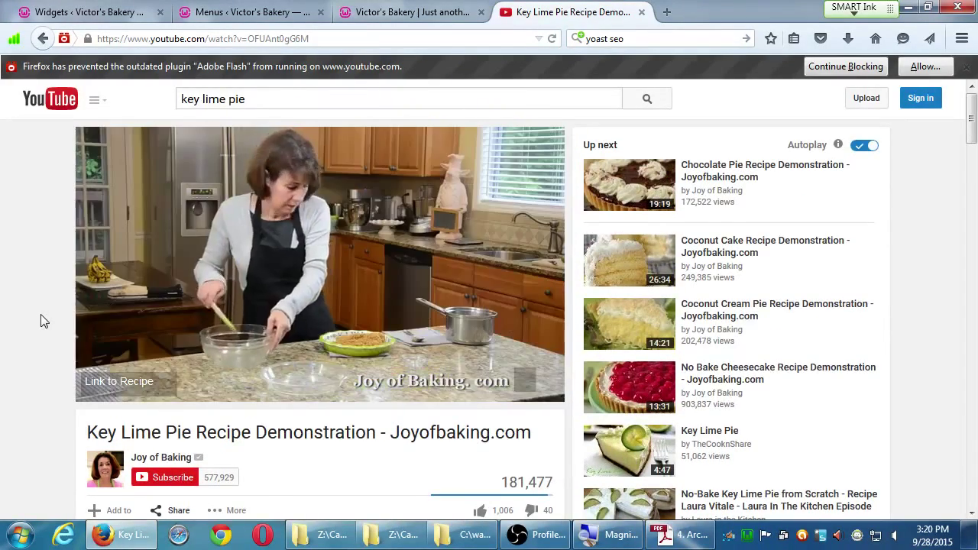
mouse_move(252, 278)
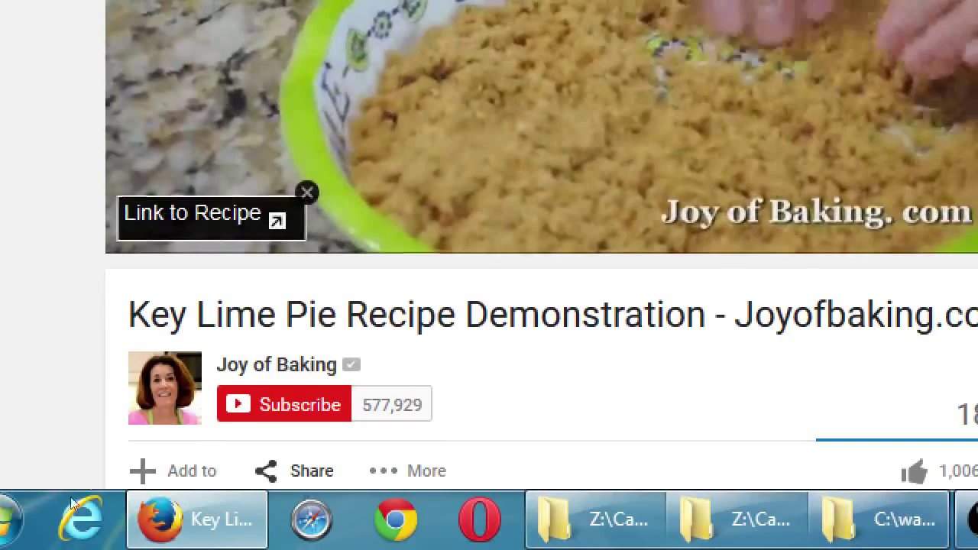
scroll(87, 466, down, 5)
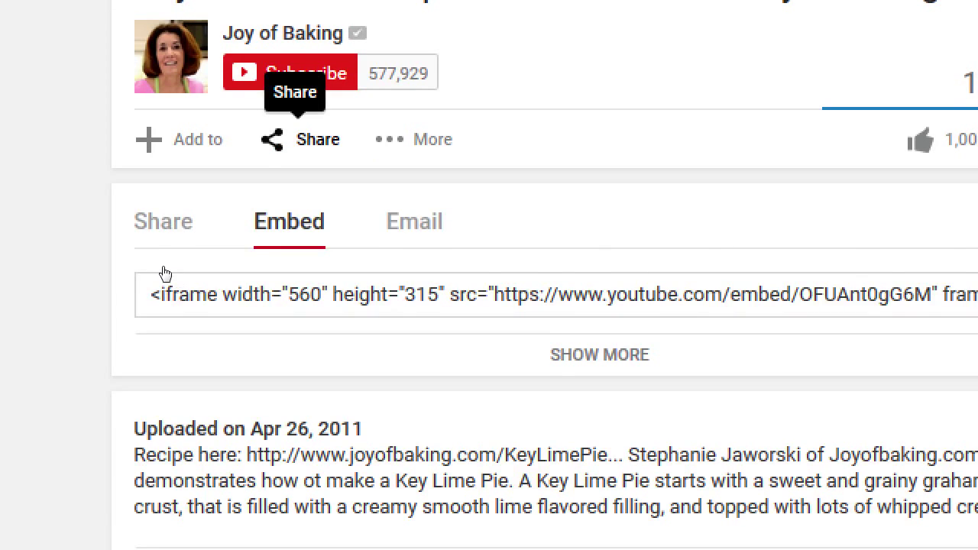
click(306, 137)
click(305, 139)
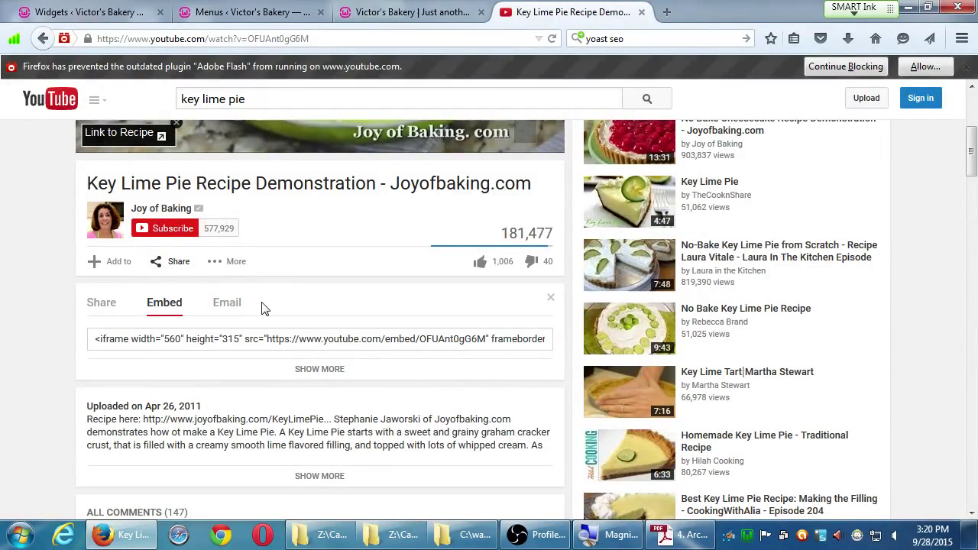
- Check the "YouTube Video" heading in the front page sidebar, and close the browser page holding the Menus administration
click(378, 14)
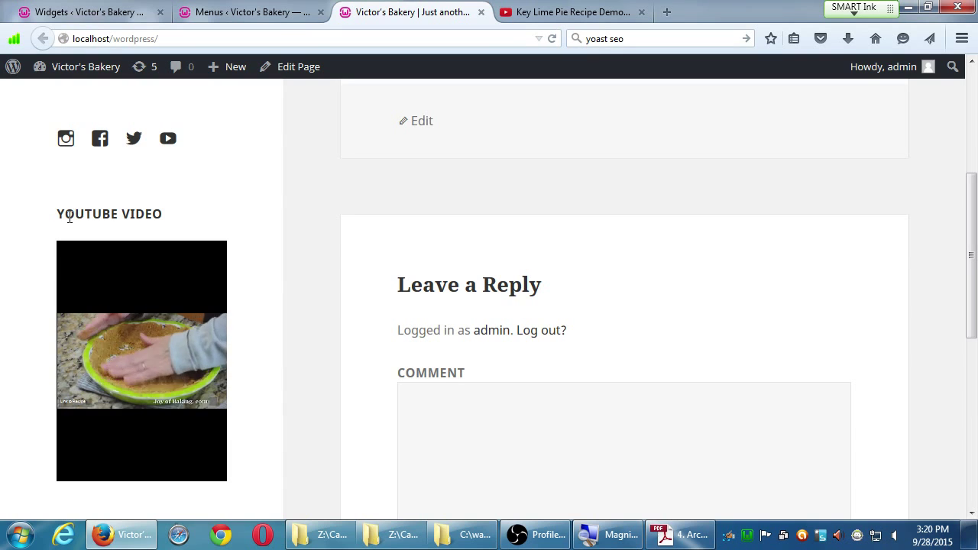
drag(65, 213, 162, 211)
click(224, 140)
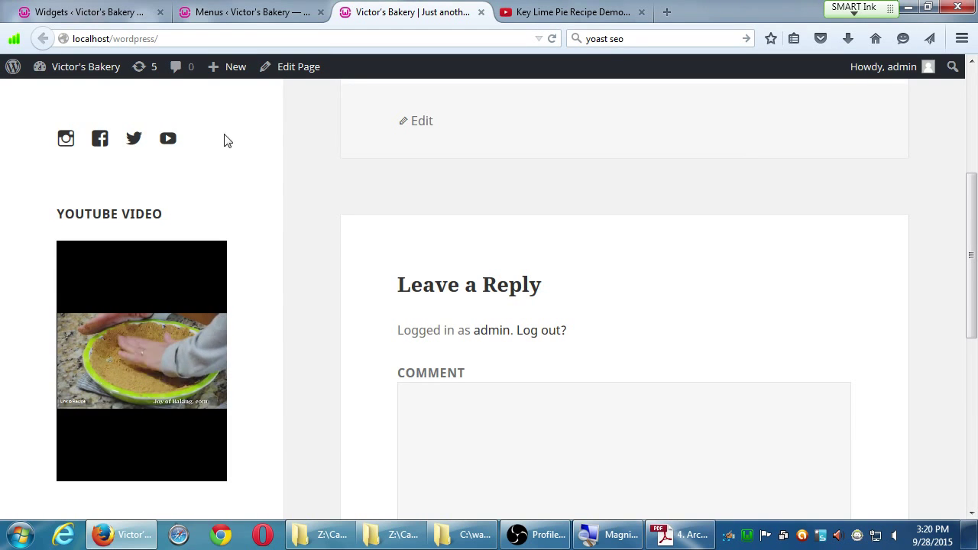
click(257, 13)
click(321, 12)
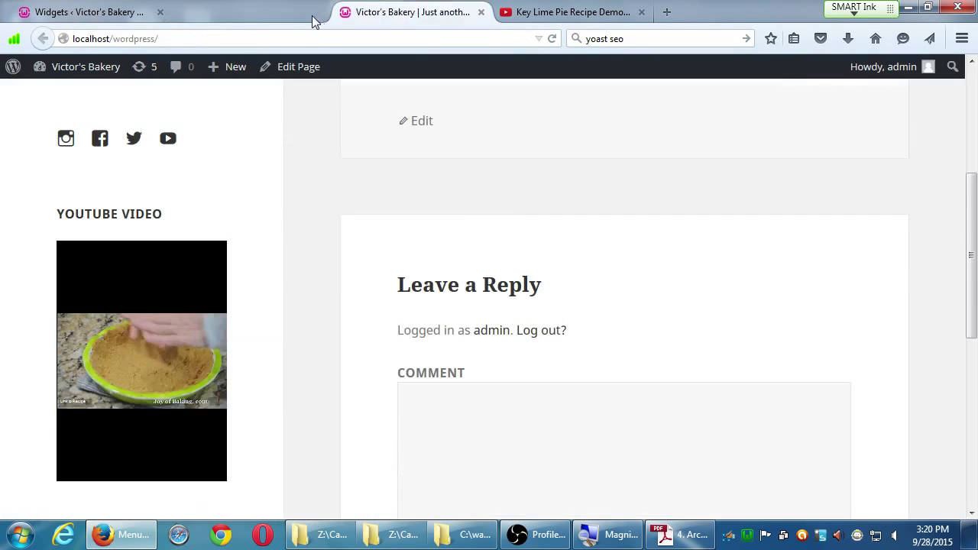
- Clear the text widget's title and add a span element containing "YouTube Video" on the line above the iframe code
click(104, 13)
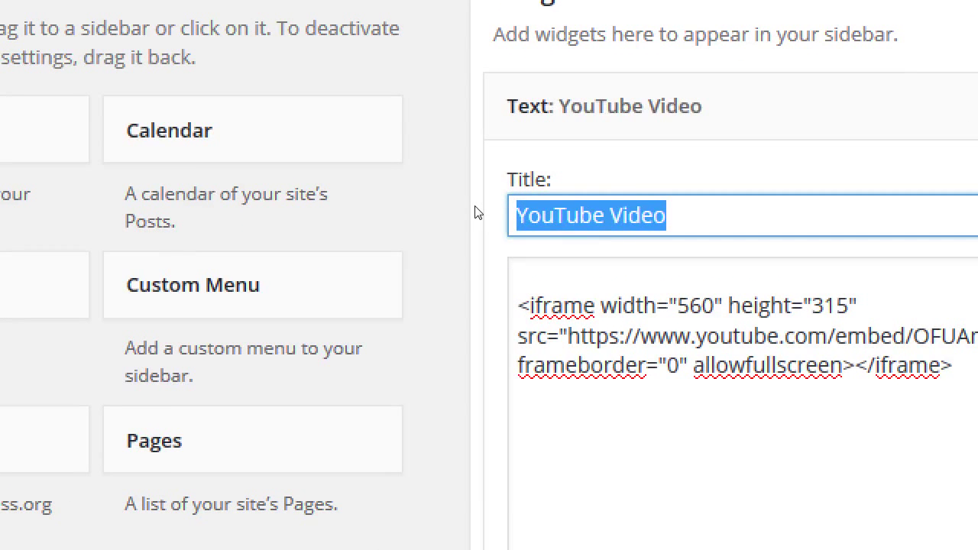
key(BackSpace)
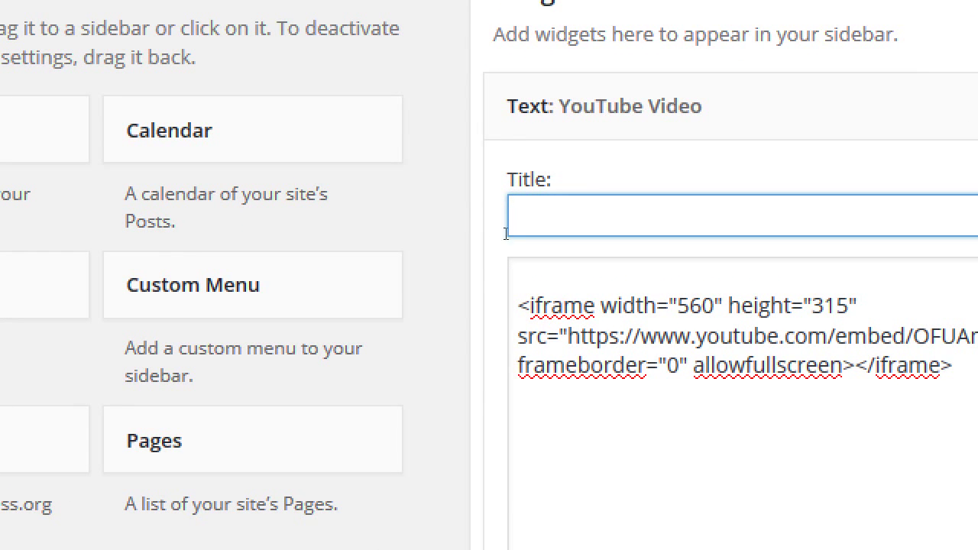
key(Tab)
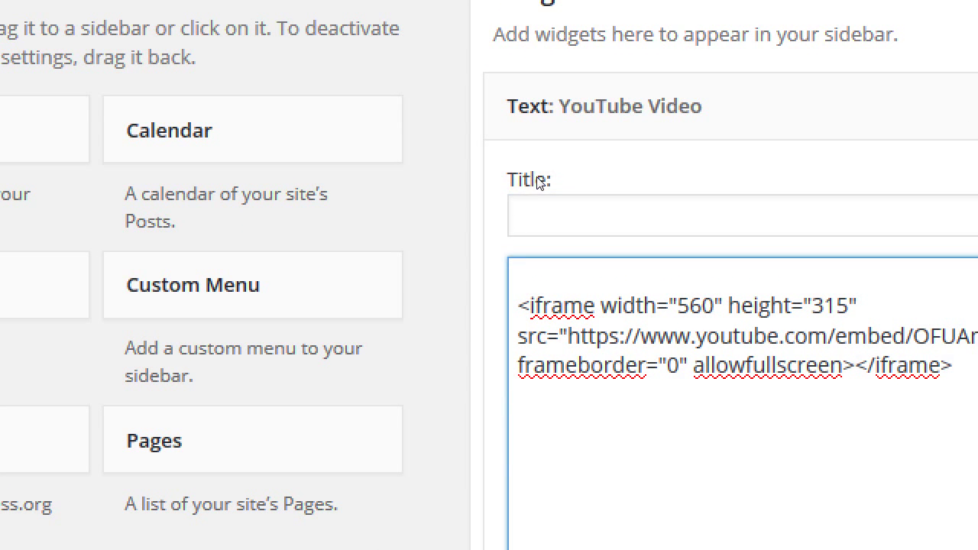
text(<span></span>)
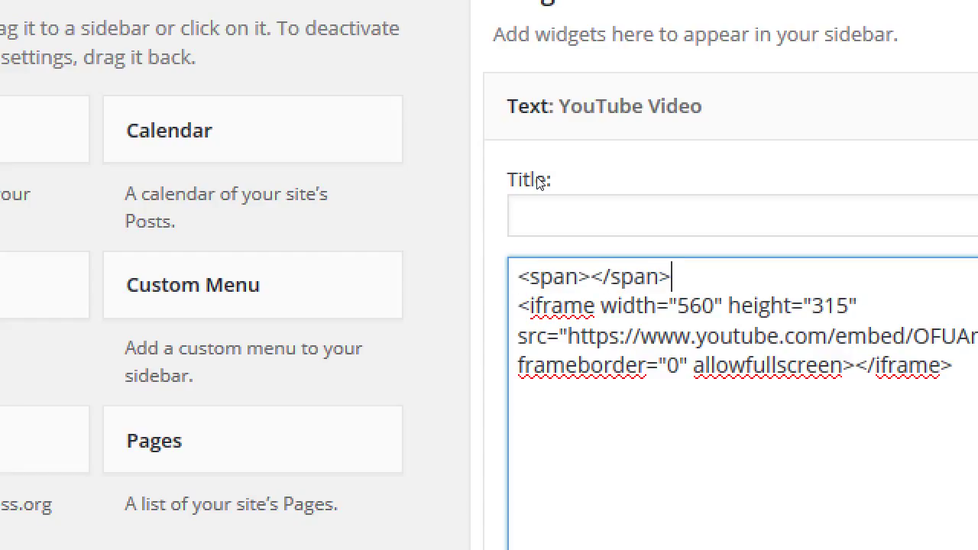
key(Left)
key(Left)
key(Left)
key(Left)
key(Left)
key(Left)
key(Left)
text(YouTube Video)
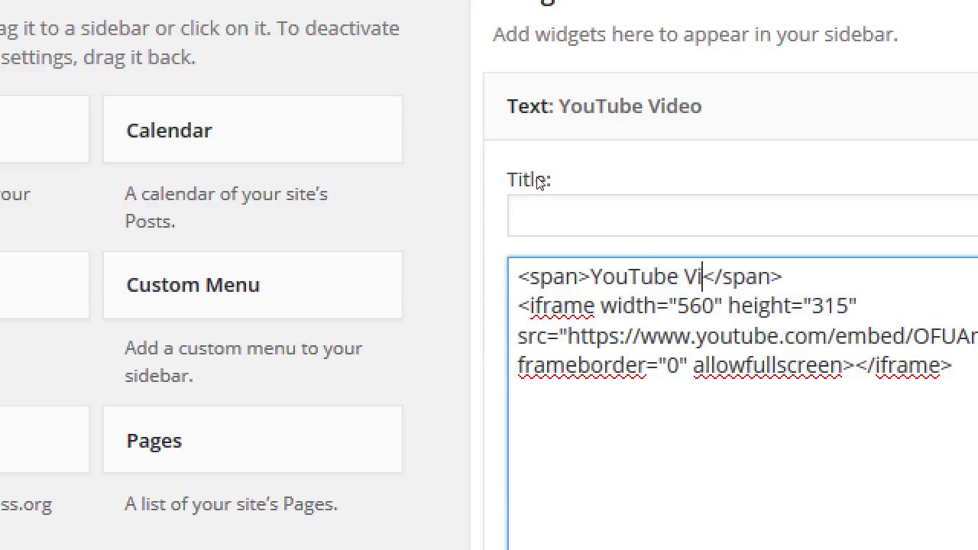
- Add the inline style "background-color: pink; color: white;" to the opening span tag in the text widget
key(ctrl+Left)
key(ctrl+Left)
key(Left)
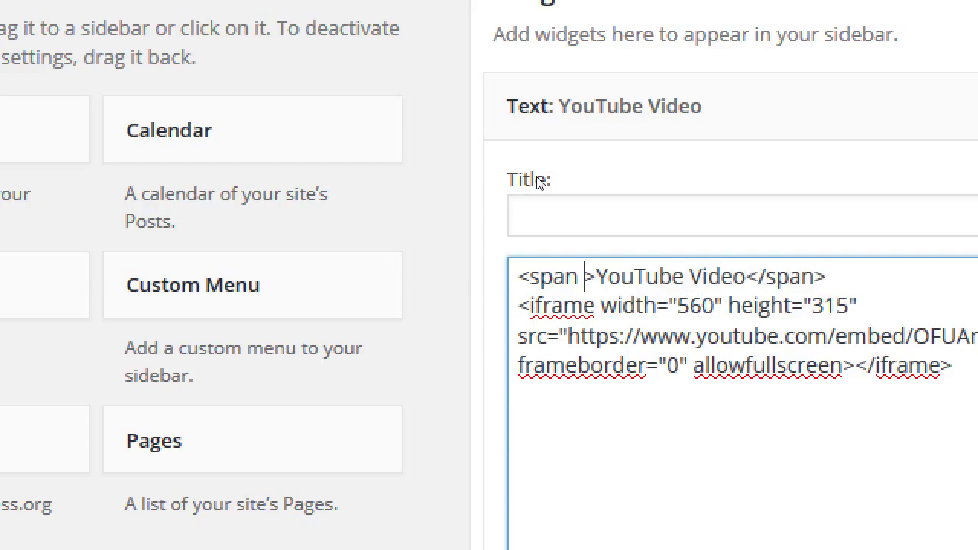
text(style="b")
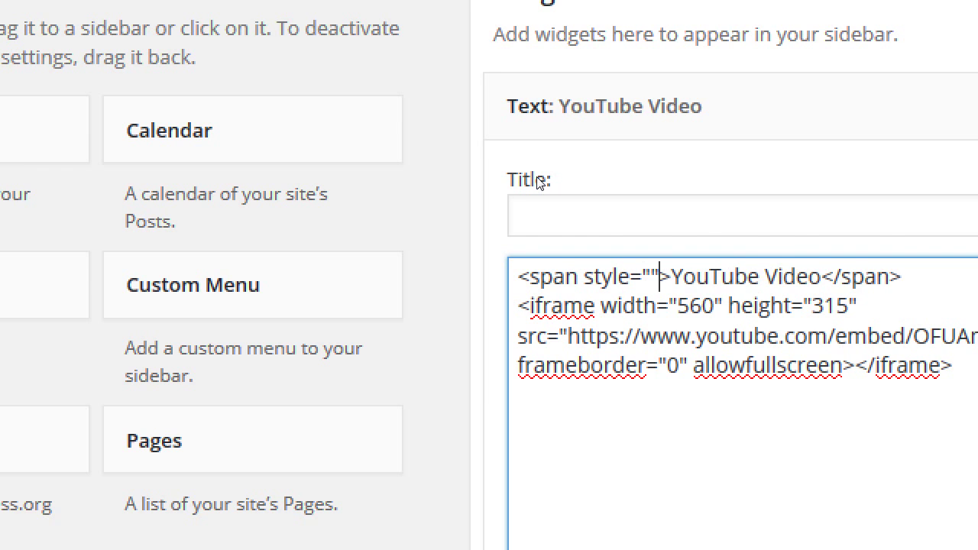
key(Left)
text(background-col9or)
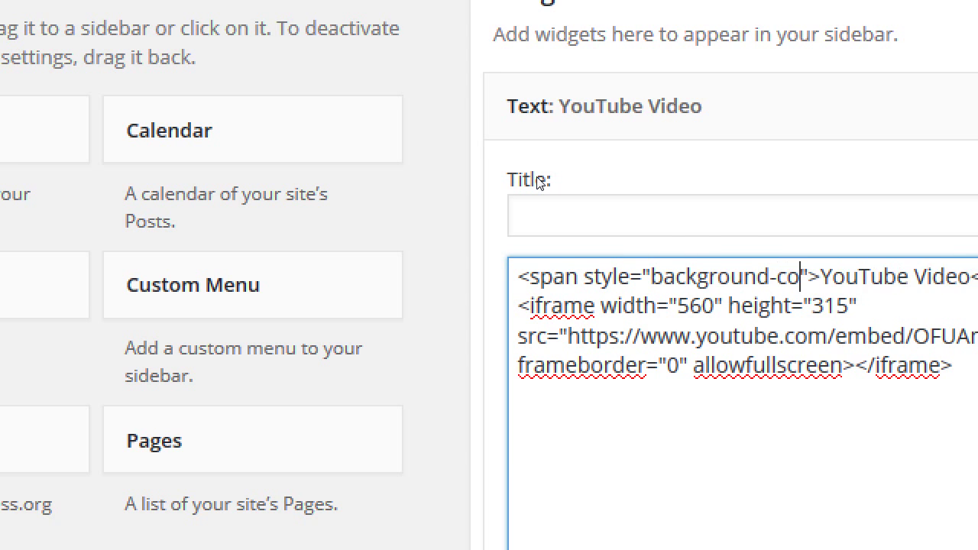
key(BackSpace)
key(BackSpace)
key(BackSpace)
text(OR)
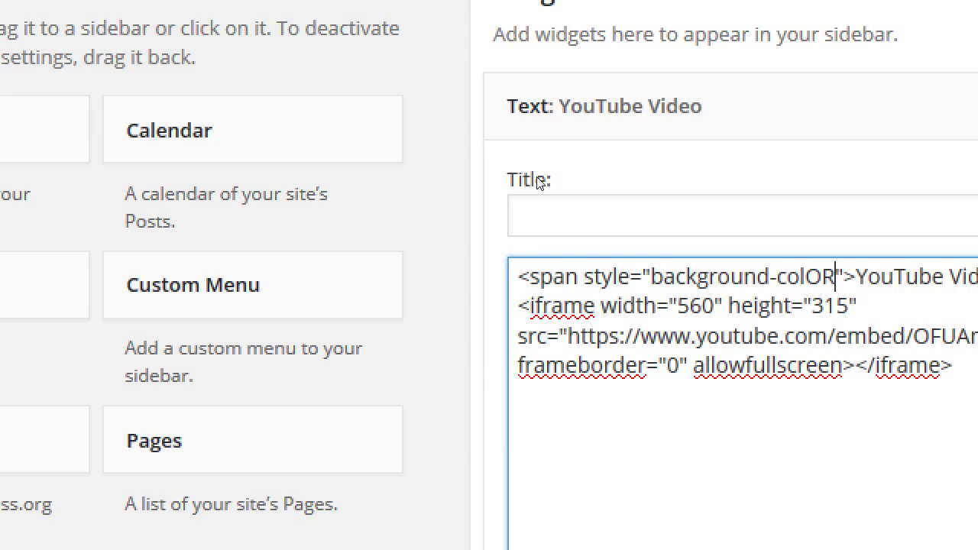
key(BackSpace)
key(BackSpace)
text(or)
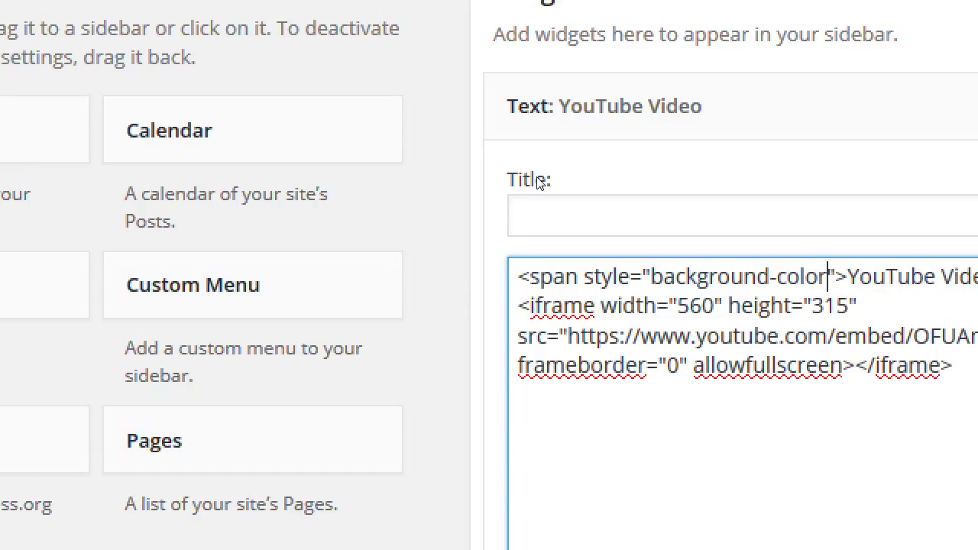
text(; color)
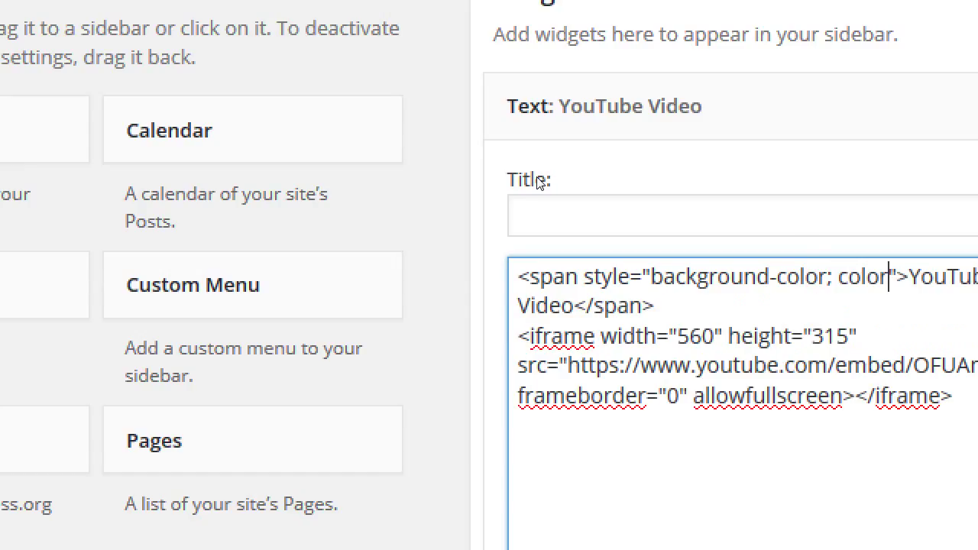
key(BackSpace)
key(BackSpace)
key(BackSpace)
key(BackSpace)
key(BackSpace)
key(BackSpace)
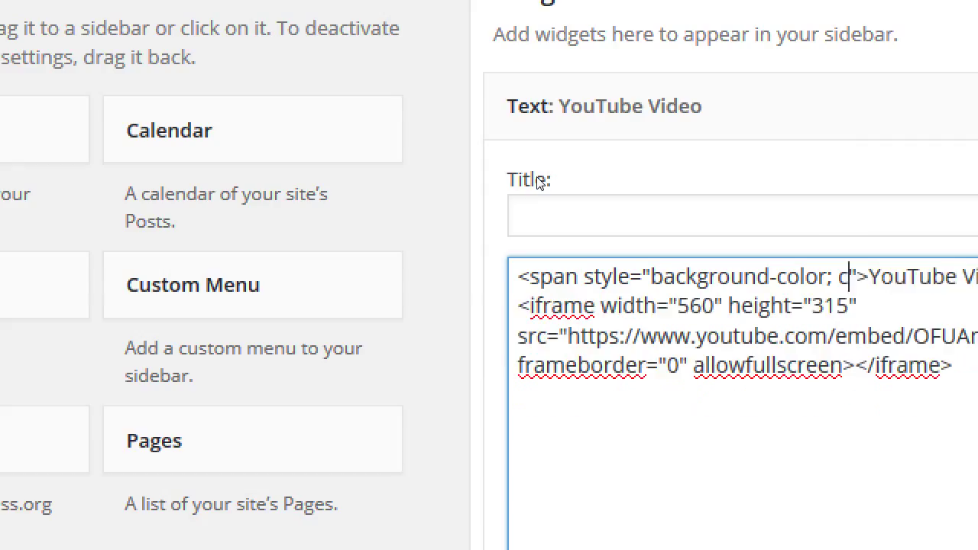
key(BackSpace)
text(: pink;)
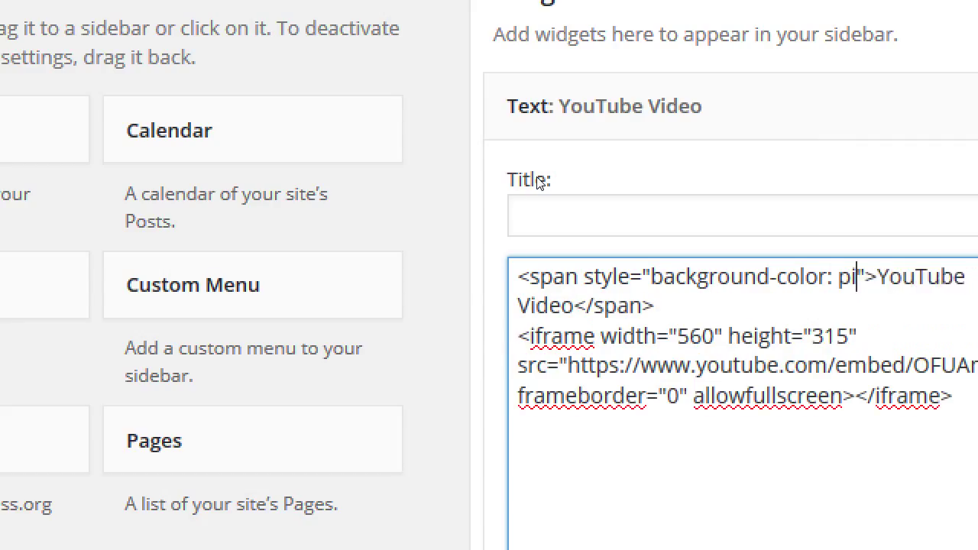
text( color: white)
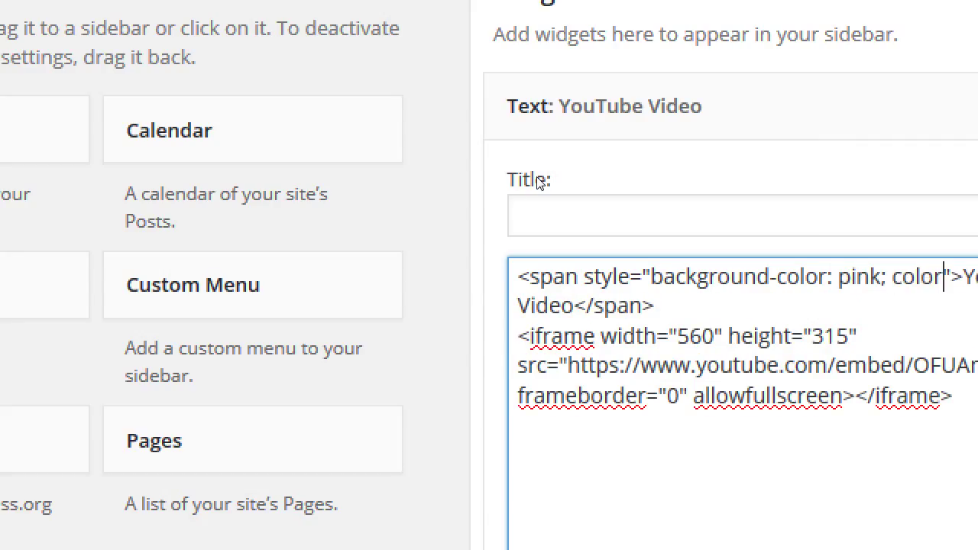
text(;)
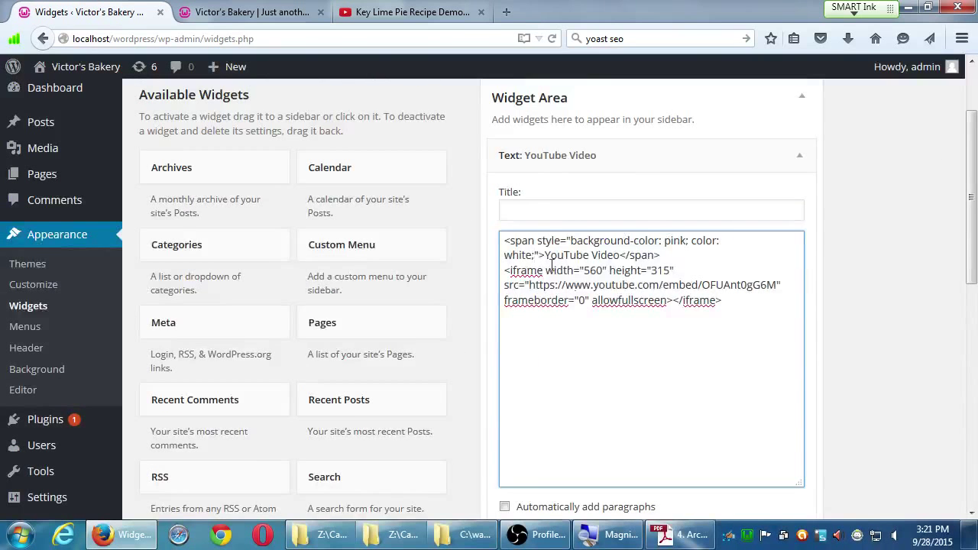
scroll(708, 317, down, 5)
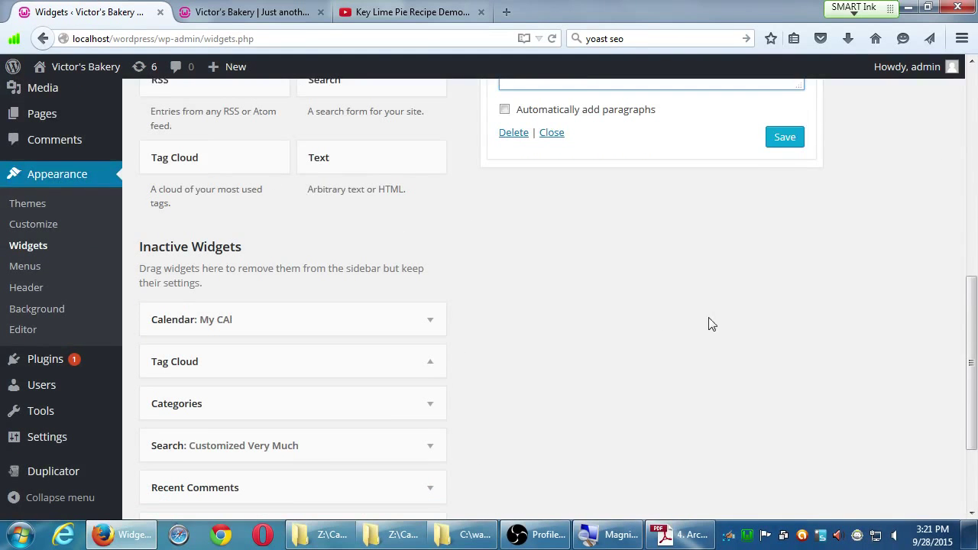
- Save the text widget, check its styled heading on the reloaded front page, and return to the widget's code
click(784, 137)
key(ctrl+Tab)
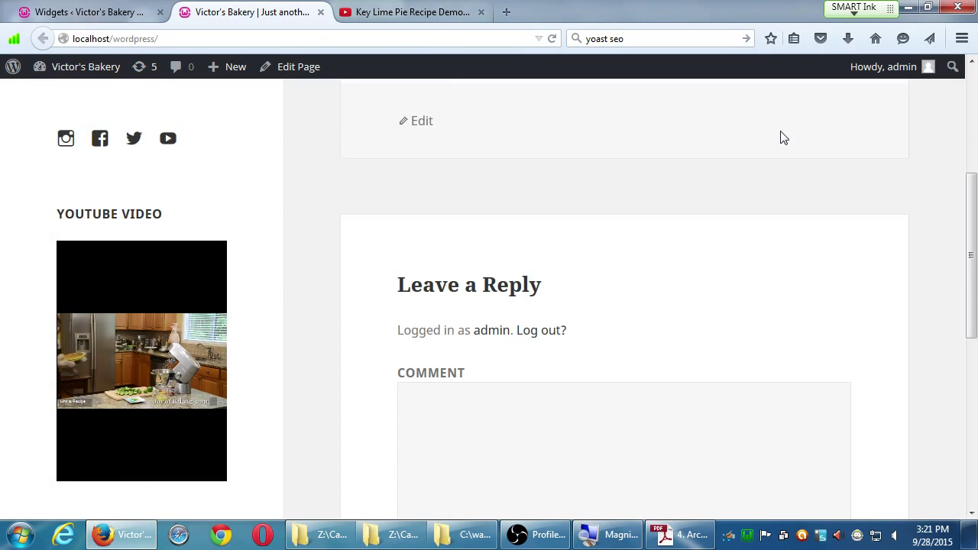
key(F5)
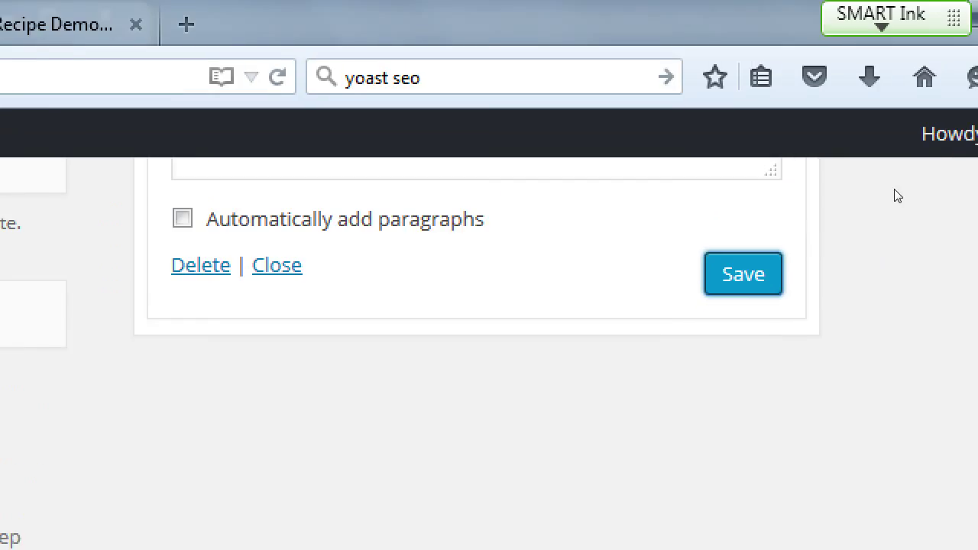
scroll(823, 243, up, 5)
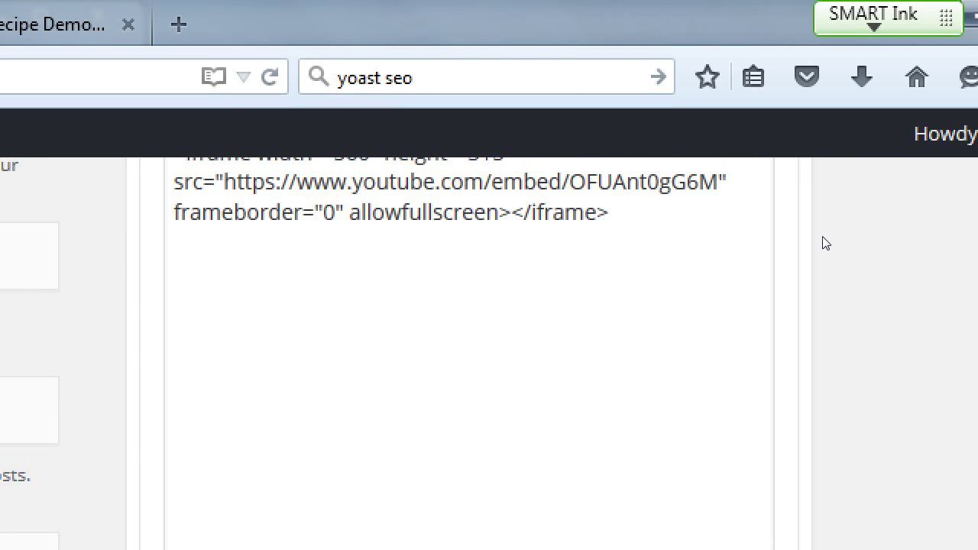
scroll(823, 243, up, 3)
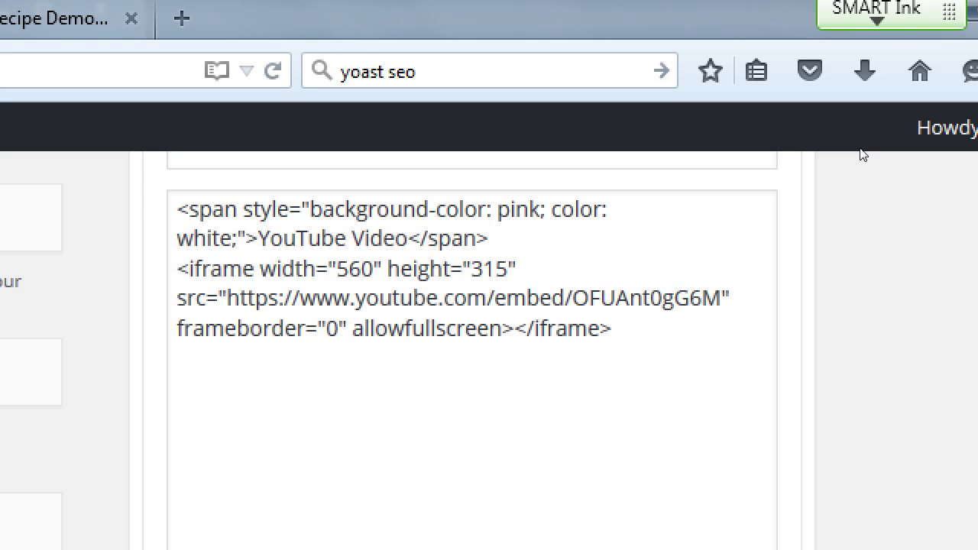
- Open w3schools.com in a new browser page to view its HTML and CSS resources, and close that page
key(ctrl+t)
text(we3)
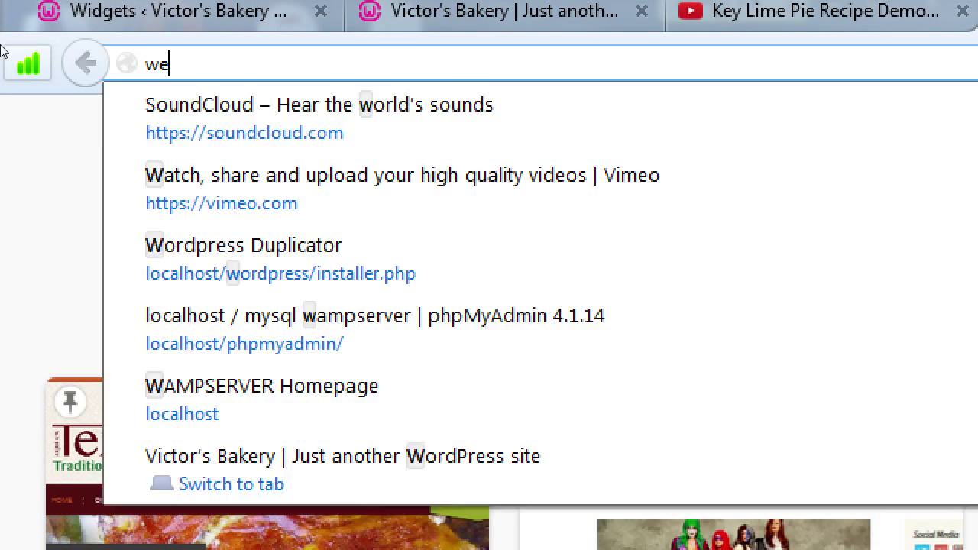
key(BackSpace)
key(BackSpace)
text(3schools.com)
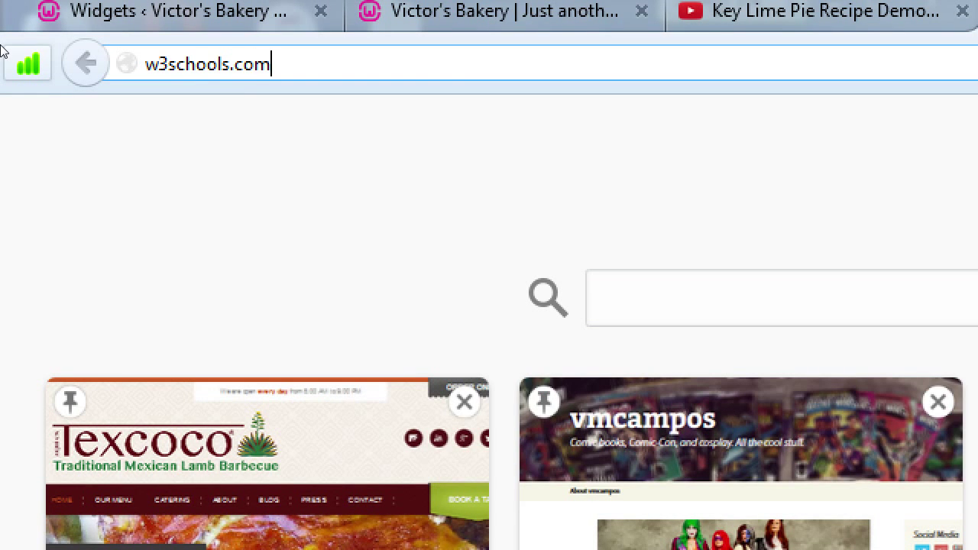
key(Return)
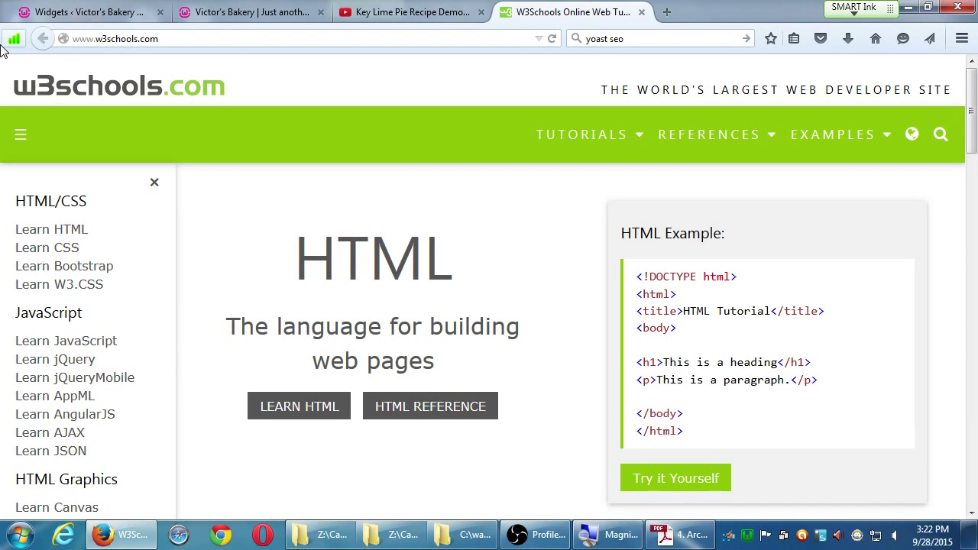
key(ctrl+w)
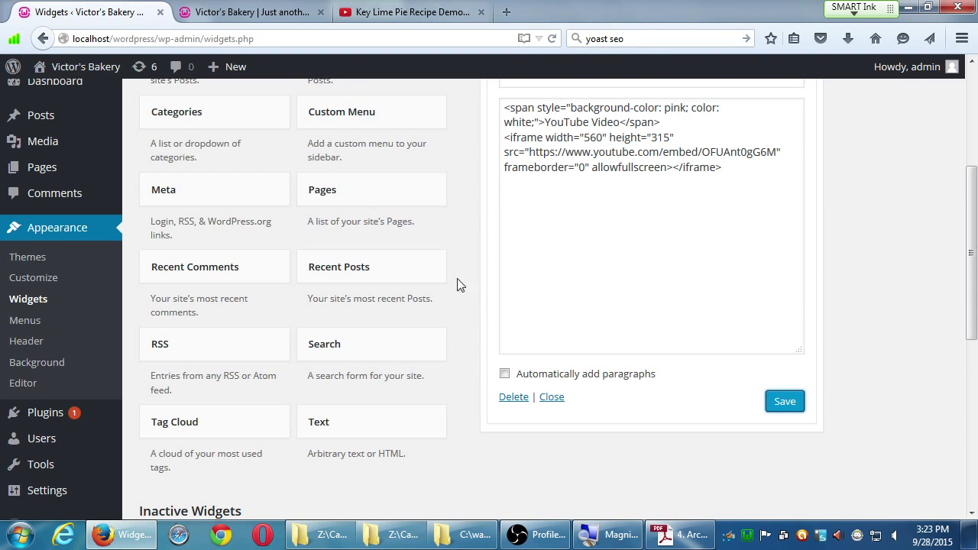
- Try saving the text widget with automatically added paragraphs, and turn that option off again
click(580, 380)
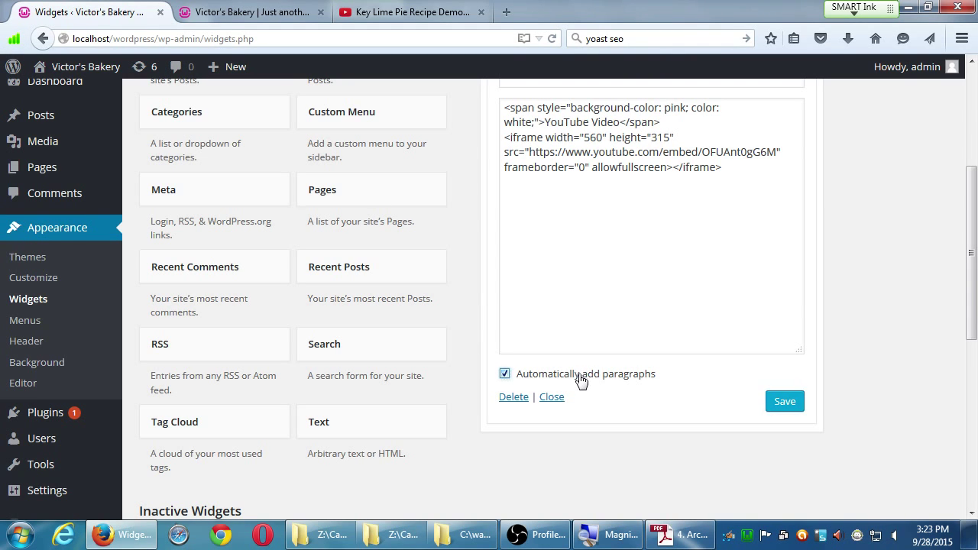
click(784, 404)
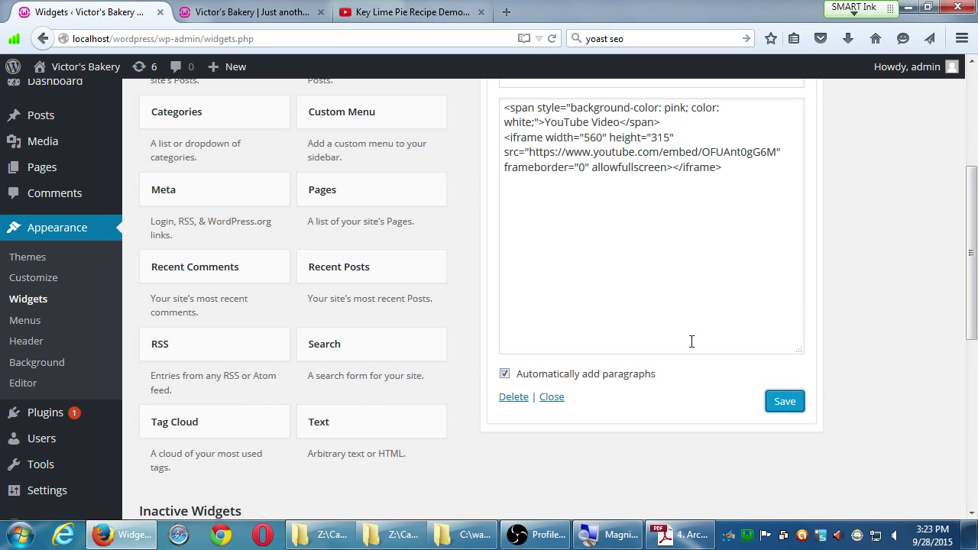
click(640, 379)
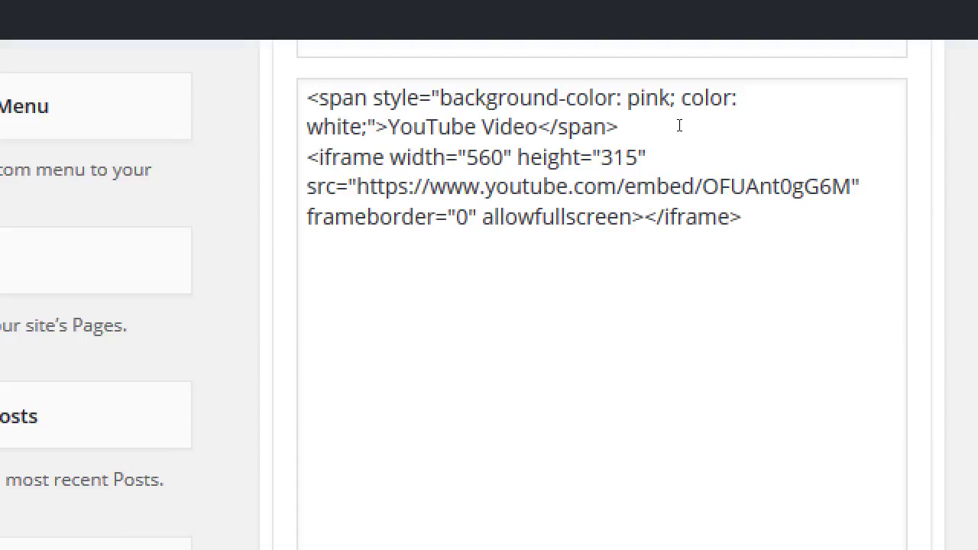
- Insert a <br> tag after the closing span tag, save the text widget, and reload the front page to check the spacing
click(679, 125)
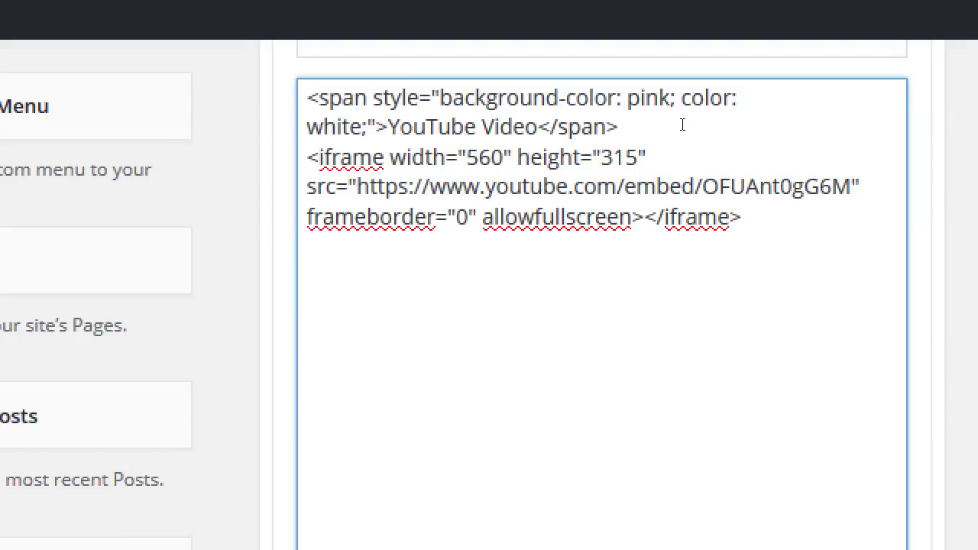
text(<br?)
key(BackSpace)
text(>)
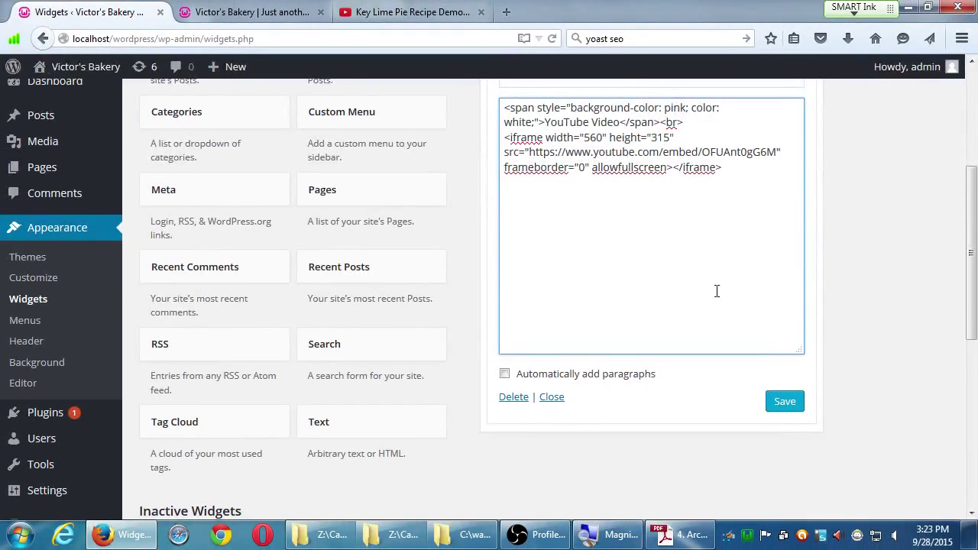
click(777, 425)
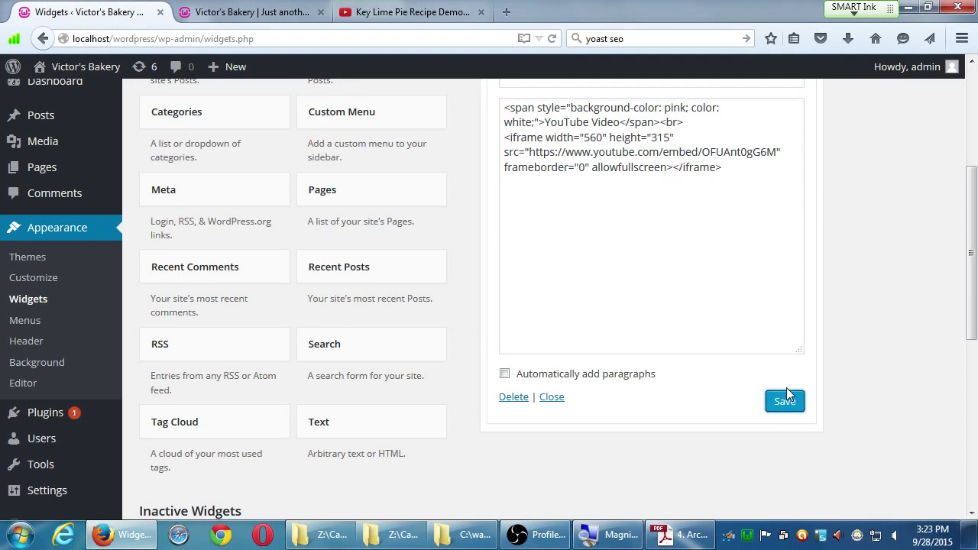
key(ctrl+Tab)
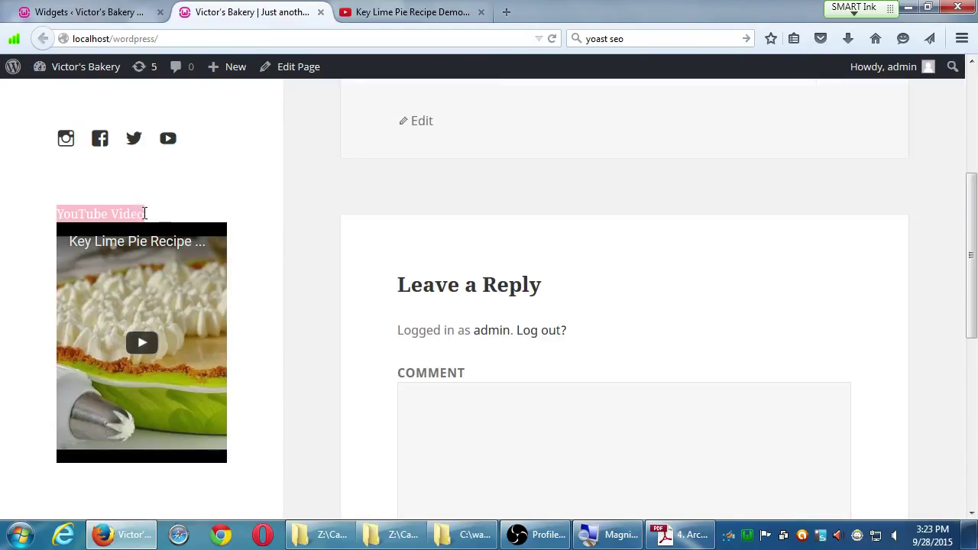
key(F5)
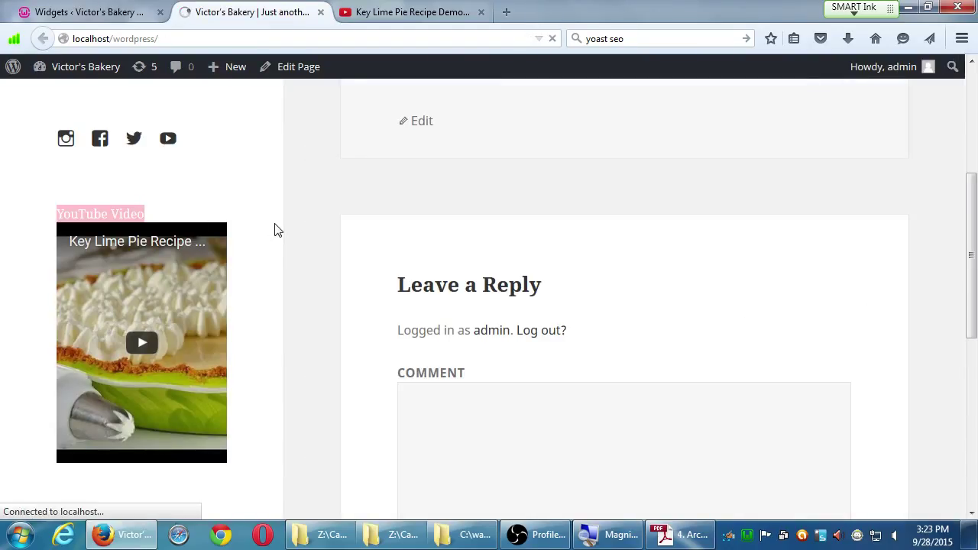
- Replace the <br> tag in the text widget with <p>&nbsp;</p>, save, and reload the front page to check the spacing
click(130, 11)
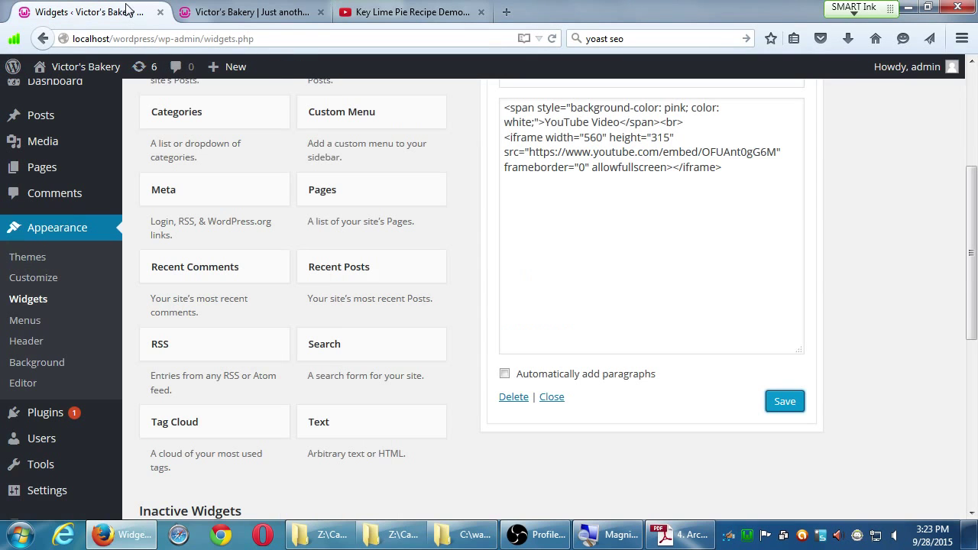
drag(683, 123, 660, 122)
text(<p)
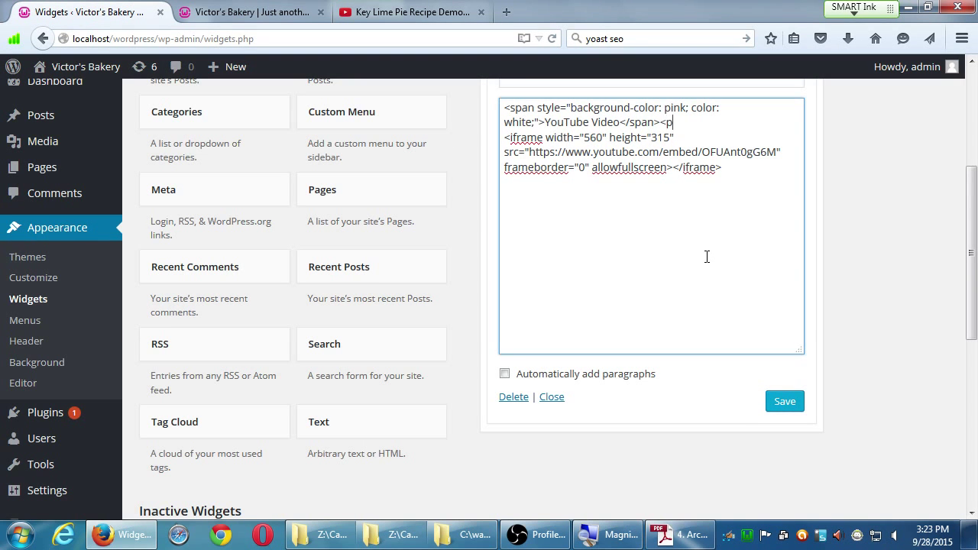
text(>&nbsp;</p>)
click(785, 402)
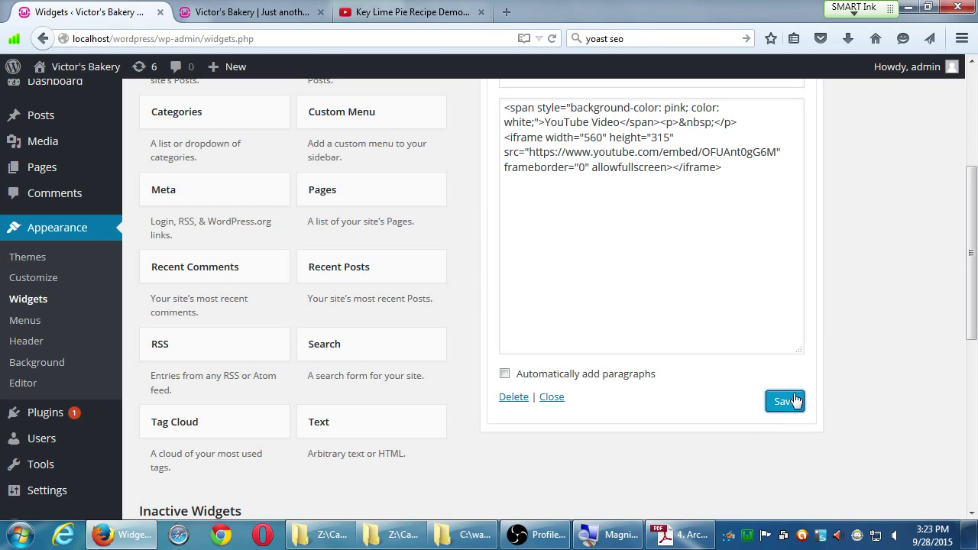
key(ctrl+Tab)
key(F5)
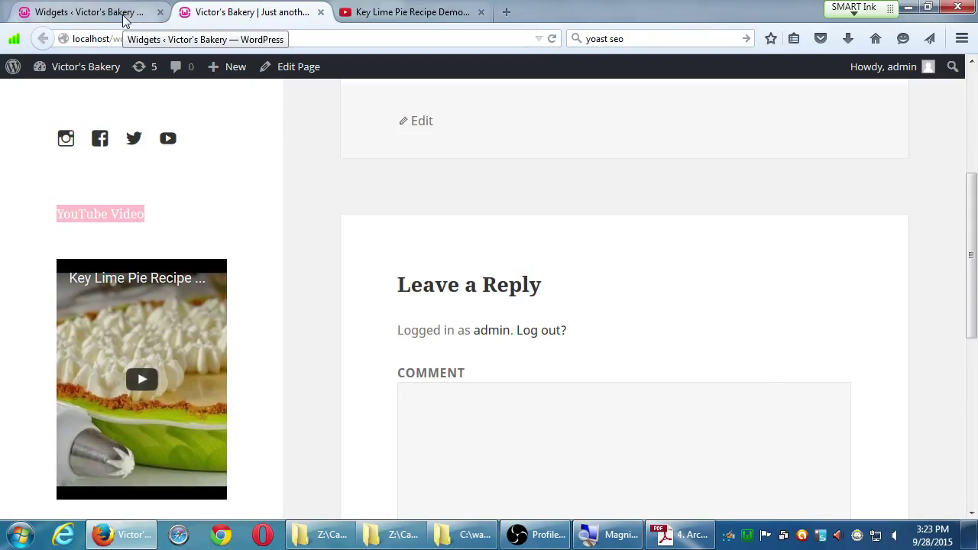
- Close the bakery front page and the YouTube video page, and collapse the Text widget in the Widget Area
scroll(311, 292, up, 5)
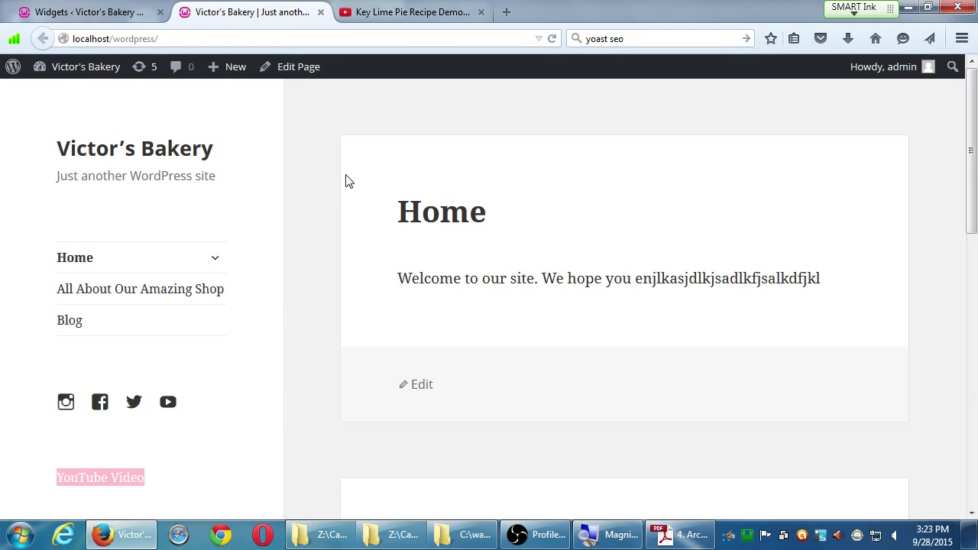
scroll(345, 183, down, 2)
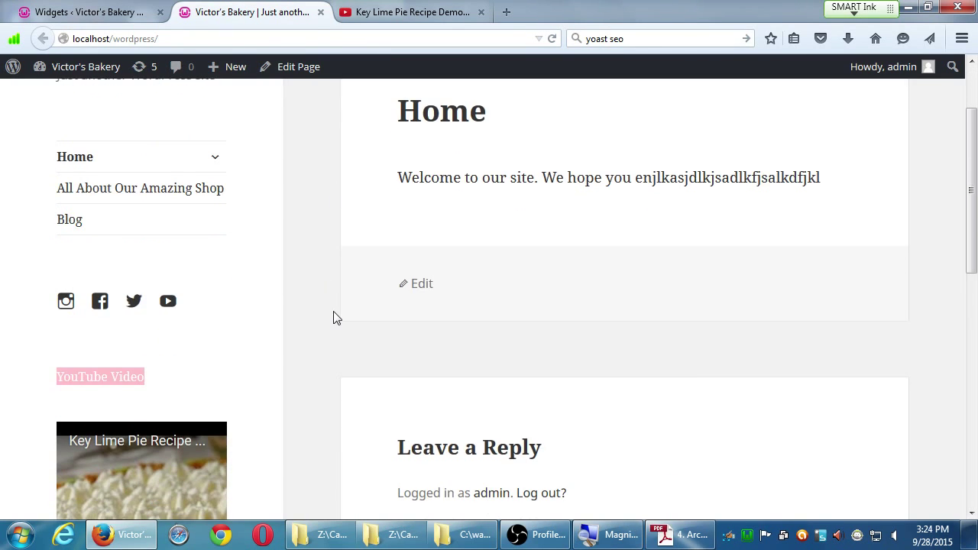
scroll(333, 318, down, 3)
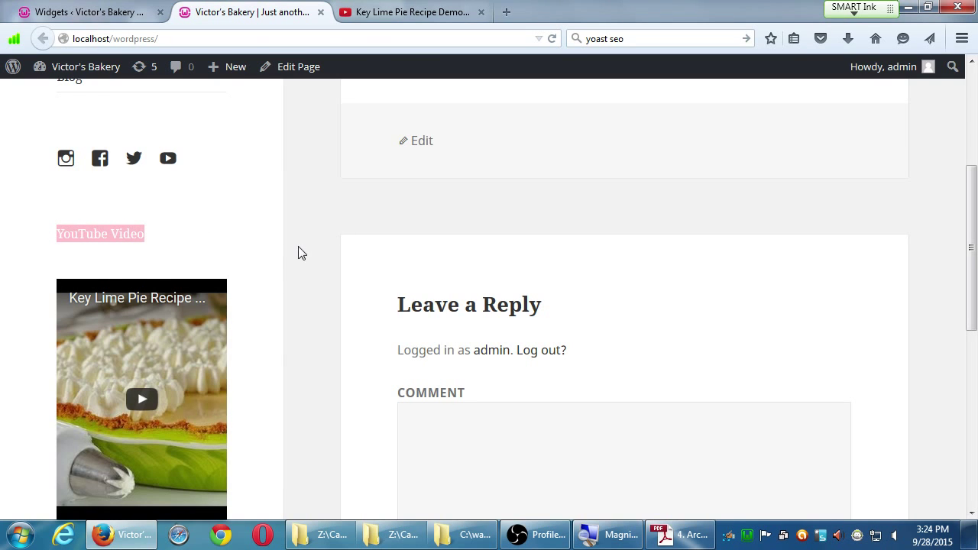
scroll(222, 219, down, 1)
scroll(249, 231, up, 3)
scroll(253, 233, up, 4)
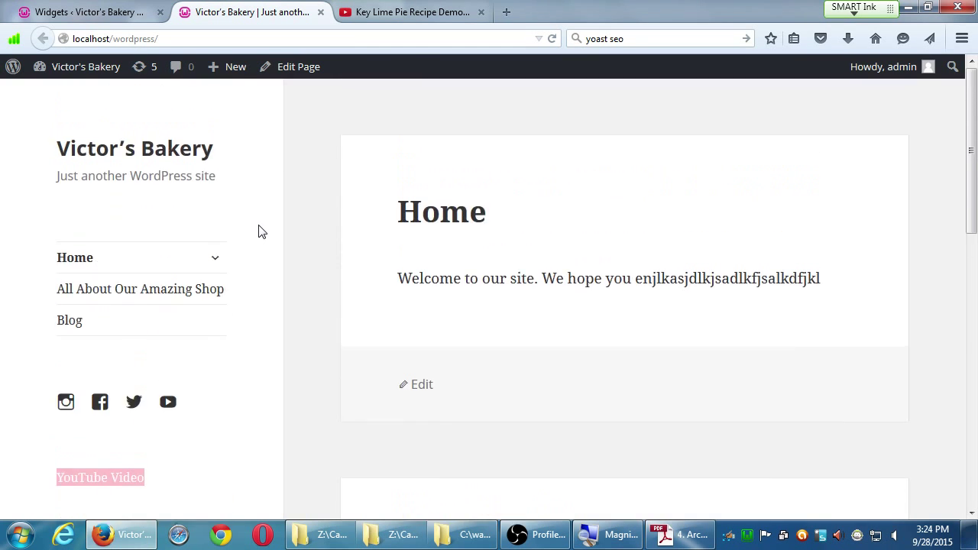
click(320, 12)
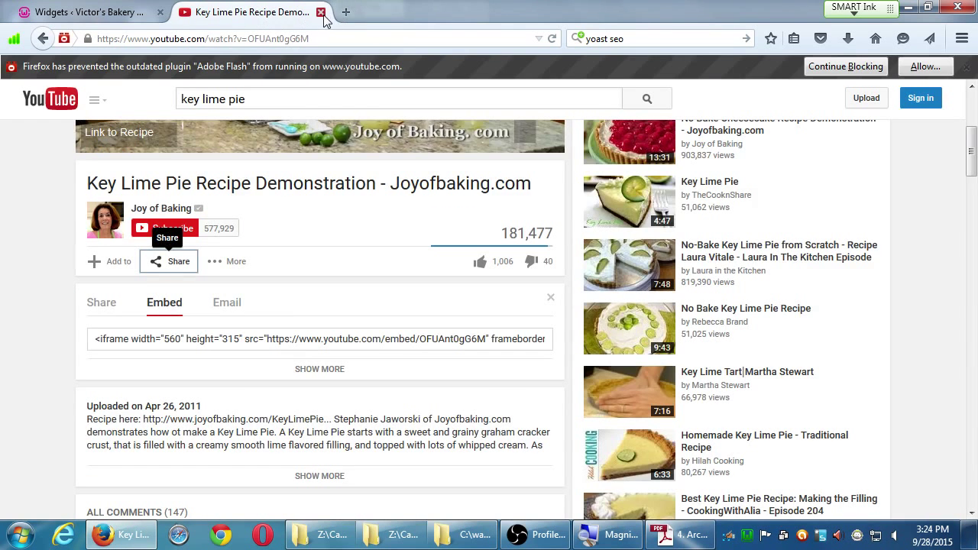
click(320, 12)
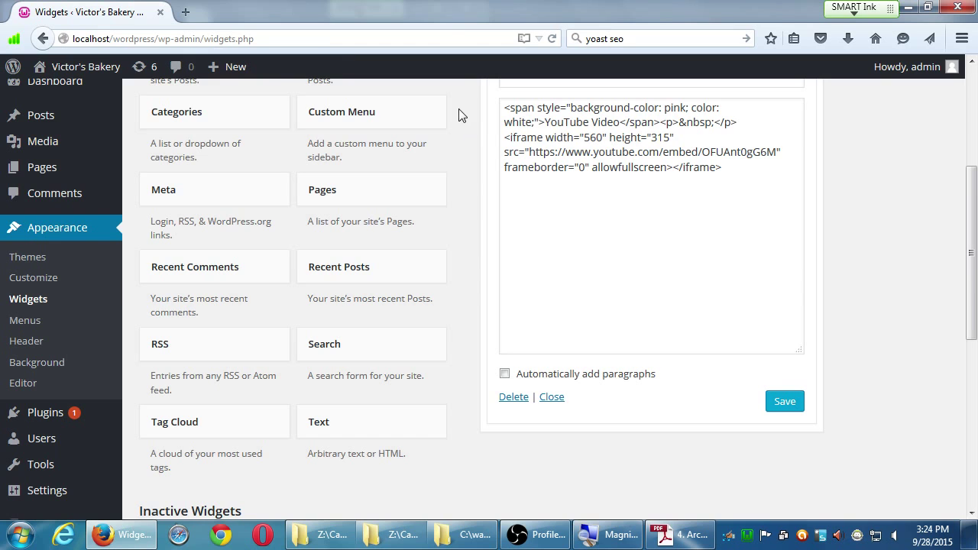
scroll(421, 163, up, 5)
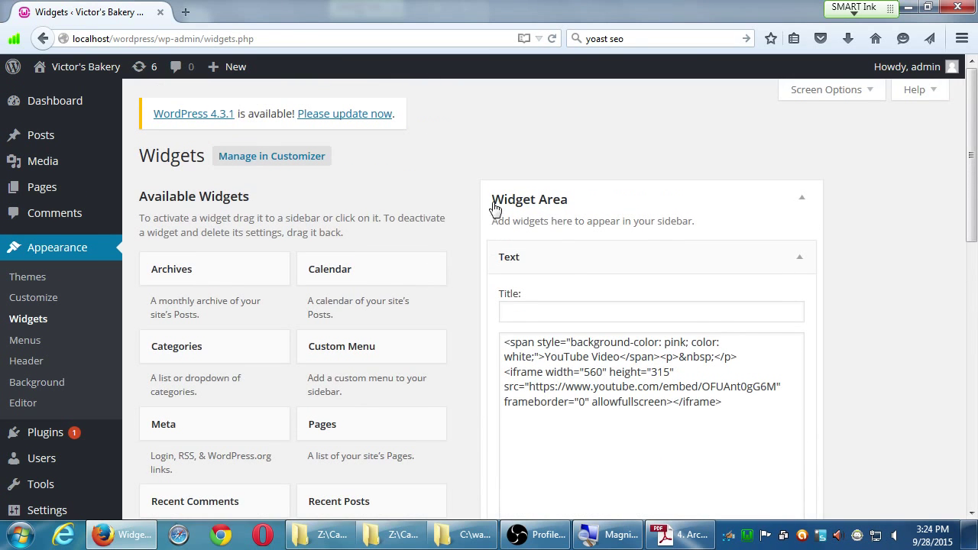
click(751, 257)
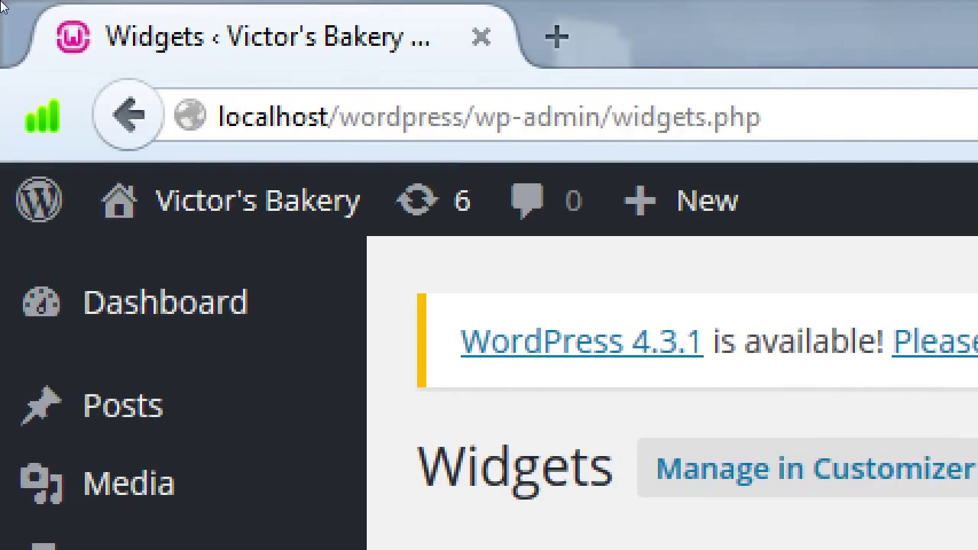
- Open Duplicator's Packages page and start creating a new package
double_click(273, 117)
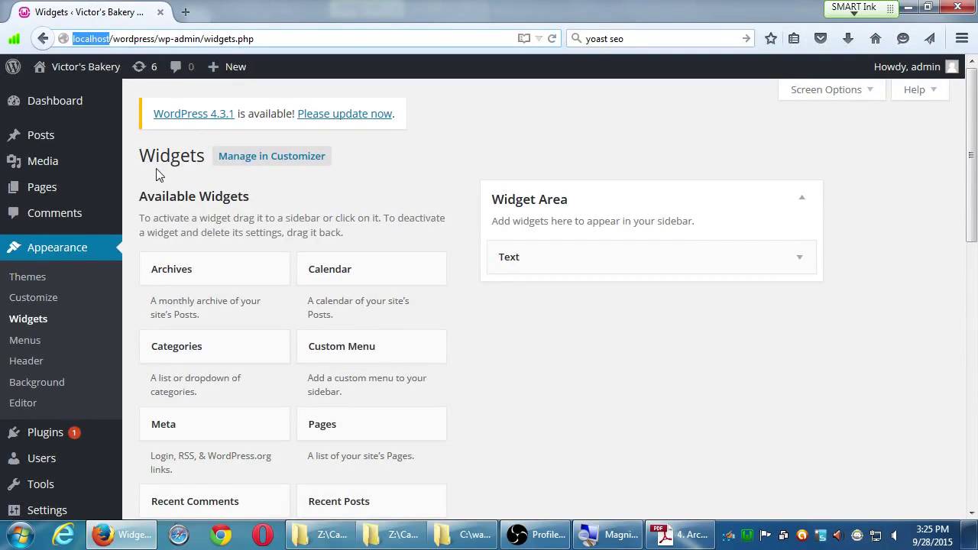
scroll(157, 489, down, 5)
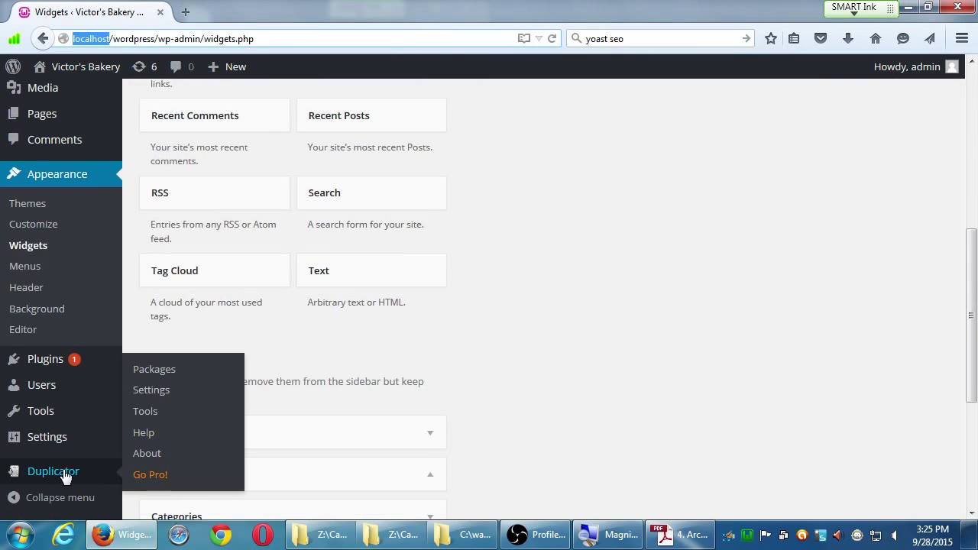
click(65, 475)
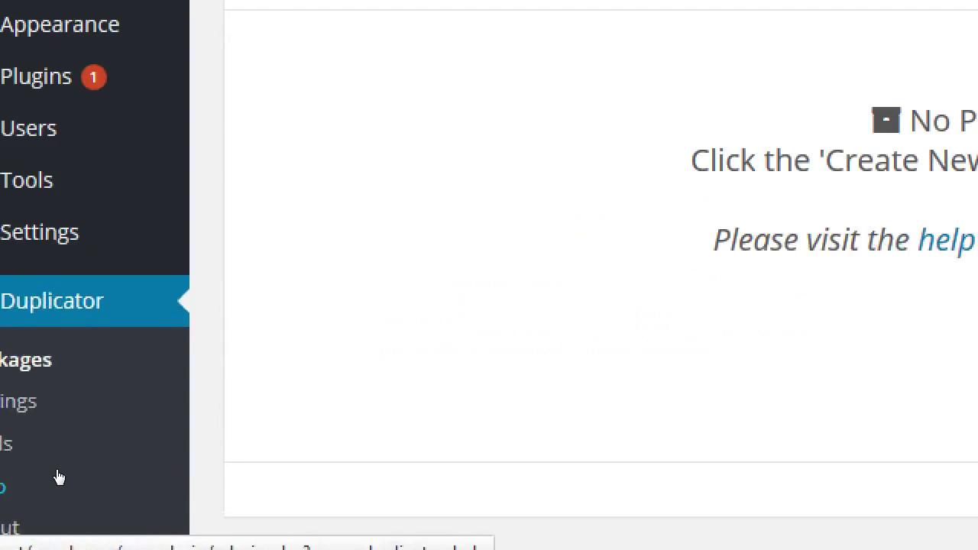
scroll(98, 489, down, 3)
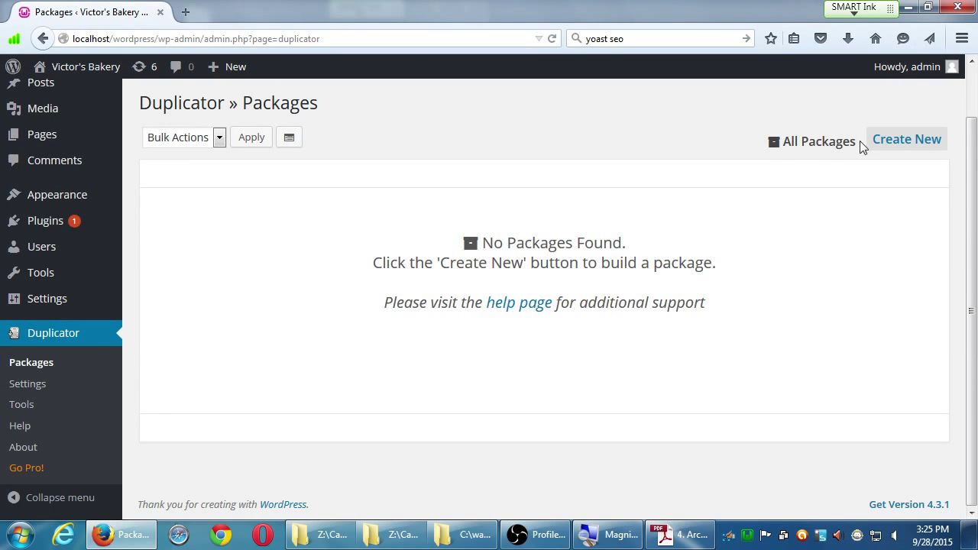
click(910, 145)
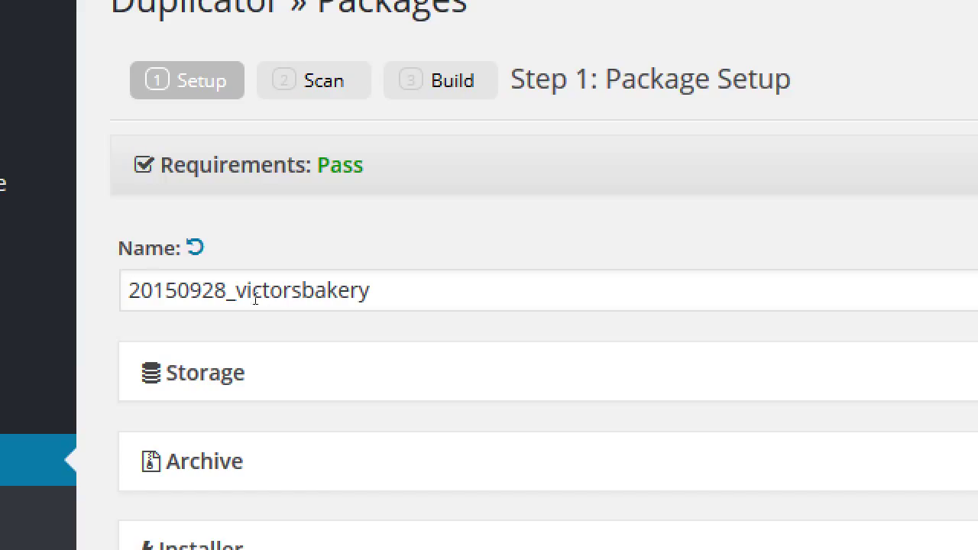
- Highlight the package name in the package setup and show the Notes field
click(315, 291)
drag(372, 291, 135, 289)
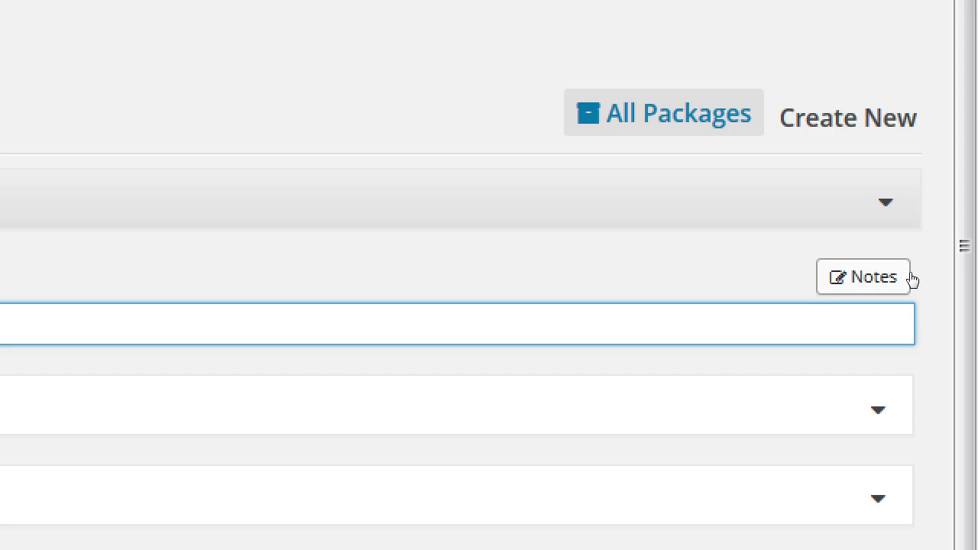
click(908, 277)
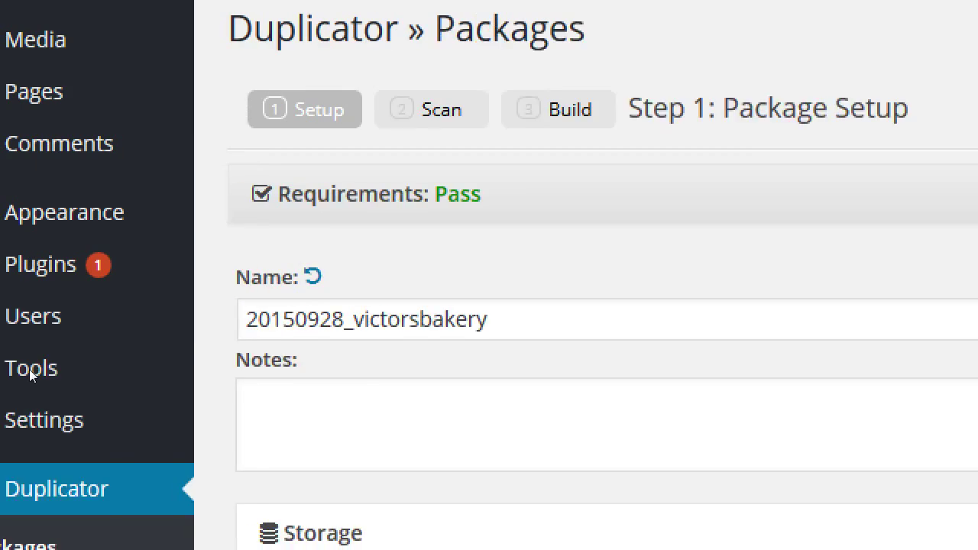
- Enter the package notes "Added Static Home Page. Added new Blog post (with Categories & Tags). Edited the SideBar."
click(440, 397)
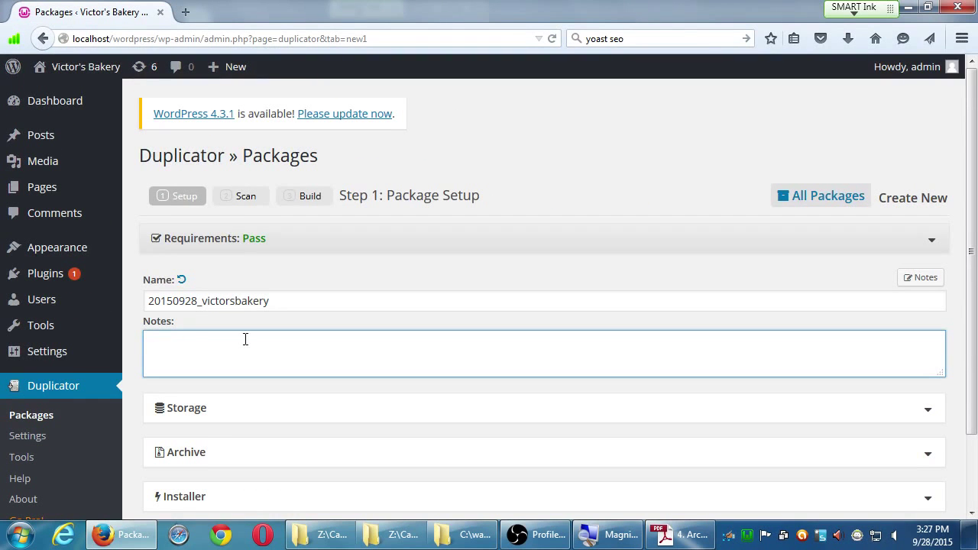
text(Added Static HOme Page)
key(Left)
key(Left)
key(Left)
key(Left)
key(Left)
key(Left)
key(Left)
key(Left)
key(shift+Right)
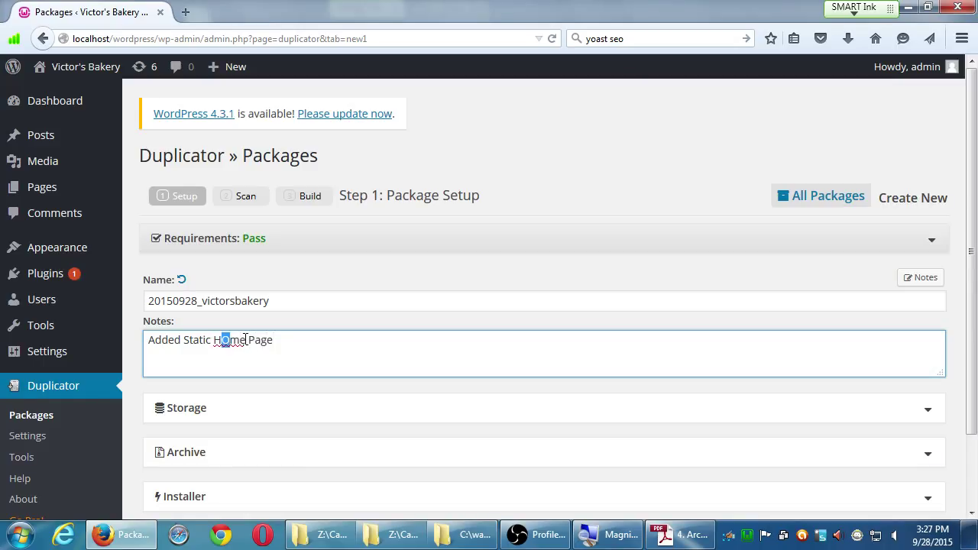
text(ome Page. Adde)
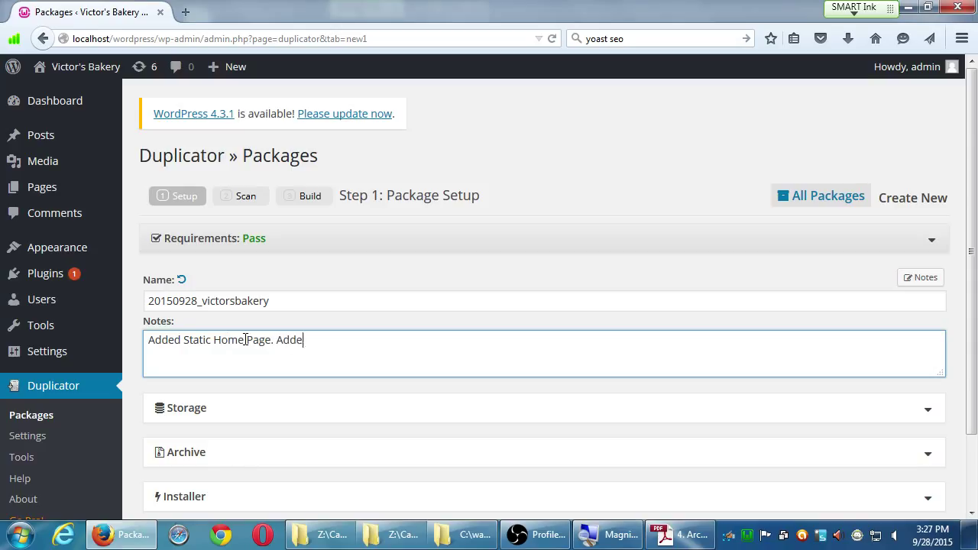
text(d new Blog post (with Ca)
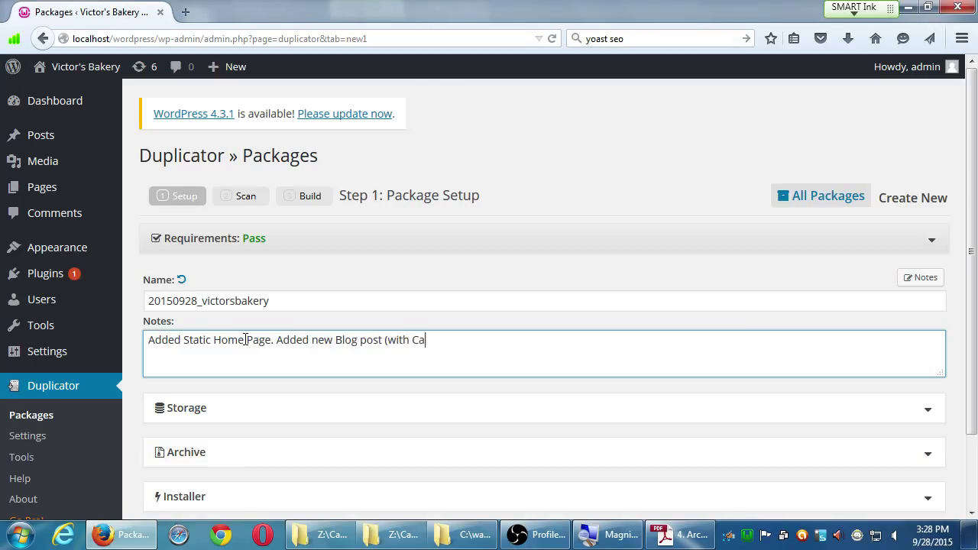
text(tegories & Tags). Edit)
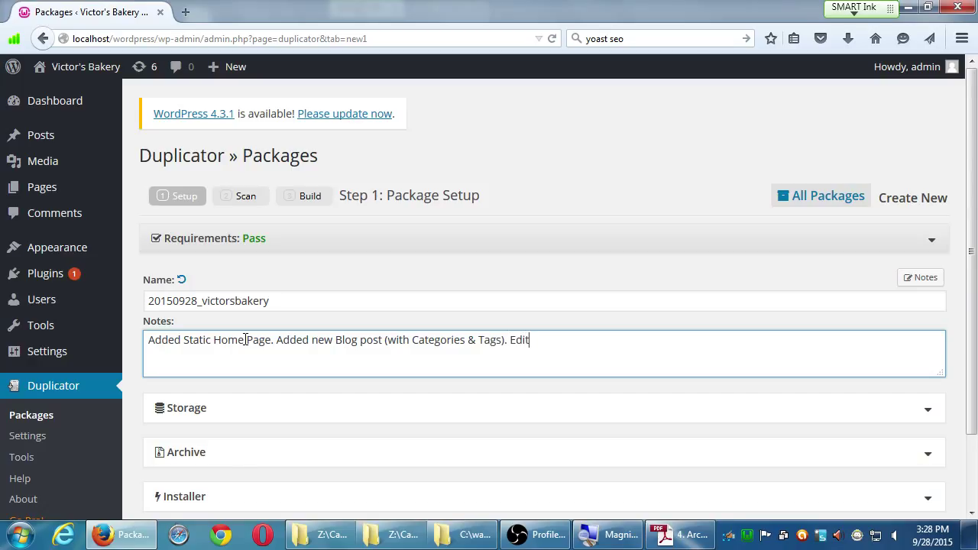
text(ed the SideBar.)
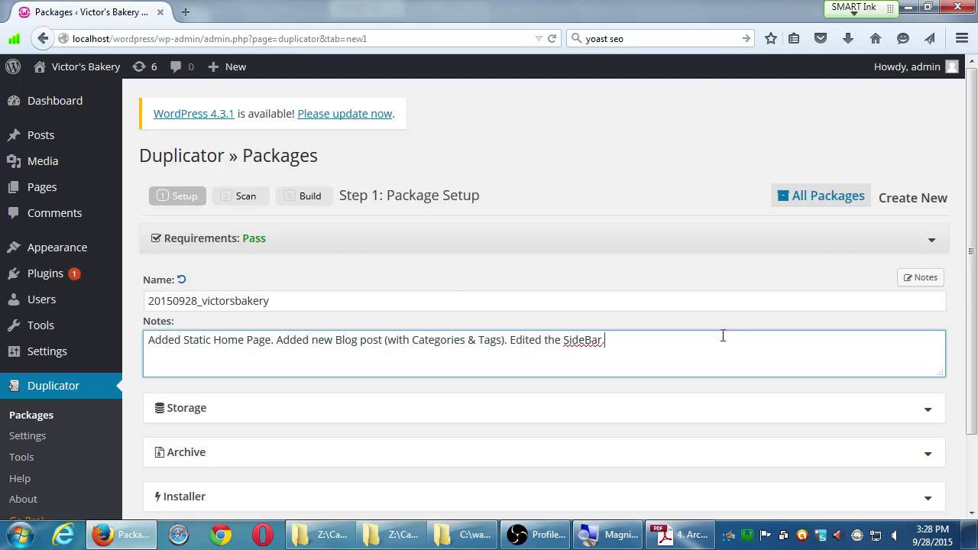
- Run the package's system scan and show the file paths listed under the Large Files check
scroll(720, 355, down, 2)
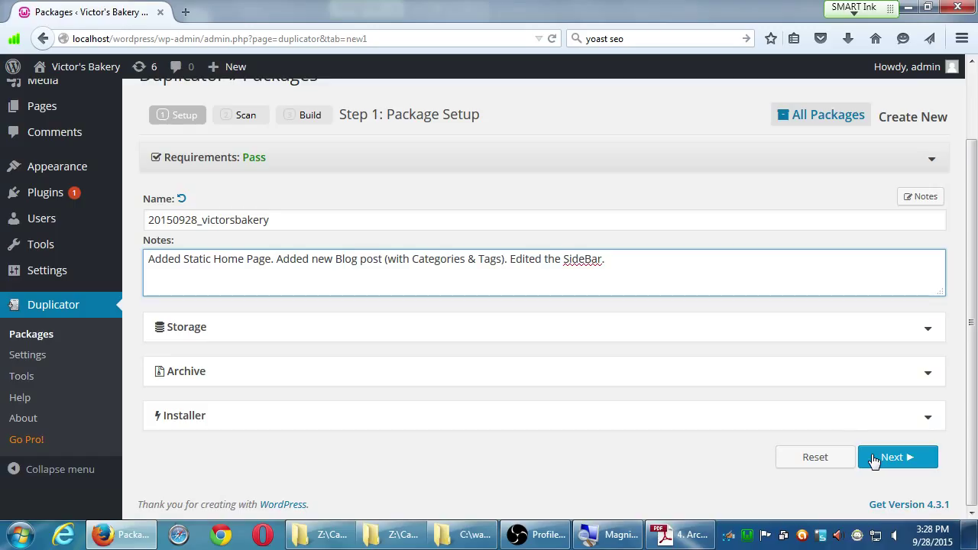
click(875, 458)
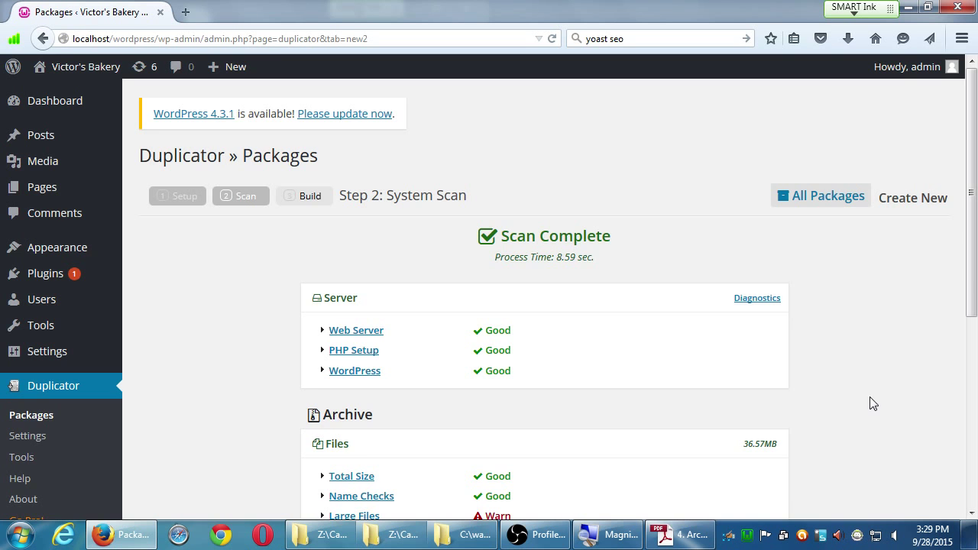
scroll(893, 398, down, 5)
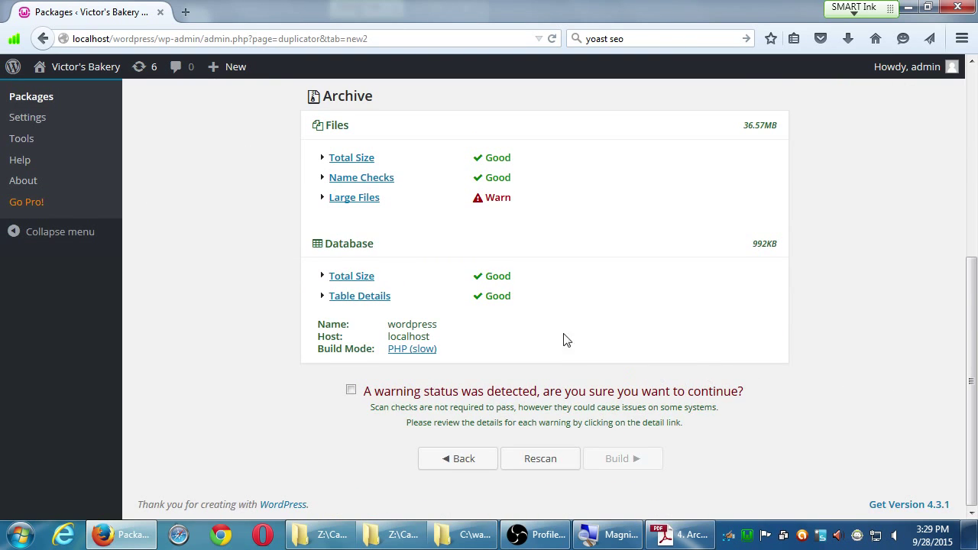
click(337, 200)
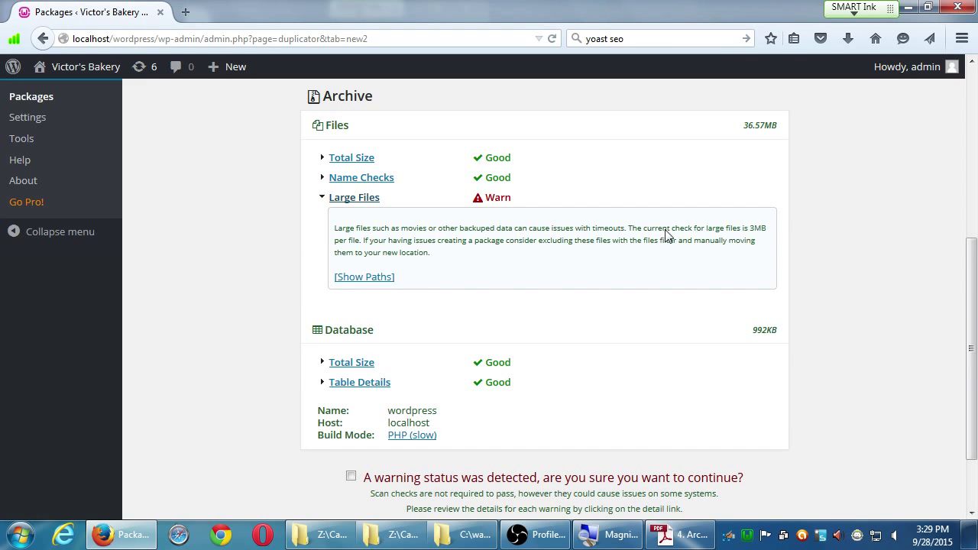
click(371, 280)
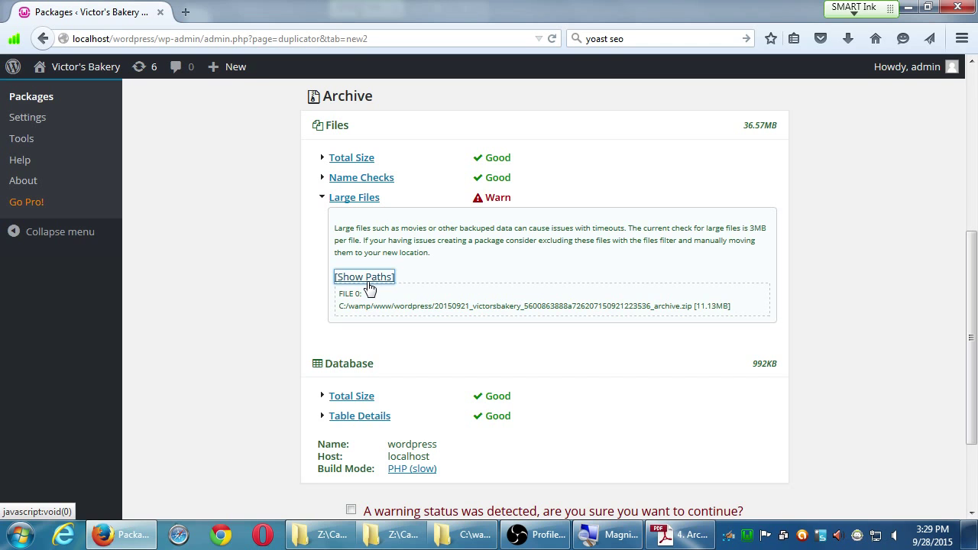
- Shrink the browser window down over the desktop and close two of the open folder windows
drag(586, 2, 658, 352)
drag(565, 55, 310, 35)
click(697, 31)
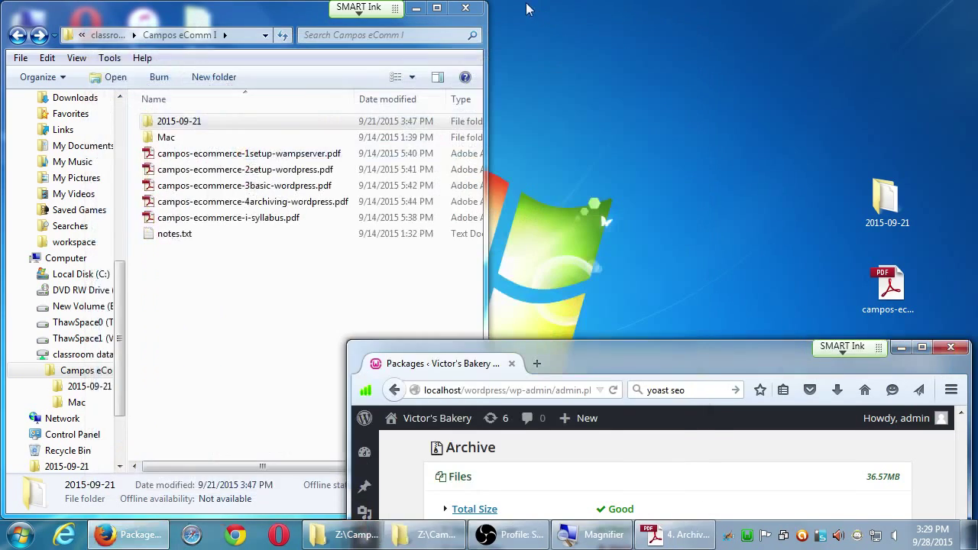
click(466, 9)
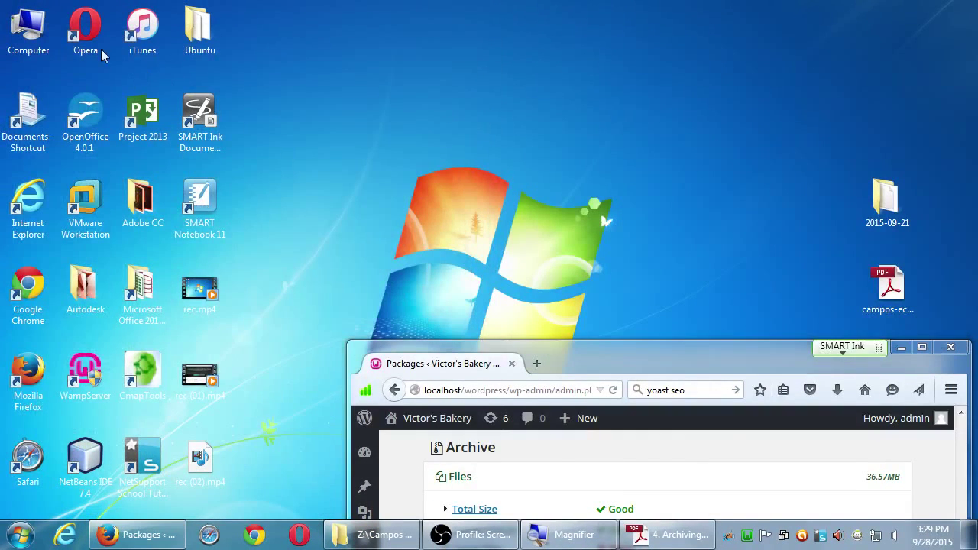
- Open the C:\wamp\www folder in a new Computer window
click(26, 30)
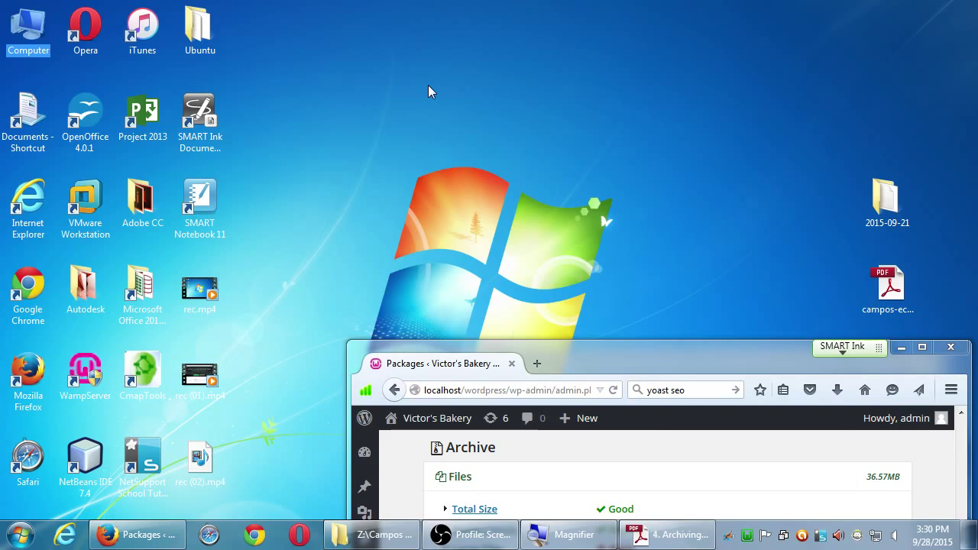
key(Return)
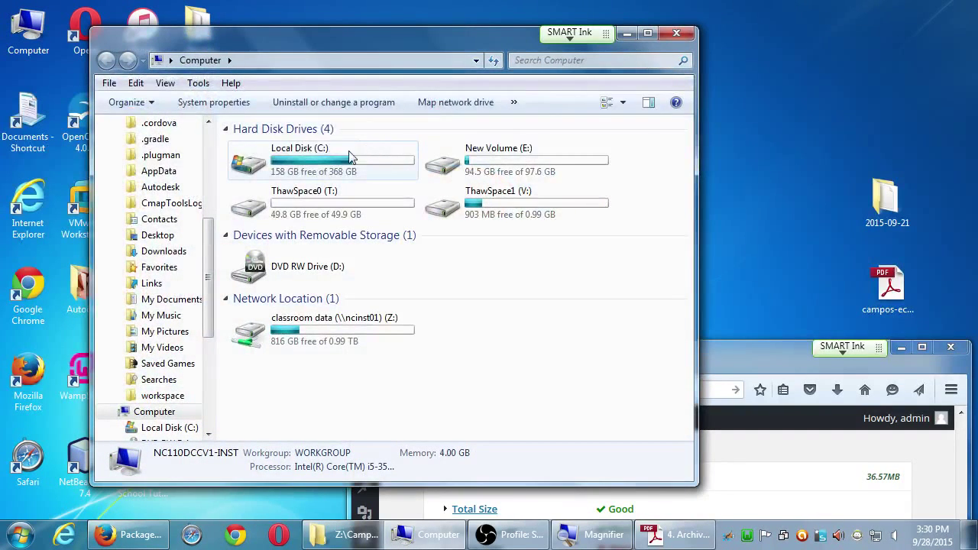
click(245, 168)
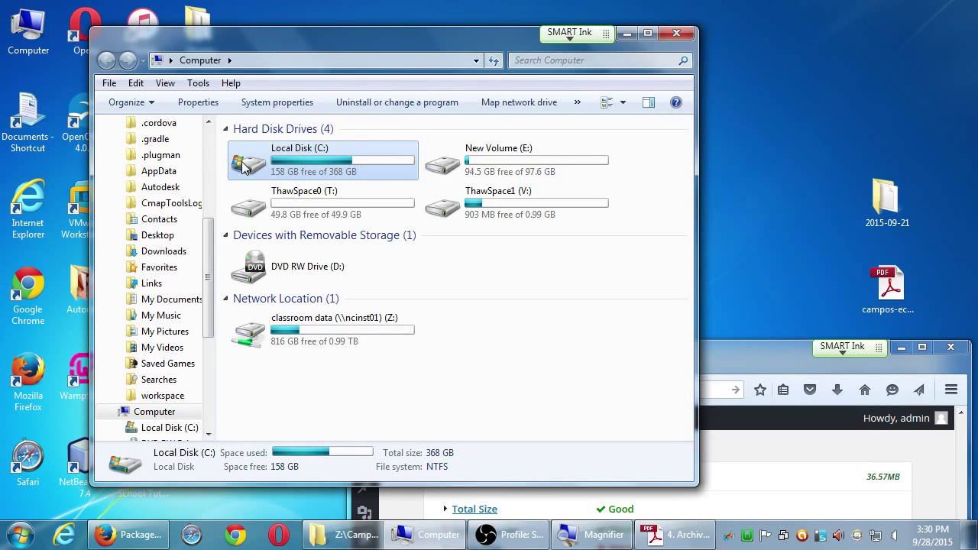
double_click(244, 168)
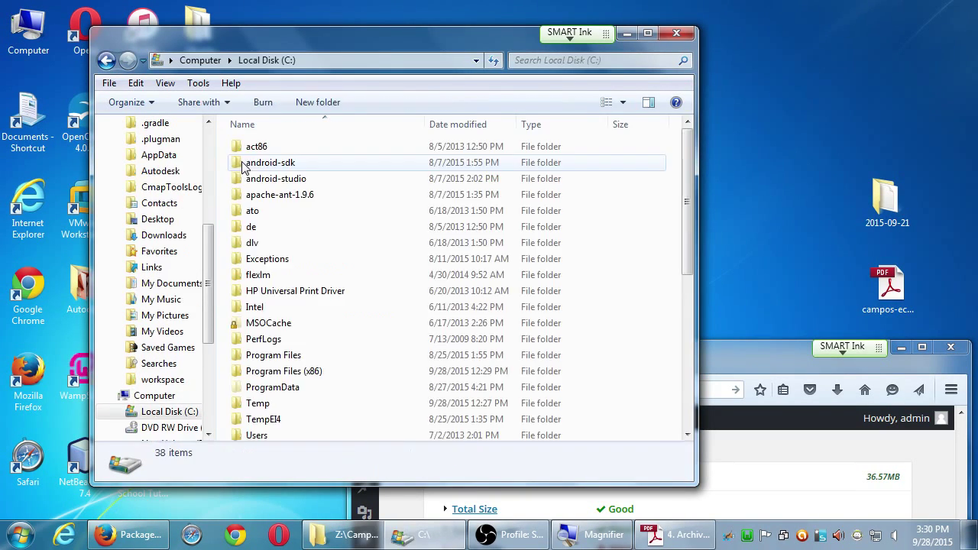
click(258, 387)
scroll(258, 387, down, 2)
click(258, 384)
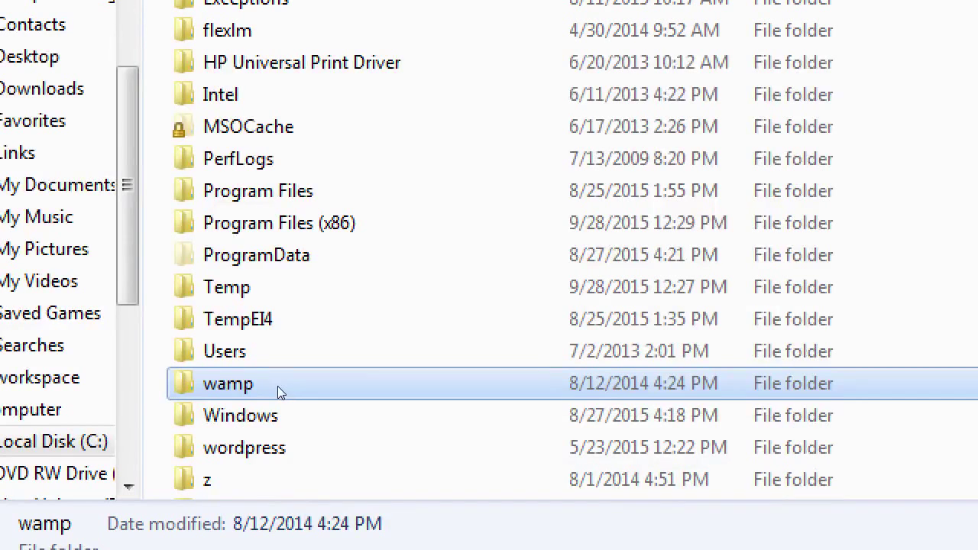
mouse_move(280, 386)
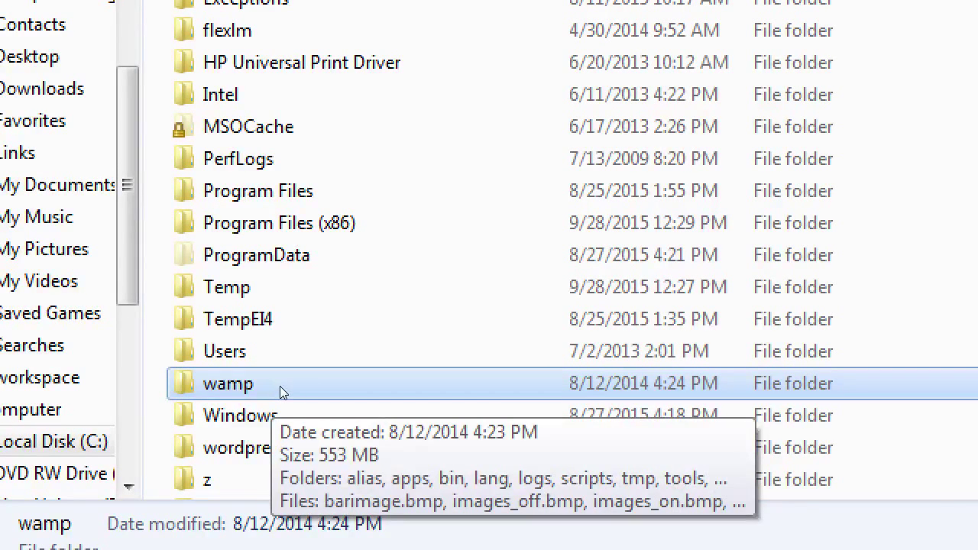
double_click(279, 386)
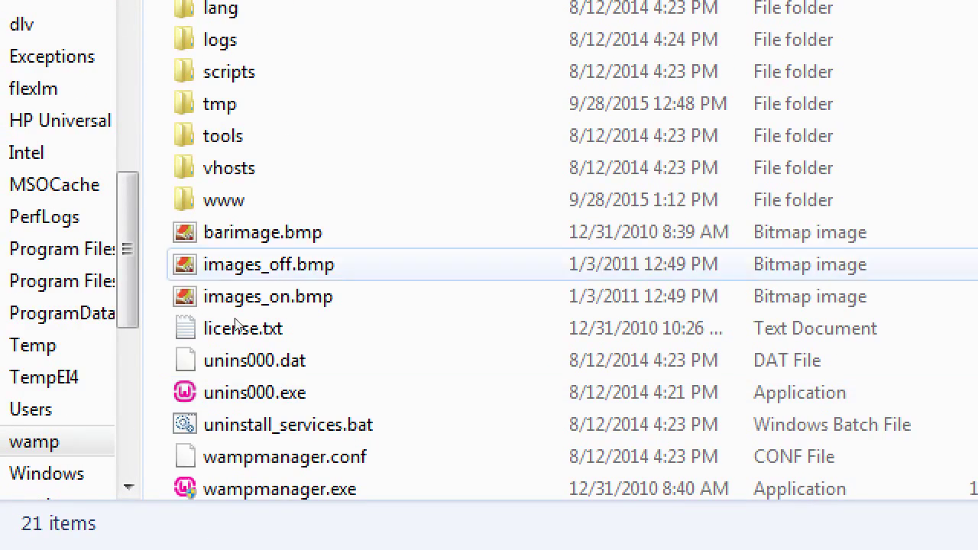
double_click(230, 200)
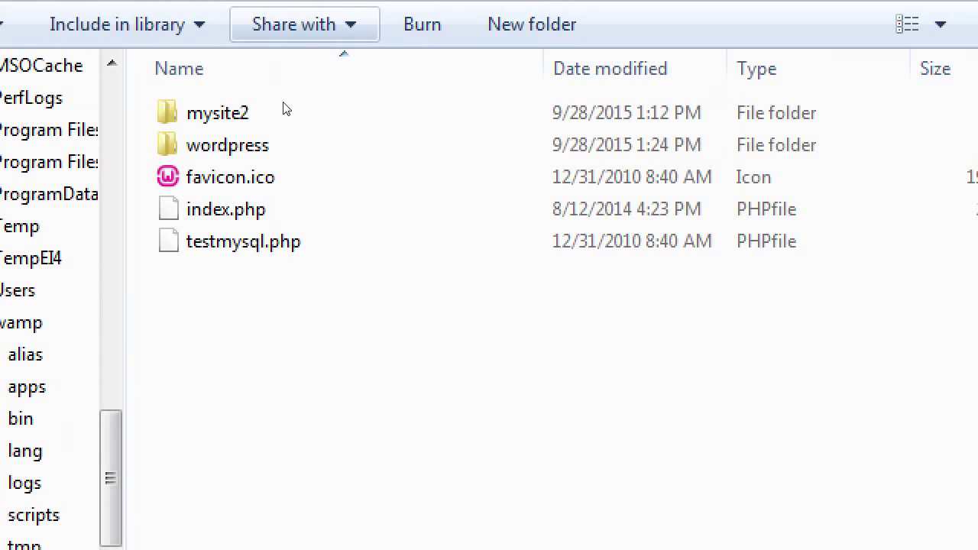
key(Down)
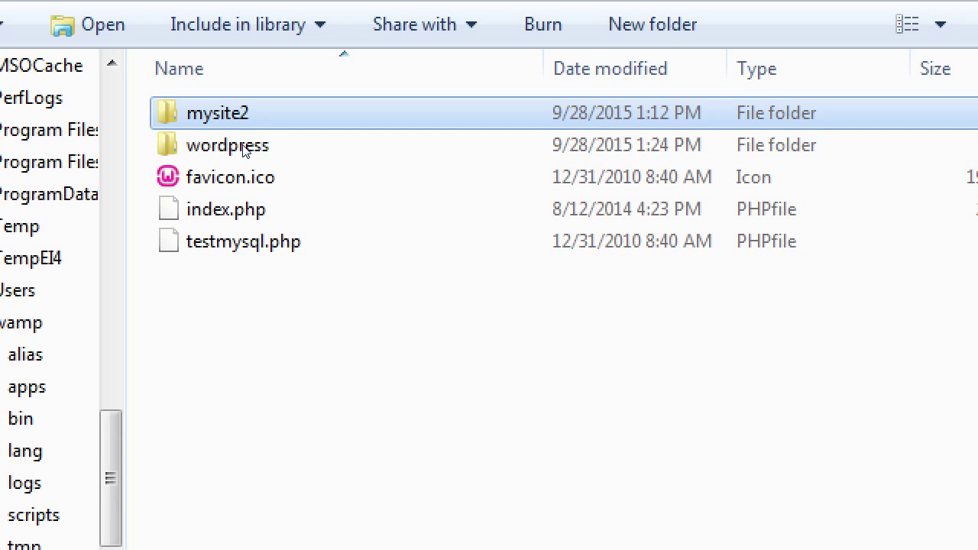
key(Delete)
key(Return)
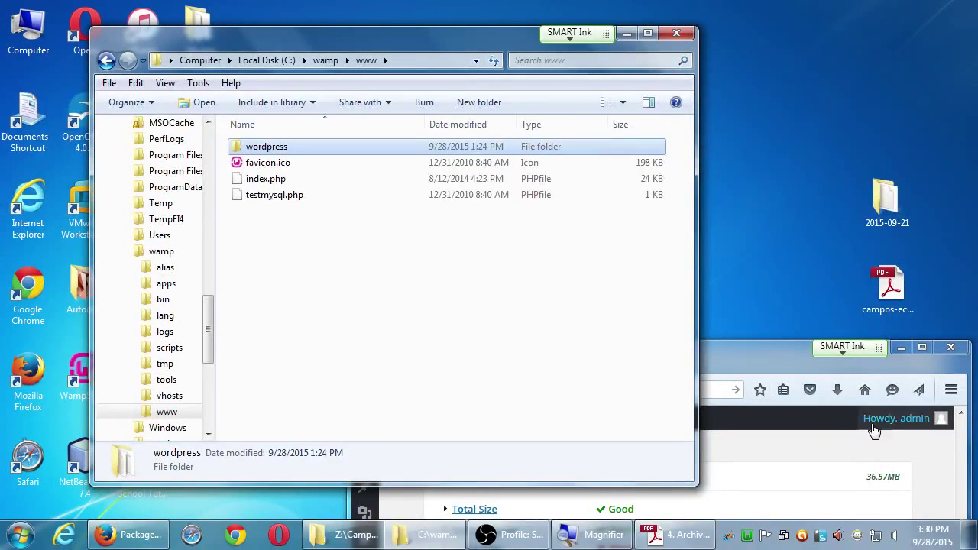
- Open the wordpress folder and delete the old 20150921_victorsbakery archive zip, widening the Name column to show its full file name
drag(798, 371, 808, 119)
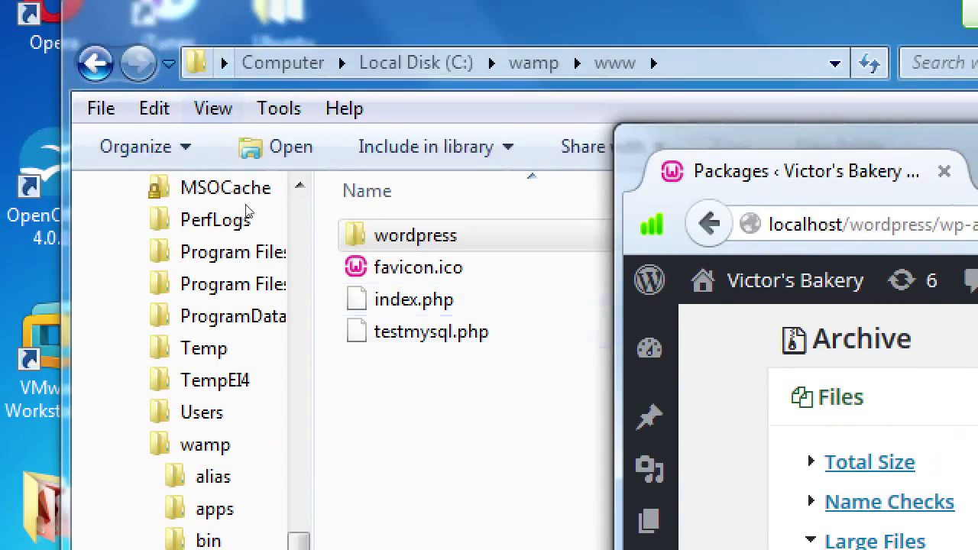
click(311, 74)
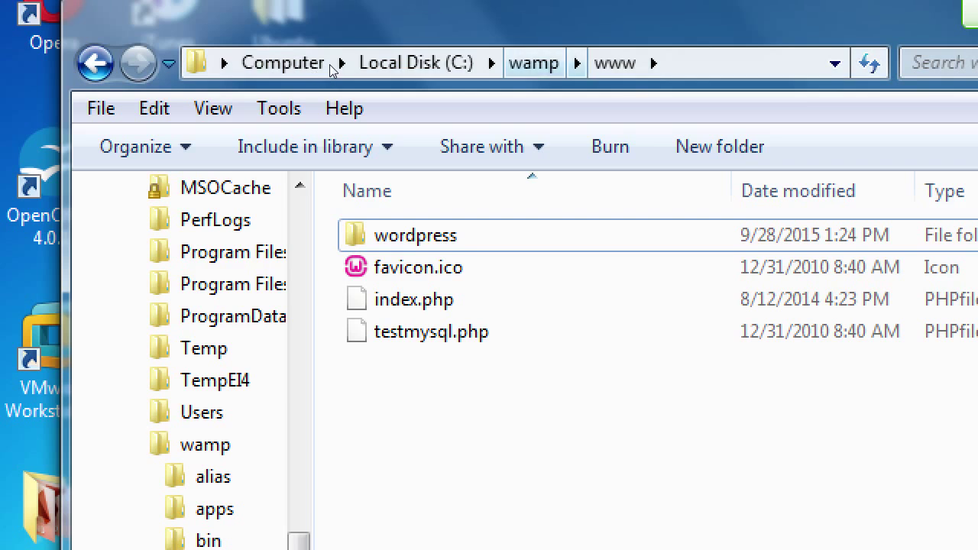
key(Return)
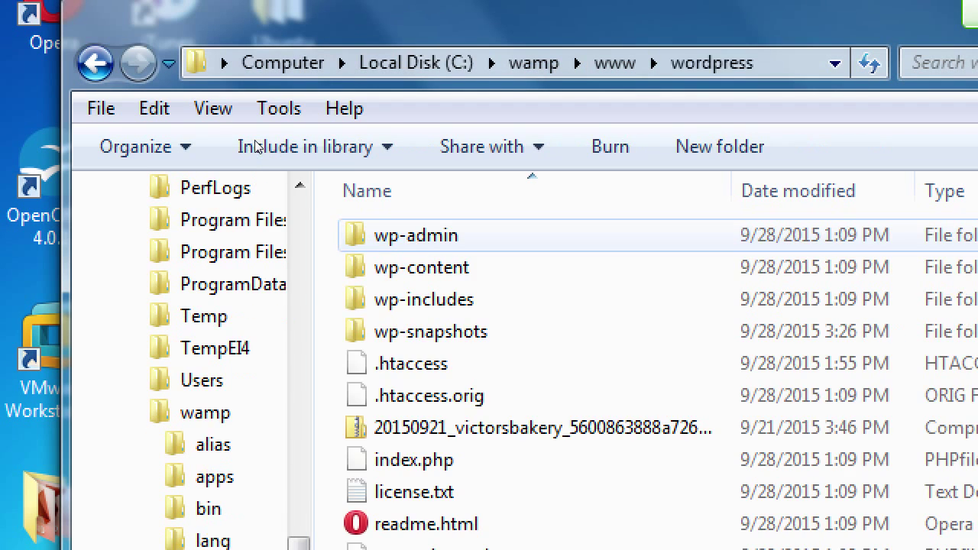
key(2)
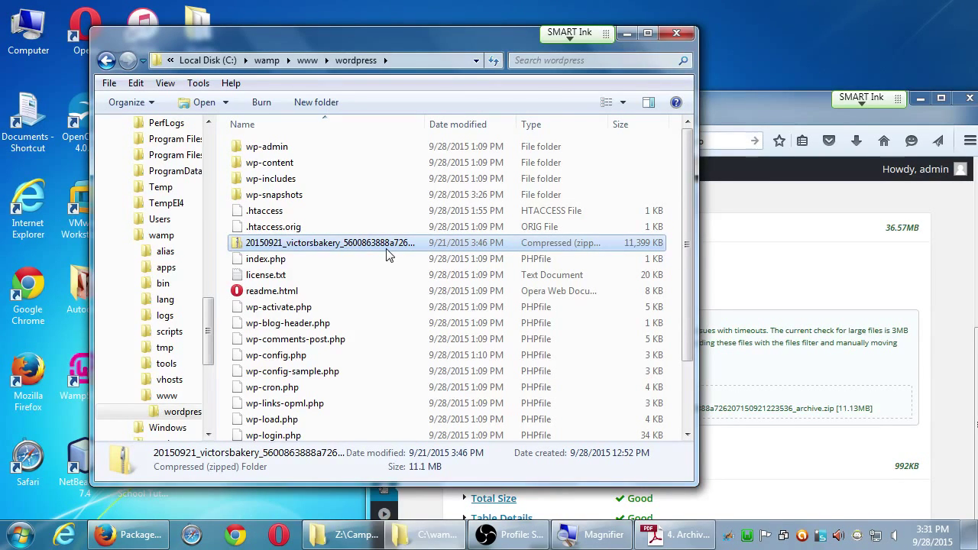
double_click(425, 124)
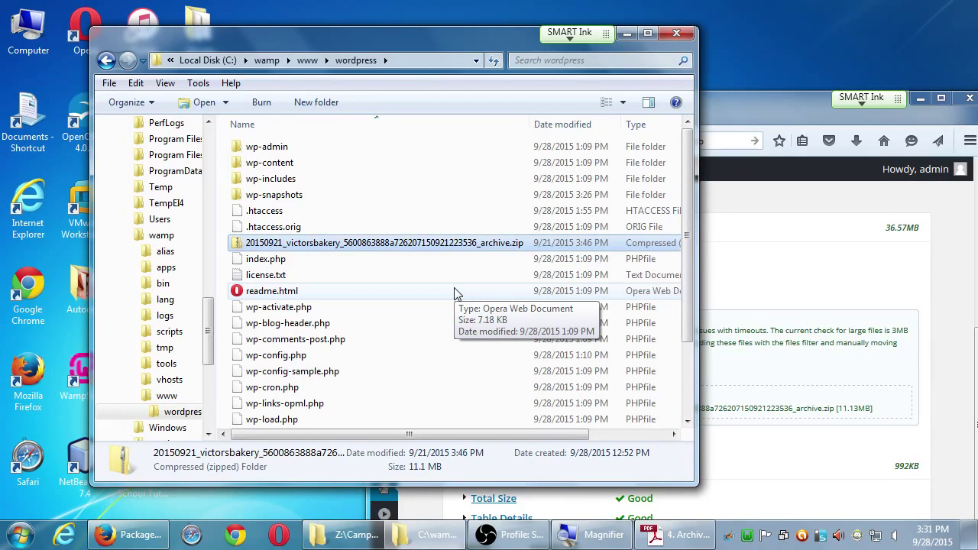
key(Delete)
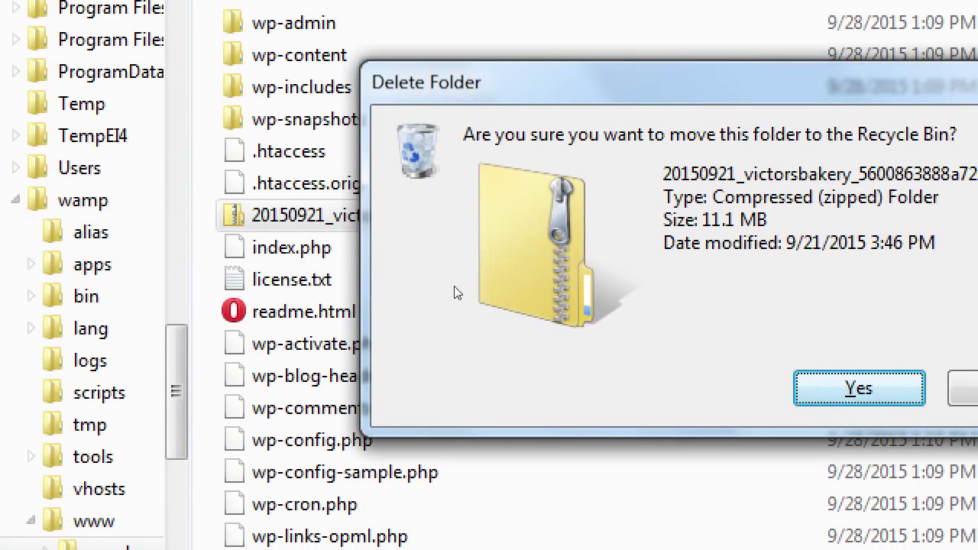
key(Return)
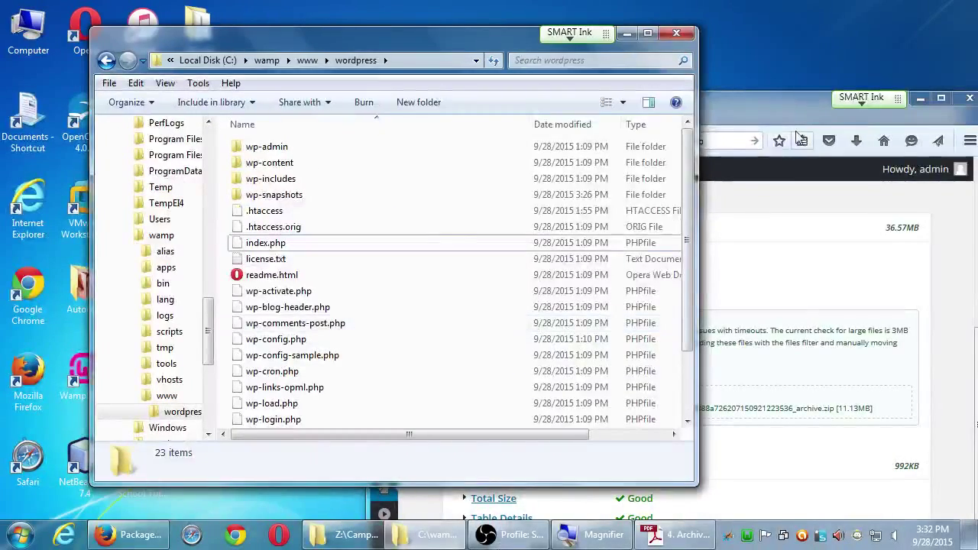
- Switch back to the maximized Duplicator page, rescan the package, and collapse the Large Files details
click(845, 113)
click(941, 98)
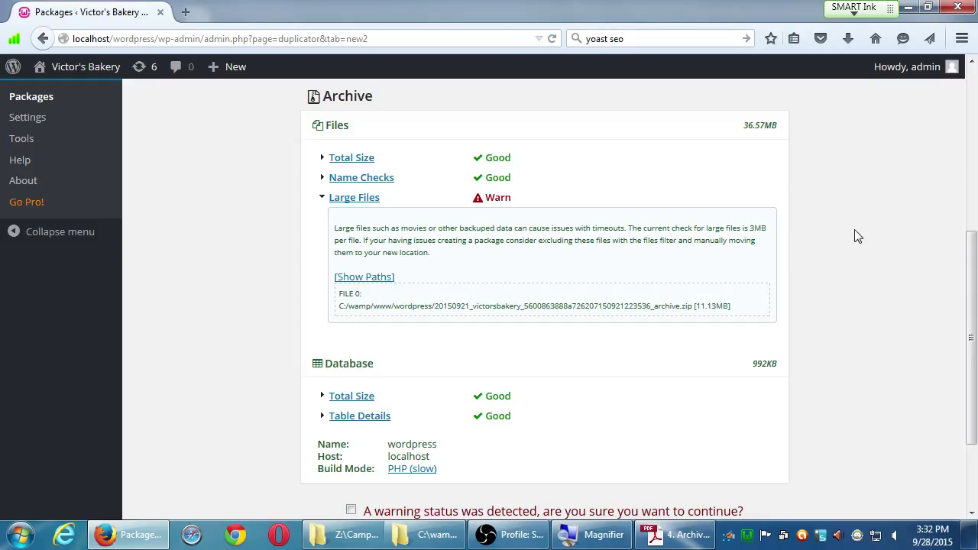
scroll(764, 244, down, 3)
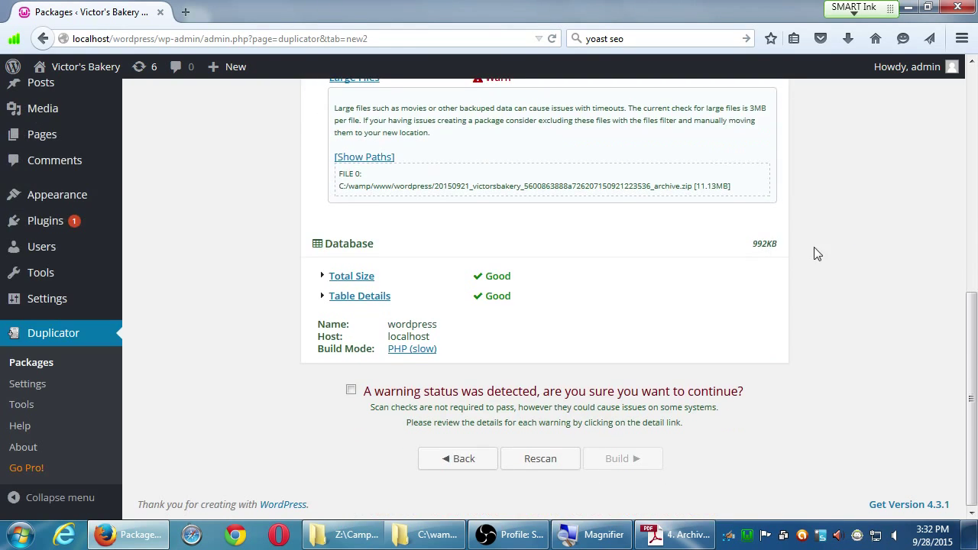
click(540, 459)
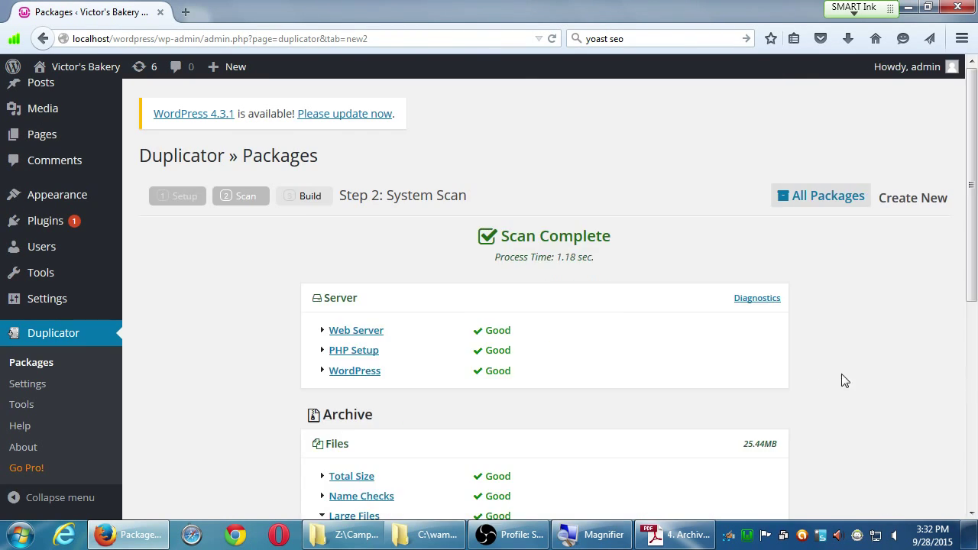
scroll(854, 375, down, 4)
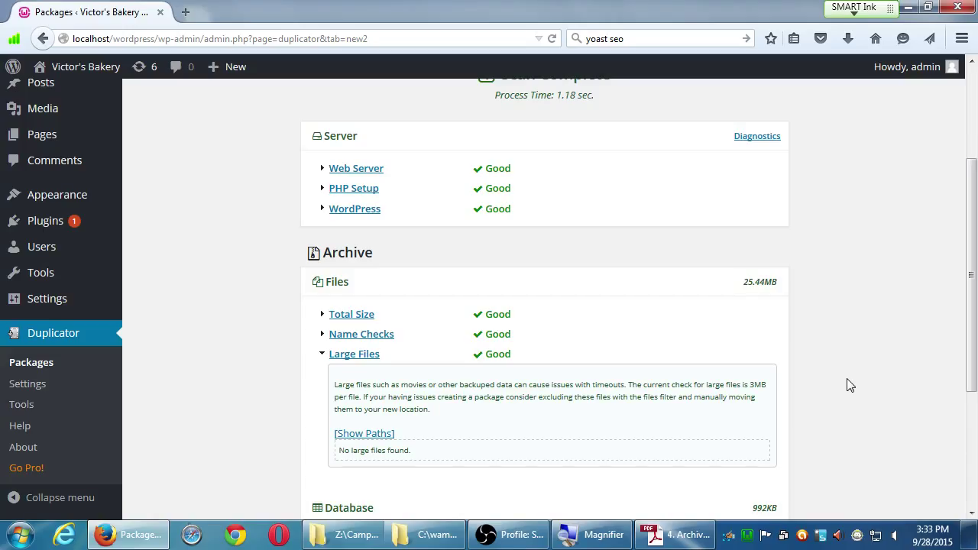
click(321, 356)
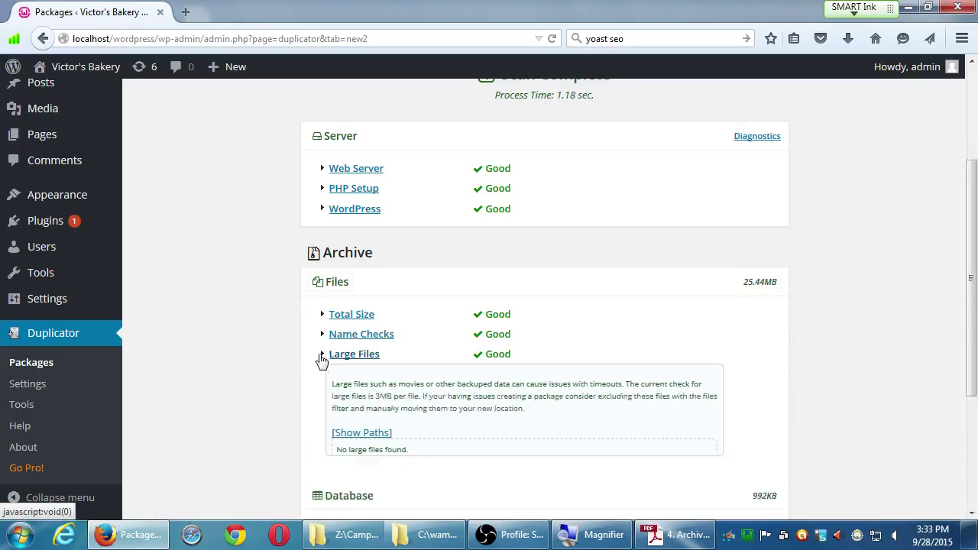
- Build the scanned package and download its installer.php file, saving it to disk
scroll(279, 397, down, 3)
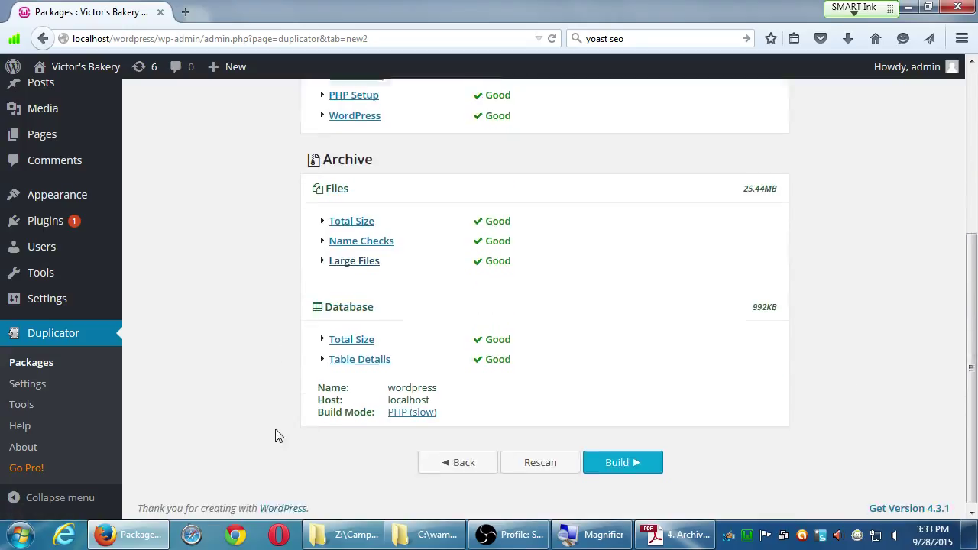
click(612, 458)
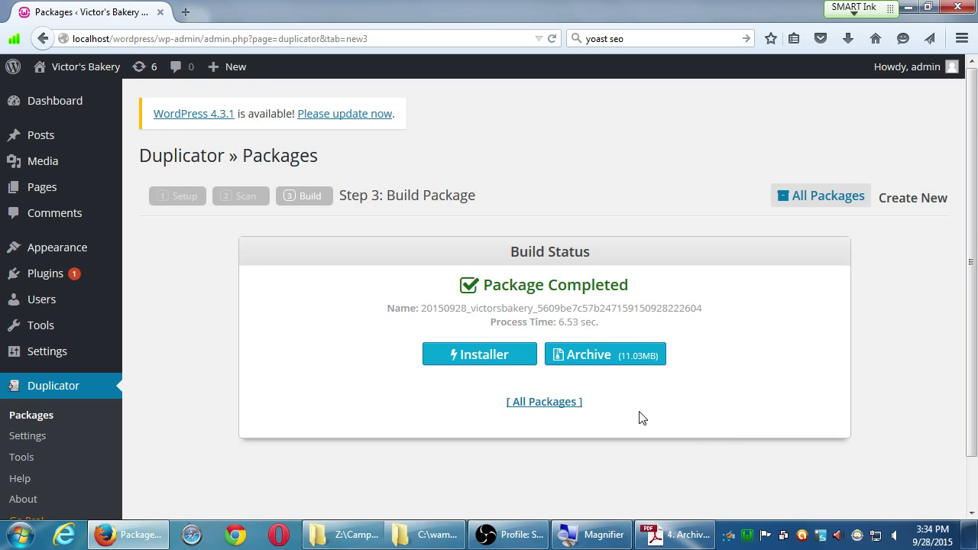
click(469, 359)
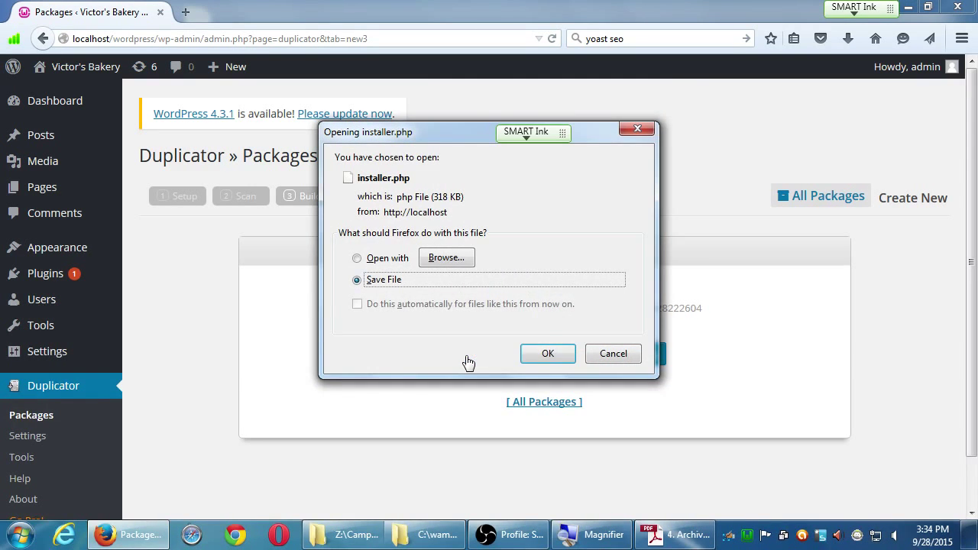
drag(447, 140, 418, 126)
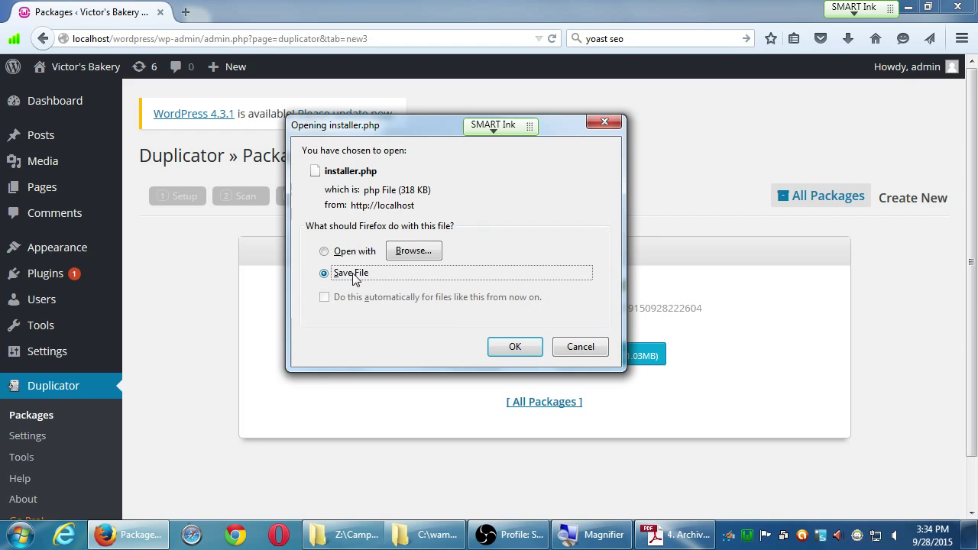
click(511, 345)
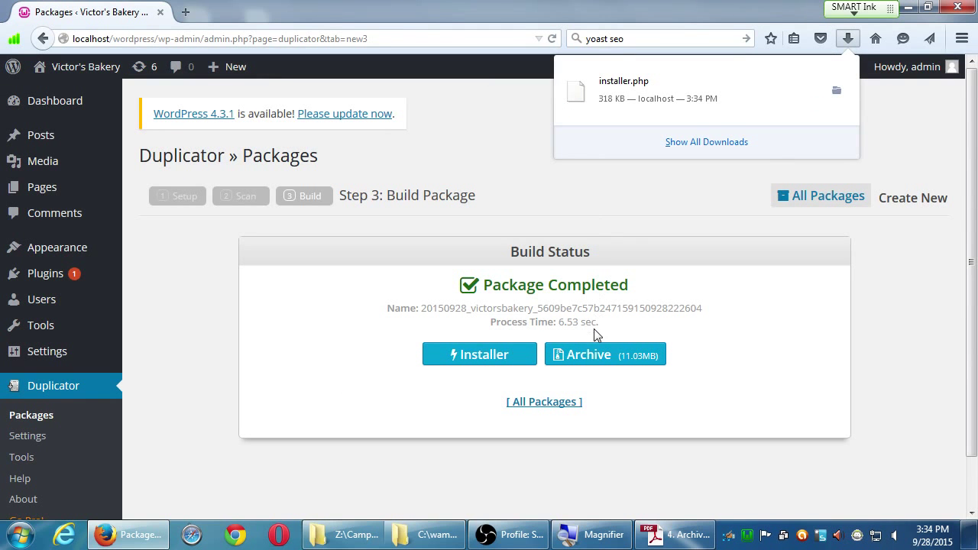
- Download the package's archive zip, choosing to save the file instead of opening it
click(593, 362)
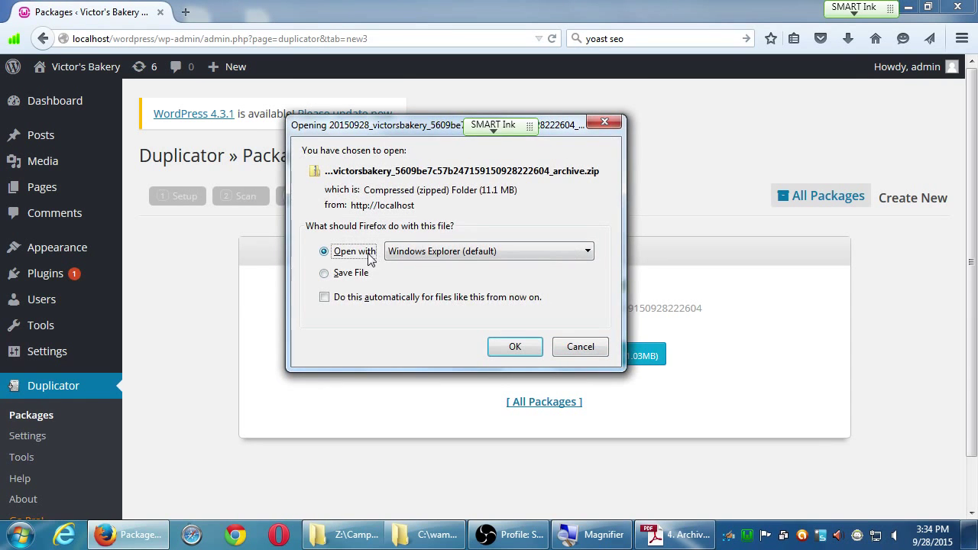
click(352, 274)
click(508, 348)
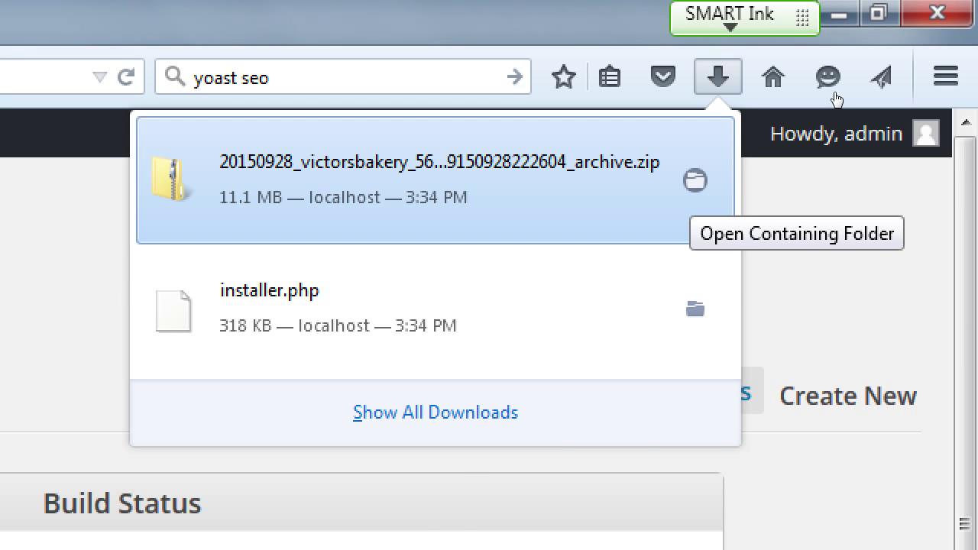
- Open the folder containing the downloaded archive, minimize the browser, and reposition the Desktop folder window
click(694, 181)
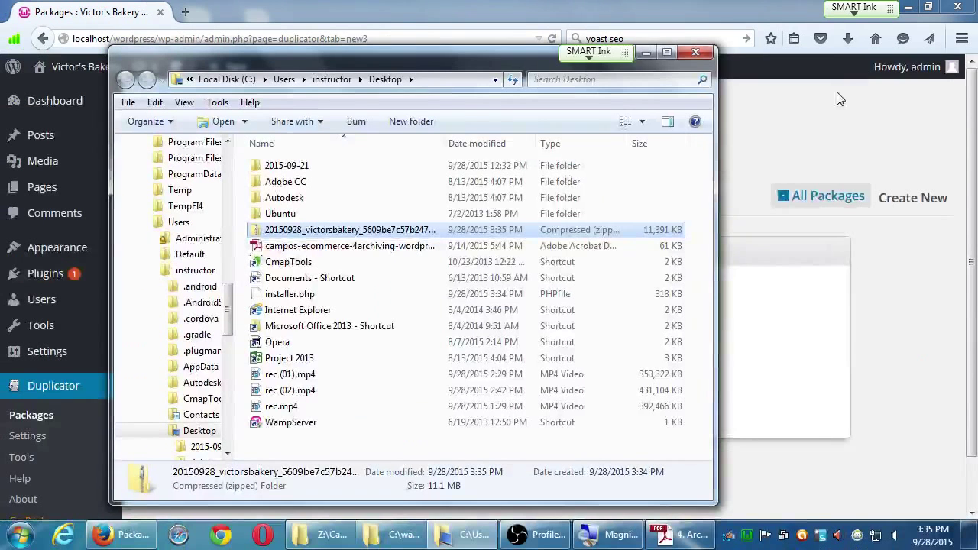
click(908, 7)
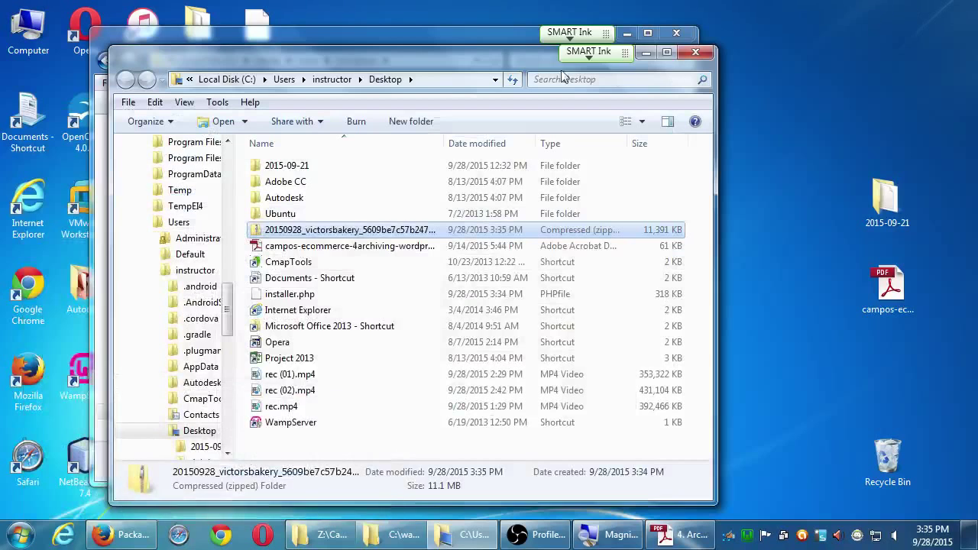
drag(509, 62, 441, 47)
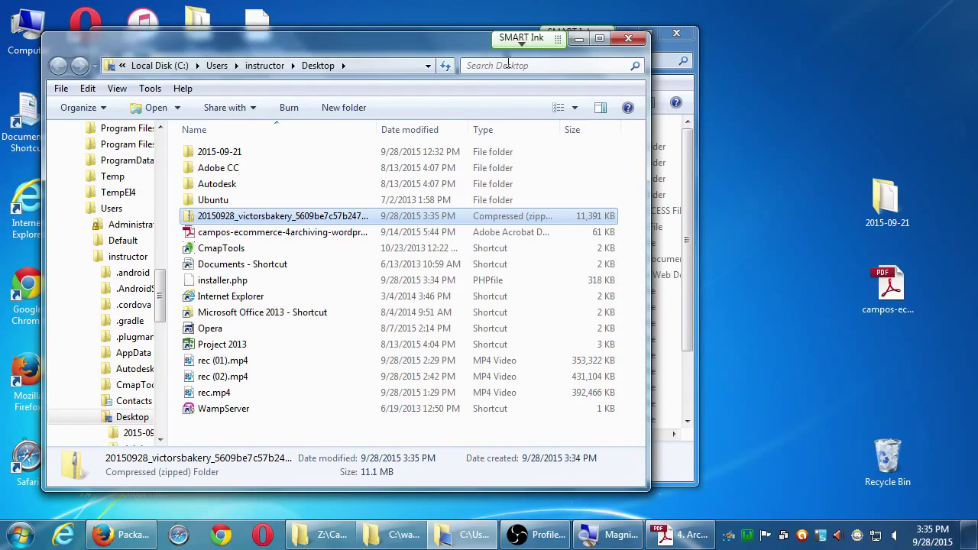
click(755, 248)
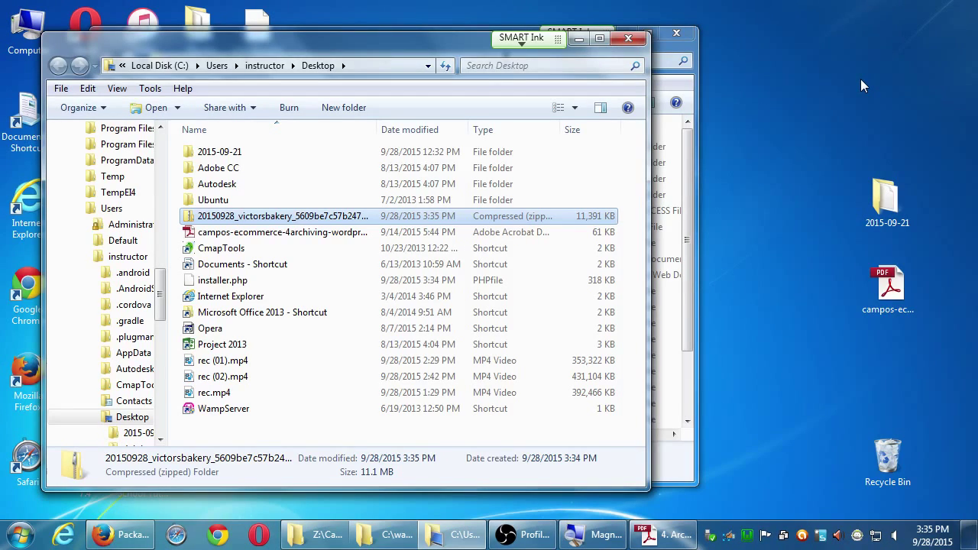
- Open a new Computer window and place it beside the Desktop folder window
key(super+e)
drag(385, 65, 734, 42)
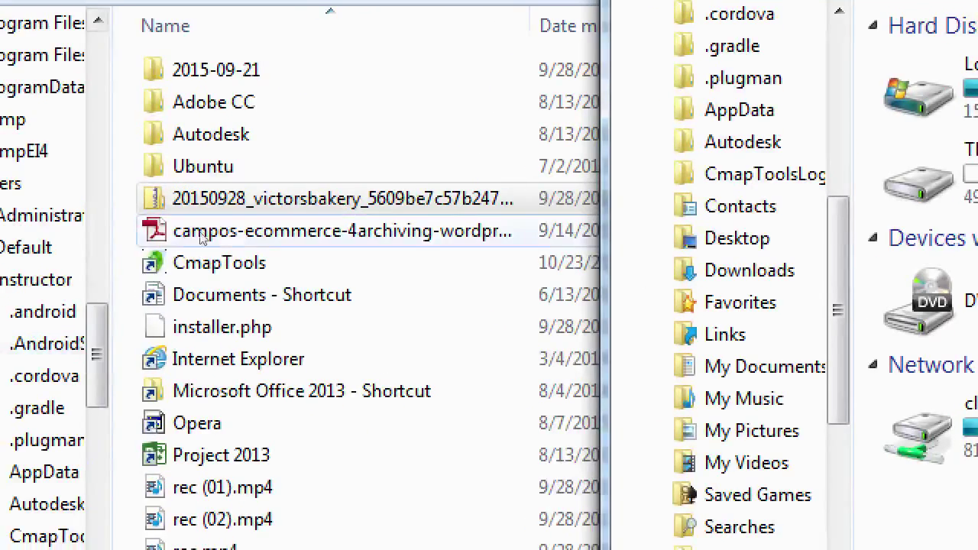
double_click(202, 235)
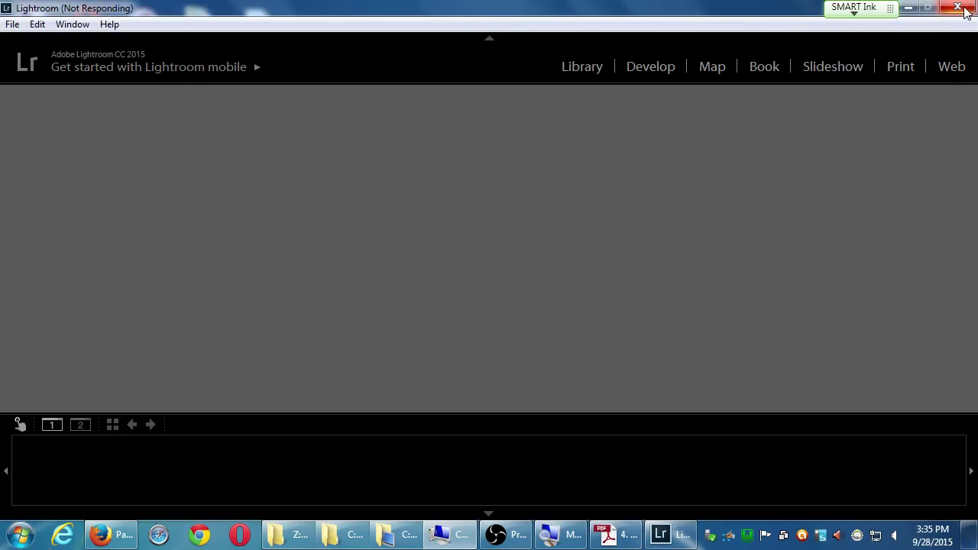
- Quit Lightroom, closing its Import dialog and skipping the catalog backup this time
click(909, 10)
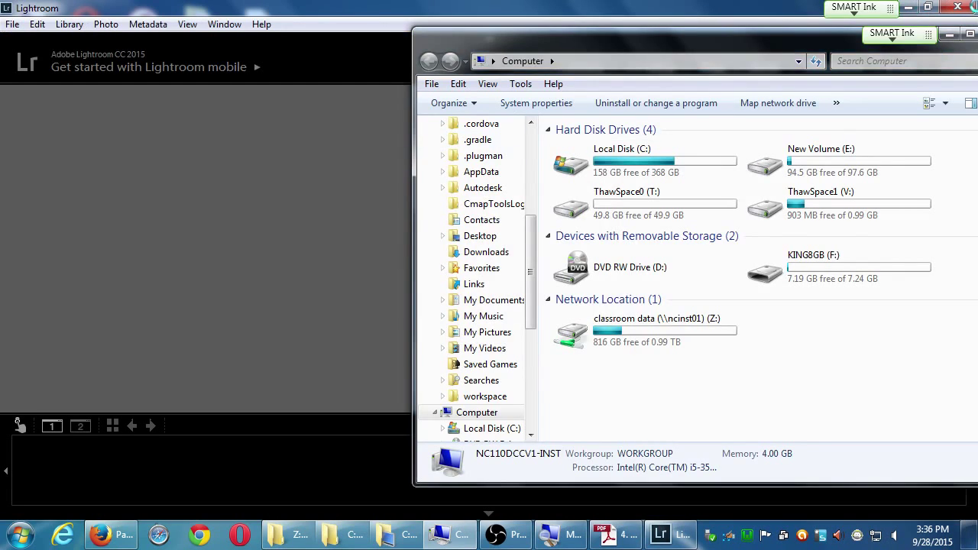
click(959, 8)
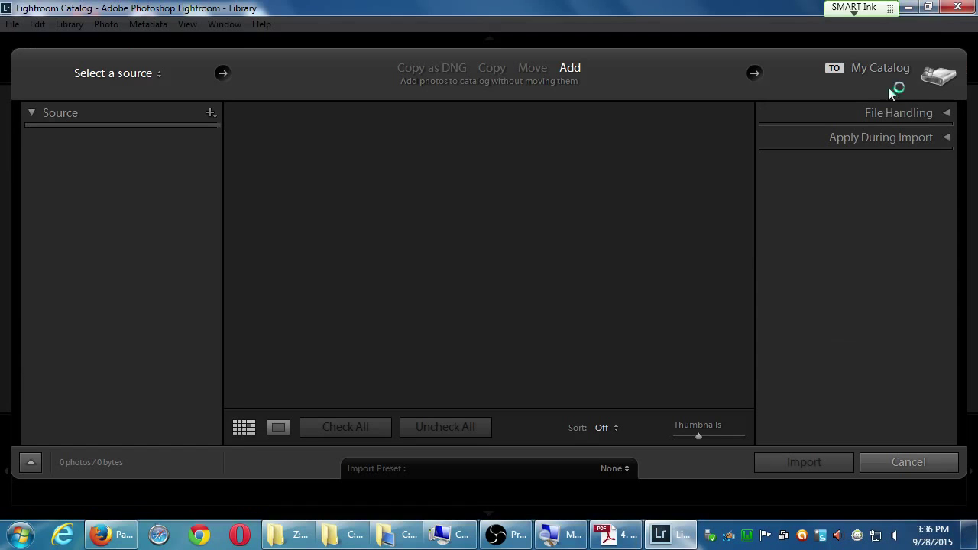
click(959, 9)
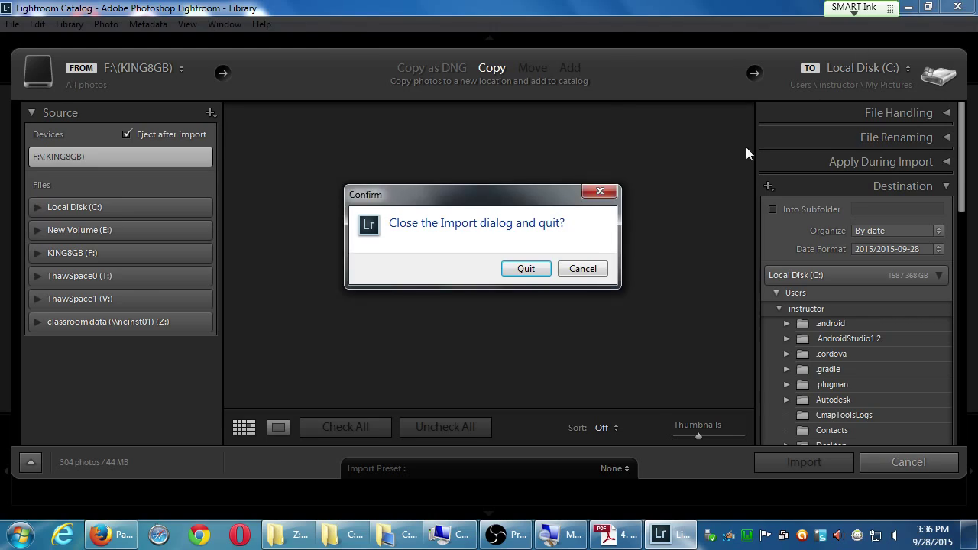
click(526, 269)
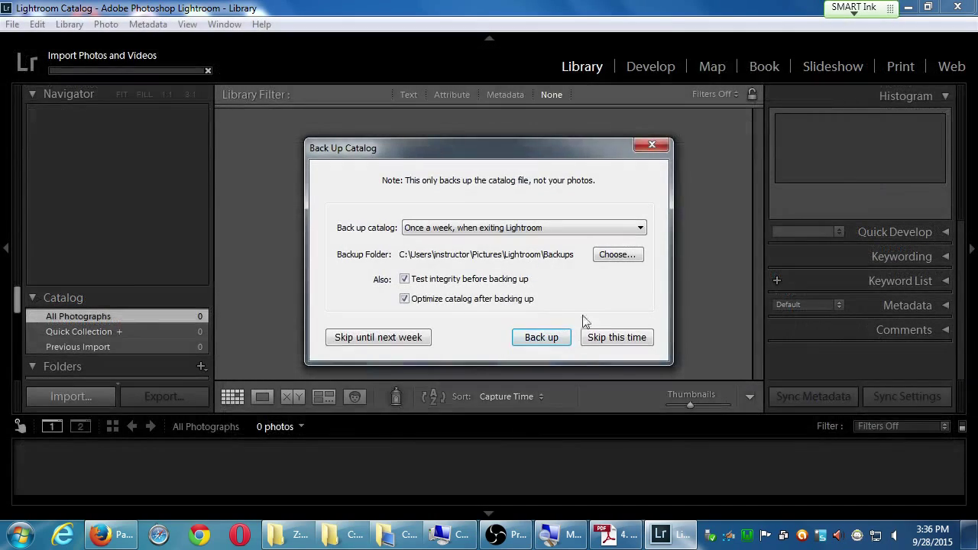
click(619, 337)
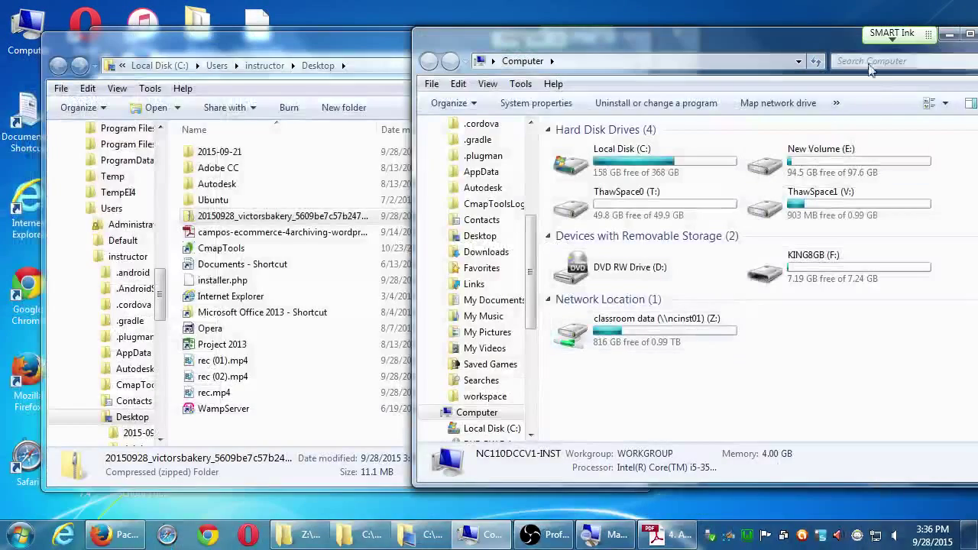
- In the 2015-09 4WP folder on the KING8GB (F:) drive, create a folder named 2015-09-21
double_click(812, 275)
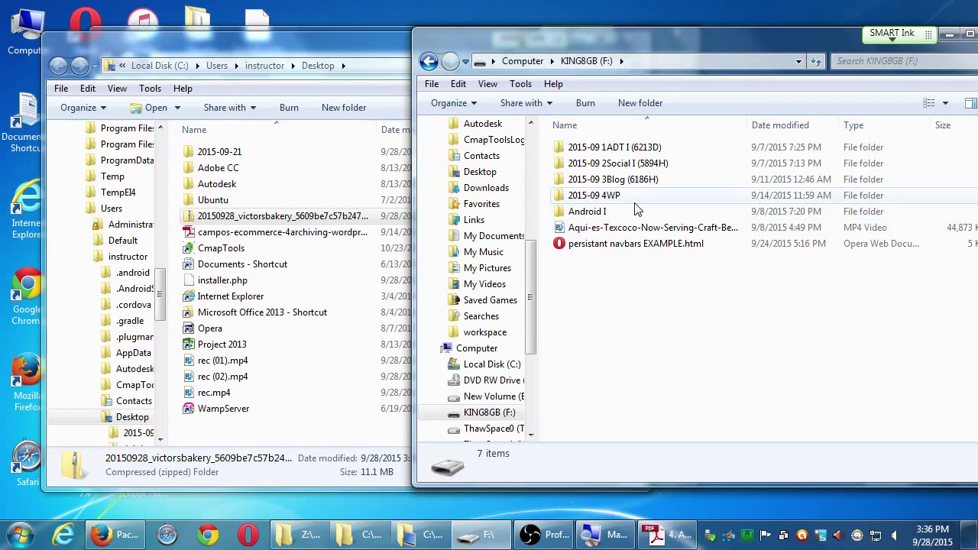
double_click(636, 195)
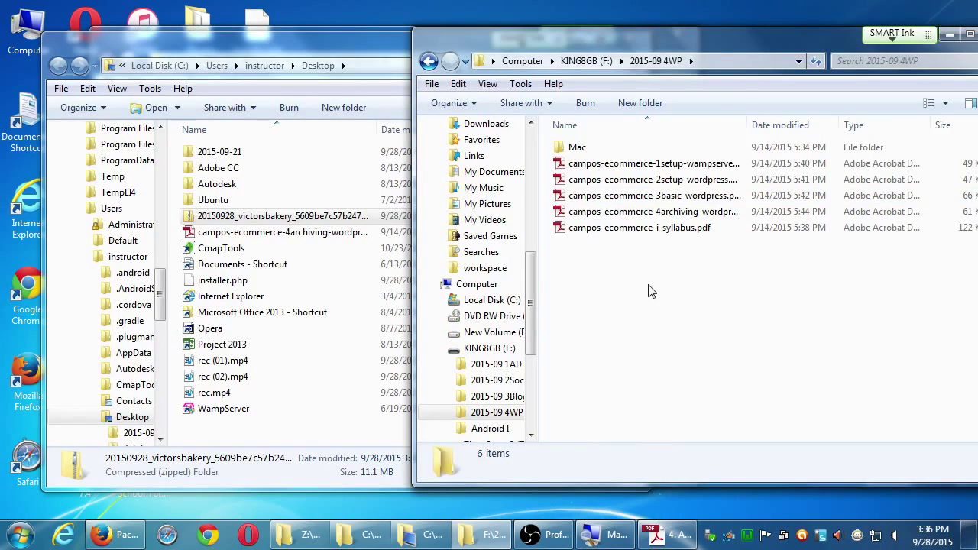
key(BackSpace)
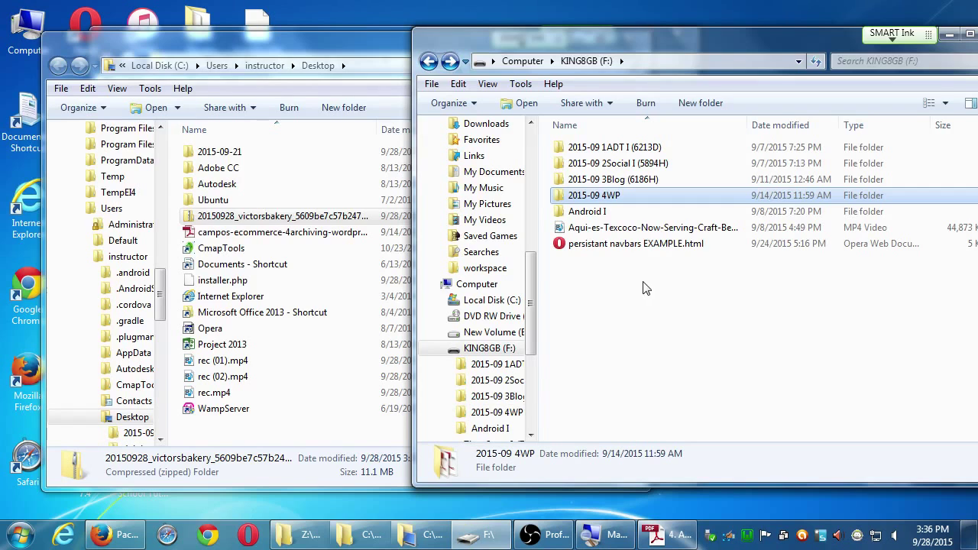
double_click(597, 198)
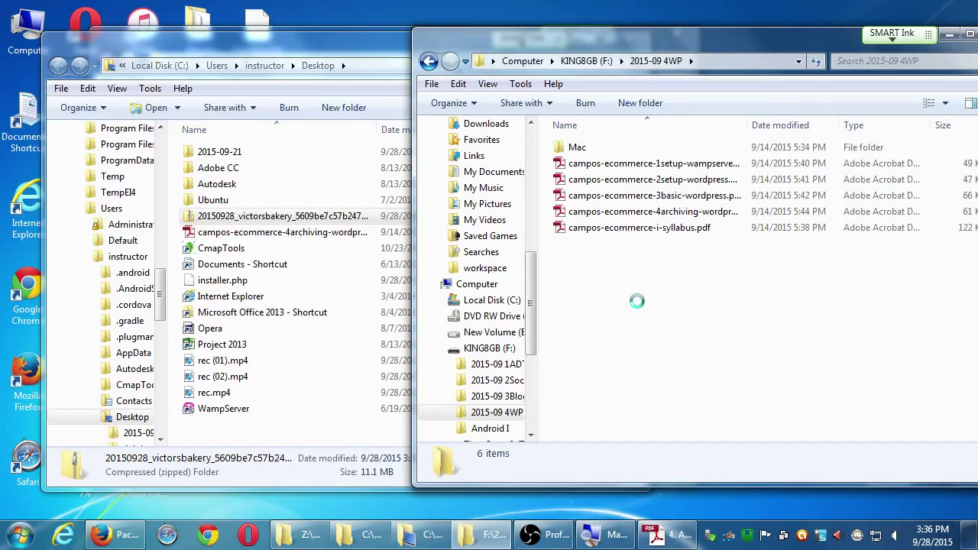
key(ctrl+shift+n)
text(2015-09)
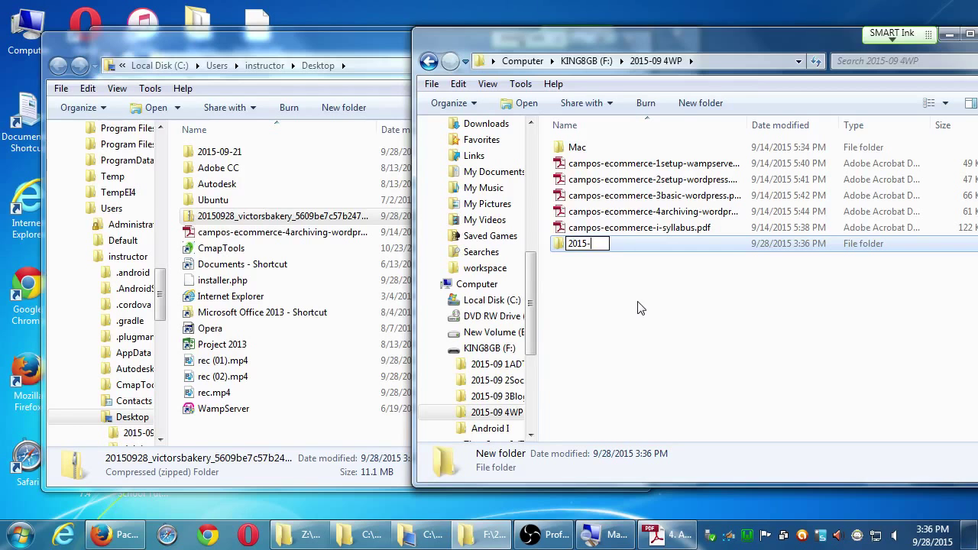
text(-21)
key(Return)
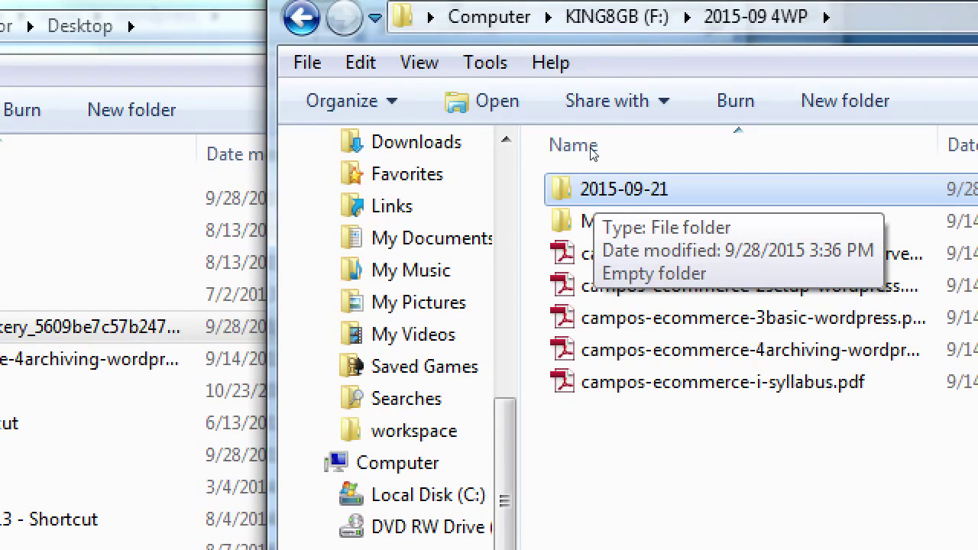
- Add a second folder named 2015-09-28 inside the 2015-09 4WP folder
key(ctrl+shift+n)
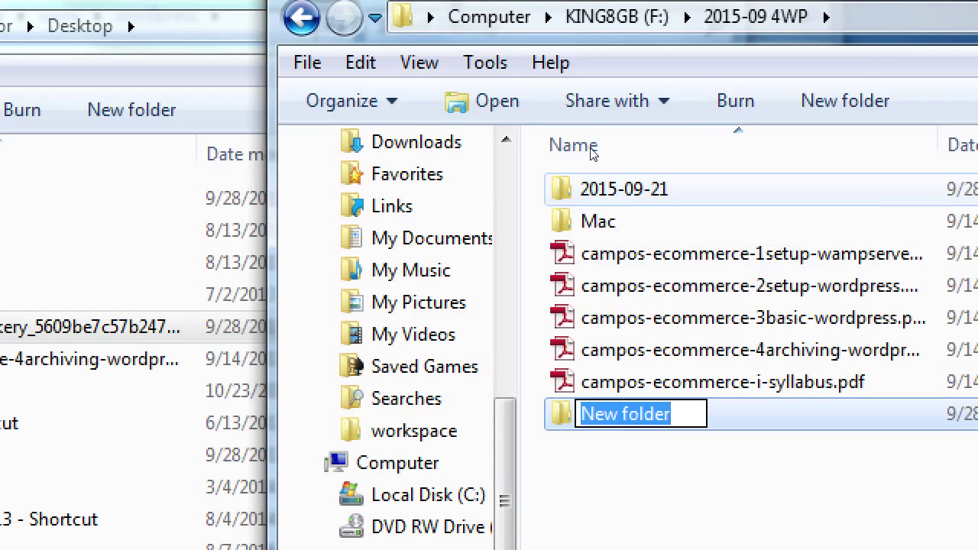
text(2015-09-28)
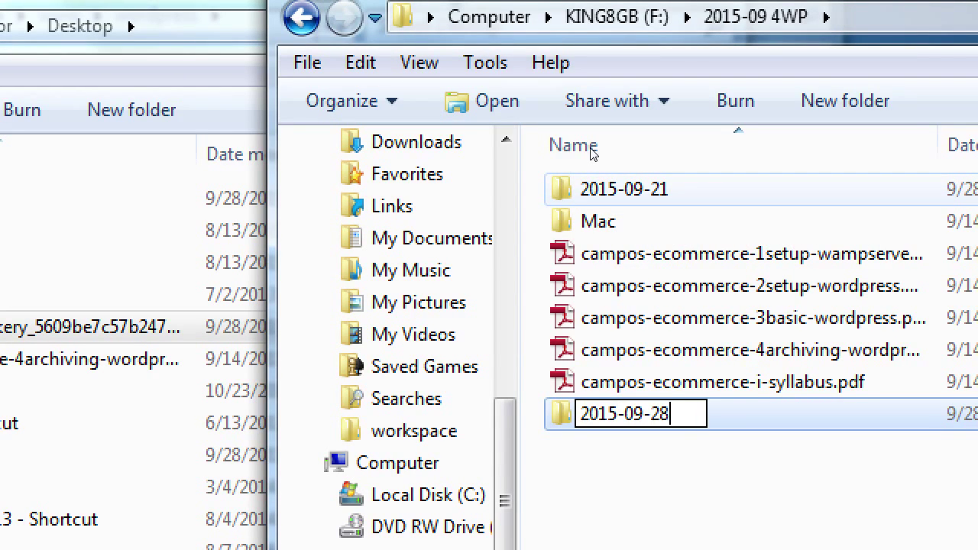
key(Return)
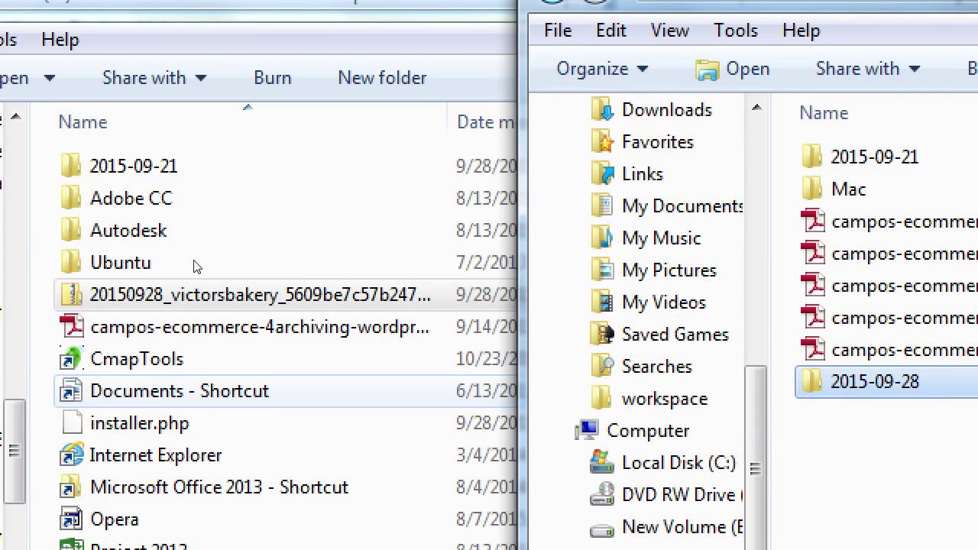
- Tidy the desktop by closing the extra Computer window and the C:\wamp\www\wordpress folder window
drag(206, 268, 572, 268)
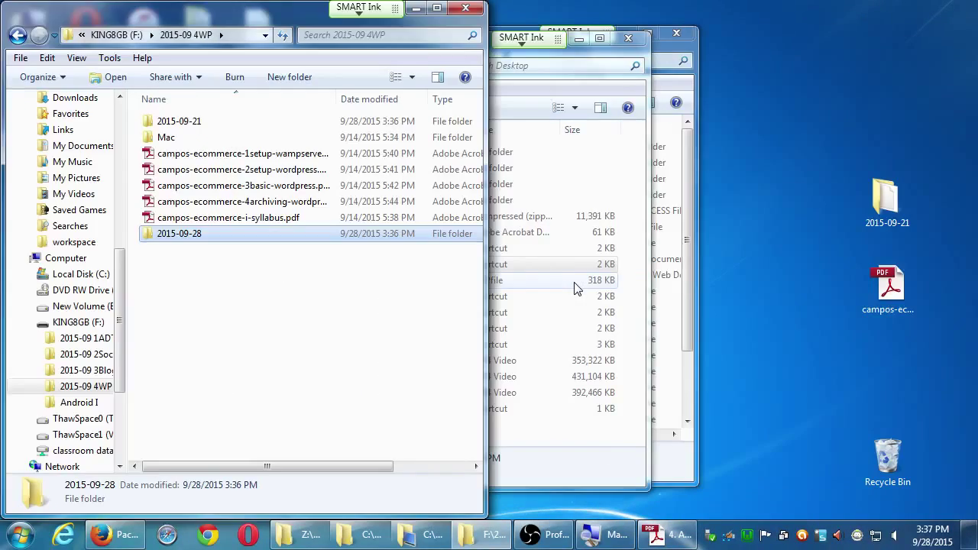
key(super+e)
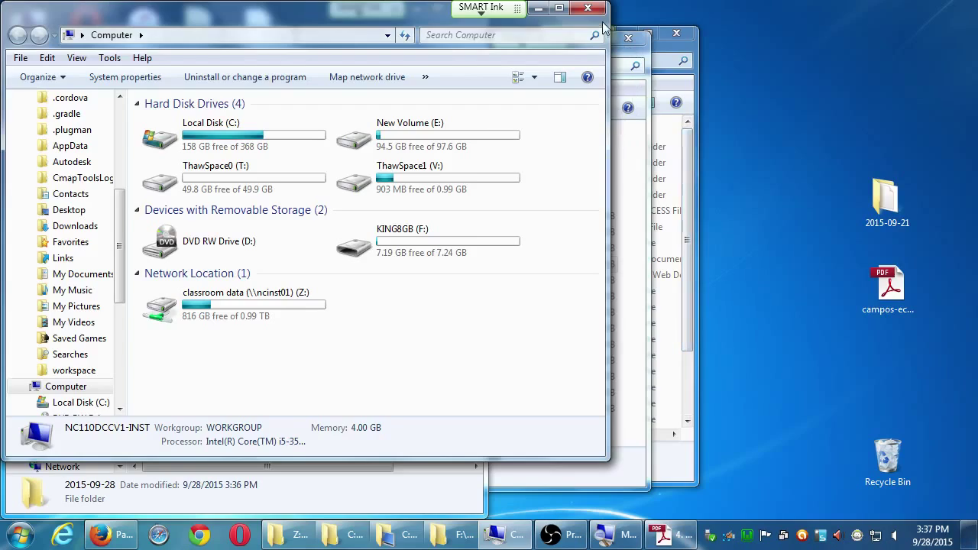
click(588, 7)
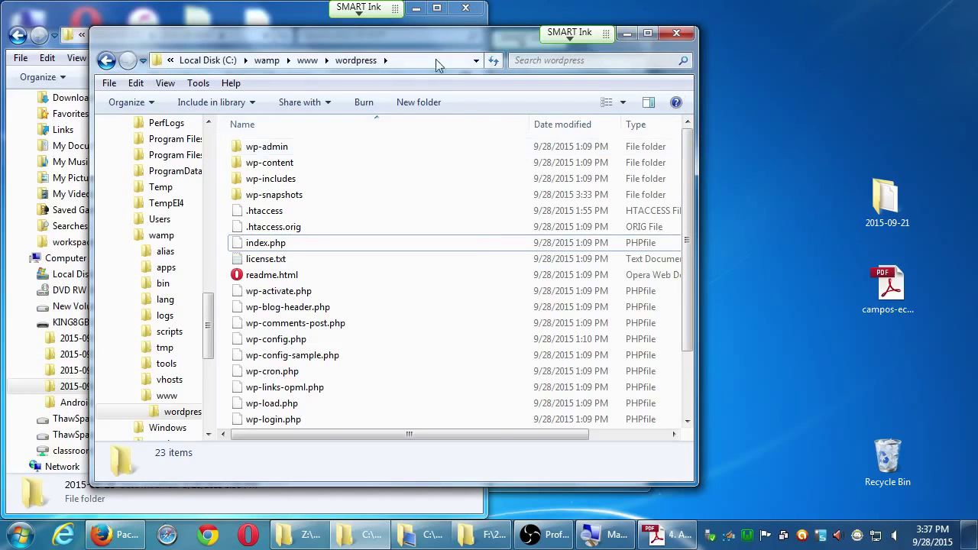
click(676, 33)
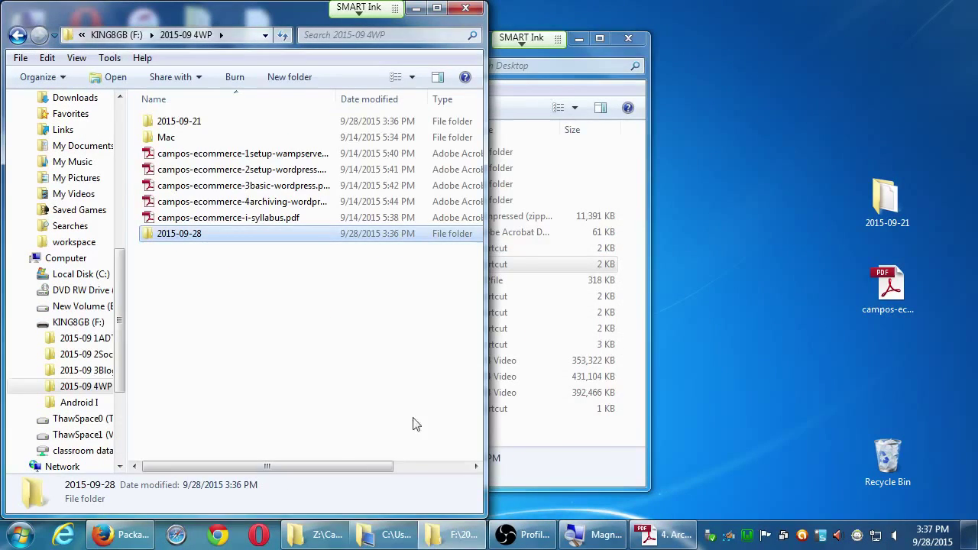
- Copy the 2015-09-28 folder from the flash drive into the Campos eComm I folder on the Z: drive, and switch back to Firefox
click(321, 541)
drag(463, 55, 495, 162)
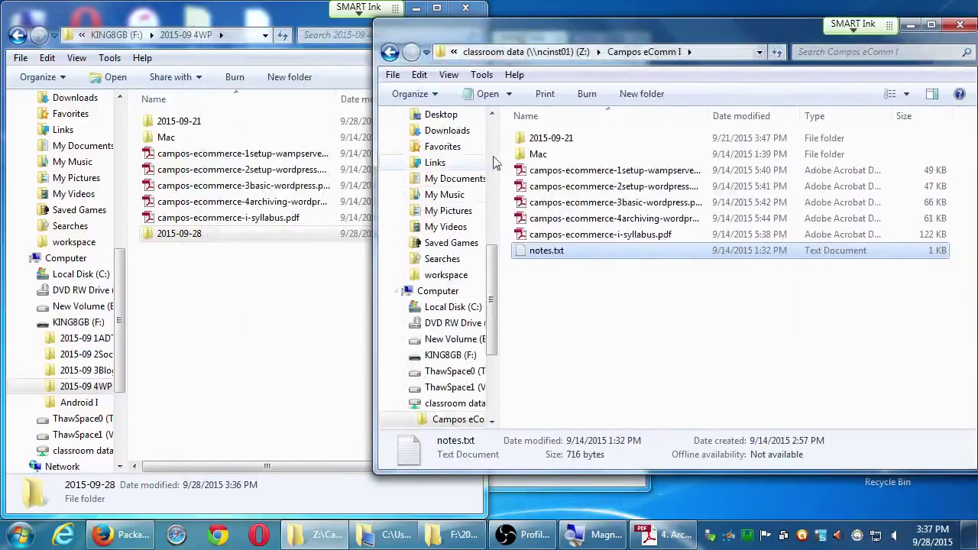
drag(192, 234, 580, 309)
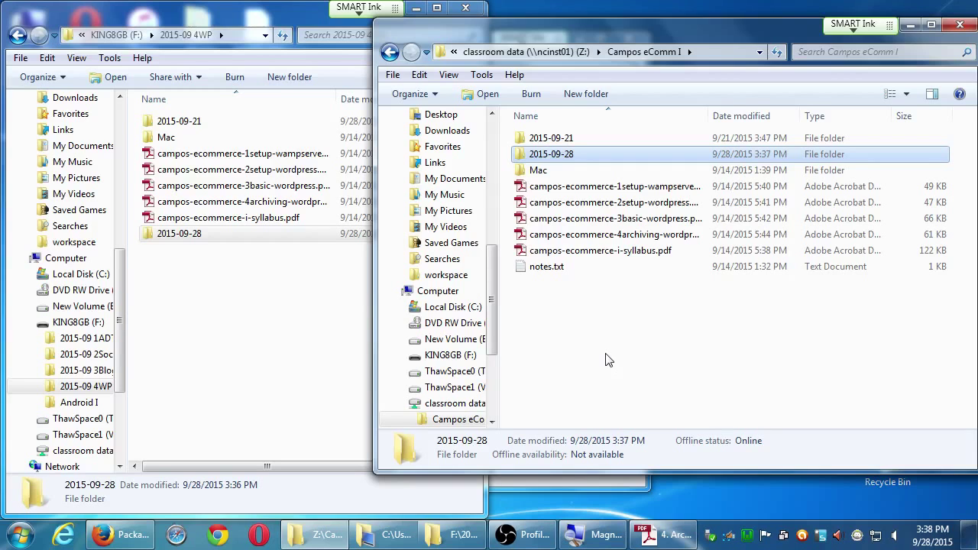
click(130, 539)
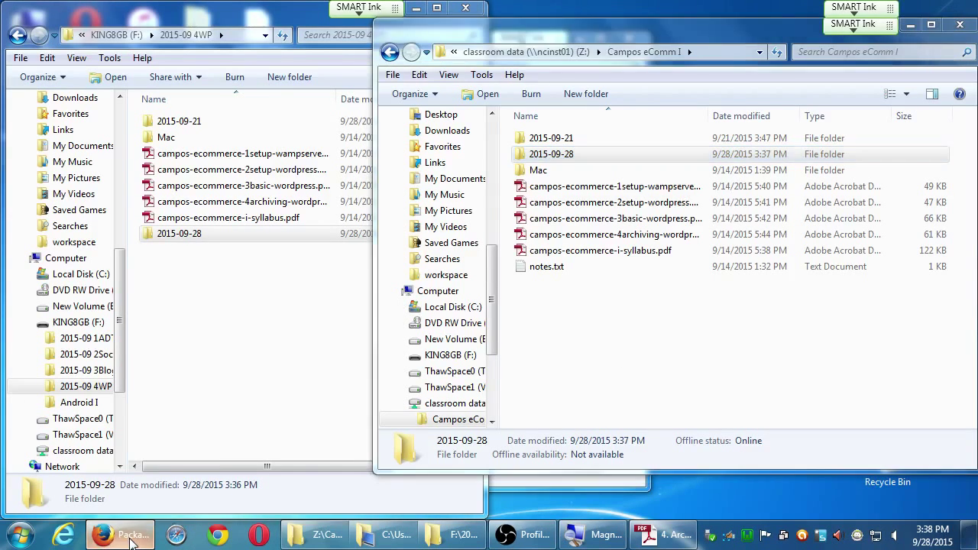